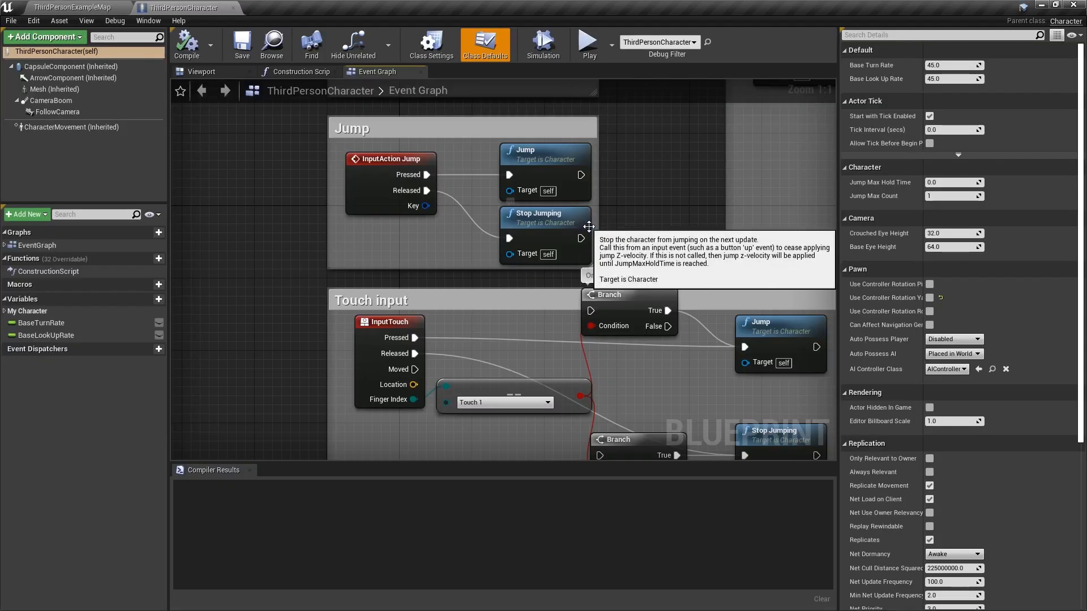
pyautogui.scroll(-7, 651, 199)
pyautogui.moveTo(612, 201); pyautogui.dragTo(466, 300, button='right')
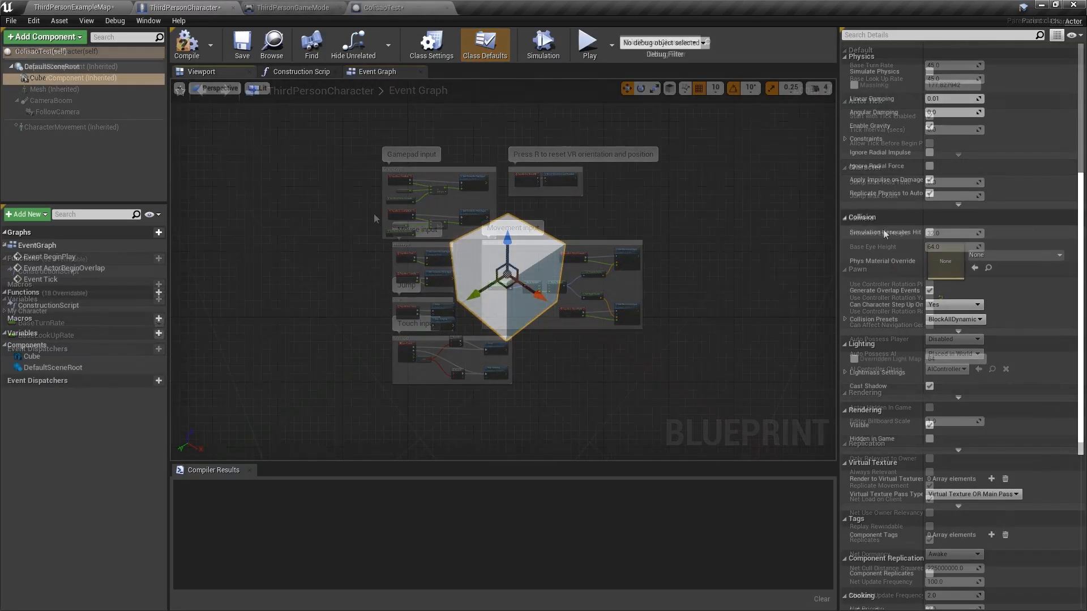
# Step: Expand the cube's collision settings and set its Collision Presets to Custom
pyautogui.click(845, 319)
pyautogui.click(965, 321)
pyautogui.click(939, 336)
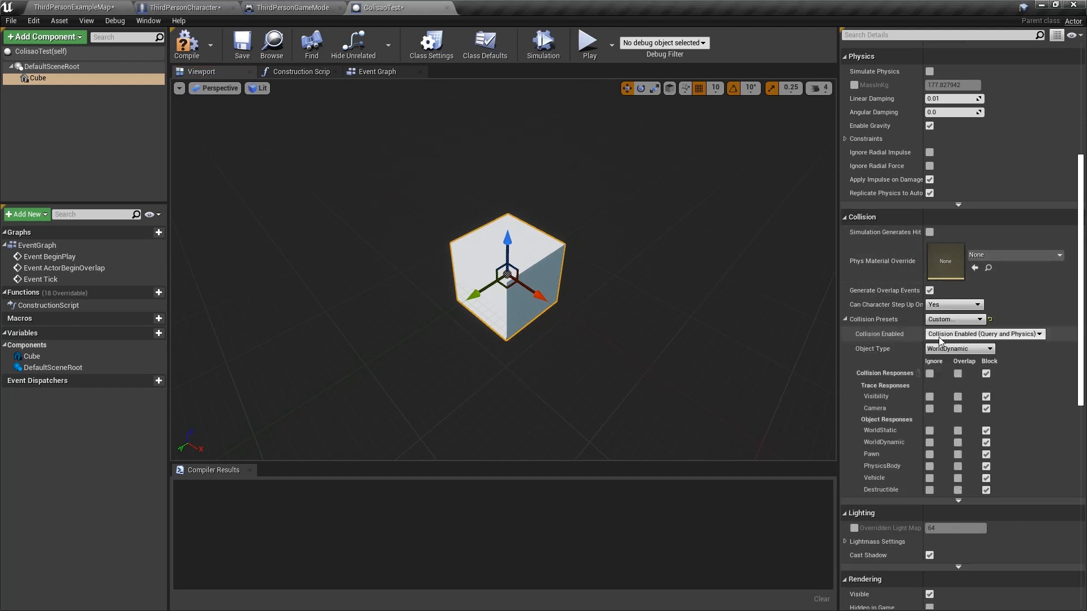
pyautogui.scroll(-5, 940, 339)
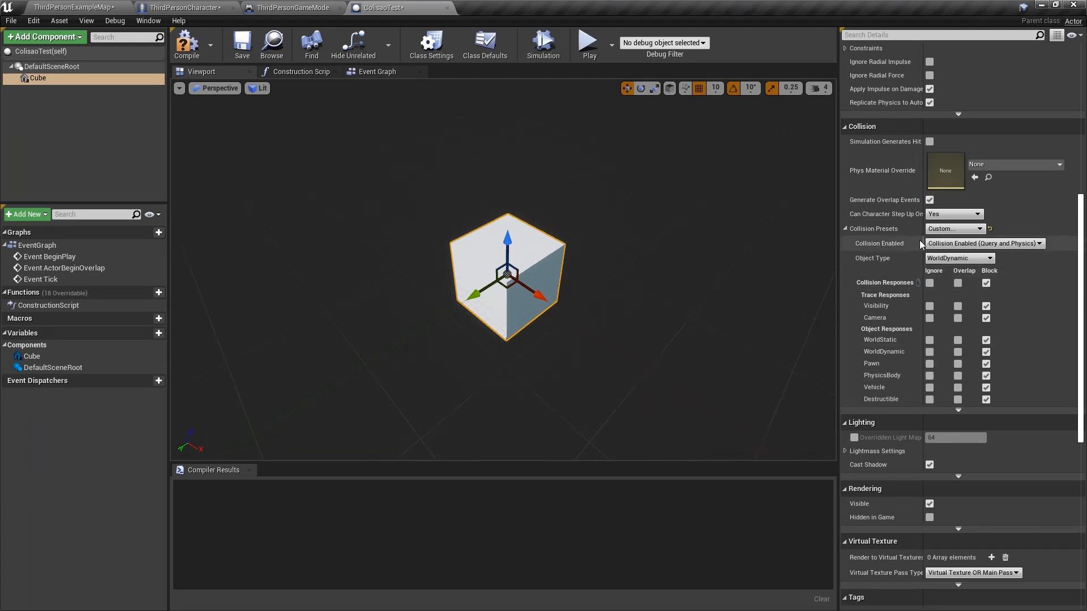
pyautogui.moveTo(878, 244)
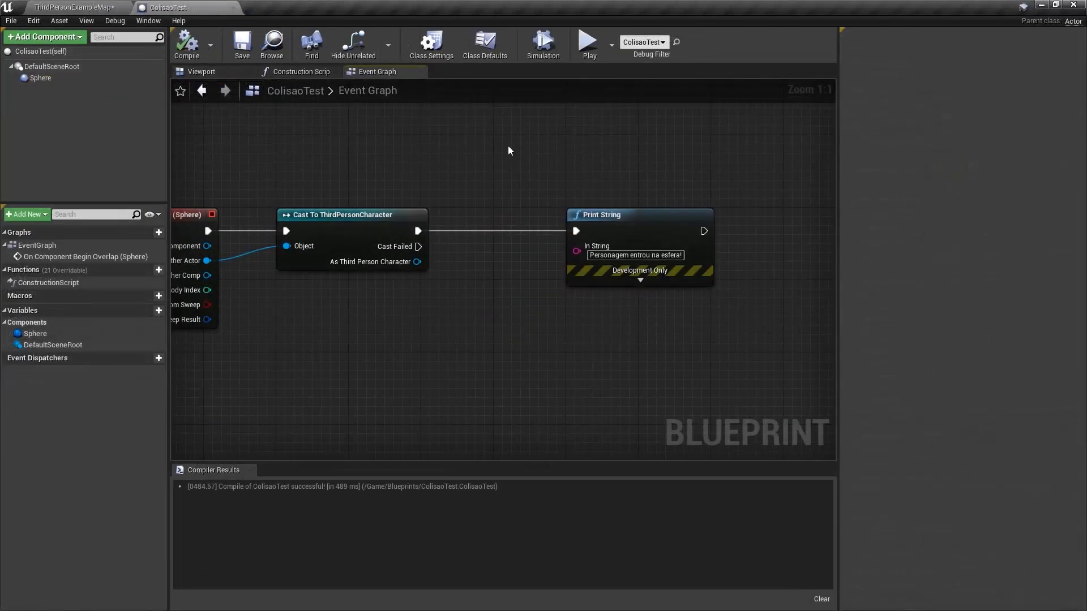
# Step: Play the level and walk the character forward in the game preview
pyautogui.click(589, 46)
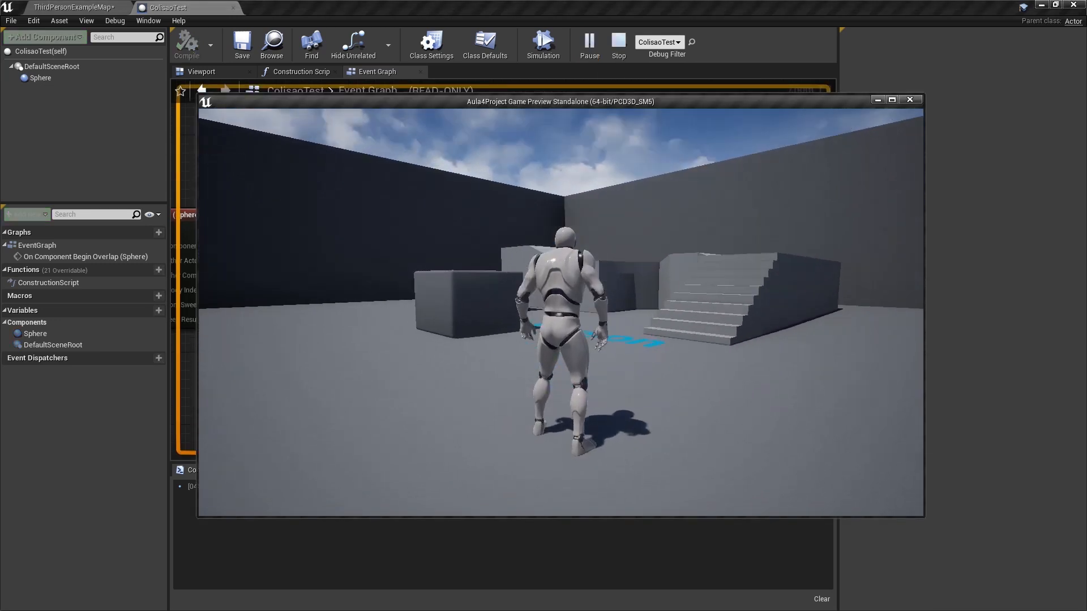
pyautogui.press('w')
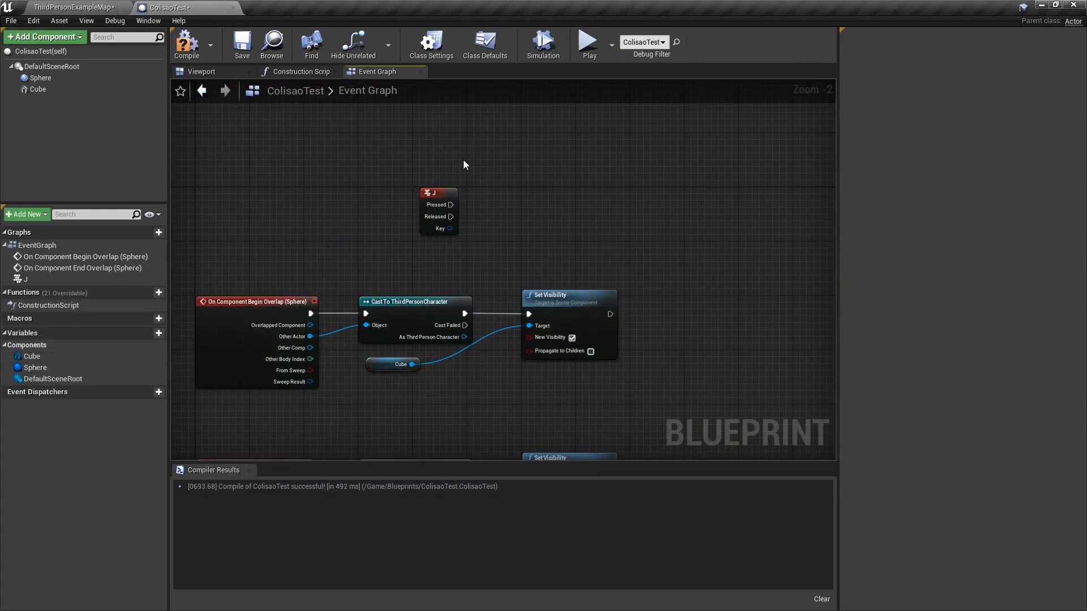
# Step: Examine the J key event and the sphere's begin and end overlap chains that set the cube's visibility
pyautogui.moveTo(410, 161); pyautogui.dragTo(453, 161, button='right')
pyautogui.moveTo(576, 273); pyautogui.dragTo(589, 277)
pyautogui.click(589, 250)
pyautogui.moveTo(588, 246); pyautogui.dragTo(624, 167, button='right')
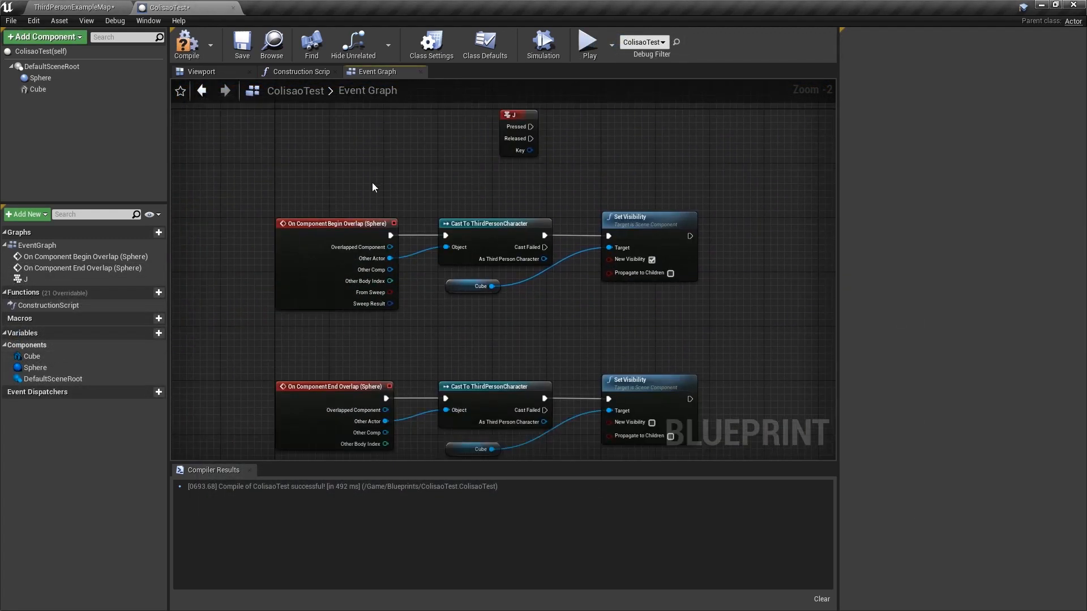
pyautogui.moveTo(372, 183); pyautogui.dragTo(353, 158, button='right')
pyautogui.moveTo(292, 160); pyautogui.dragTo(410, 238)
pyautogui.moveTo(665, 296); pyautogui.dragTo(668, 295)
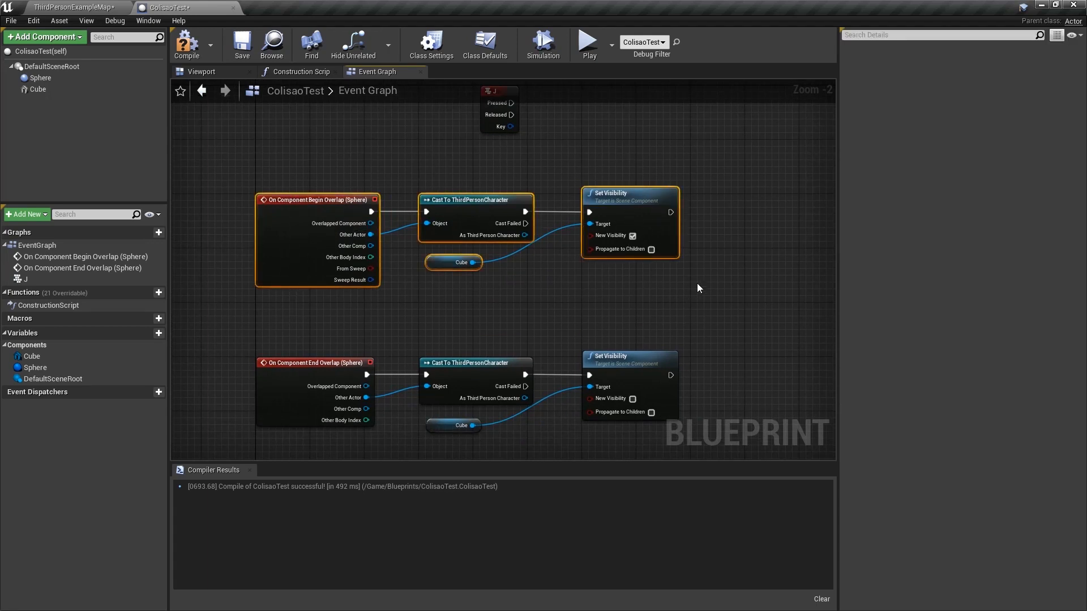
pyautogui.moveTo(721, 252); pyautogui.dragTo(690, 318, button='right')
pyautogui.moveTo(402, 107); pyautogui.dragTo(417, 127)
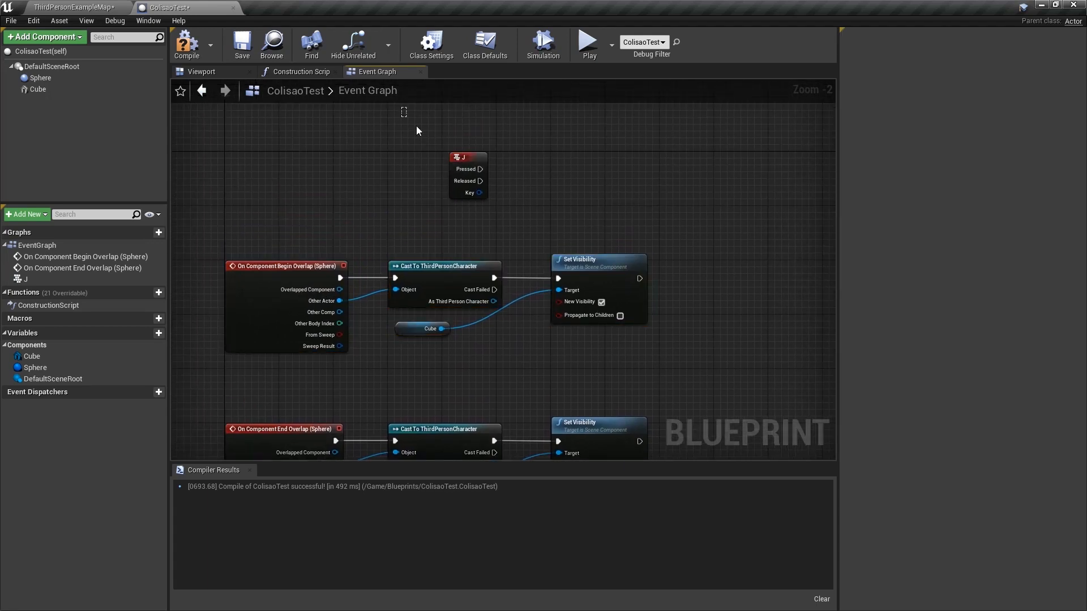
pyautogui.moveTo(579, 217); pyautogui.dragTo(578, 218)
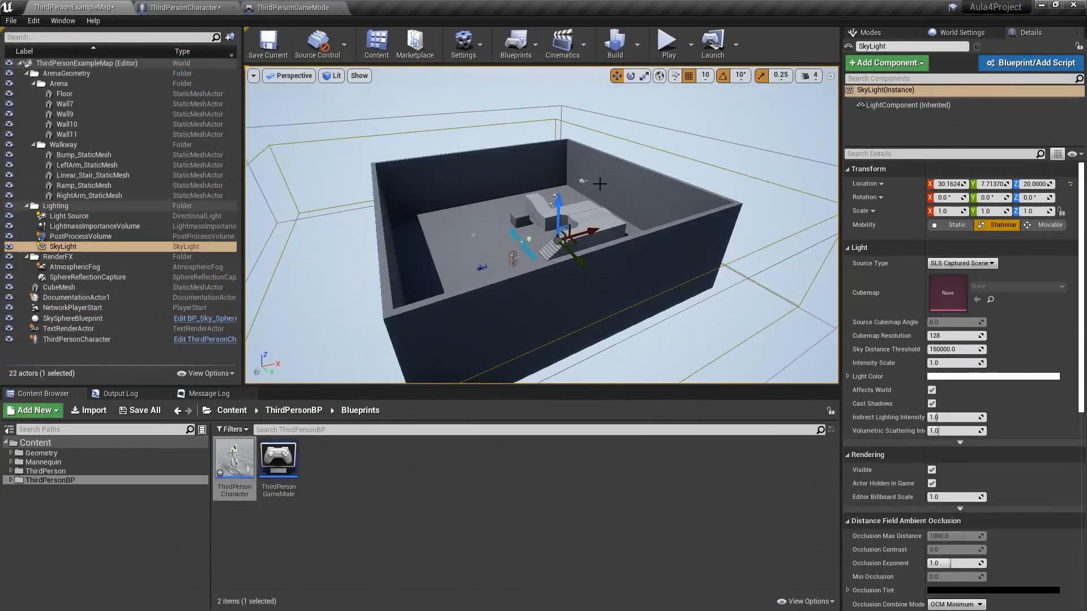
# Step: Inspect the LightmassImportanceVolume and PostProcessVolume actors in the level
pyautogui.click(95, 226)
pyautogui.moveTo(600, 184); pyautogui.dragTo(412, 180, button='right')
pyautogui.click(80, 236)
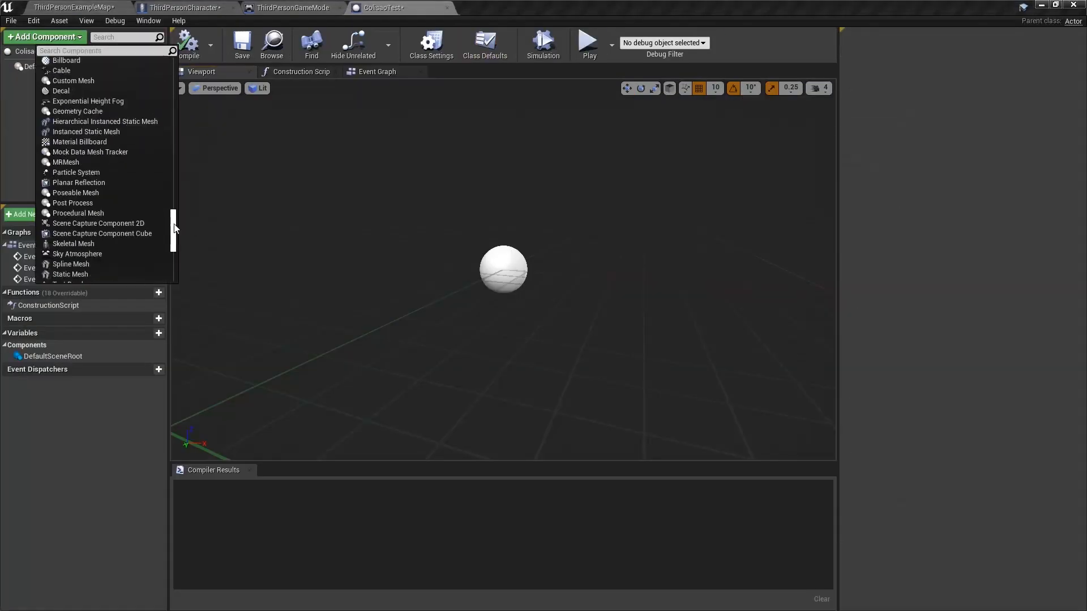
# Step: Add a Cube component to the ColisaoTest blueprint and set its Collision Presets to Custom
pyautogui.moveTo(175, 228); pyautogui.dragTo(175, 76)
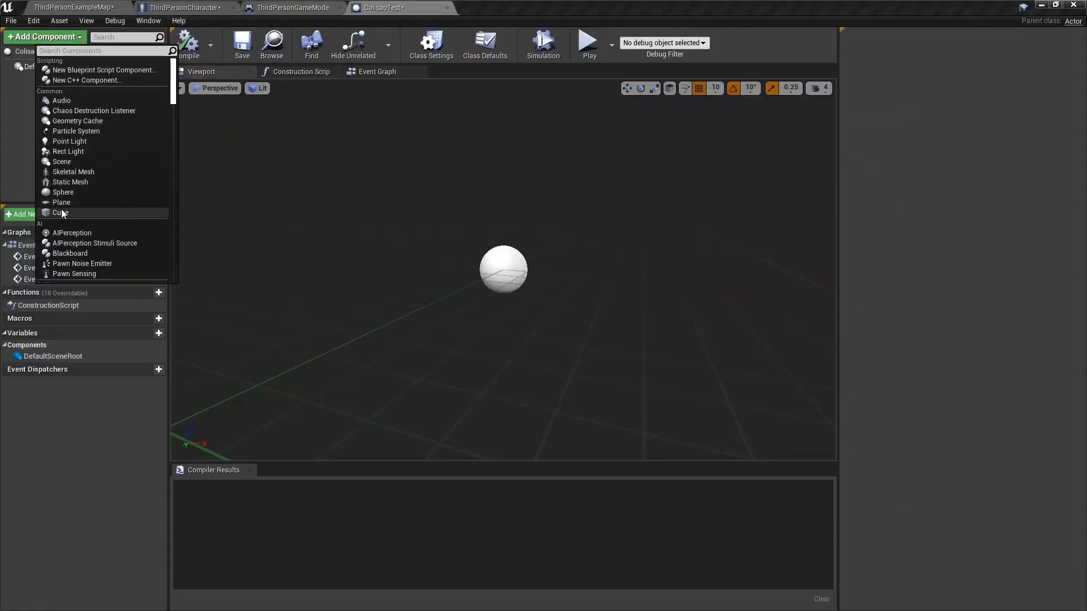
pyautogui.click(61, 214)
pyautogui.scroll(-10, 951, 317)
pyautogui.click(954, 319)
pyautogui.click(941, 341)
# Step: Change the cube's Collision Enabled mode and play the level to test it
pyautogui.click(954, 243)
pyautogui.click(972, 255)
pyautogui.click(589, 44)
pyautogui.press('Escape')
# Step: Set the cube's Collision Enabled mode to Query Only (No Physics Collision) and test it by playing the level
pyautogui.click(955, 244)
pyautogui.click(975, 268)
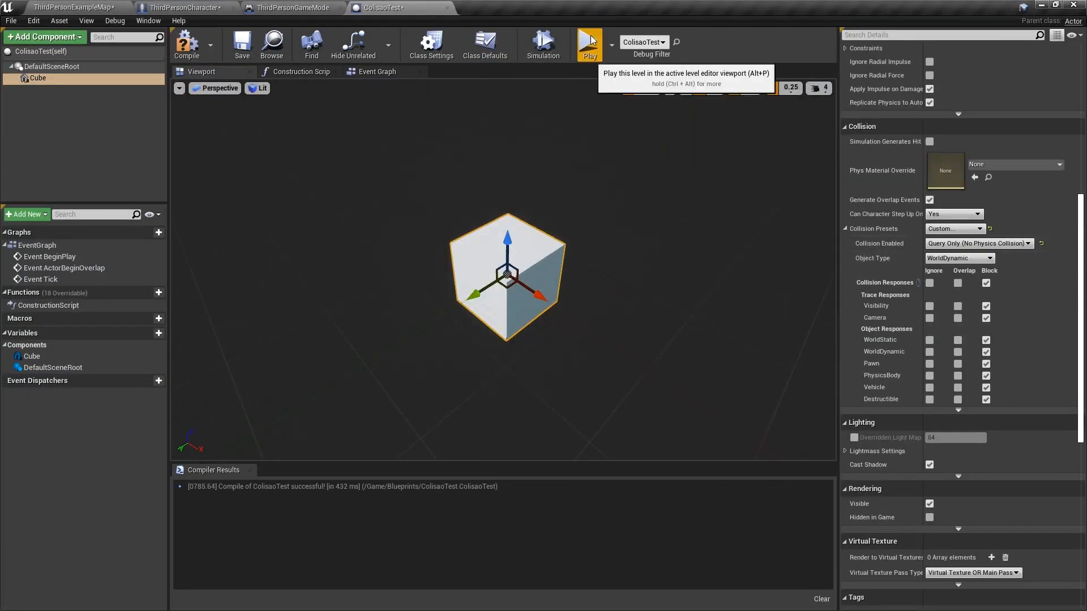
pyautogui.click(589, 44)
# Step: Play-test the cube with Physics Only (No Query Collision), and set its mode to Collision Enabled (Query and Physics)
pyautogui.click(589, 45)
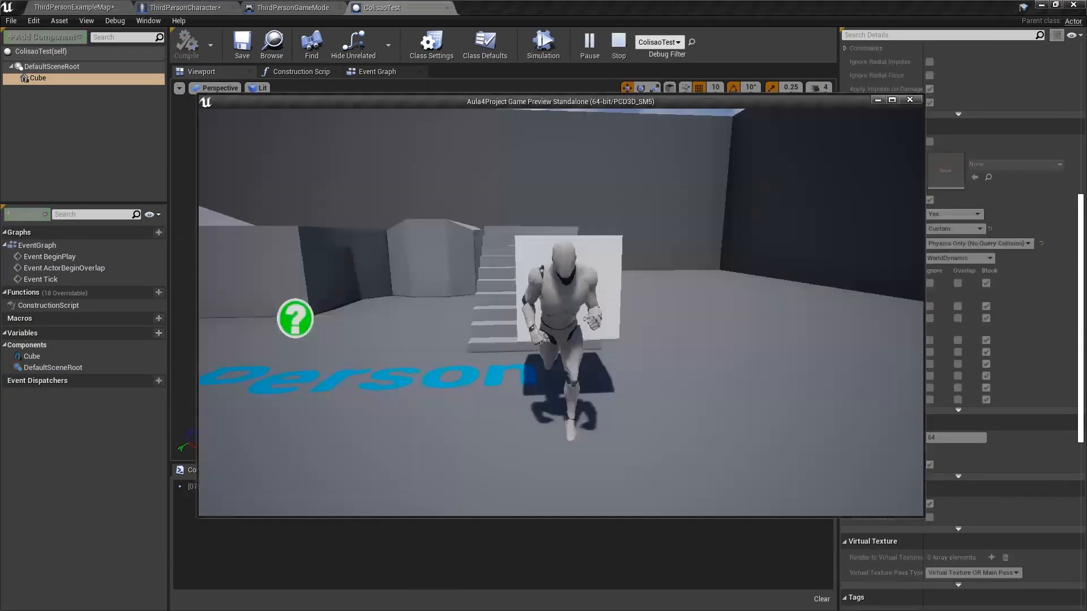
pyautogui.press('Escape')
pyautogui.click(979, 243)
pyautogui.click(991, 293)
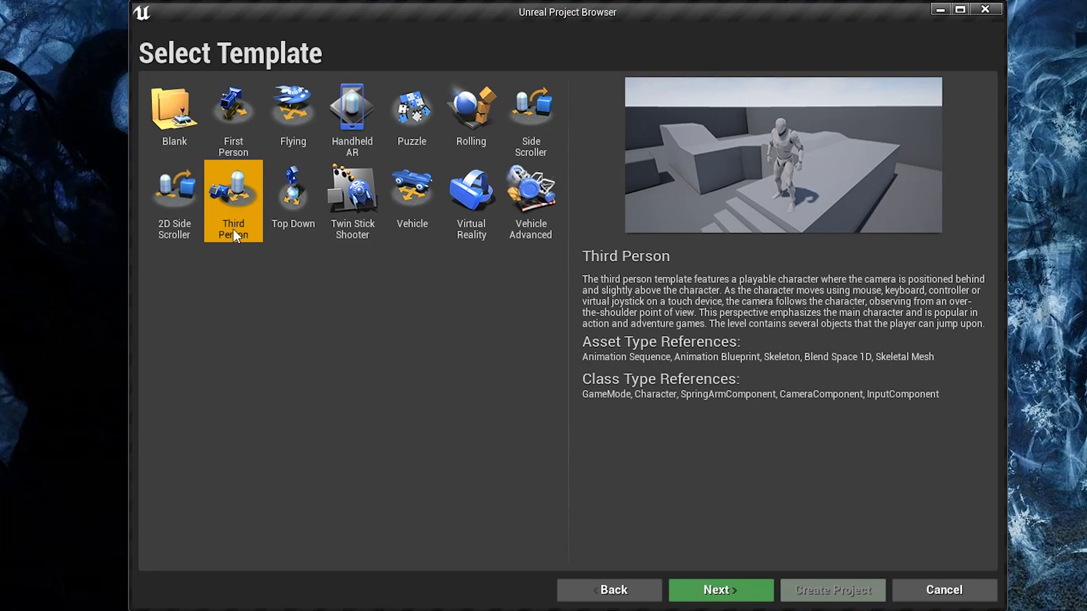
# Step: Accept the Third Person template and configure the project with starter content and Scalable 3D or 2D quality
pyautogui.click(702, 587)
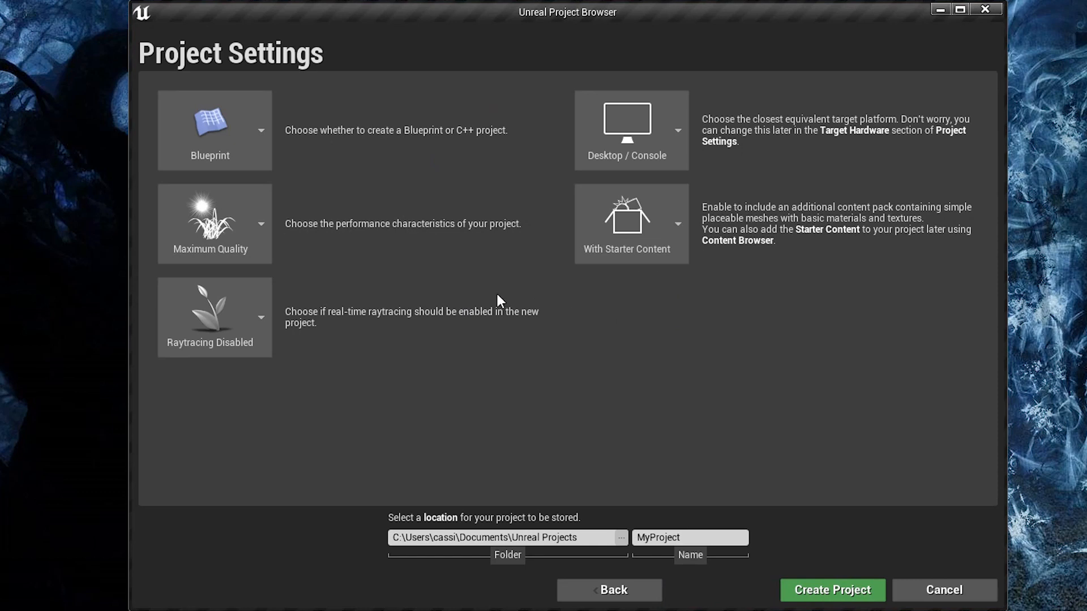
pyautogui.click(637, 238)
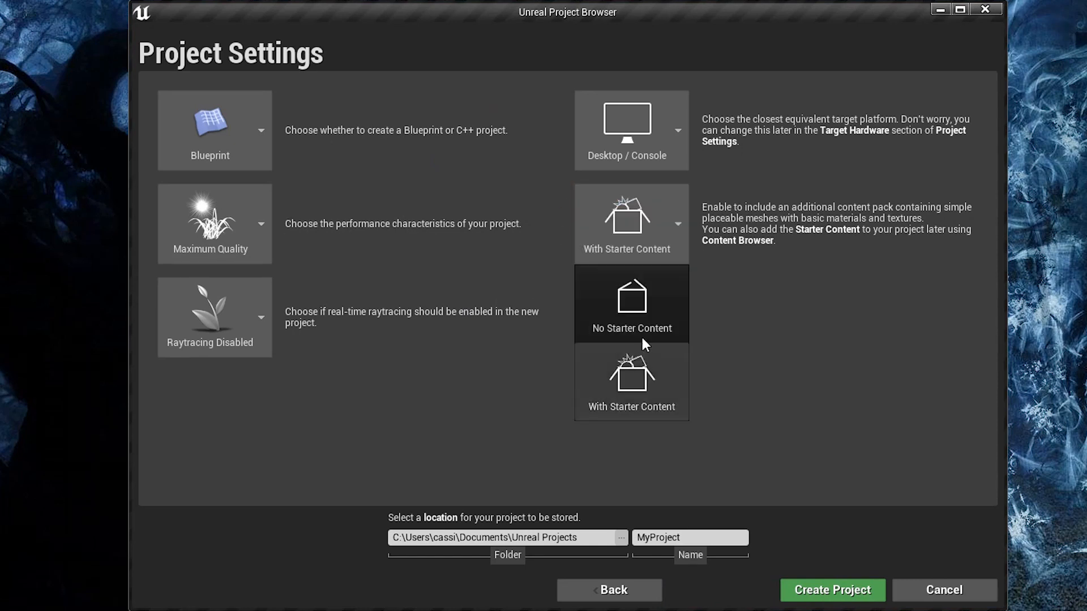
pyautogui.click(637, 382)
pyautogui.click(242, 216)
pyautogui.click(215, 395)
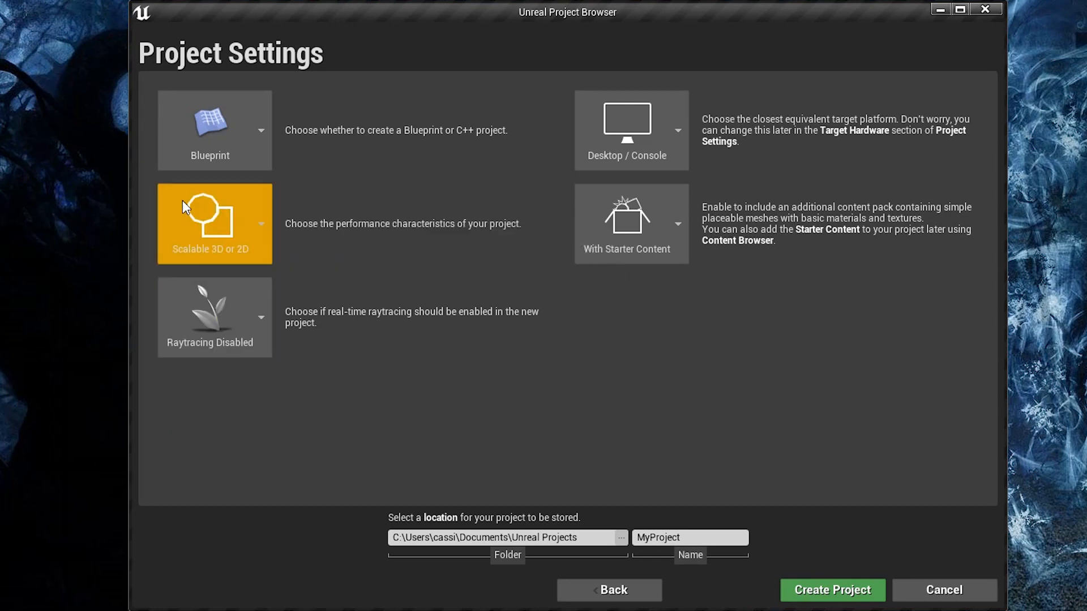
# Step: Name the project Aula5Project and create it
pyautogui.write('Aula5')
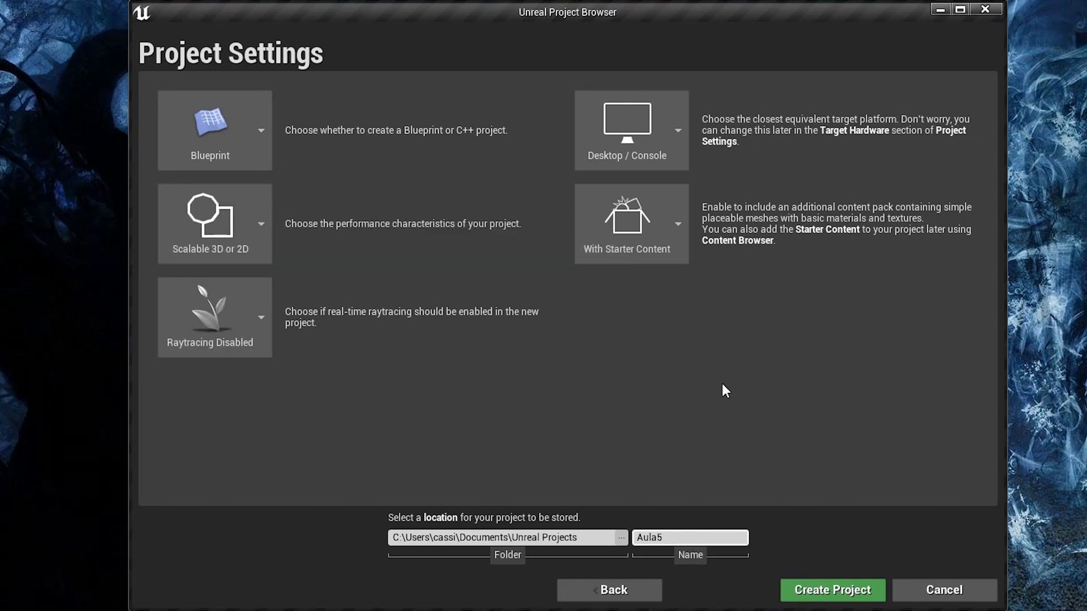
pyautogui.write('Project')
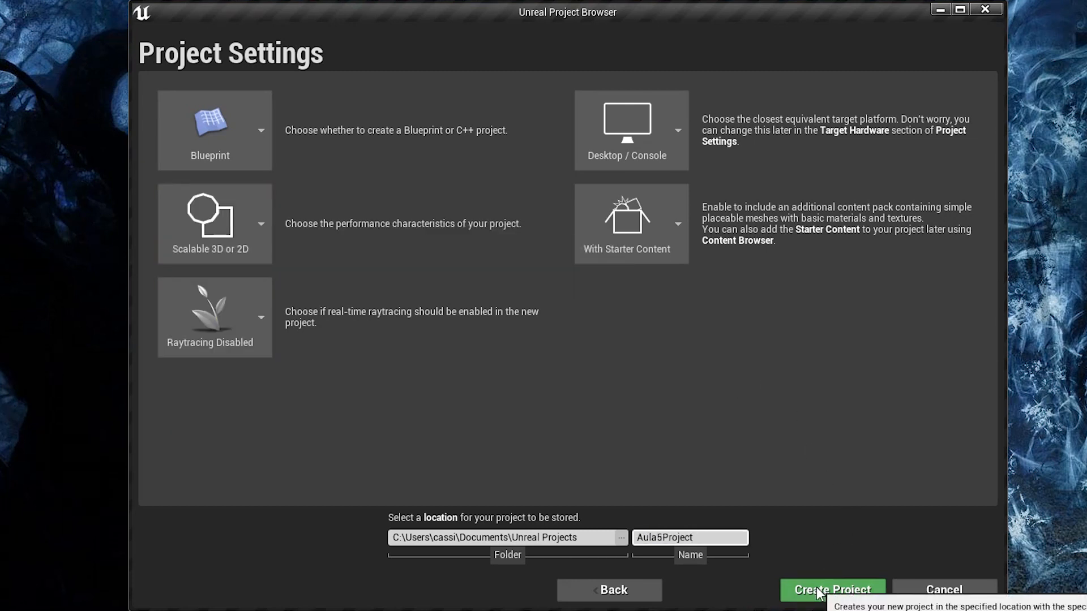
pyautogui.click(818, 592)
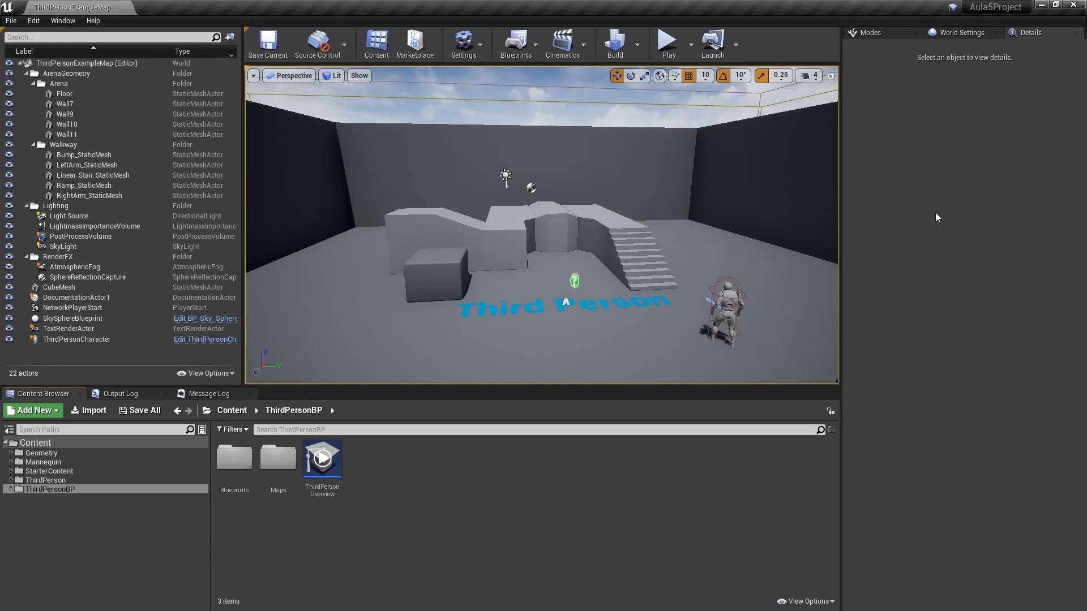
# Step: Place a geometry Box brush on the empty floor near the CubeMesh block
pyautogui.click(866, 34)
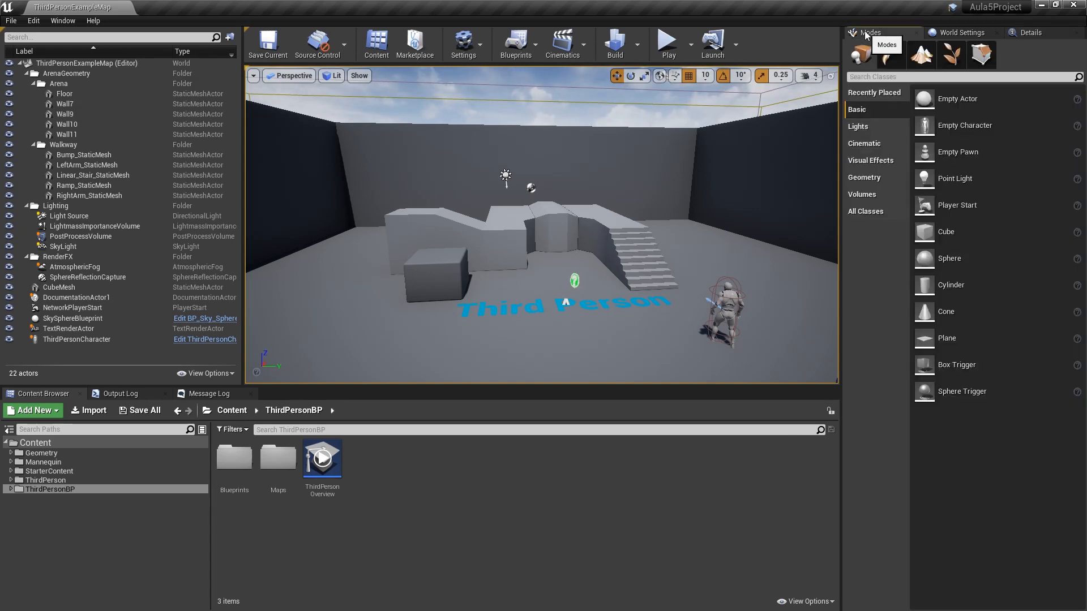
pyautogui.click(887, 182)
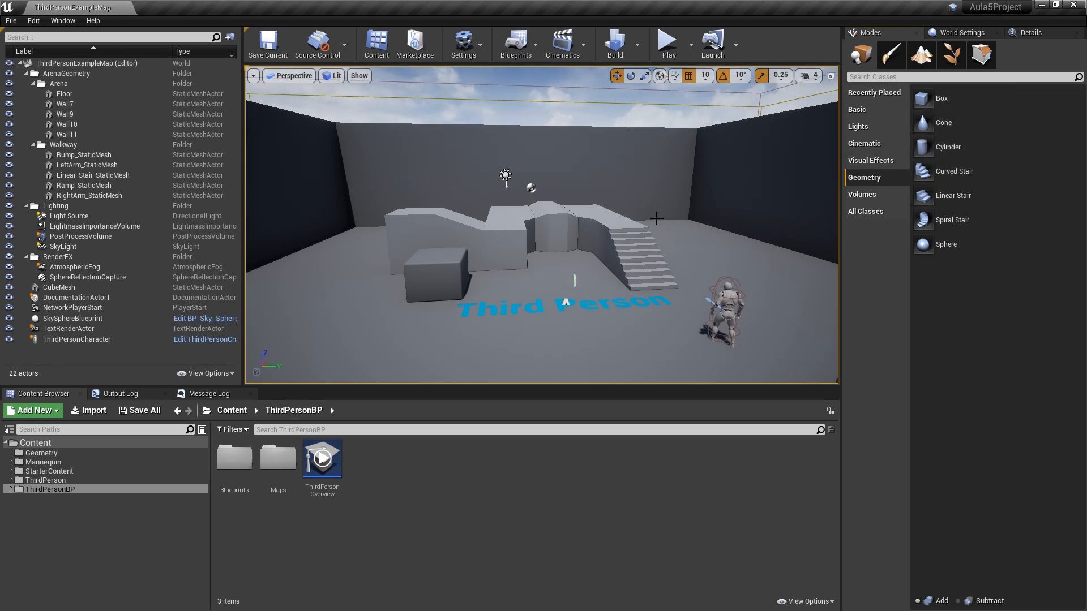
pyautogui.moveTo(662, 204); pyautogui.dragTo(547, 224, button='right')
pyautogui.press('w')
pyautogui.moveTo(906, 105); pyautogui.dragTo(514, 236)
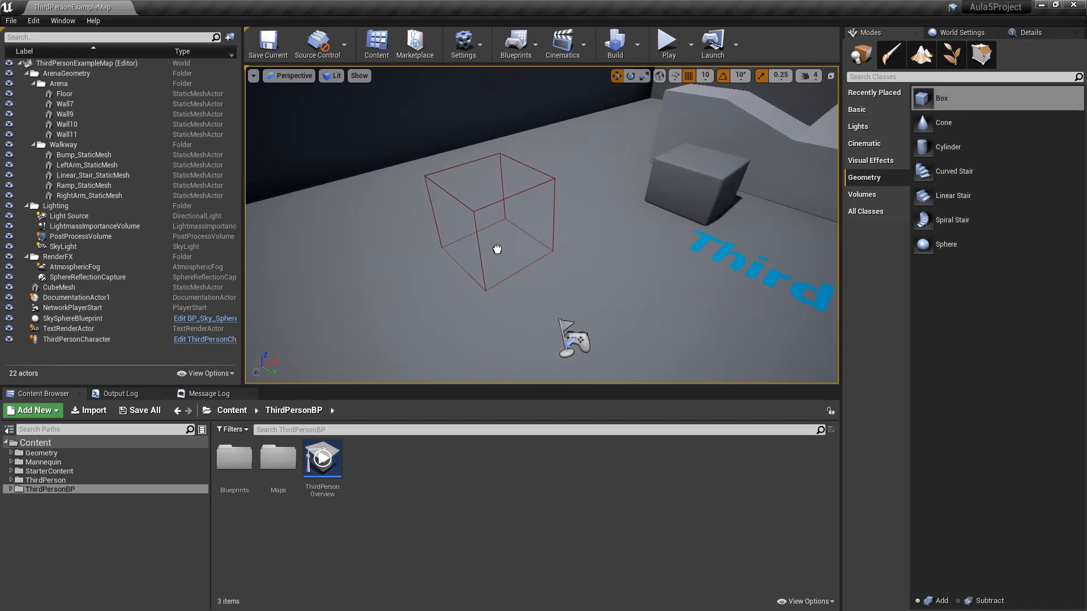
pyautogui.moveTo(497, 250); pyautogui.dragTo(497, 250)
pyautogui.press('f')
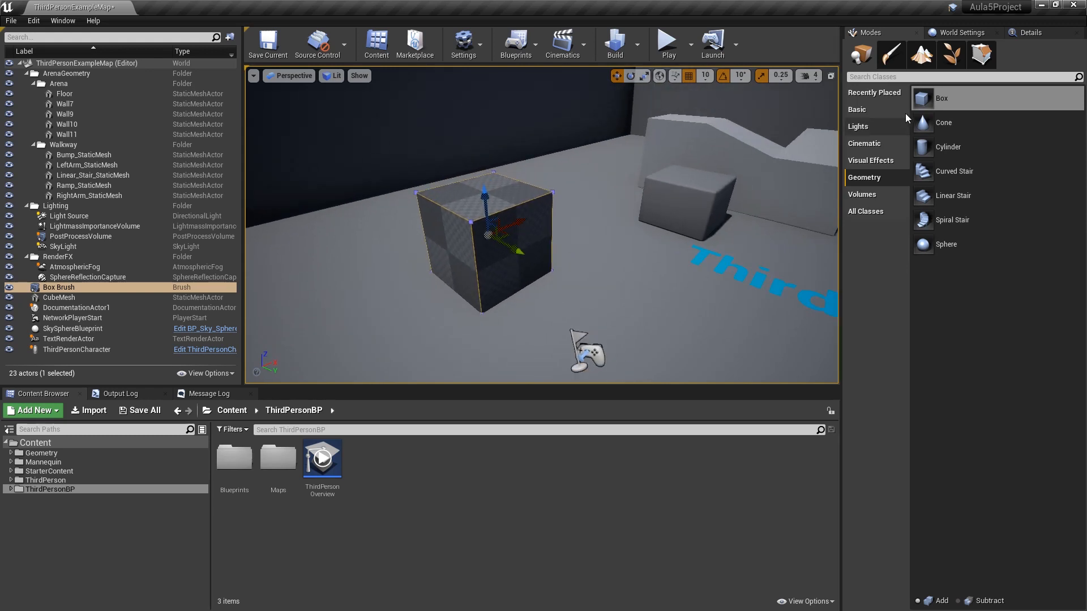
# Step: Place a second geometry Box brush overlapping the first one and adjust its height near the floor
pyautogui.moveTo(970, 98)
pyautogui.mouseDown()
pyautogui.moveTo(538, 238)
pyautogui.moveTo(512, 192)
pyautogui.moveTo(539, 192)
pyautogui.mouseUp()
pyautogui.moveTo(538, 192); pyautogui.dragTo(539, 161, button='middle')
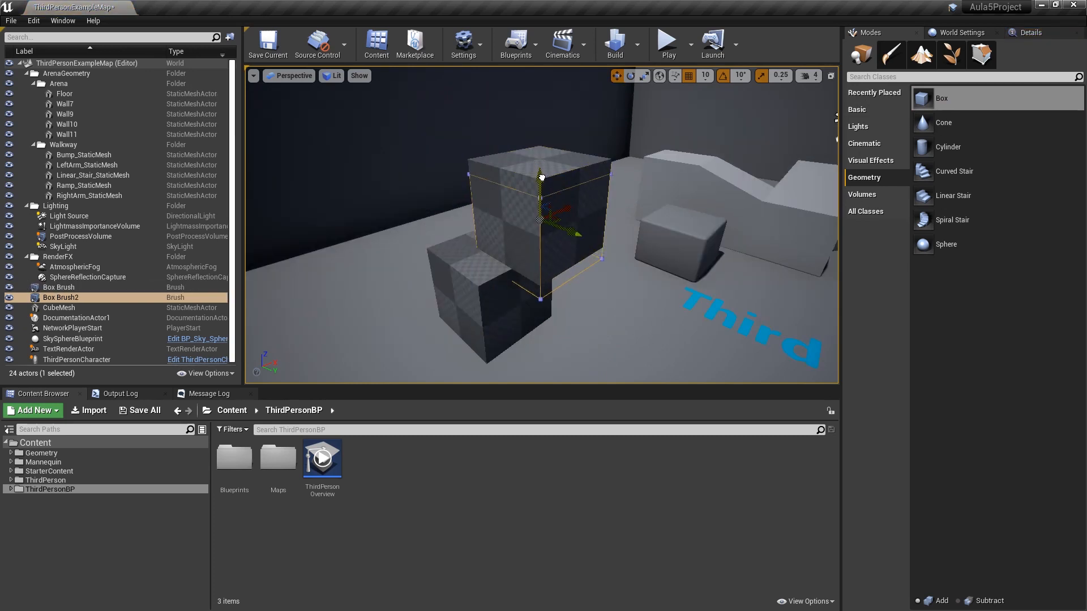
pyautogui.moveTo(543, 201); pyautogui.dragTo(650, 243)
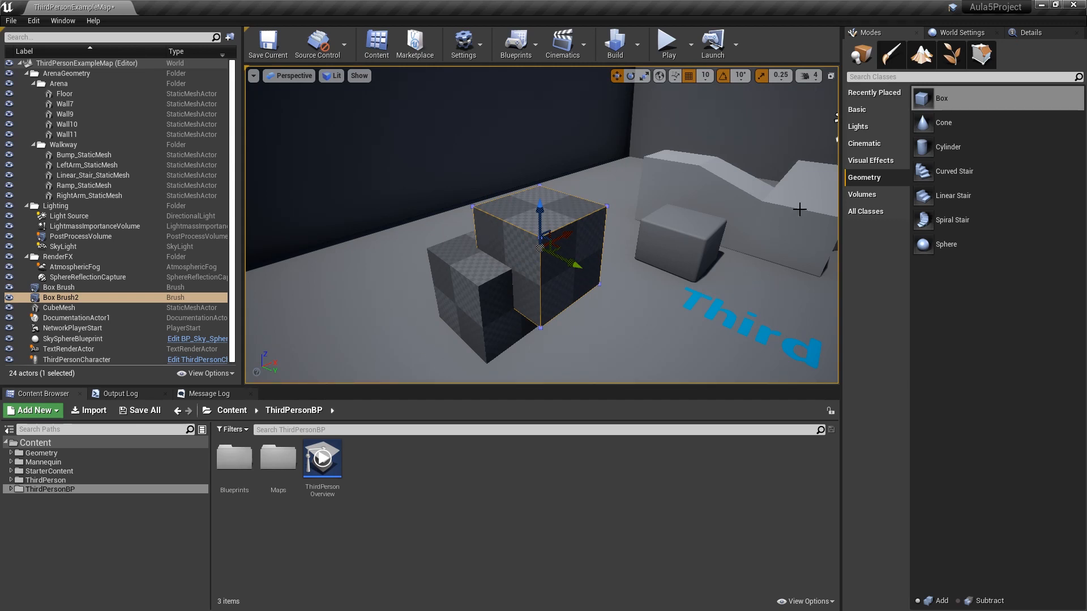
# Step: Place a basic Cube beside the box brushes, raise it, and add a second basic Cube overlapping it
pyautogui.click(857, 109)
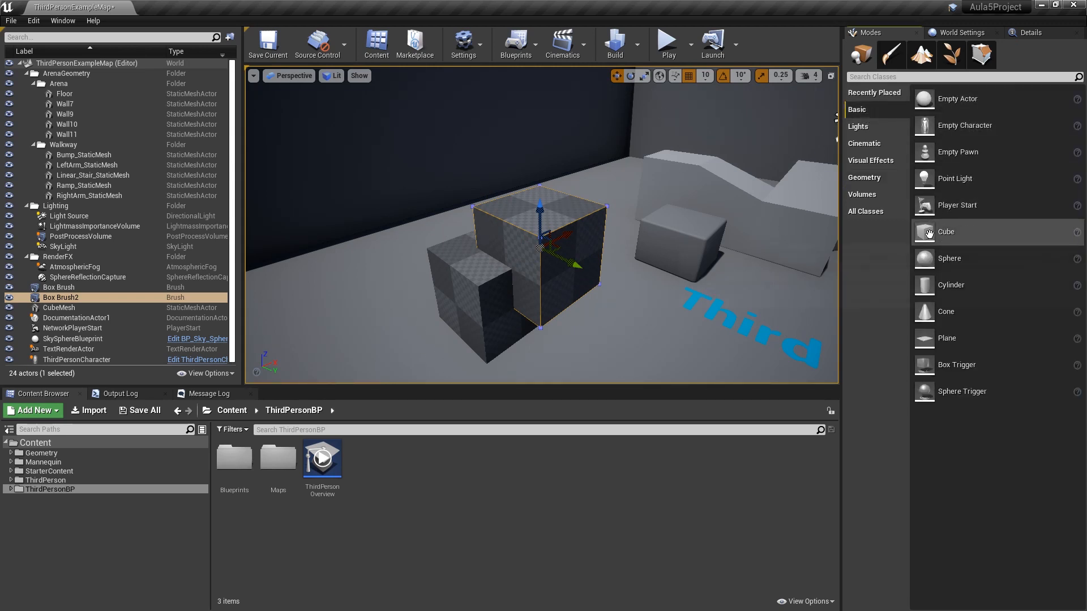
pyautogui.moveTo(951, 232); pyautogui.dragTo(641, 335)
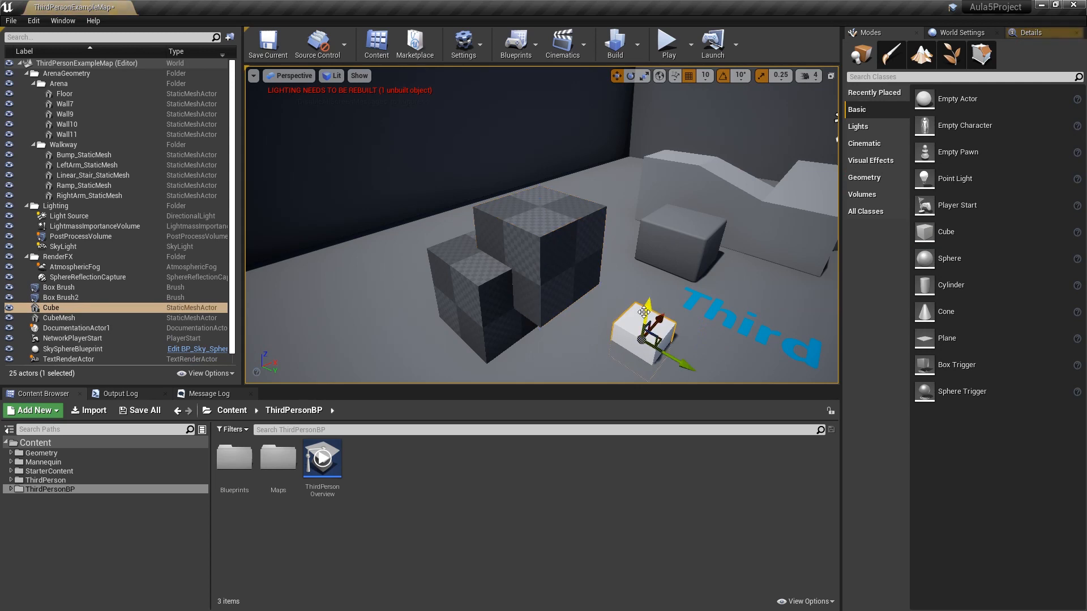
pyautogui.moveTo(646, 308); pyautogui.dragTo(657, 264)
pyautogui.moveTo(947, 232); pyautogui.dragTo(643, 268)
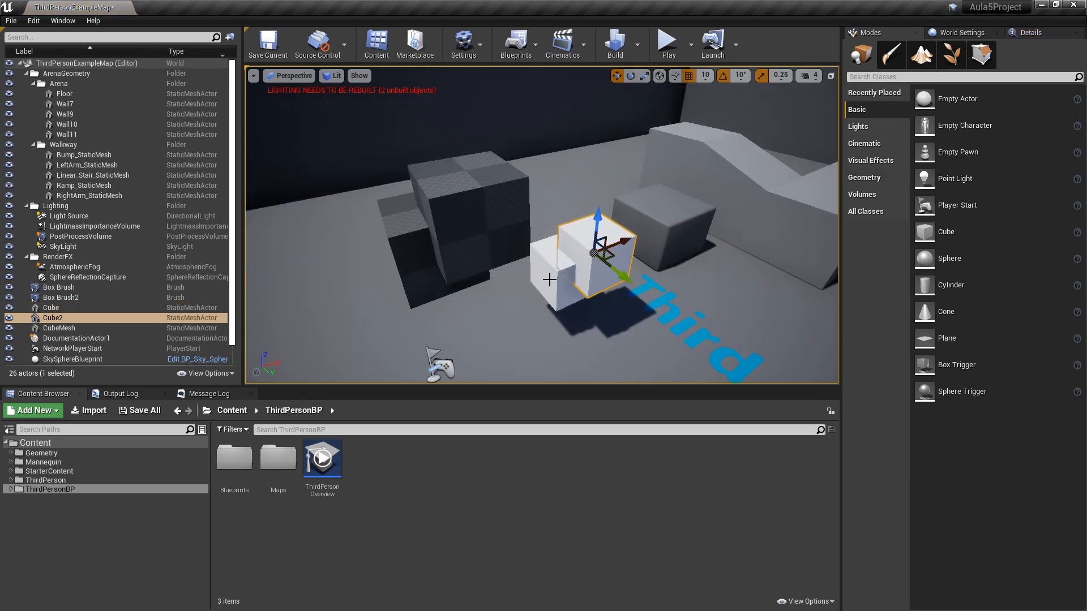
# Step: Compare the overlapping box brushes with the overlapping cubes from several angles, selecting Box Brush and Box Brush2 in turn
pyautogui.moveTo(517, 296); pyautogui.dragTo(544, 296, button='right')
pyautogui.moveTo(454, 210)
pyautogui.mouseDown(button='right')
pyautogui.moveTo(436, 209)
pyautogui.moveTo(454, 210)
pyautogui.mouseUp(button='right')
pyautogui.moveTo(597, 247)
pyautogui.mouseDown(button='right')
pyautogui.moveTo(568, 238)
pyautogui.moveTo(728, 110)
pyautogui.mouseUp(button='right')
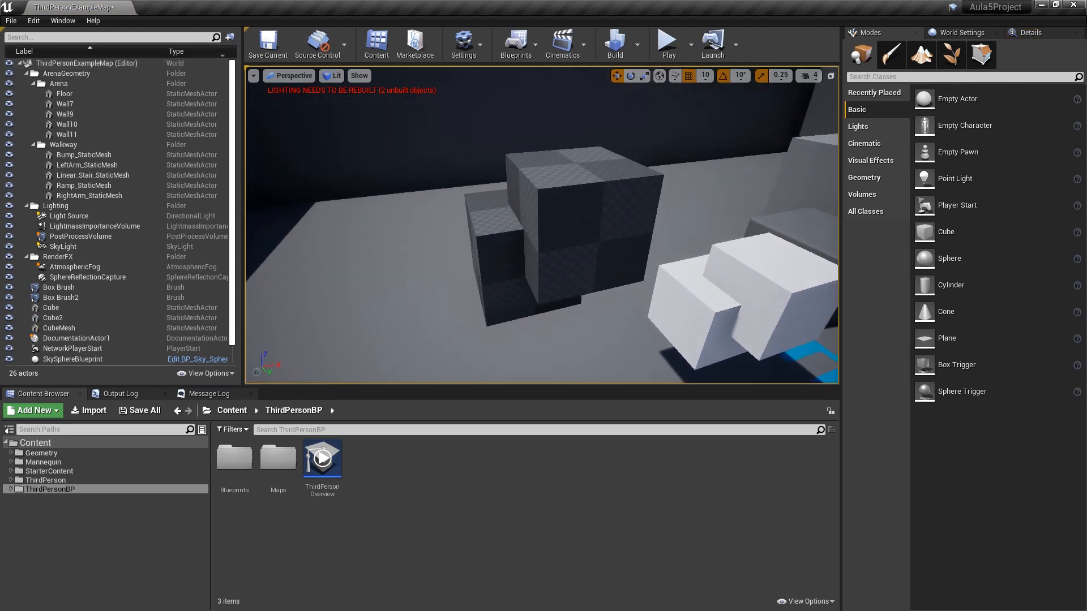
pyautogui.moveTo(533, 249); pyautogui.dragTo(508, 257, button='right')
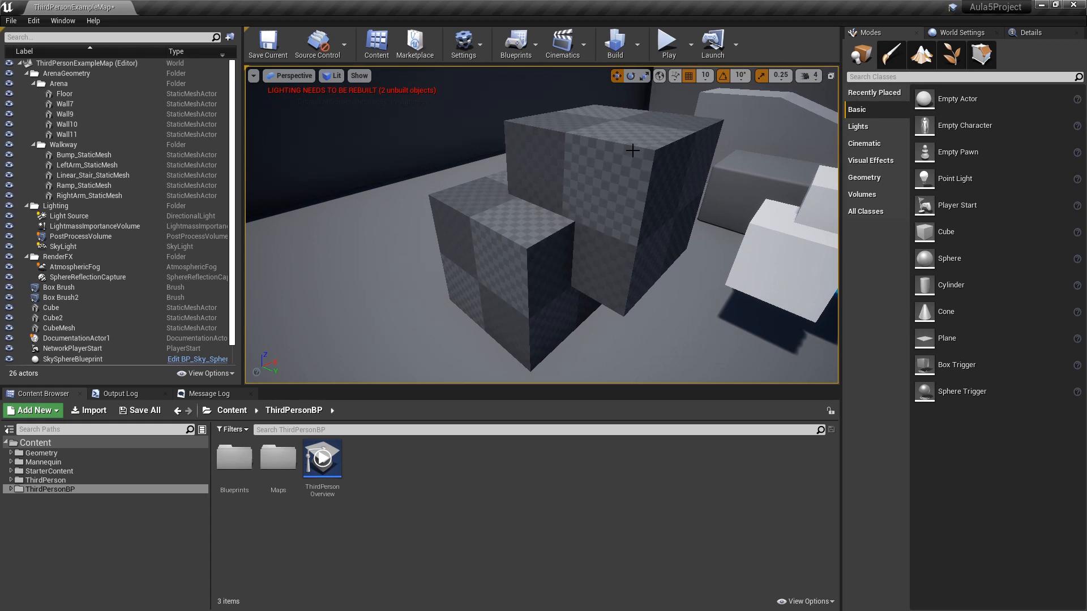
pyautogui.moveTo(542, 238); pyautogui.dragTo(670, 188, button='right')
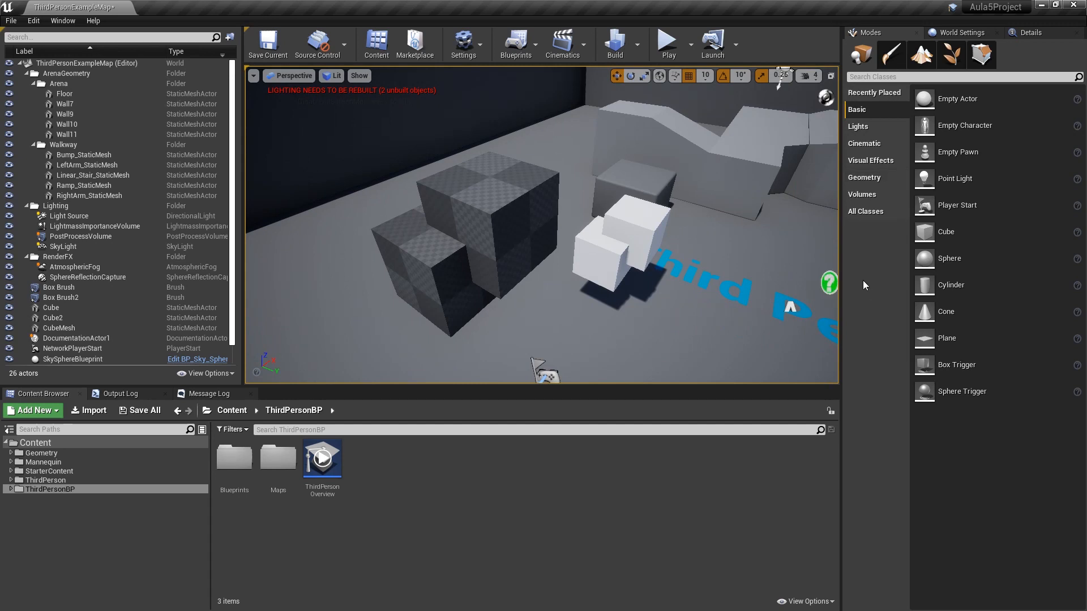
pyautogui.click(71, 290)
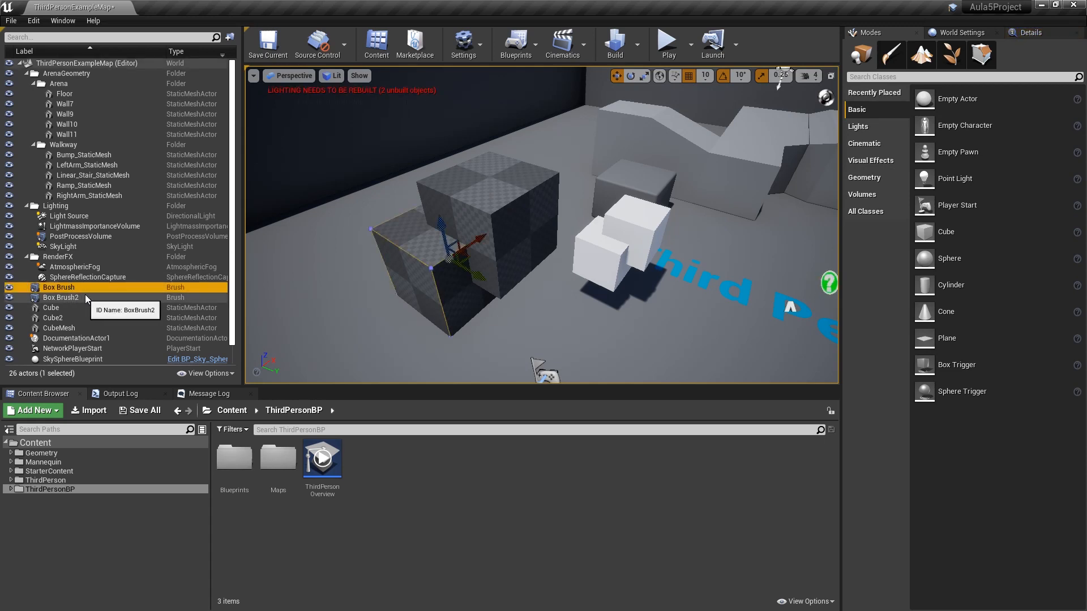
pyautogui.click(75, 297)
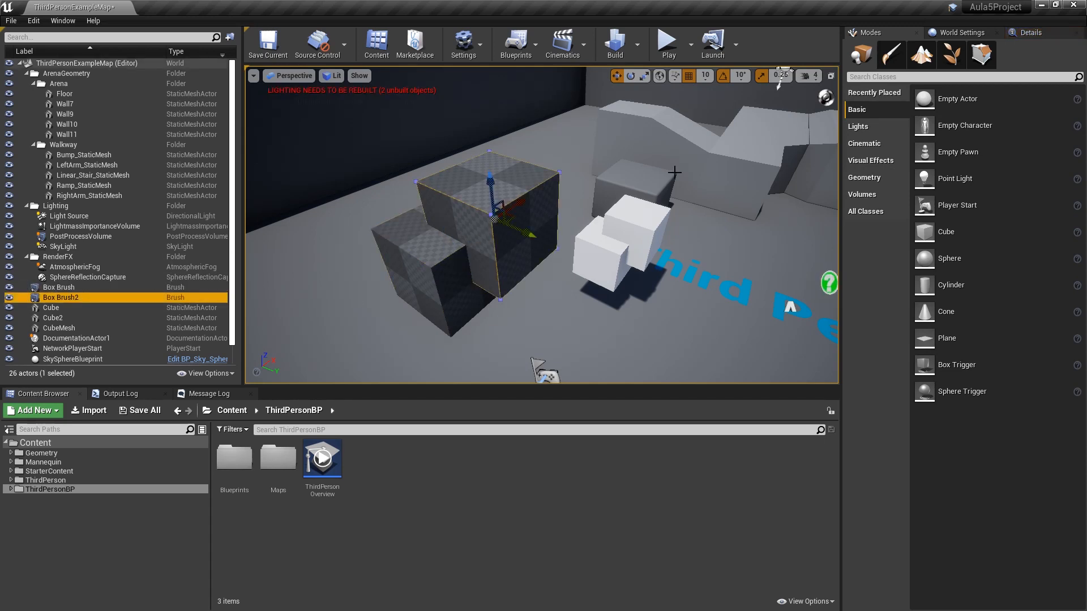
# Step: Change the brush type of the selected Box Brush2 to Subtractive in its details
pyautogui.click(1030, 33)
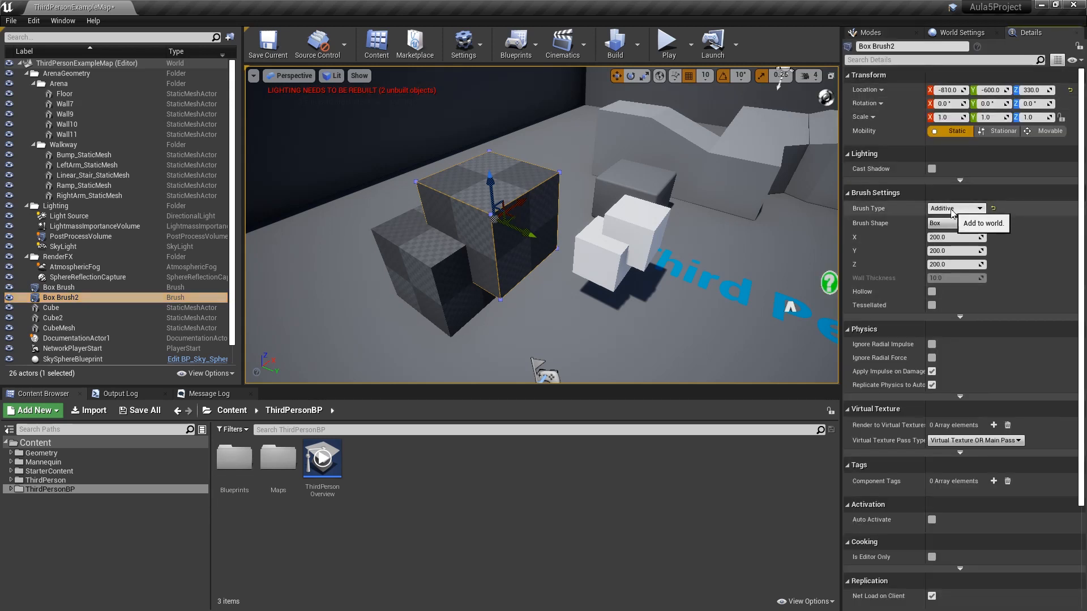
pyautogui.click(950, 228)
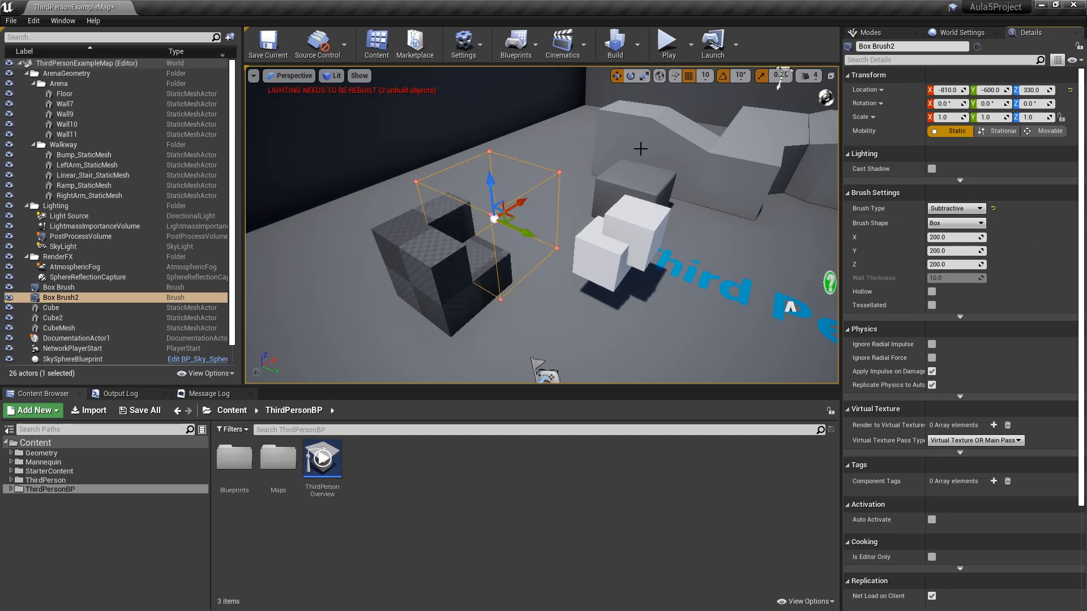
pyautogui.moveTo(640, 146)
pyautogui.mouseDown(button='right')
pyautogui.moveTo(572, 170)
pyautogui.moveTo(385, 174)
pyautogui.moveTo(400, 187)
pyautogui.moveTo(557, 190)
pyautogui.mouseUp(button='right')
# Step: Inspect the two overlapping white cubes, selecting Cube2, and compare them with the carved box brush
pyautogui.moveTo(573, 158); pyautogui.dragTo(589, 158, button='right')
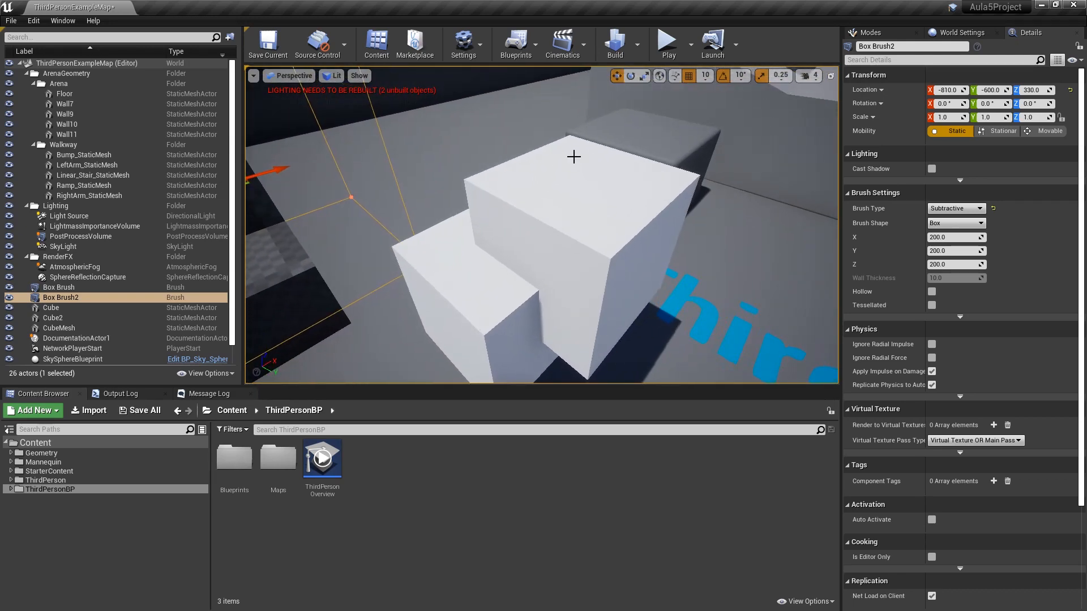
pyautogui.click(567, 166)
pyautogui.moveTo(465, 249); pyautogui.dragTo(507, 244, button='right')
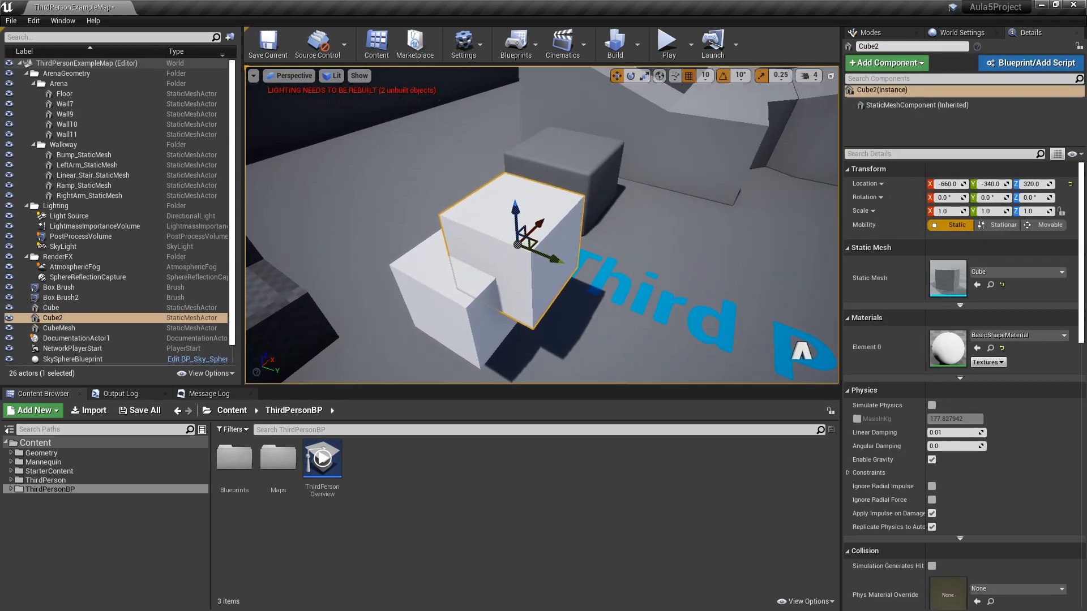
pyautogui.click(459, 278)
pyautogui.click(572, 223)
pyautogui.moveTo(586, 200)
pyautogui.mouseDown(button='right')
pyautogui.moveTo(543, 208)
pyautogui.moveTo(510, 153)
pyautogui.mouseUp(button='right')
pyautogui.click(527, 210)
pyautogui.click(623, 192)
pyautogui.click(541, 221)
pyautogui.click(606, 198)
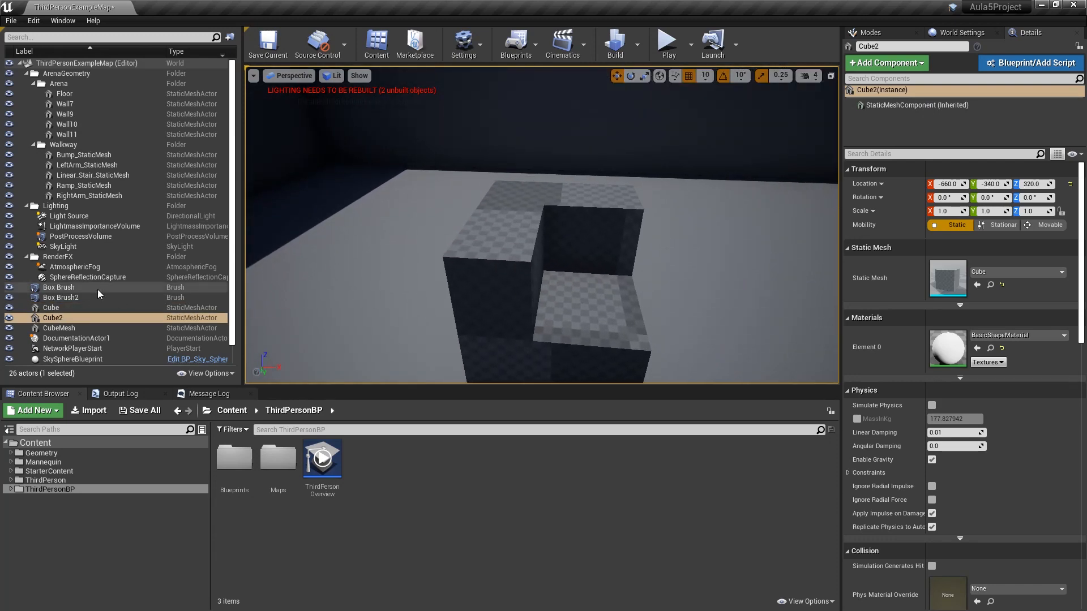
# Step: Select Box Brush2 and move the subtractive box along the floor to X -790, Y -580
pyautogui.click(80, 298)
pyautogui.moveTo(565, 251)
pyautogui.mouseDown(button='right')
pyautogui.moveTo(623, 267)
pyautogui.moveTo(632, 286)
pyautogui.moveTo(560, 297)
pyautogui.mouseUp(button='right')
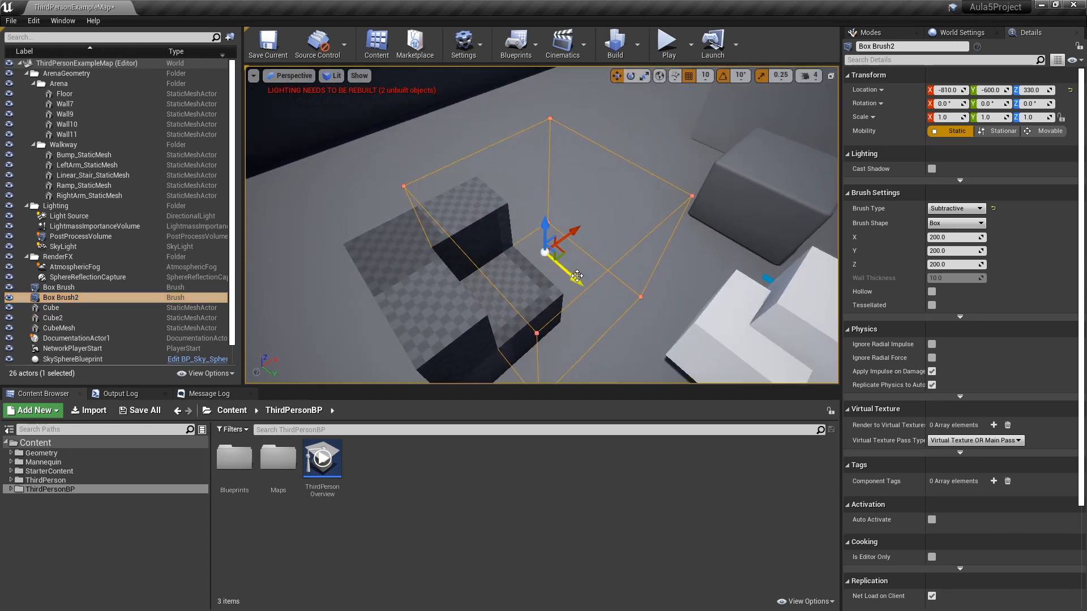
pyautogui.moveTo(588, 238)
pyautogui.mouseDown(button='right')
pyautogui.moveTo(628, 278)
pyautogui.moveTo(652, 250)
pyautogui.moveTo(673, 256)
pyautogui.moveTo(695, 156)
pyautogui.mouseUp(button='right')
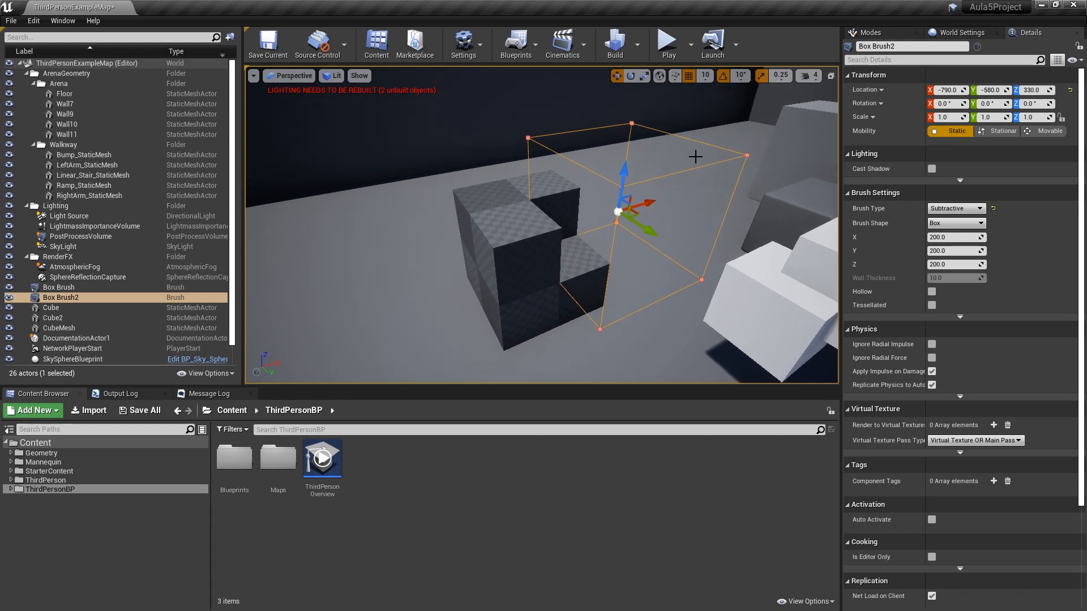
# Step: Select Box Brush and Box Brush2 in turn to compare their outlines, and view the carved shape beside the white cubes
pyautogui.click(67, 289)
pyautogui.click(69, 299)
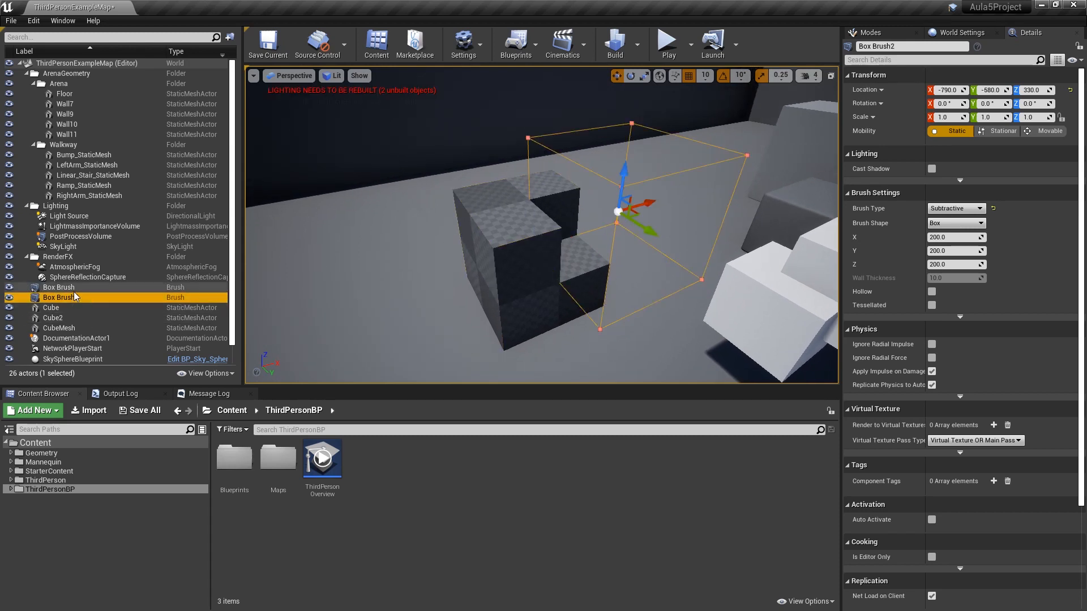
pyautogui.click(69, 287)
pyautogui.click(71, 298)
pyautogui.click(68, 287)
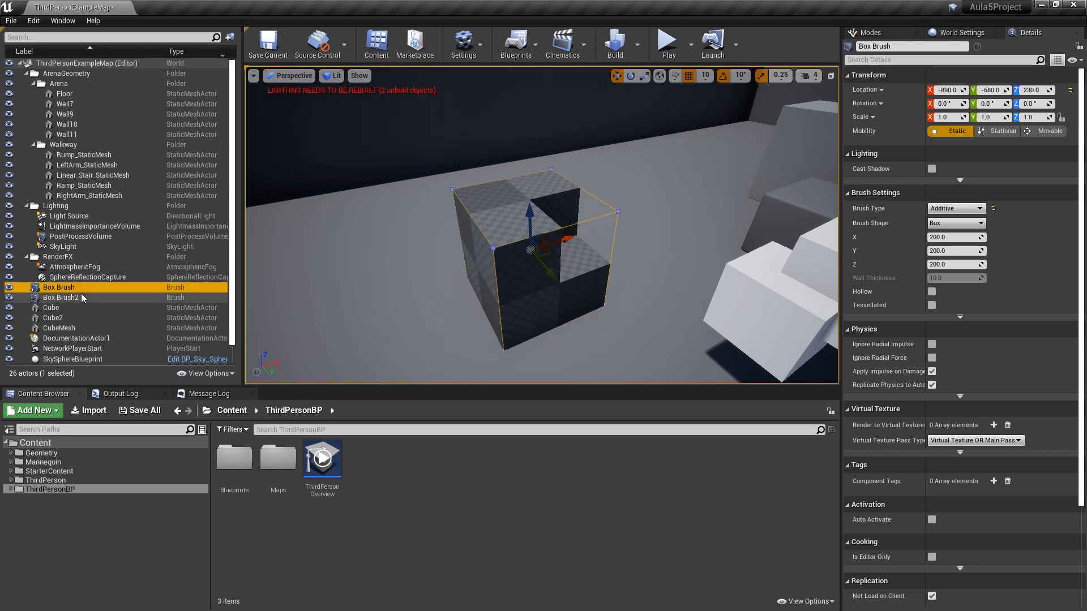
pyautogui.click(69, 298)
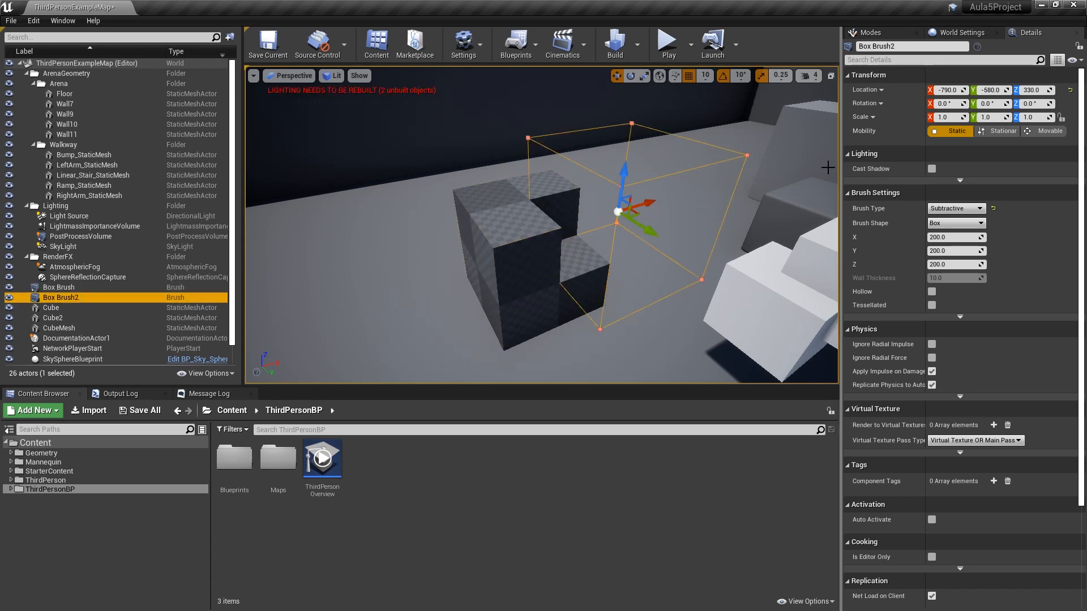
pyautogui.moveTo(833, 166); pyautogui.dragTo(882, 173, button='right')
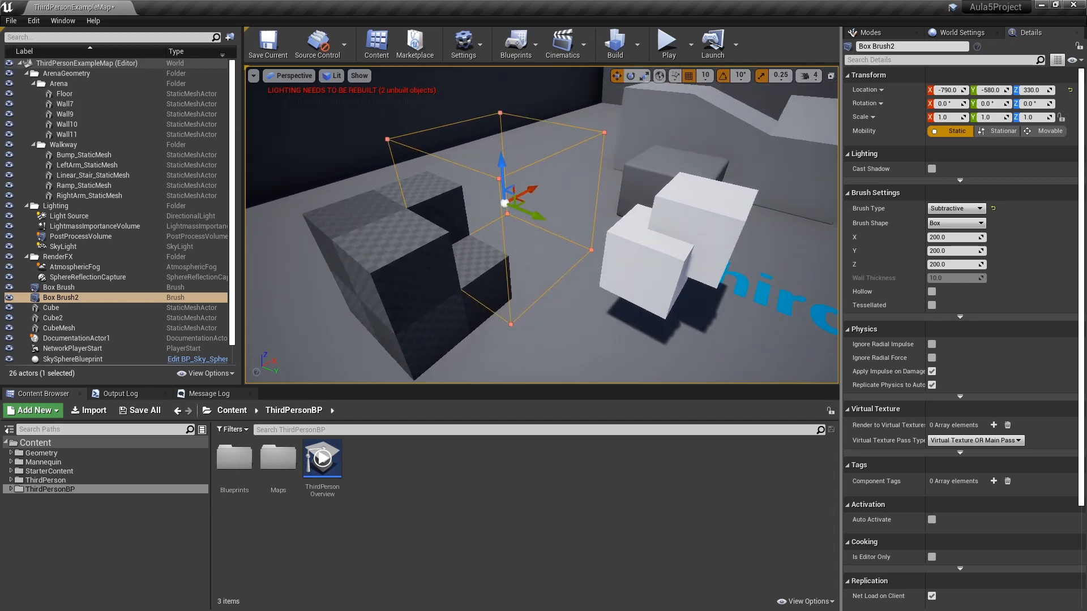
pyautogui.click(703, 214)
pyautogui.click(644, 250)
pyautogui.click(530, 166)
pyautogui.moveTo(530, 165)
pyautogui.mouseDown(button='right')
pyautogui.moveTo(494, 166)
pyautogui.moveTo(571, 125)
pyautogui.moveTo(513, 140)
pyautogui.moveTo(481, 170)
pyautogui.moveTo(340, 246)
pyautogui.mouseUp(button='right')
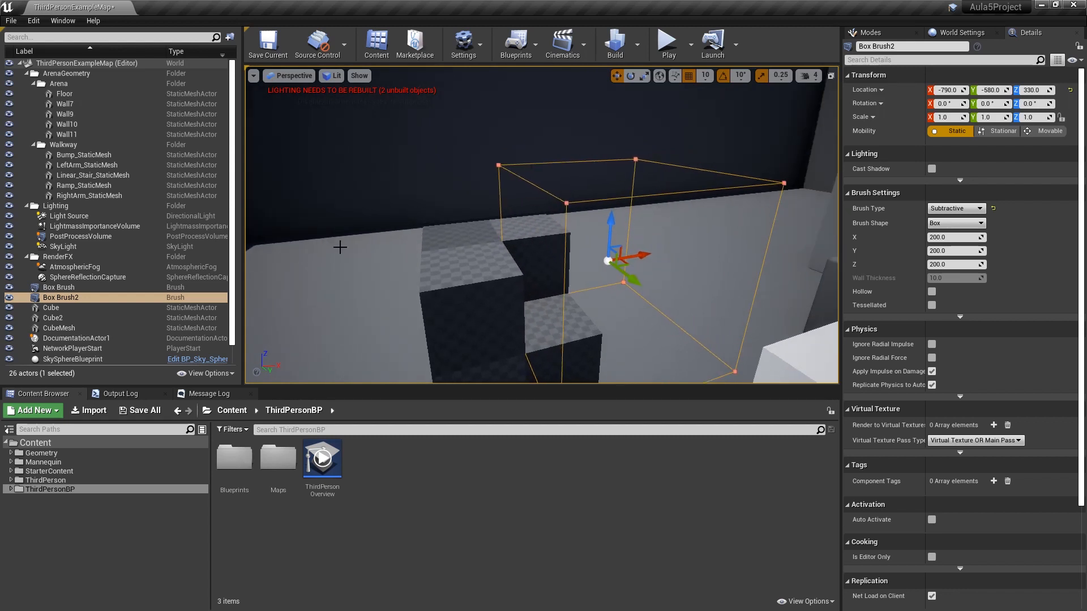
# Step: Select both Box Brush and Box Brush2 and convert them into one static mesh named CuboMordido in the Content folder
pyautogui.click(64, 288)
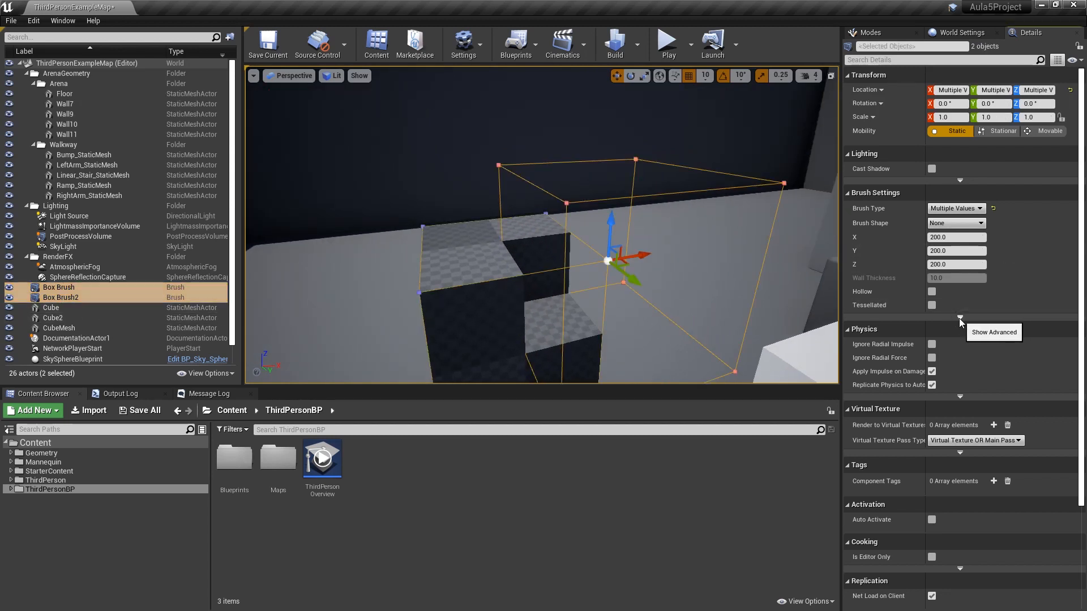
pyautogui.click(959, 318)
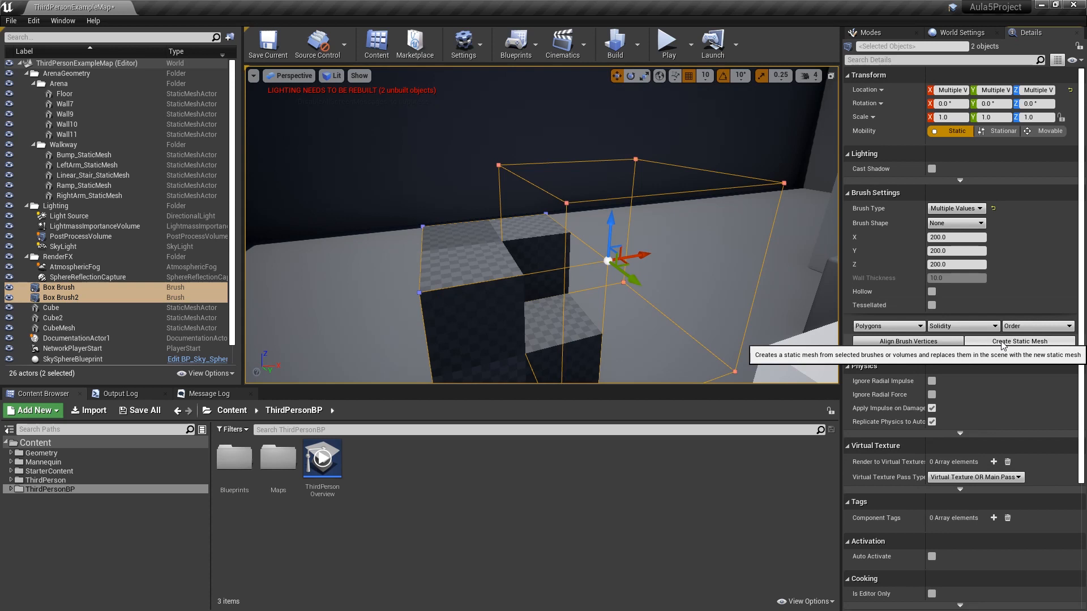
pyautogui.moveTo(405, 177)
pyautogui.mouseDown(button='right')
pyautogui.moveTo(448, 221)
pyautogui.moveTo(438, 218)
pyautogui.mouseUp(button='right')
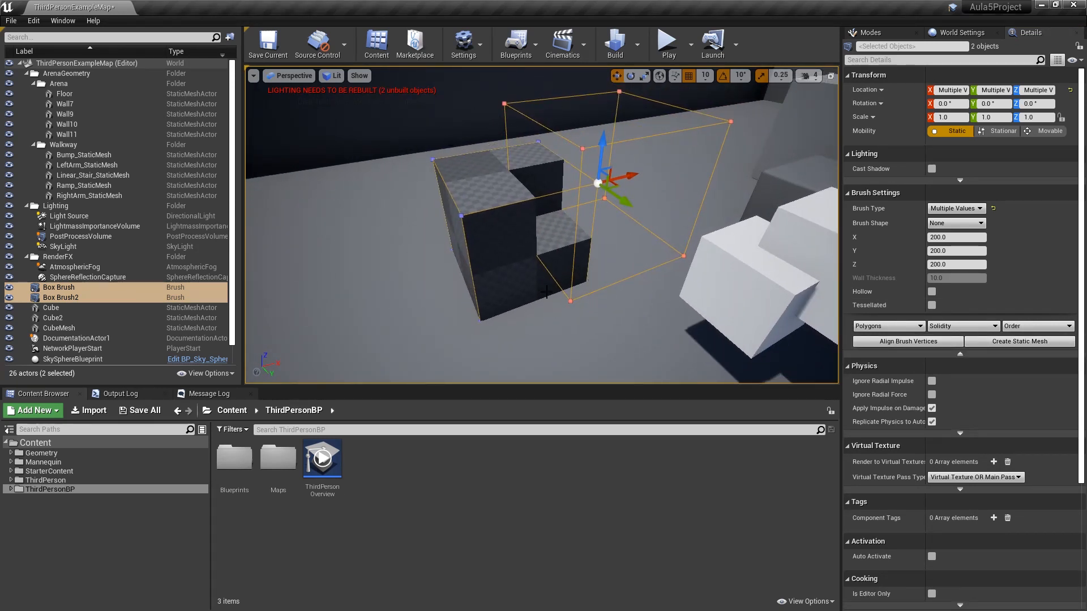
pyautogui.moveTo(628, 245)
pyautogui.mouseDown(button='right')
pyautogui.moveTo(578, 247)
pyautogui.moveTo(621, 245)
pyautogui.moveTo(610, 246)
pyautogui.mouseUp(button='right')
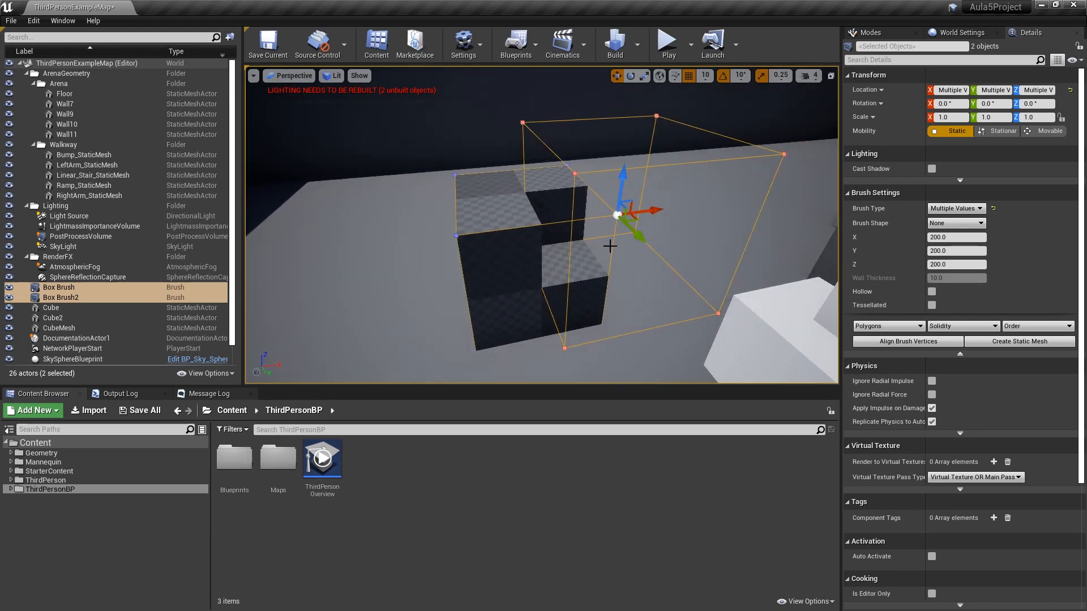
pyautogui.click(1015, 342)
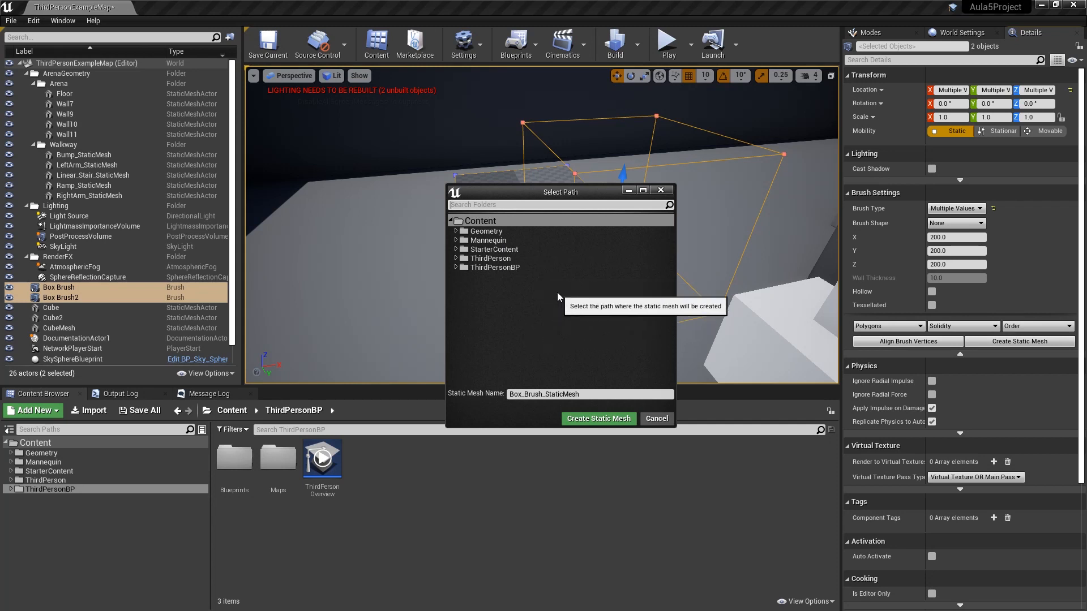
pyautogui.click(487, 223)
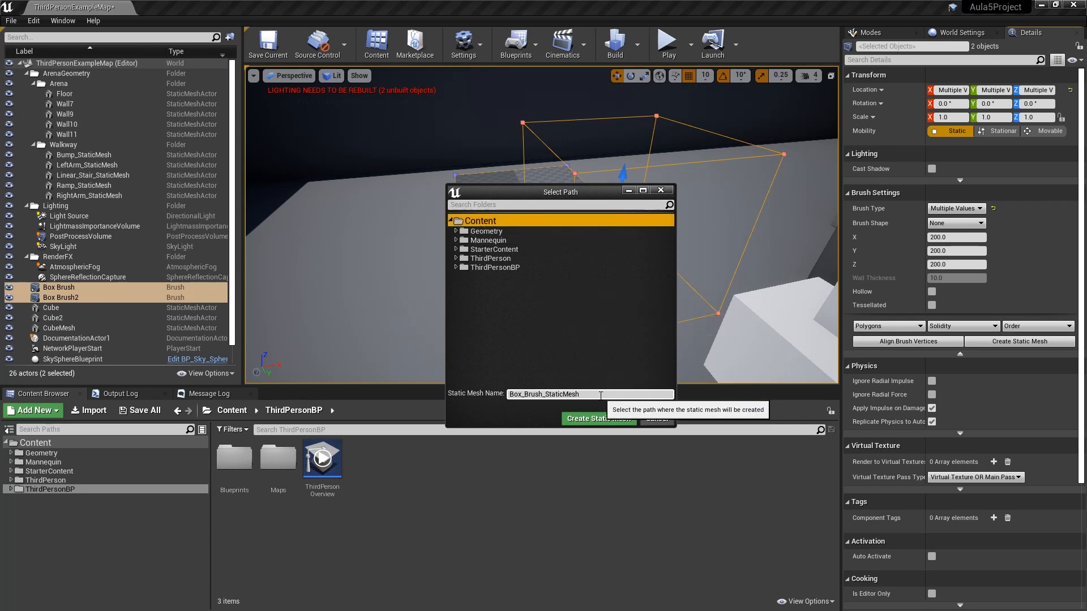
pyautogui.click(566, 394)
pyautogui.write('CuboMordido')
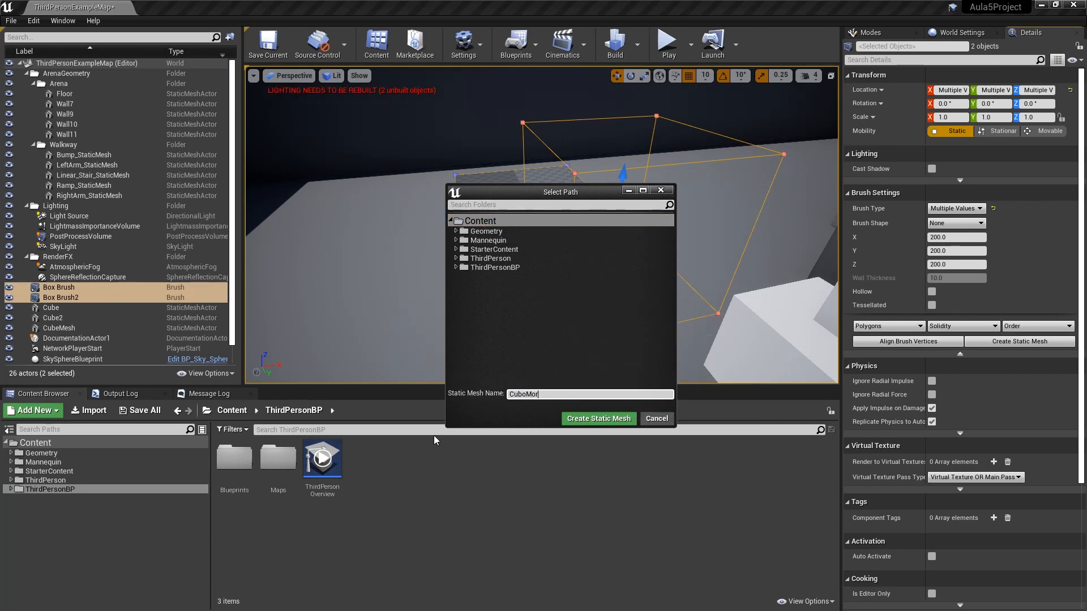
pyautogui.press('Return')
# Step: Examine the new CuboMordido static mesh from several angles, including its cut-out corner
pyautogui.click(82, 318)
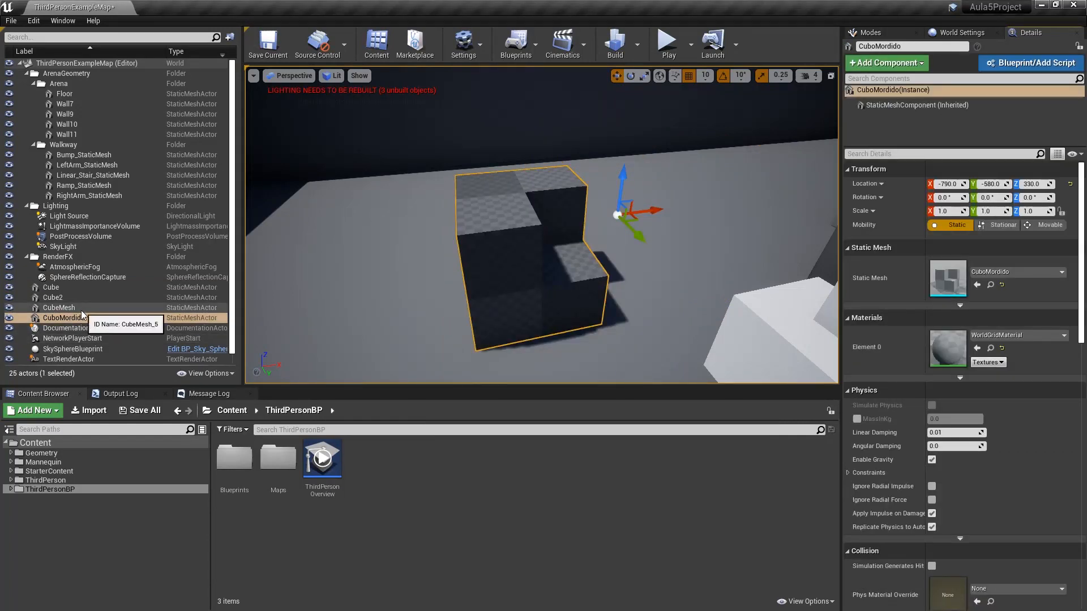
pyautogui.moveTo(639, 211); pyautogui.dragTo(601, 232, button='right')
pyautogui.press('w')
pyautogui.press('d')
pyautogui.press('a')
pyautogui.press('s')
pyautogui.moveTo(454, 231); pyautogui.dragTo(454, 231, button='right')
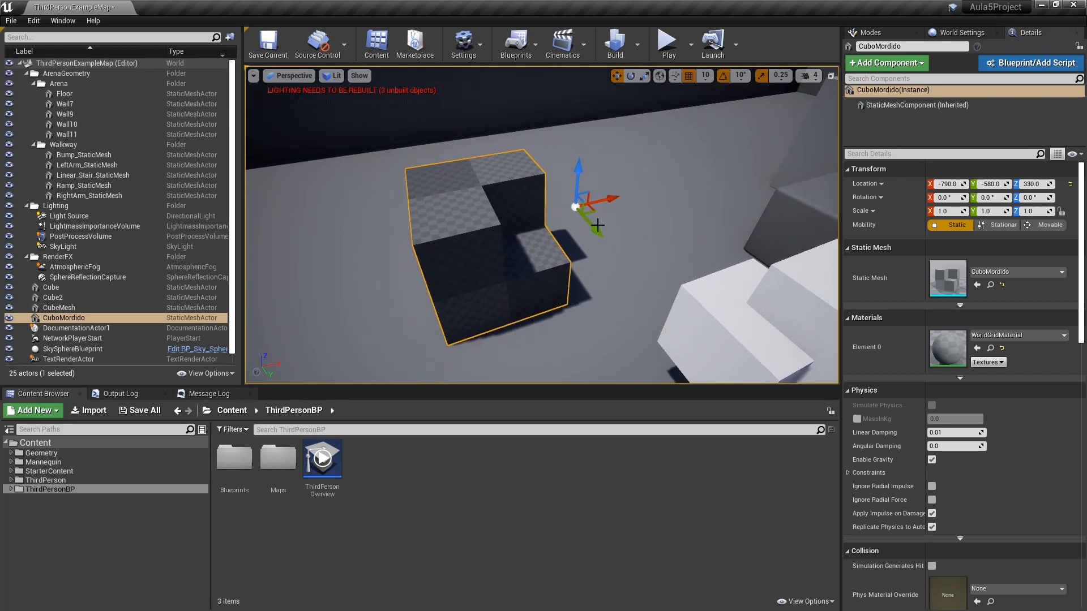
pyautogui.press('f')
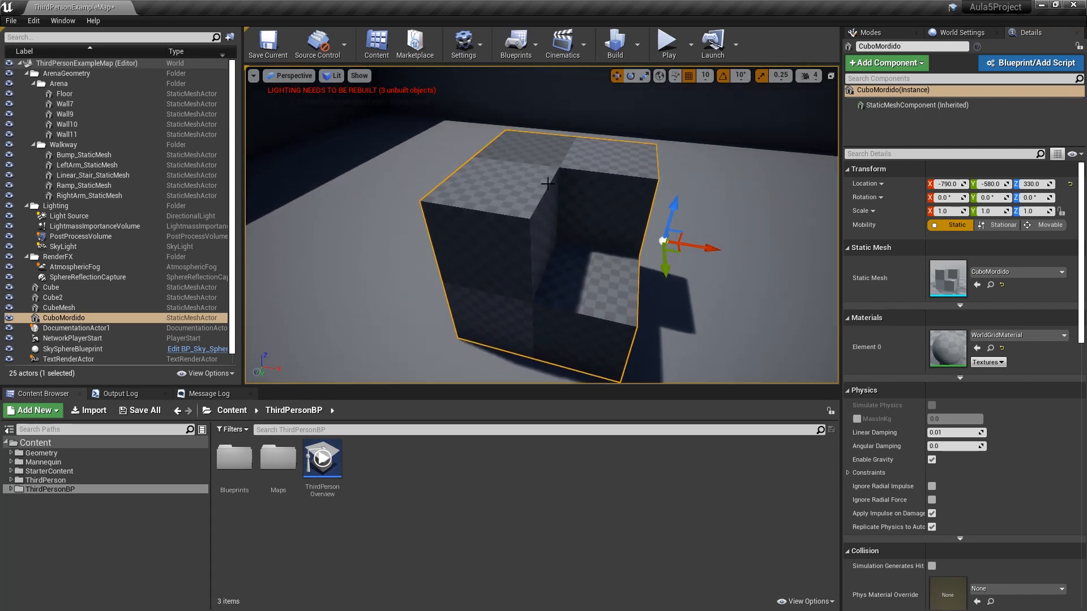
# Step: Move CuboMordido across the floor, past the white cubes, to about X -430, Y 560 near the stairs
pyautogui.press('a')
pyautogui.moveTo(541, 224); pyautogui.dragTo(424, 232, button='right')
pyautogui.press('d')
pyautogui.moveTo(425, 232); pyautogui.dragTo(475, 232, button='right')
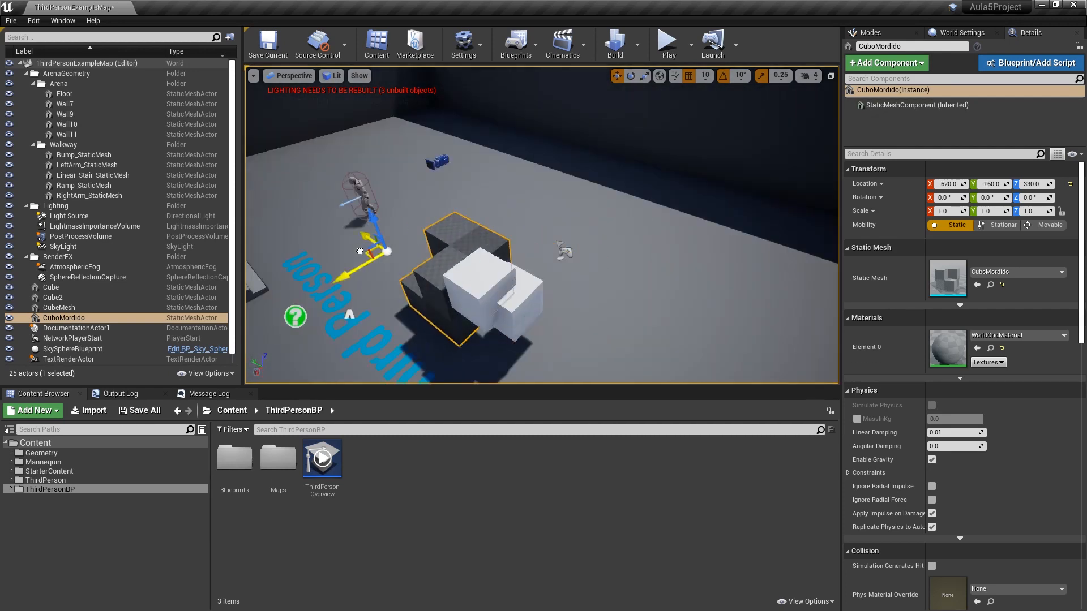
pyautogui.moveTo(362, 250); pyautogui.dragTo(204, 193)
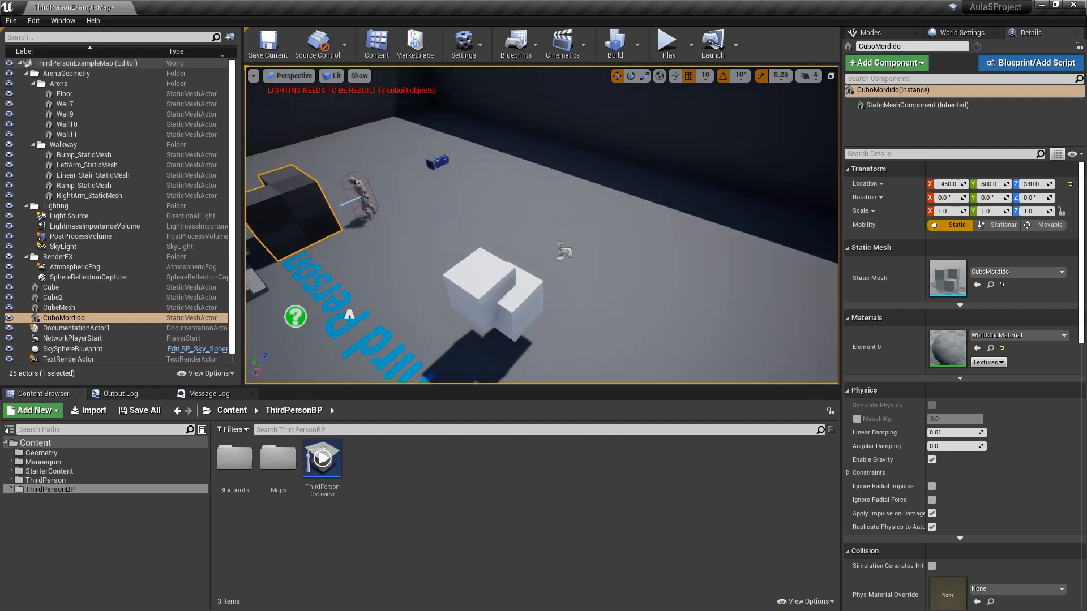
# Step: Play the level and run the character around CuboMordido to test the mesh in game, and end the play session
pyautogui.hotkey('alt', 'p')
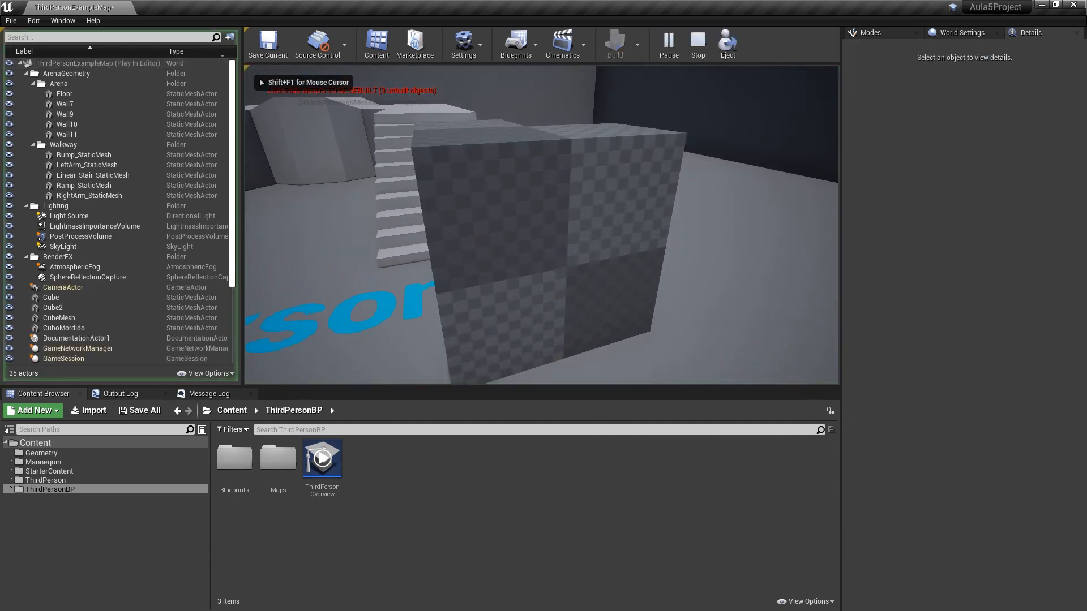
pyautogui.press('s')
pyautogui.press('w')
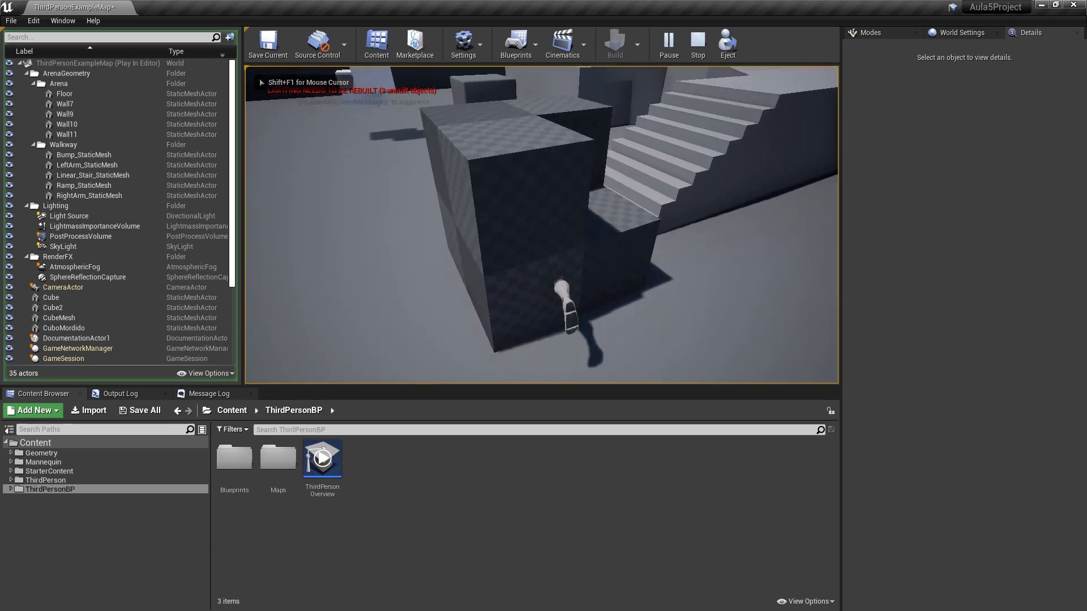
pyautogui.press('w')
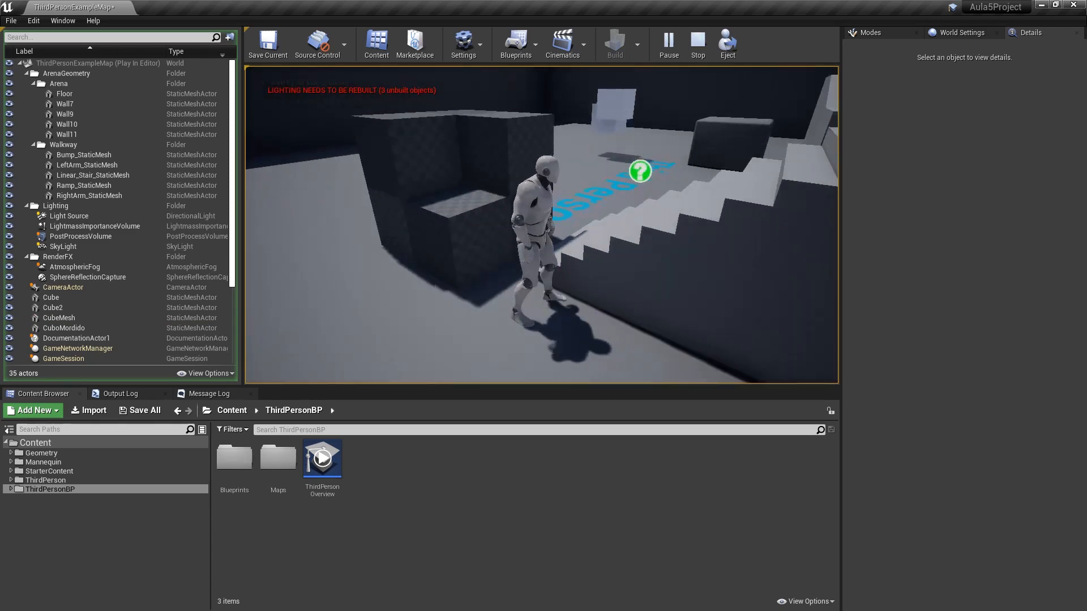
pyautogui.press('w')
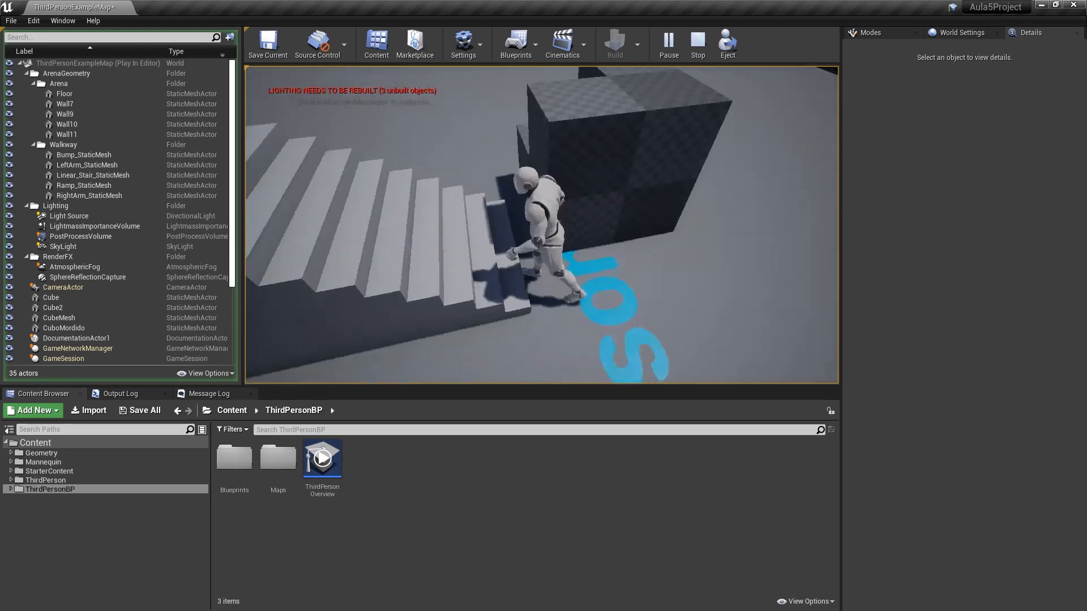
pyautogui.press('Escape')
# Step: Open the Props folder of StarterContent and place the SM_Chair mesh on the open floor near the character
pyautogui.click(589, 250)
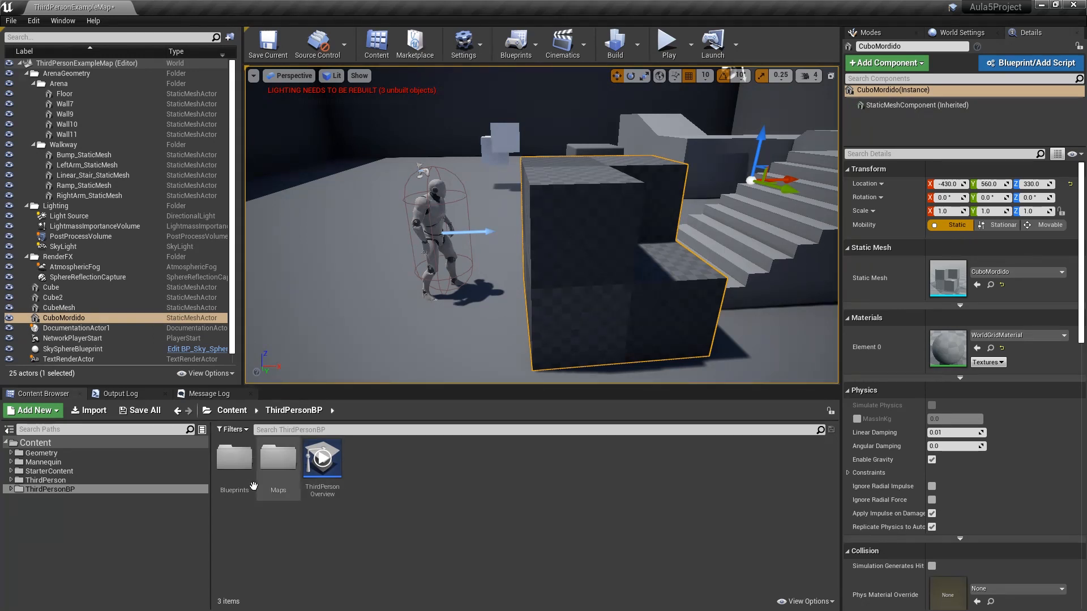
pyautogui.click(97, 455)
pyautogui.click(111, 464)
pyautogui.click(107, 472)
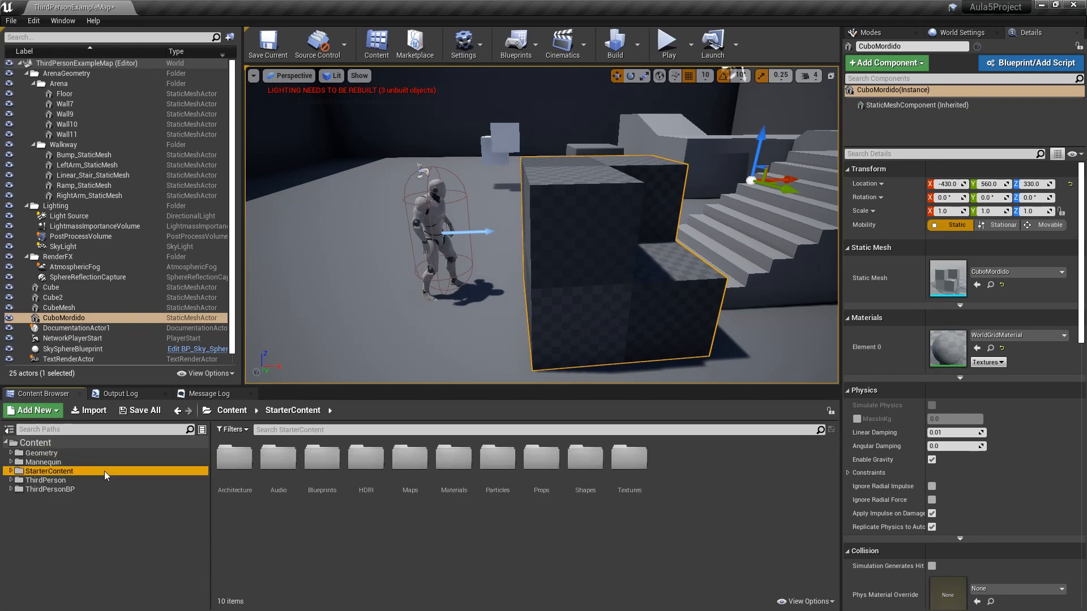
pyautogui.doubleClick(542, 459)
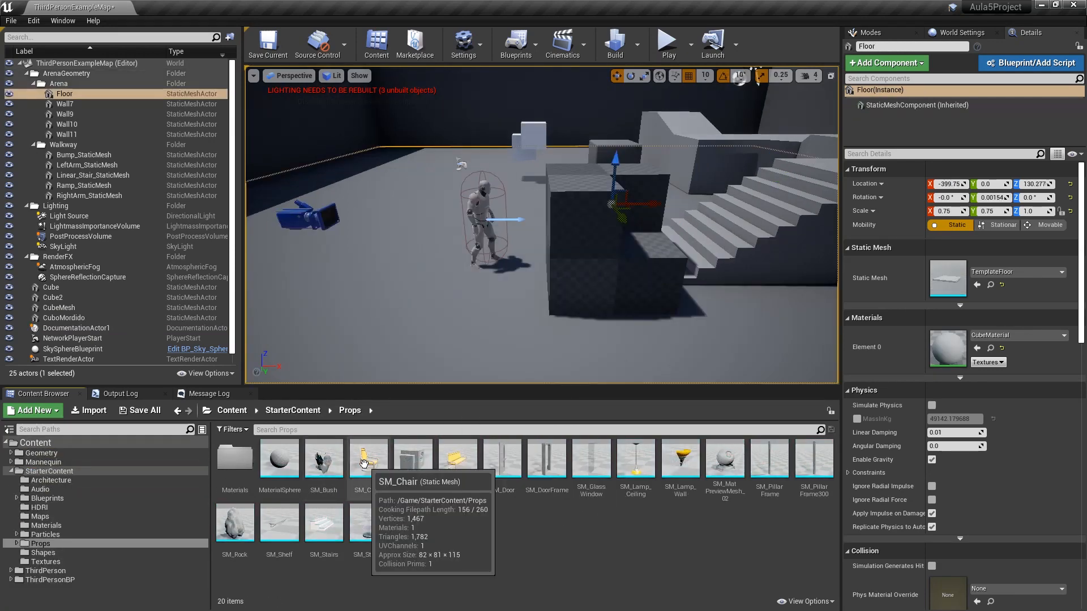
pyautogui.moveTo(364, 464); pyautogui.dragTo(359, 267)
# Step: Play the level and run the character against the chair and around CuboMordido to test their collisions, and end the play session
pyautogui.hotkey('alt', 'p')
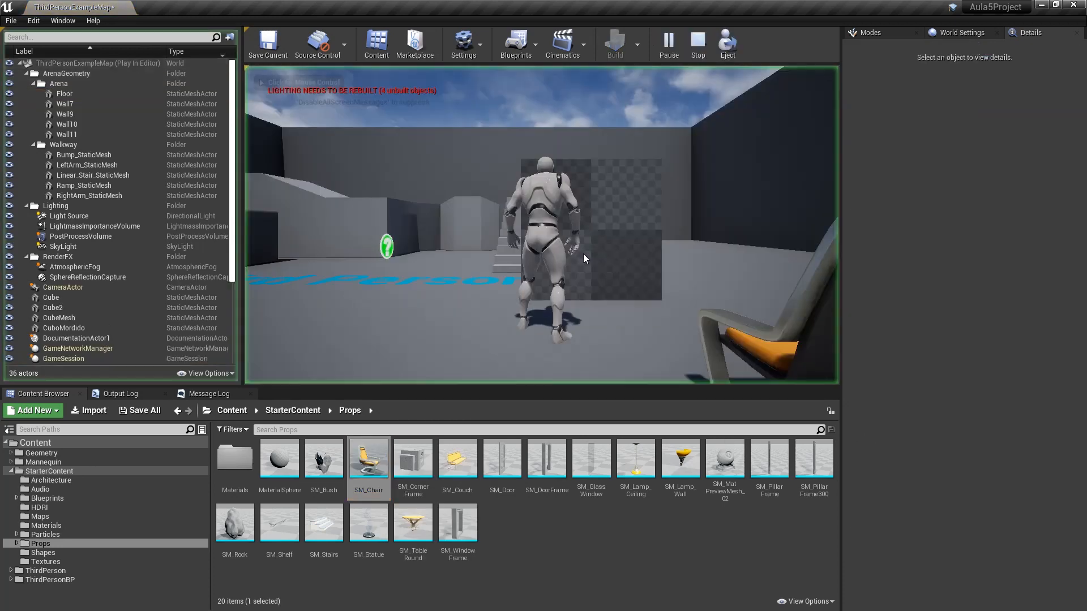
pyautogui.click(583, 254)
pyautogui.press('w')
pyautogui.press('s')
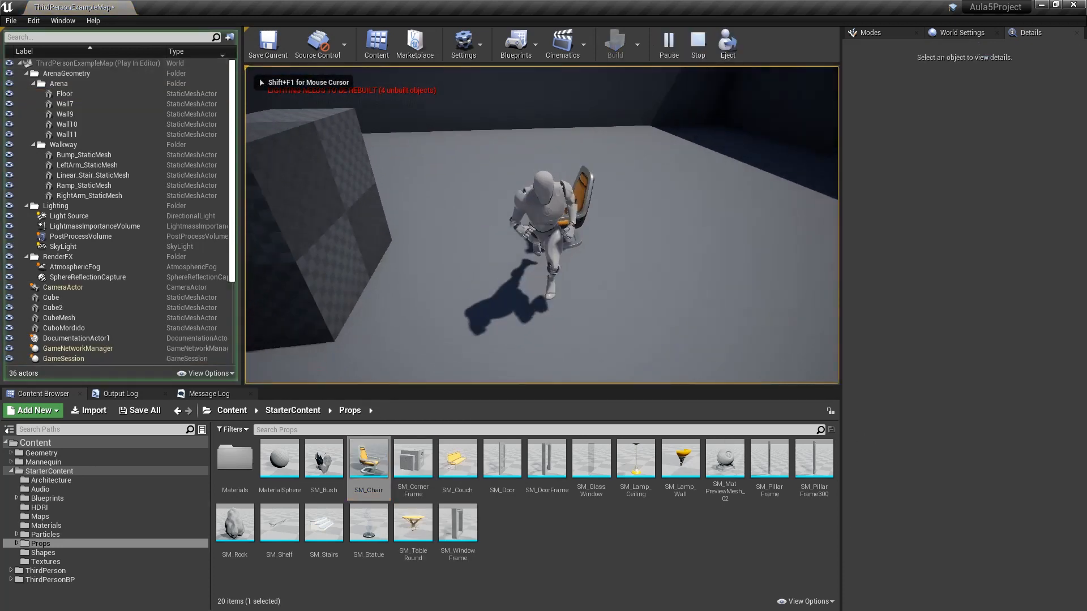
pyautogui.press('w')
pyautogui.press('d')
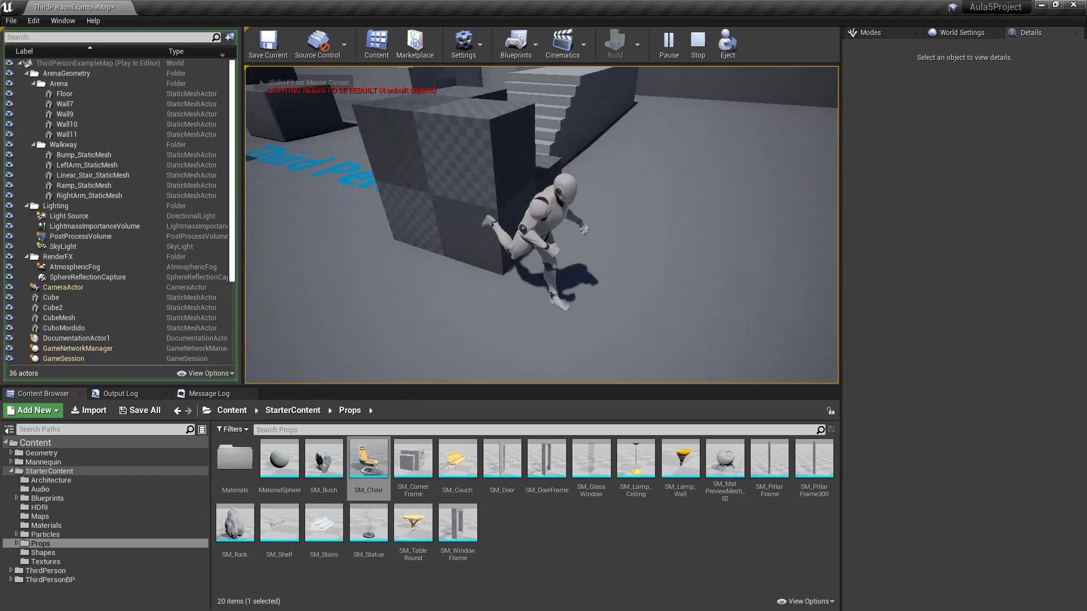
pyautogui.press('Escape')
# Step: Check the placed chair's collision settings in the level and open the SM_Chair mesh from Props for editing
pyautogui.scroll(-10, 1045, 352)
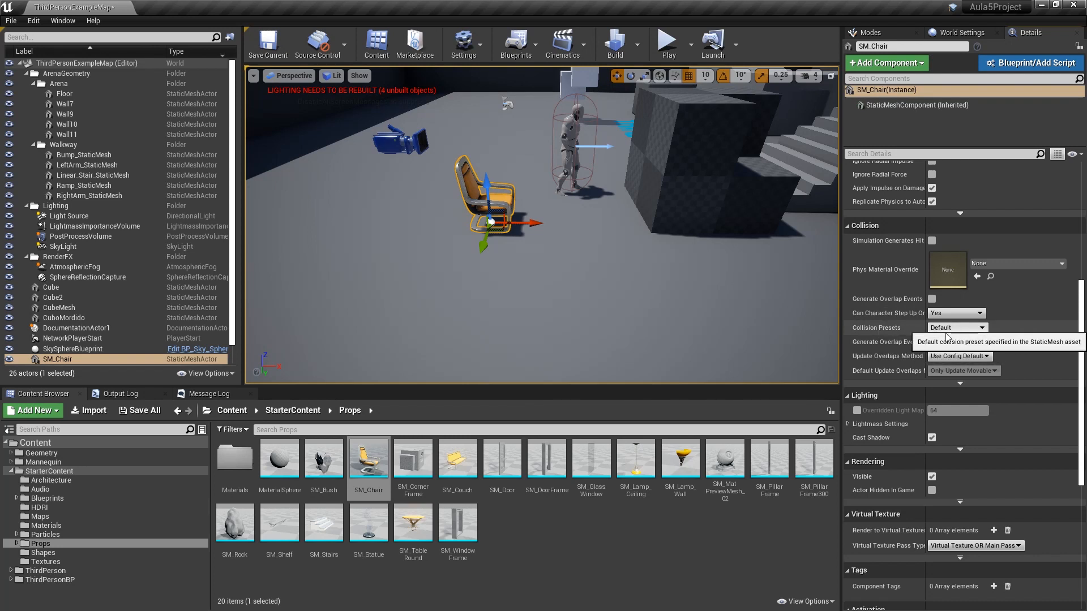
pyautogui.click(280, 475)
pyautogui.keyDown('shift'); pyautogui.click(462, 533); pyautogui.keyUp('shift')
pyautogui.click(557, 542)
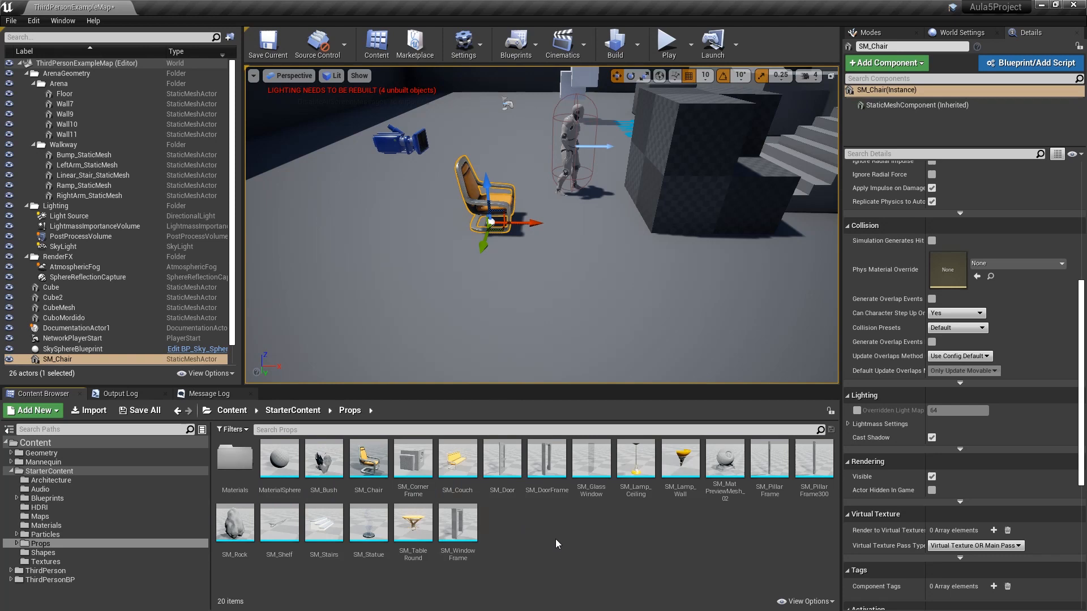
pyautogui.click(366, 469)
pyautogui.doubleClick(369, 464)
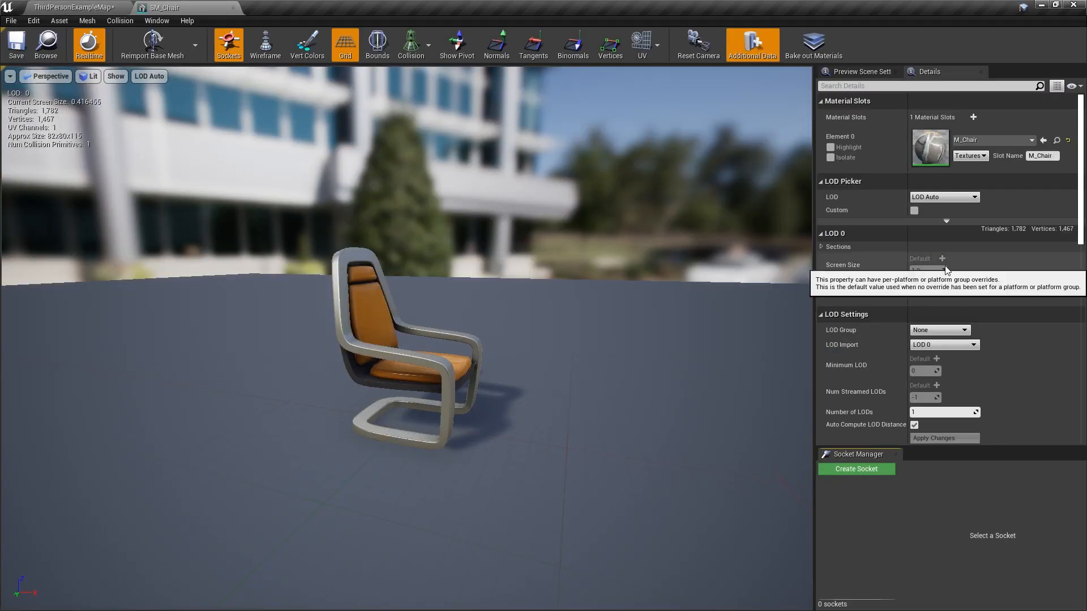
# Step: Try the Custom collision preset on SM_Chair, restore BlockAll, and save the mesh
pyautogui.scroll(-10, 943, 266)
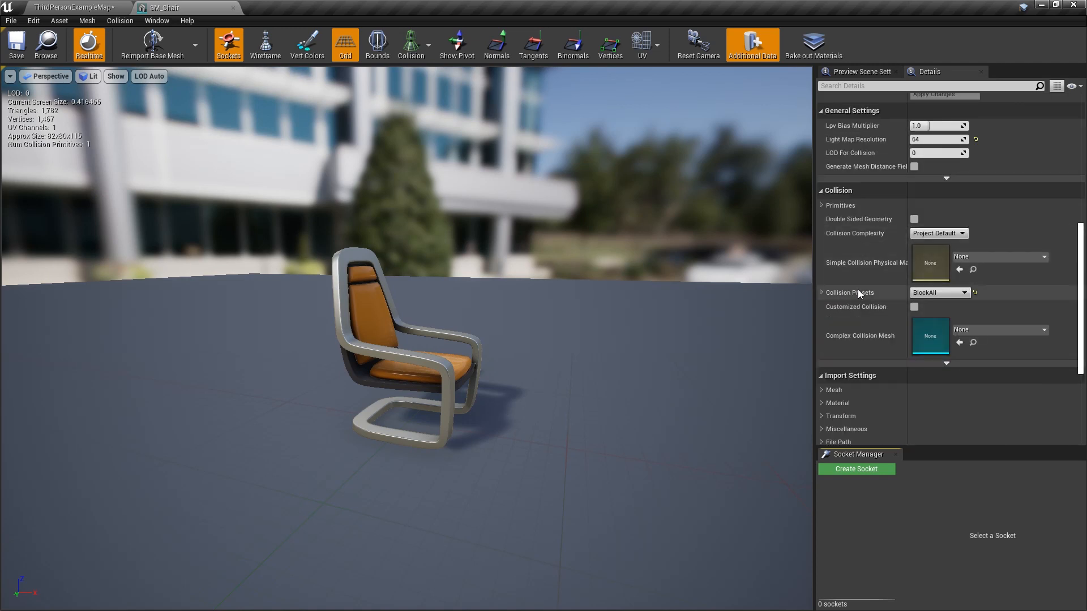
pyautogui.click(821, 293)
pyautogui.scroll(-3, 967, 250)
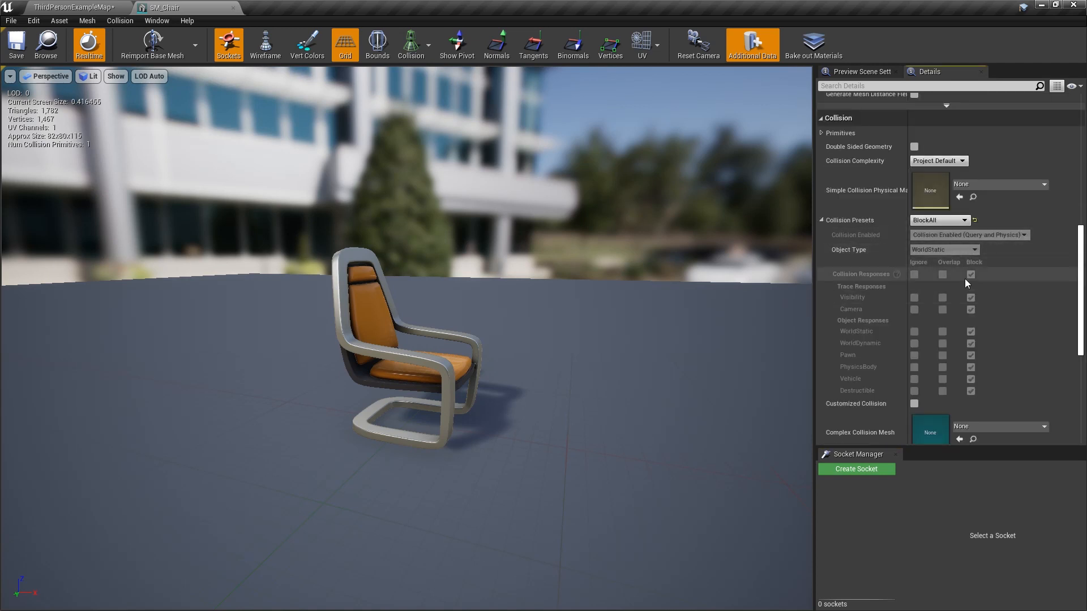
pyautogui.click(951, 220)
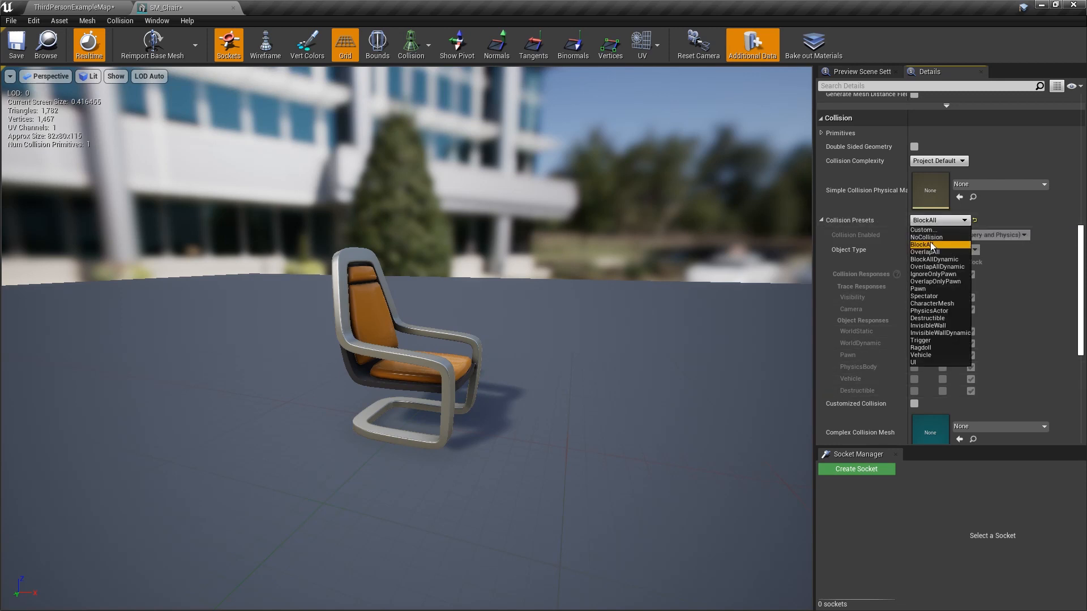
pyautogui.click(928, 230)
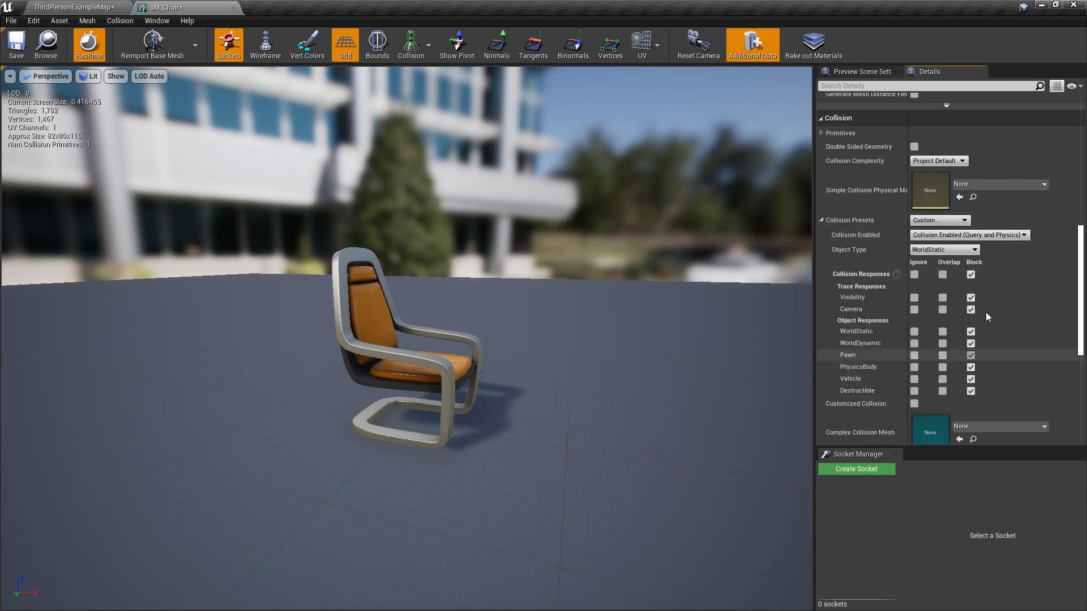
pyautogui.click(953, 221)
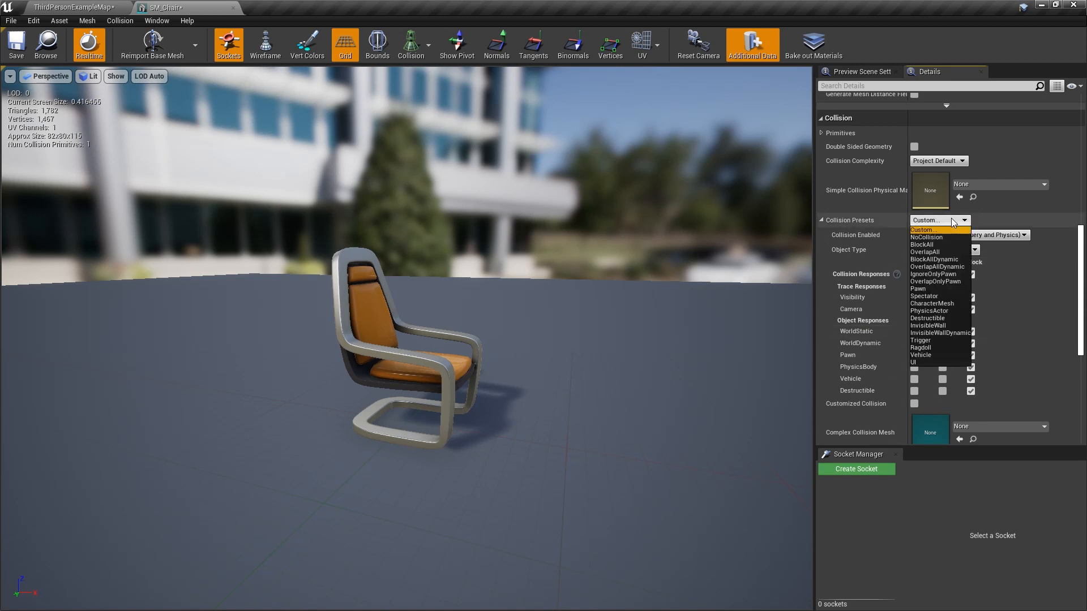
pyautogui.click(923, 244)
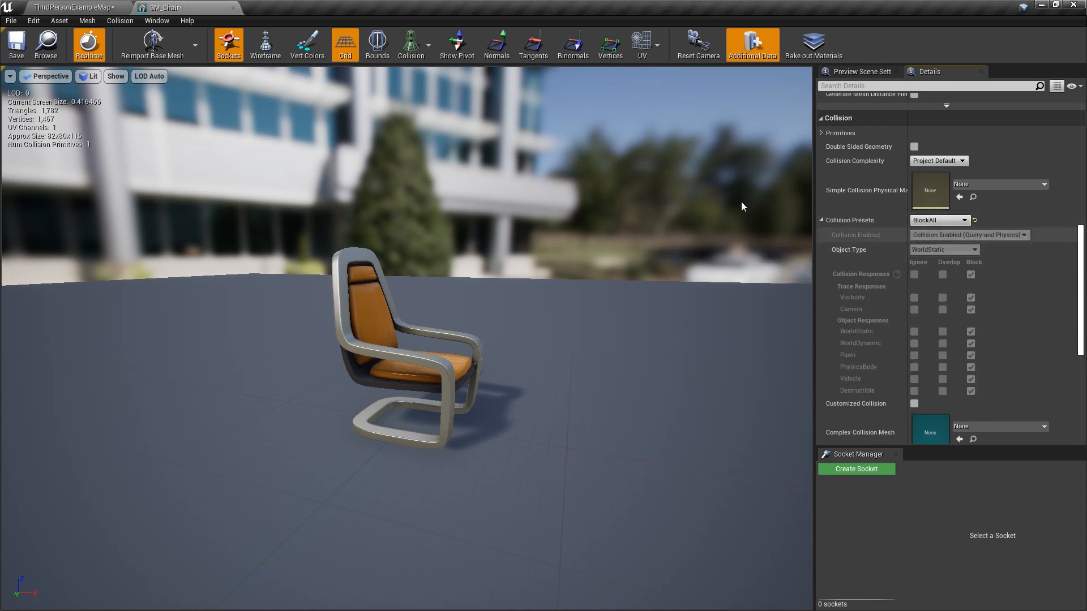
pyautogui.click(17, 45)
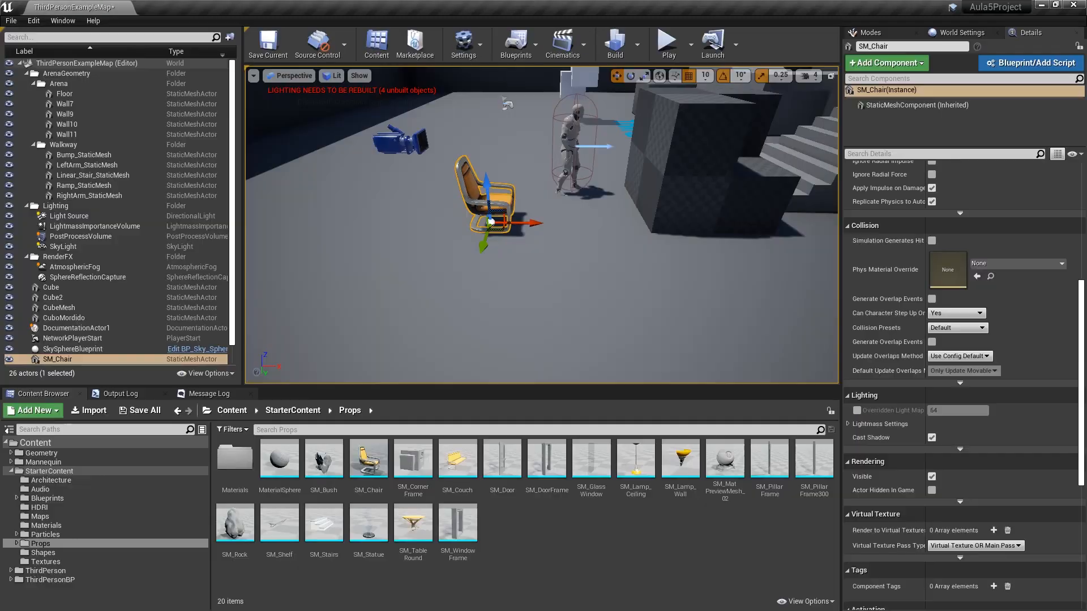
# Step: Locate CuboMordido's mesh asset from the placed actor, open it, and review its collision preset responses
pyautogui.doubleClick(64, 318)
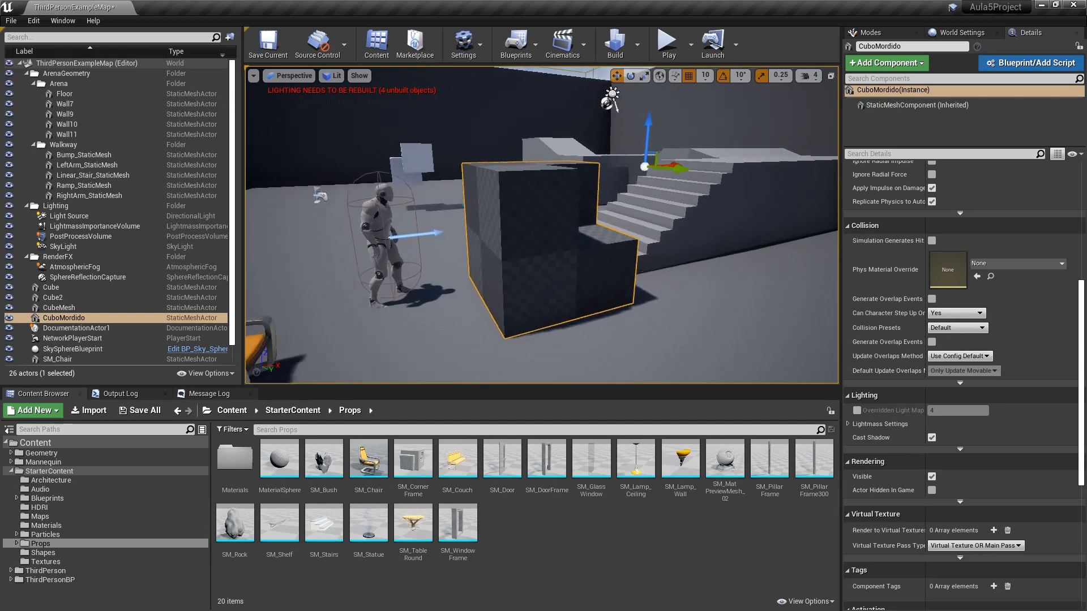
pyautogui.scroll(5, 995, 357)
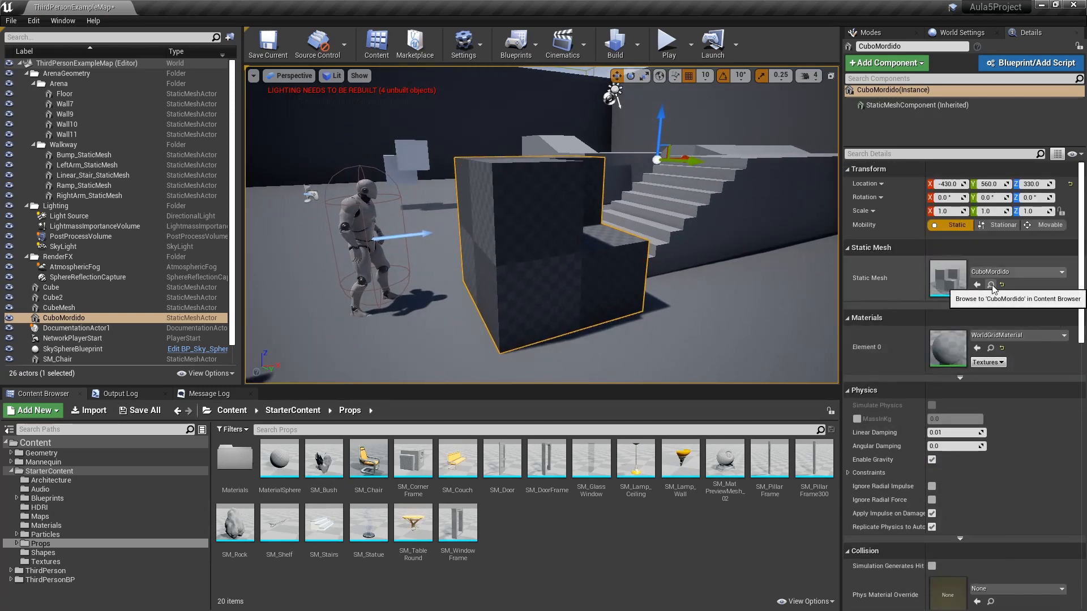
pyautogui.click(991, 285)
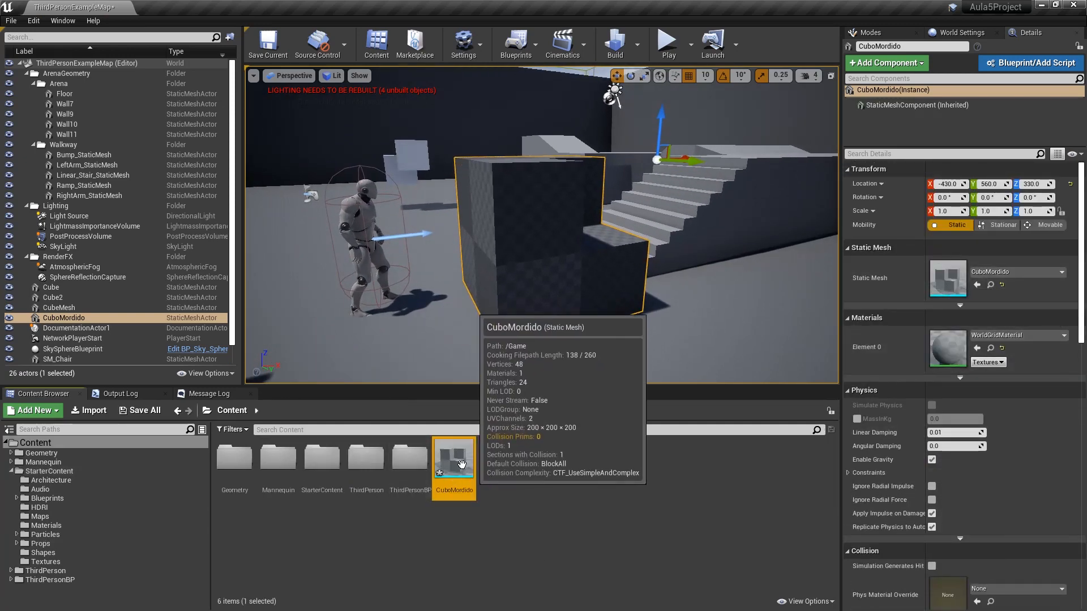
pyautogui.doubleClick(453, 470)
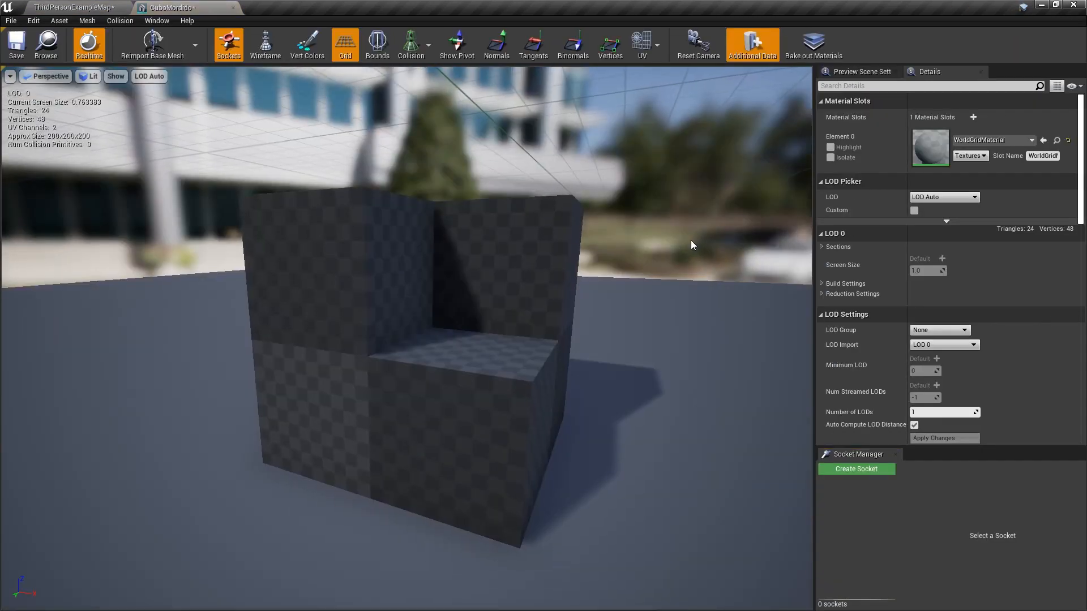
pyautogui.scroll(-5, 976, 277)
pyautogui.scroll(-3, 983, 280)
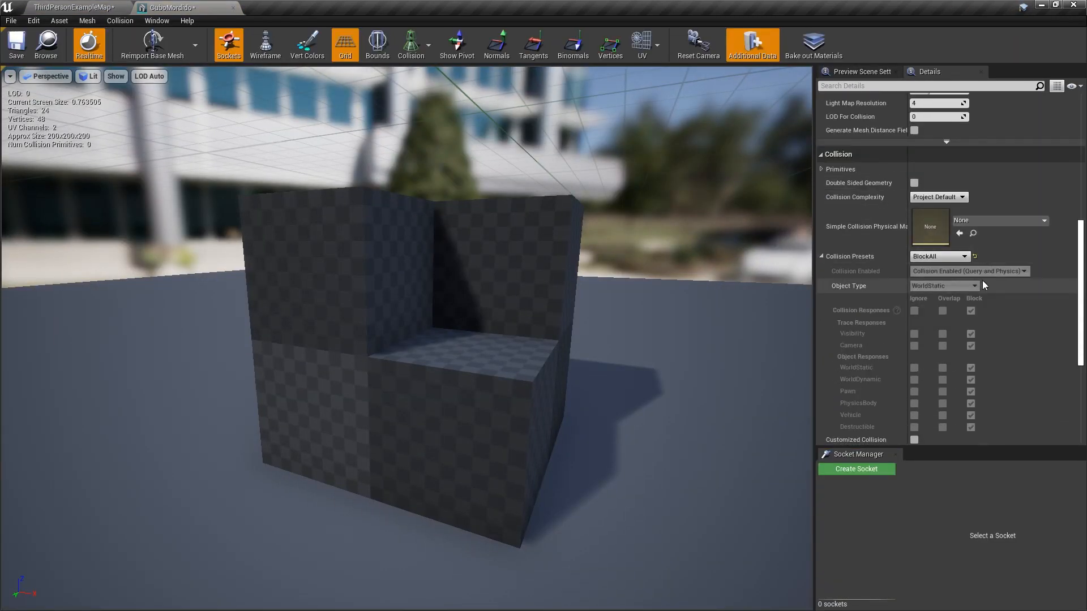
pyautogui.scroll(-2, 943, 253)
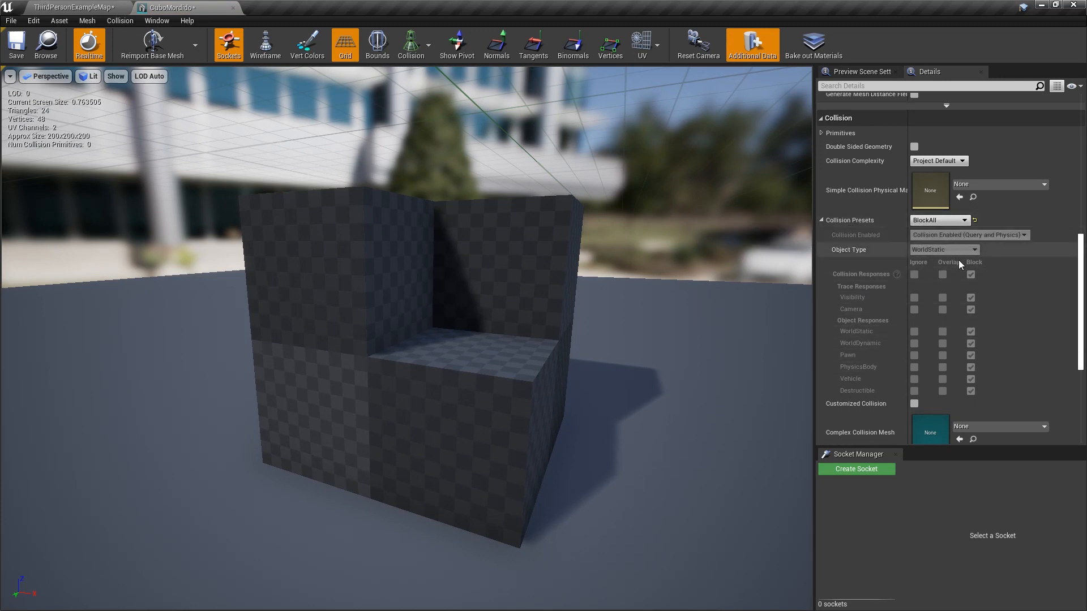
# Step: Return to the level, play it with the character near CuboMordido, and end the play session
pyautogui.click(100, 7)
pyautogui.click(668, 45)
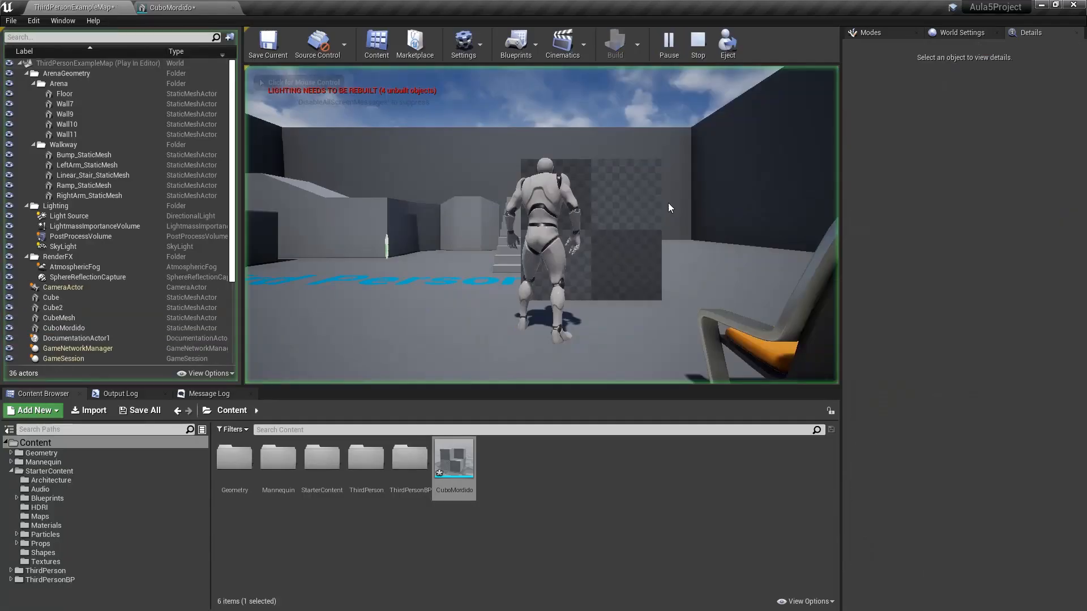
pyautogui.click(669, 202)
pyautogui.press('w')
pyautogui.press('a')
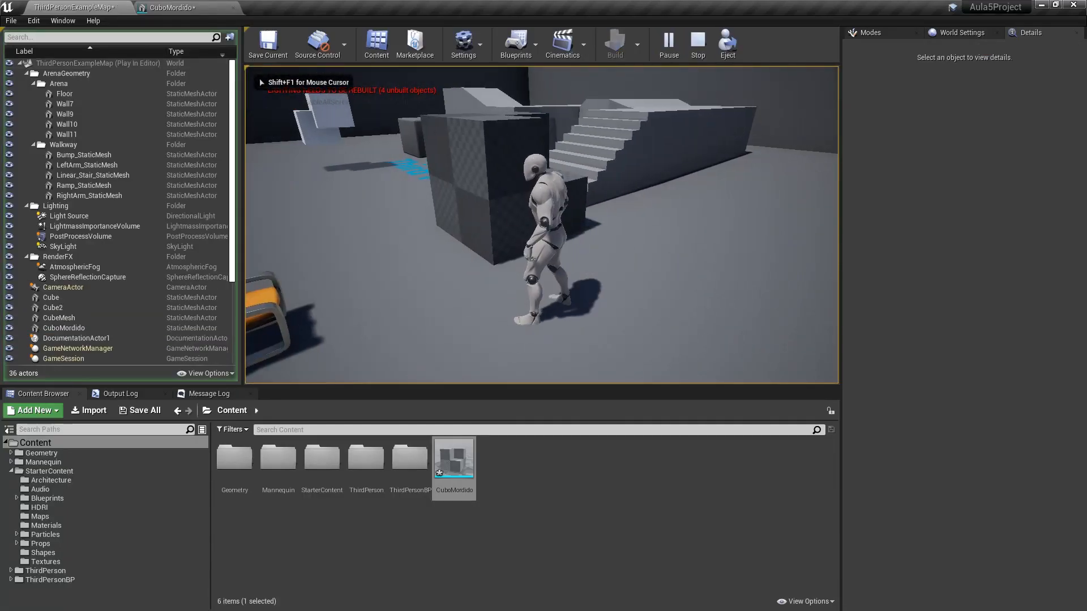
pyautogui.press('Escape')
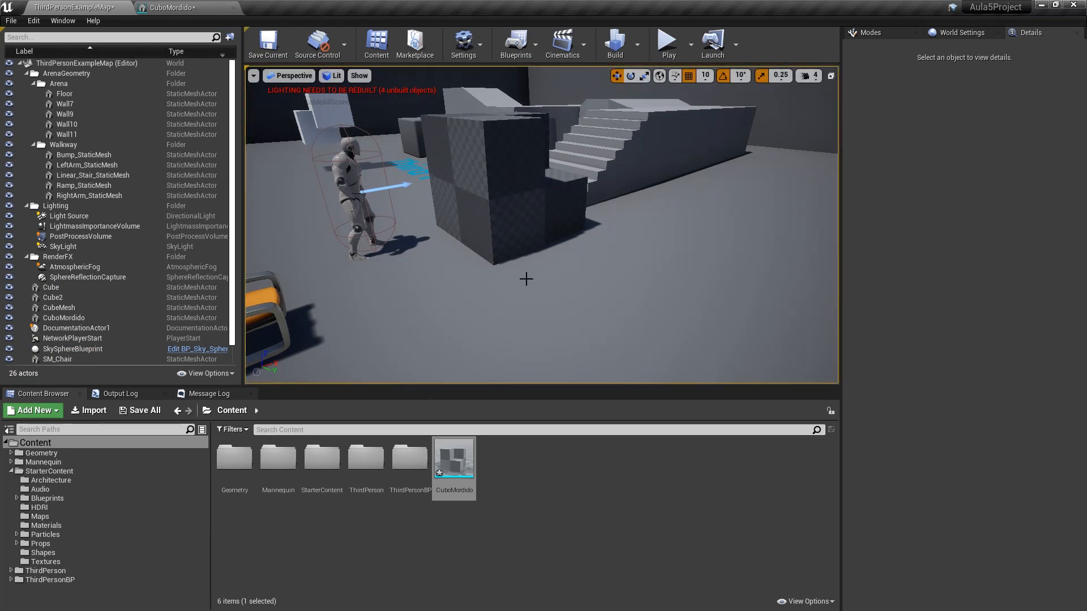
# Step: Locate and open the SM_Chair mesh from the placed chair and display its simple collision
pyautogui.moveTo(527, 278); pyautogui.dragTo(498, 283, button='right')
pyautogui.click(334, 260)
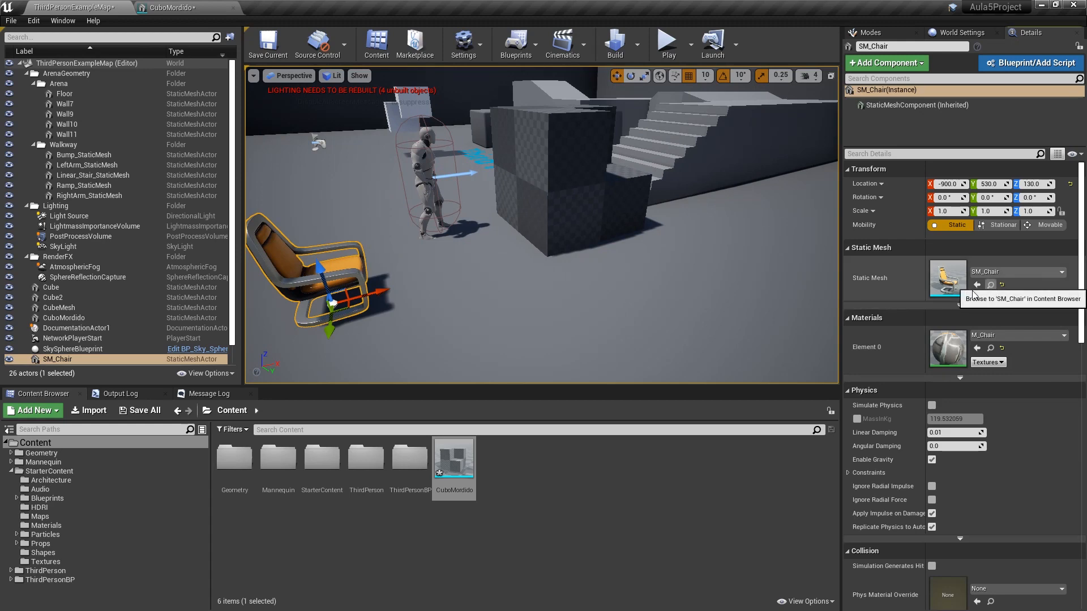
pyautogui.click(991, 285)
pyautogui.doubleClick(369, 459)
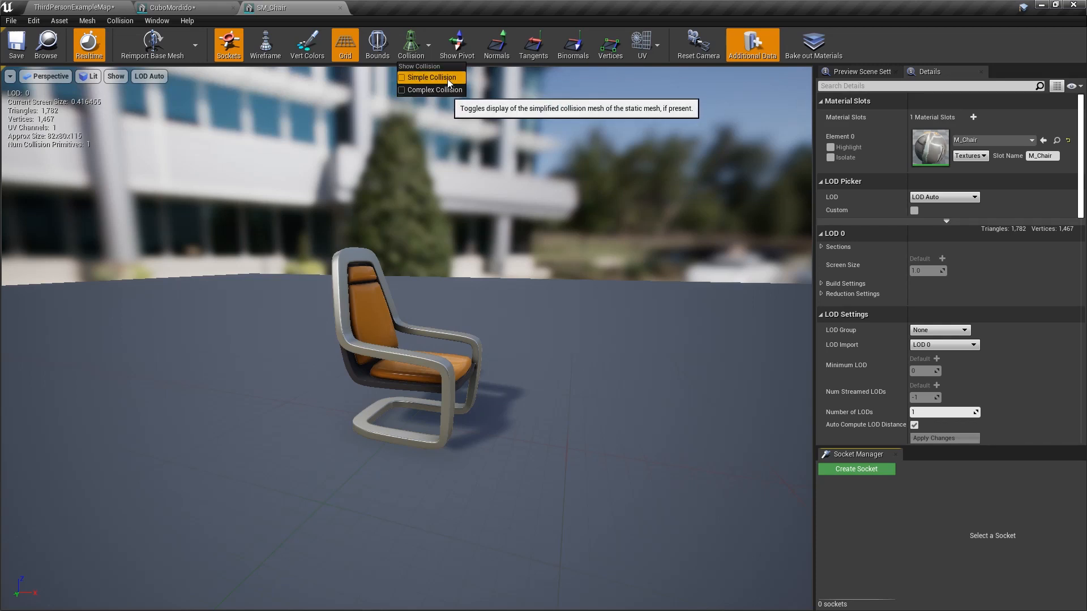
pyautogui.click(448, 79)
pyautogui.moveTo(448, 79); pyautogui.dragTo(460, 102, button='right')
# Step: Inspect the chair's simple collision, and play the level with the character standing on the chair to test it
pyautogui.press('s')
pyautogui.press('w')
pyautogui.press('s')
pyautogui.press('w')
pyautogui.press('s')
pyautogui.press('w')
pyautogui.press('s')
pyautogui.press('w')
pyautogui.press('s')
pyautogui.press('e')
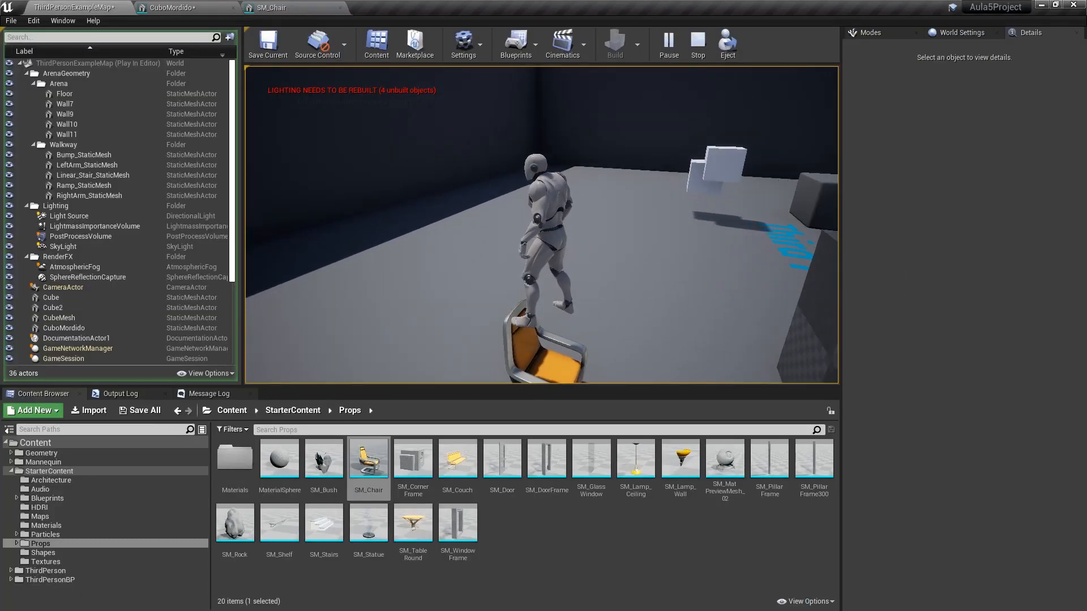
# Step: Eject from the character during play and compare its footing on the chair with SM_Chair's simple collision outline
pyautogui.click(729, 45)
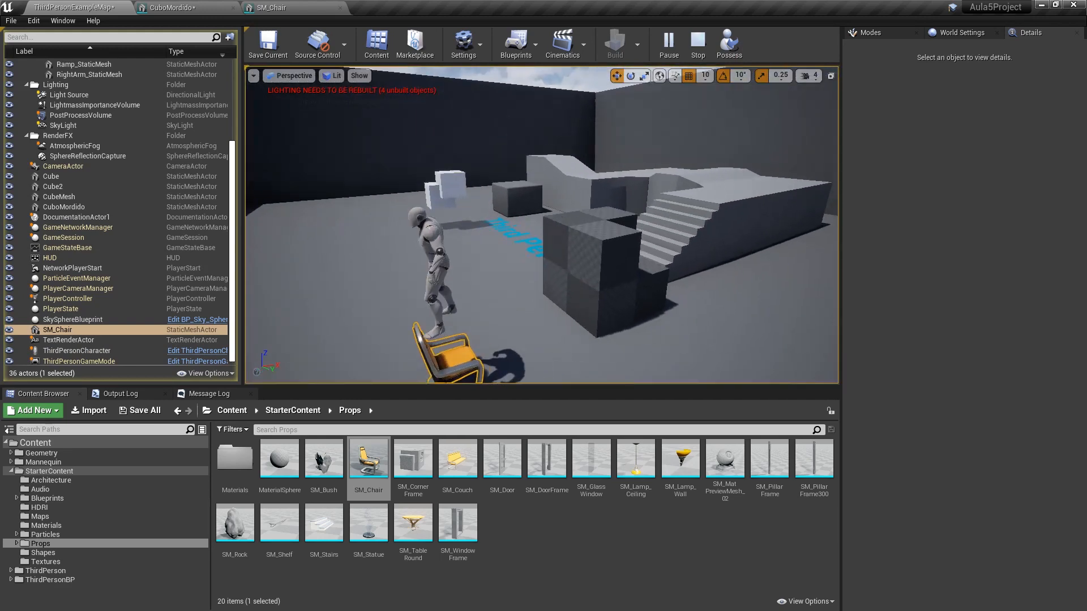
pyautogui.press('w')
pyautogui.moveTo(542, 225); pyautogui.dragTo(464, 195, button='right')
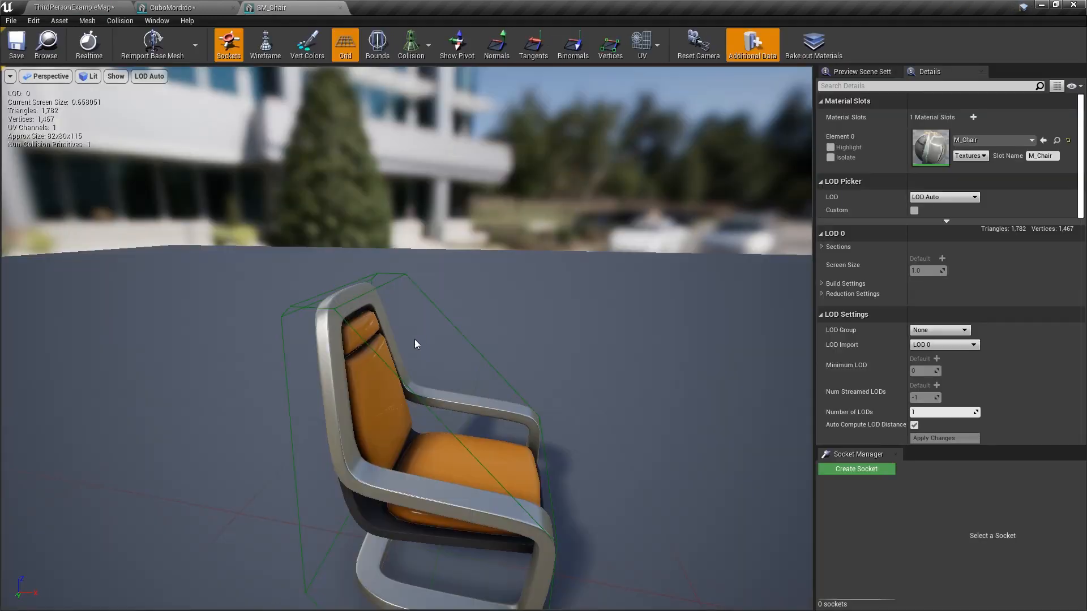
pyautogui.moveTo(415, 339); pyautogui.dragTo(408, 317)
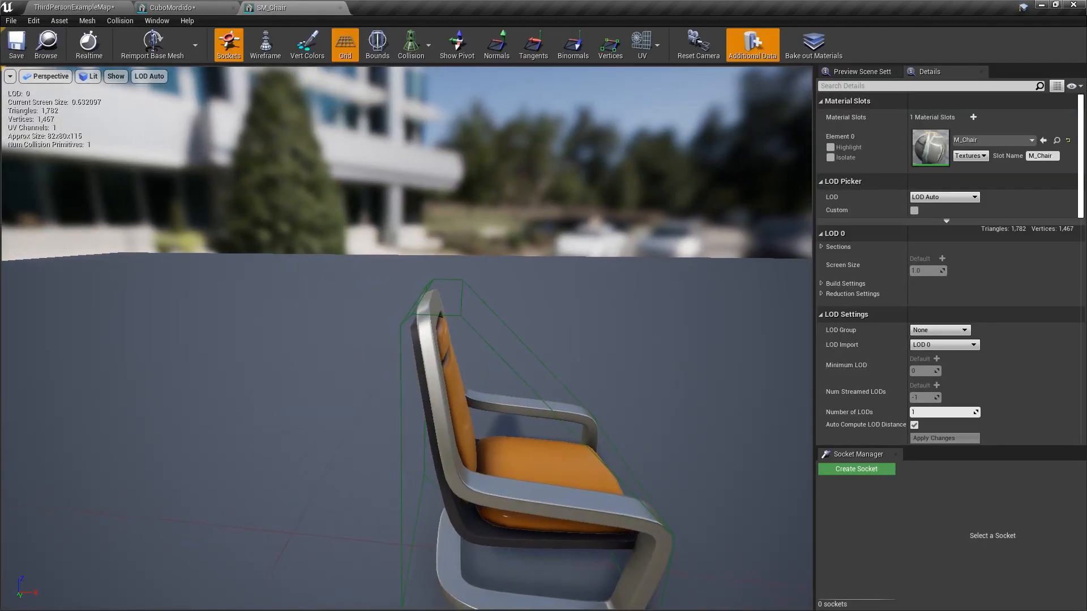
pyautogui.moveTo(407, 340); pyautogui.dragTo(401, 297, button='right')
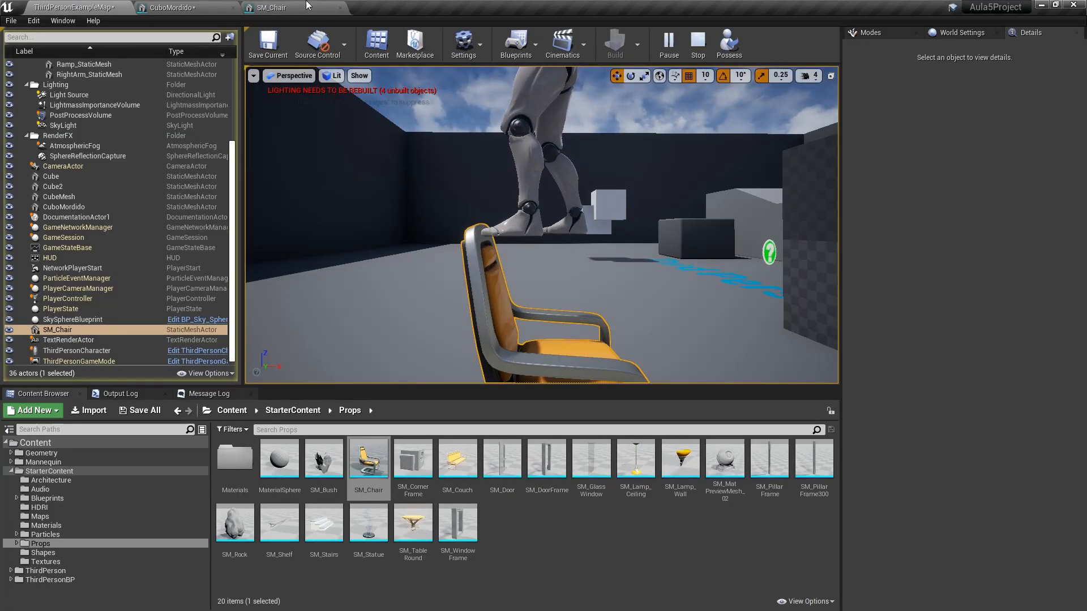
# Step: Display SM_Chair's complex collision, hide its simple collision, and examine the chair from closer up
pyautogui.click(308, 5)
pyautogui.click(426, 42)
pyautogui.click(424, 91)
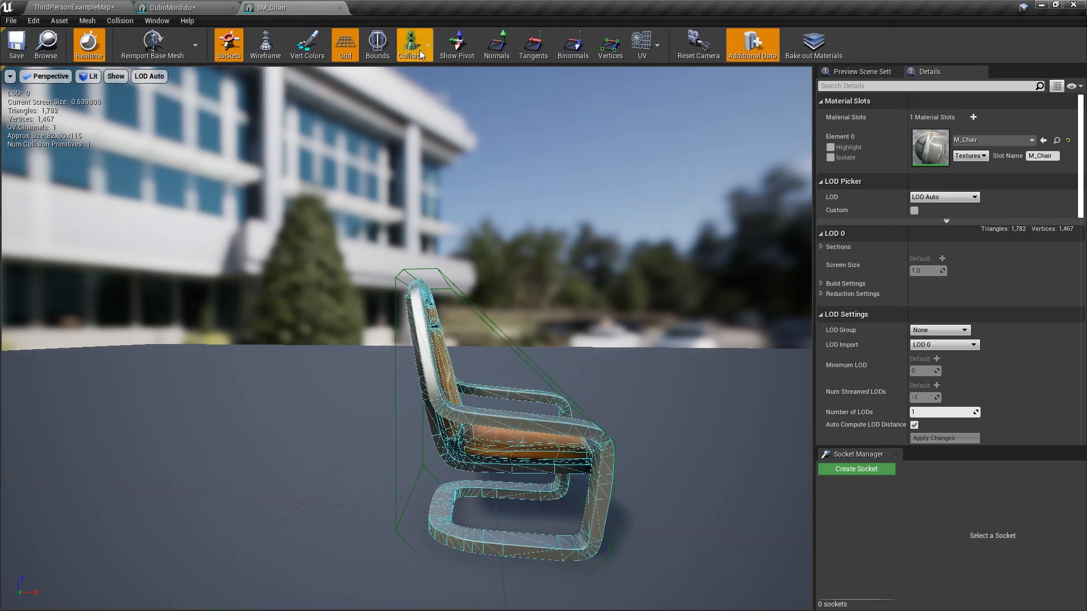
pyautogui.click(415, 81)
pyautogui.moveTo(568, 266); pyautogui.dragTo(730, 255, button='right')
pyautogui.moveTo(557, 151)
pyautogui.mouseDown(button='right')
pyautogui.moveTo(572, 149)
pyautogui.moveTo(557, 150)
pyautogui.mouseUp(button='right')
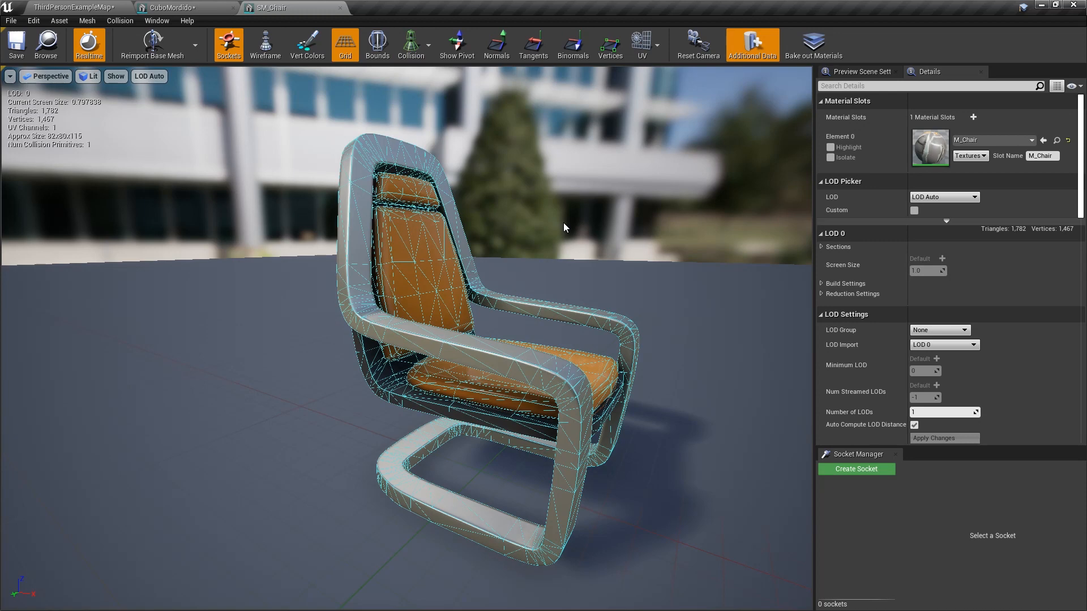
# Step: Toggle simple collision display for CuboMordido, show its complex collision to examine the mesh, and hide the complex collision
pyautogui.click(201, 6)
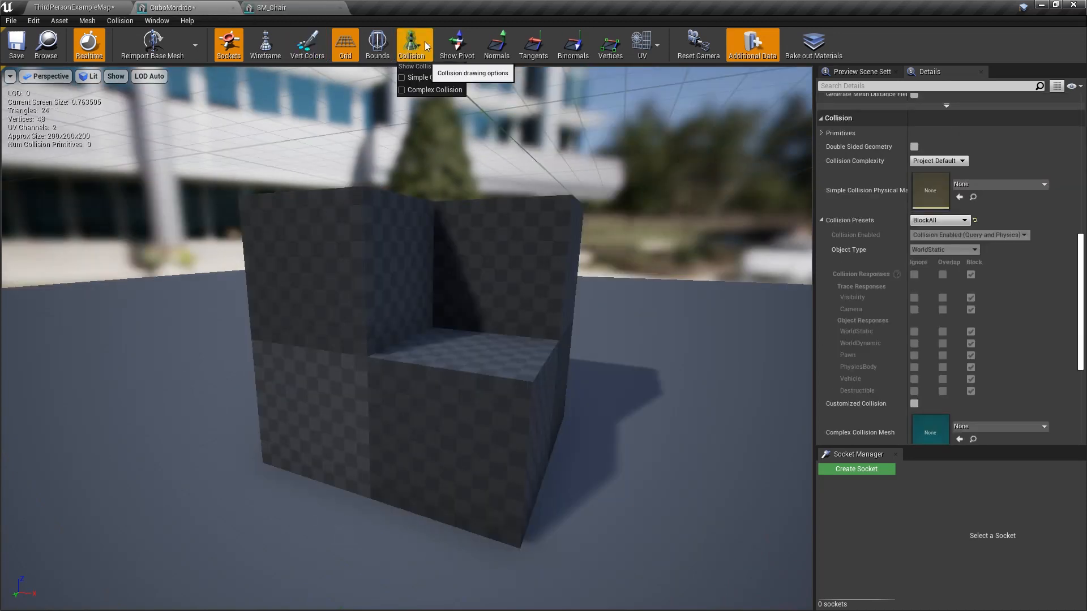
pyautogui.click(436, 77)
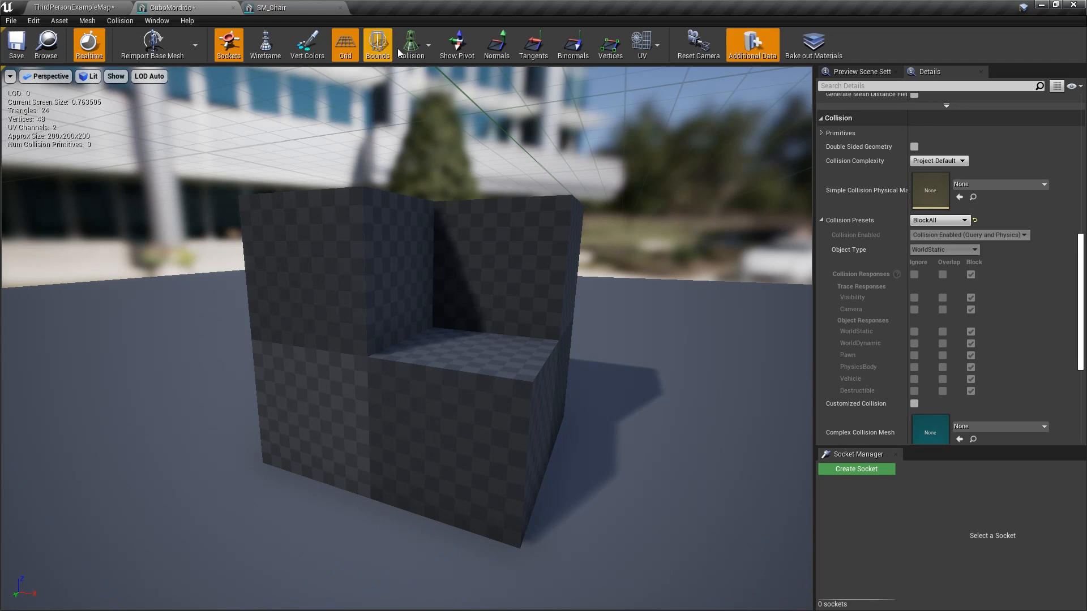
pyautogui.click(415, 52)
pyautogui.click(426, 92)
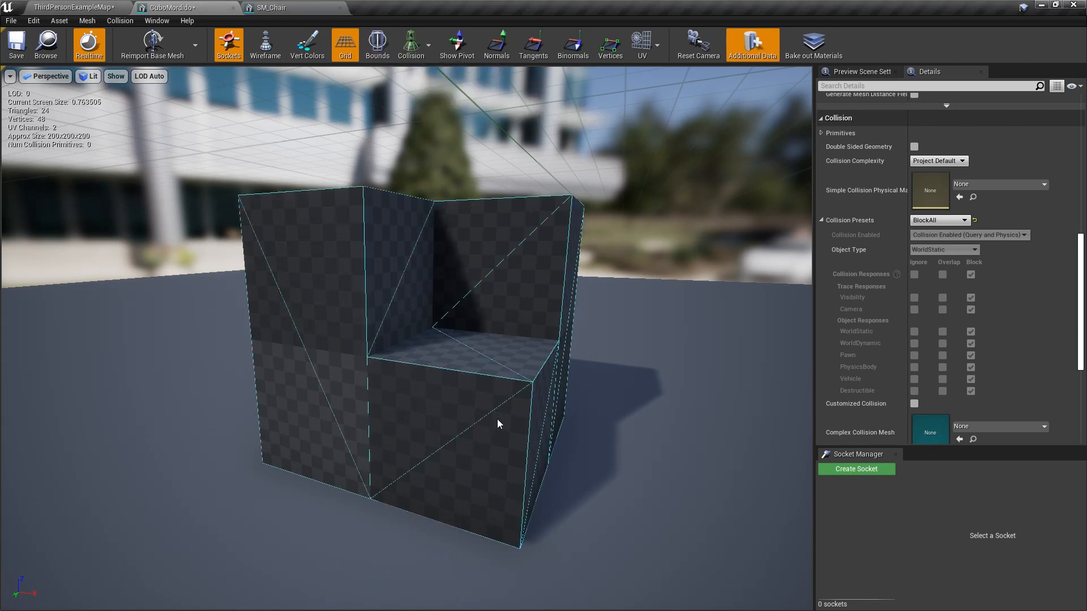
pyautogui.moveTo(569, 260); pyautogui.dragTo(535, 317)
pyautogui.click(415, 51)
pyautogui.click(428, 92)
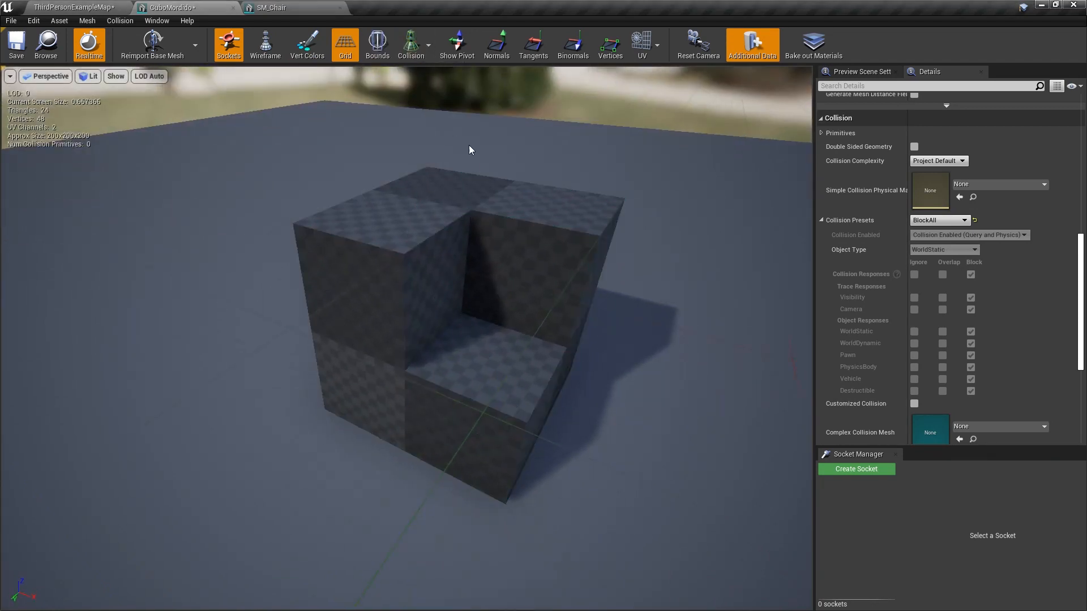
# Step: Enable Customized Collision for CuboMordido and examine the mesh's carved corner from several angles
pyautogui.moveTo(539, 284); pyautogui.dragTo(540, 243, button='right')
pyautogui.press('w')
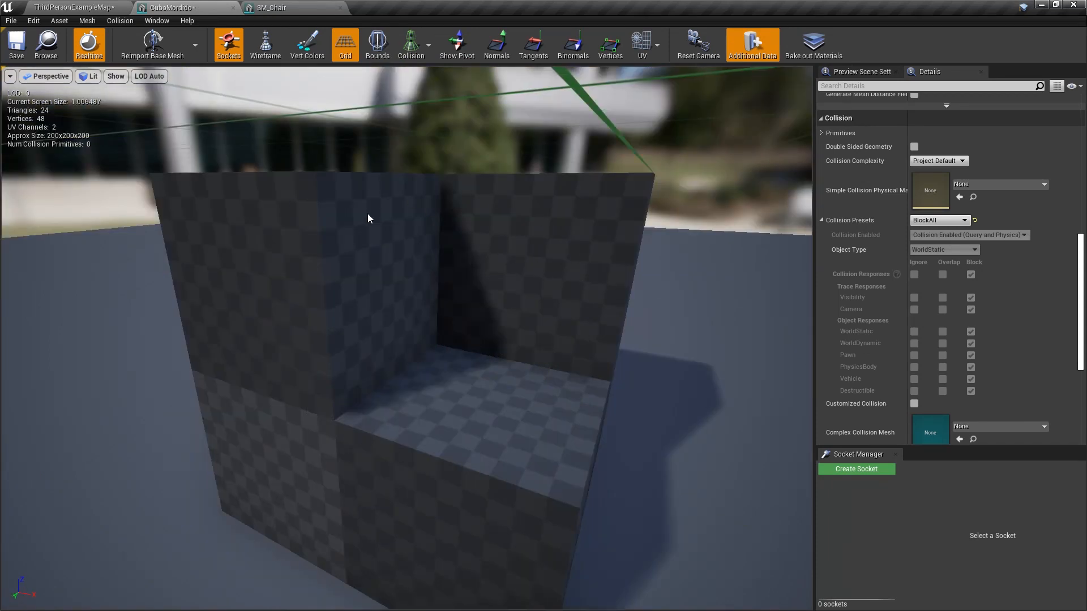
pyautogui.moveTo(535, 313)
pyautogui.mouseDown(button='right')
pyautogui.moveTo(436, 311)
pyautogui.moveTo(527, 312)
pyautogui.mouseUp(button='right')
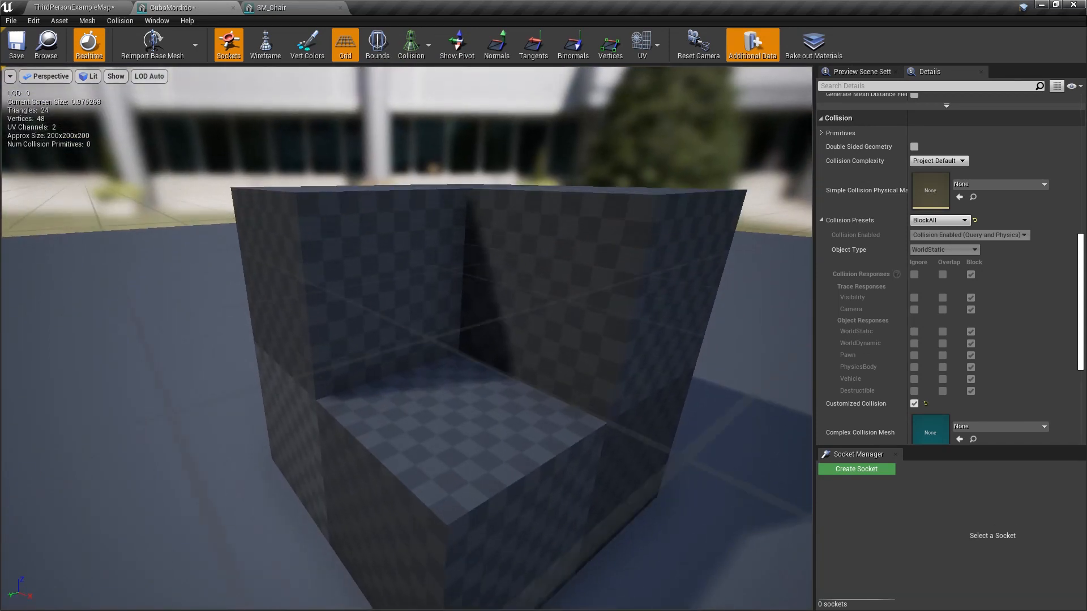
pyautogui.press('d')
pyautogui.press('a')
pyautogui.press('d')
pyautogui.moveTo(212, 95); pyautogui.dragTo(190, 104, button='right')
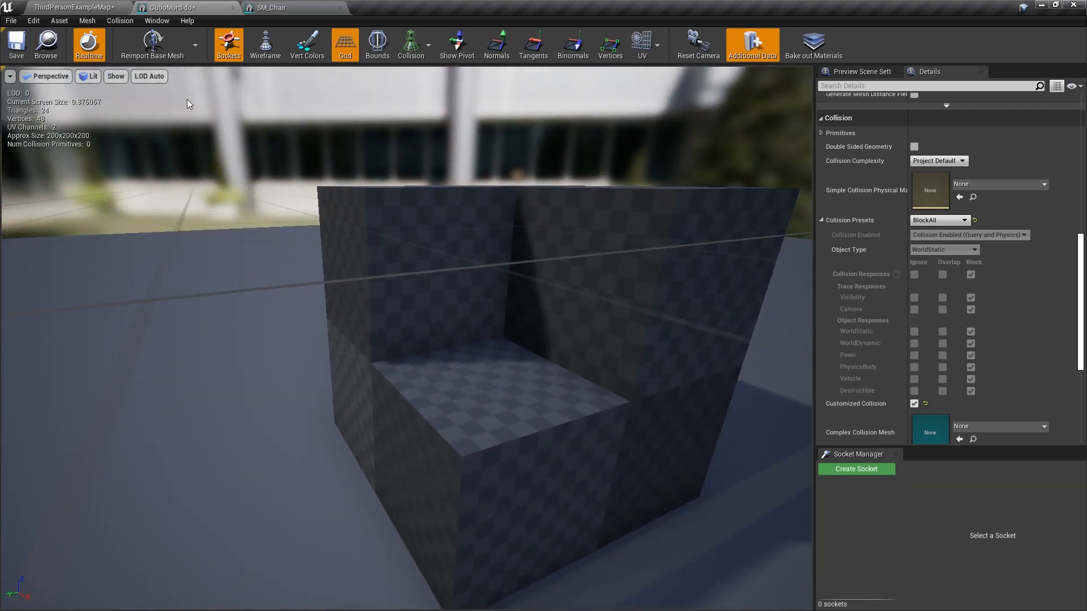
# Step: Add a box simplified collision to CuboMordido, examine it from several angles, and compare it with SM_Chair's collision
pyautogui.click(120, 21)
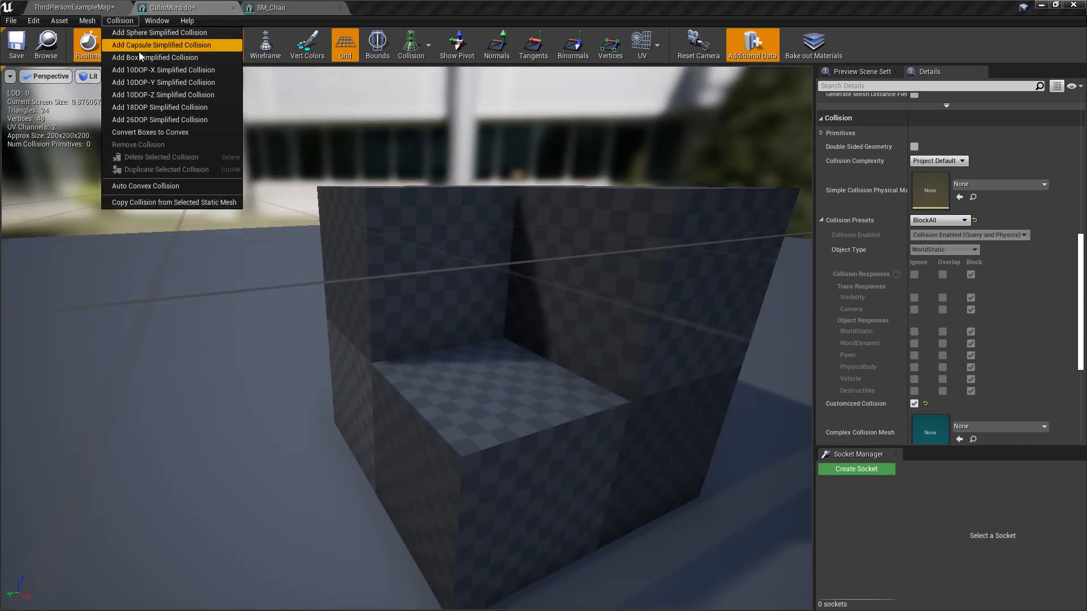
pyautogui.click(161, 61)
pyautogui.press('d')
pyautogui.moveTo(238, 215); pyautogui.dragTo(158, 249, button='right')
pyautogui.press('e')
pyautogui.press('q')
pyautogui.press('s')
pyautogui.press('e')
pyautogui.press('w')
pyautogui.press('q')
pyautogui.press('s')
pyautogui.press('w')
pyautogui.press('s')
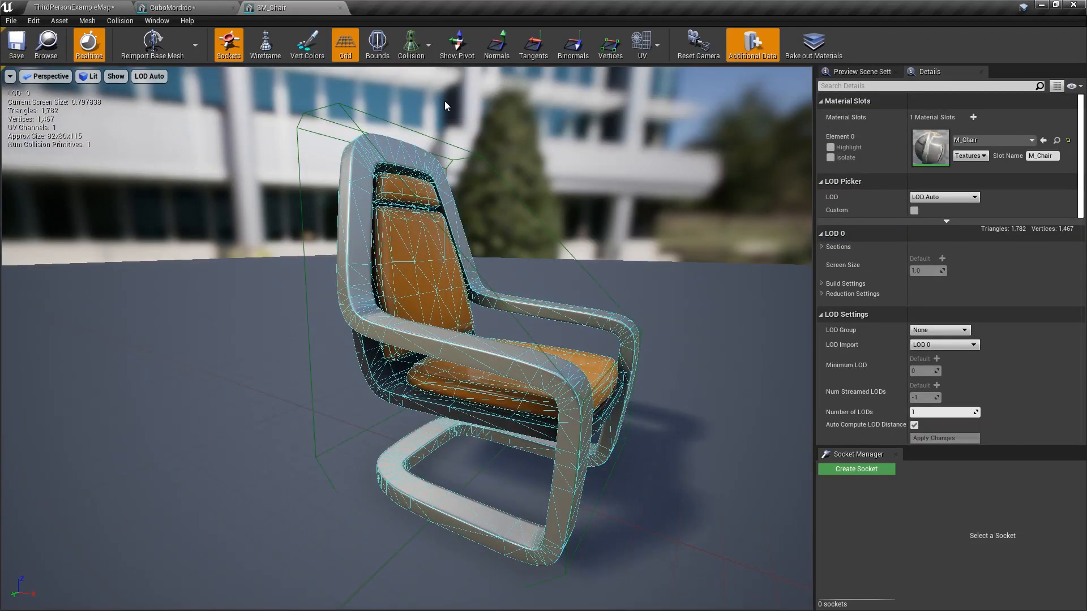
pyautogui.press('a')
pyautogui.moveTo(460, 183); pyautogui.dragTo(510, 176, button='right')
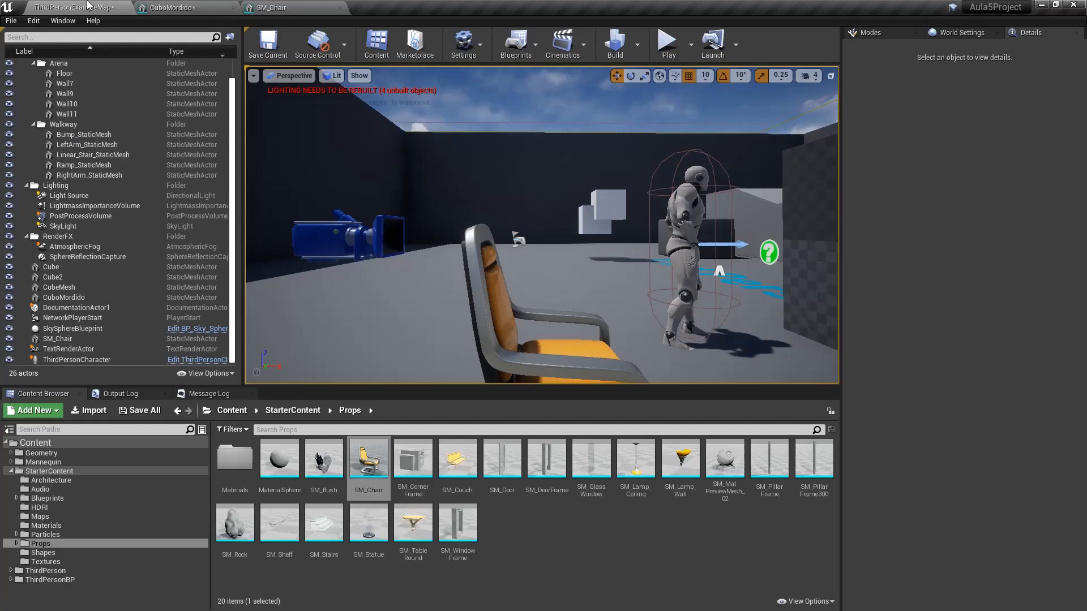
# Step: Play the level and jump the character onto CuboMordido to test its box collision at the carved corner
pyautogui.press('w')
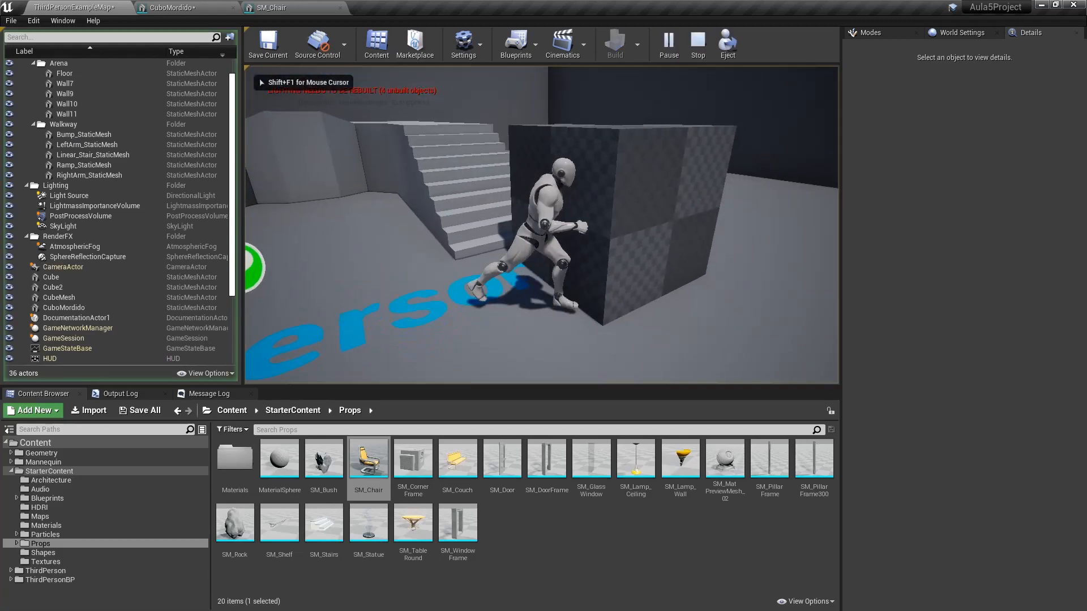
pyautogui.press('w')
pyautogui.press('d')
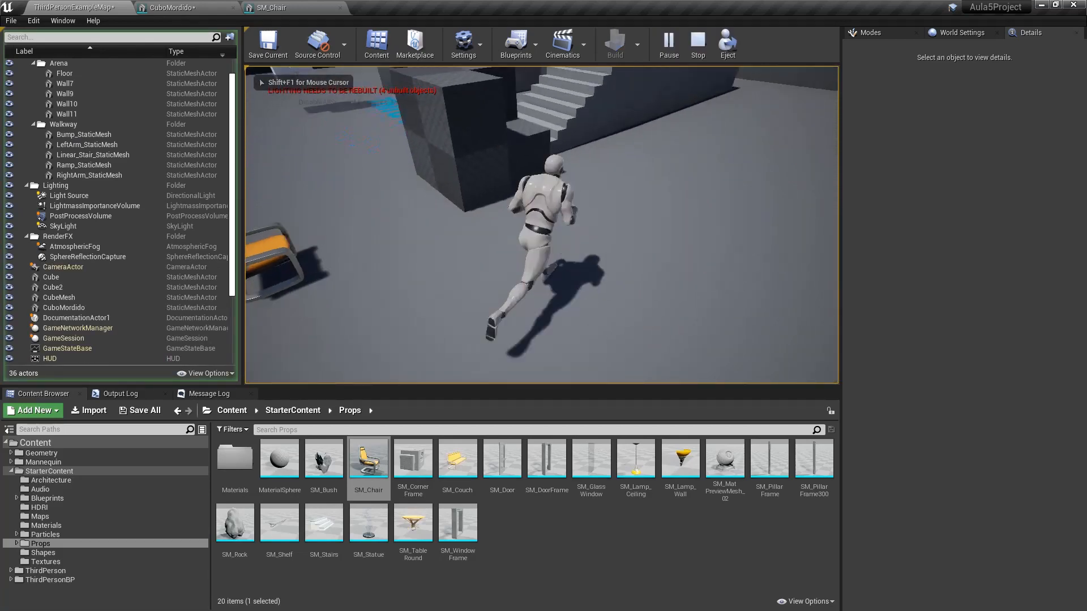
pyautogui.press('w')
pyautogui.press('d')
pyautogui.press('space')
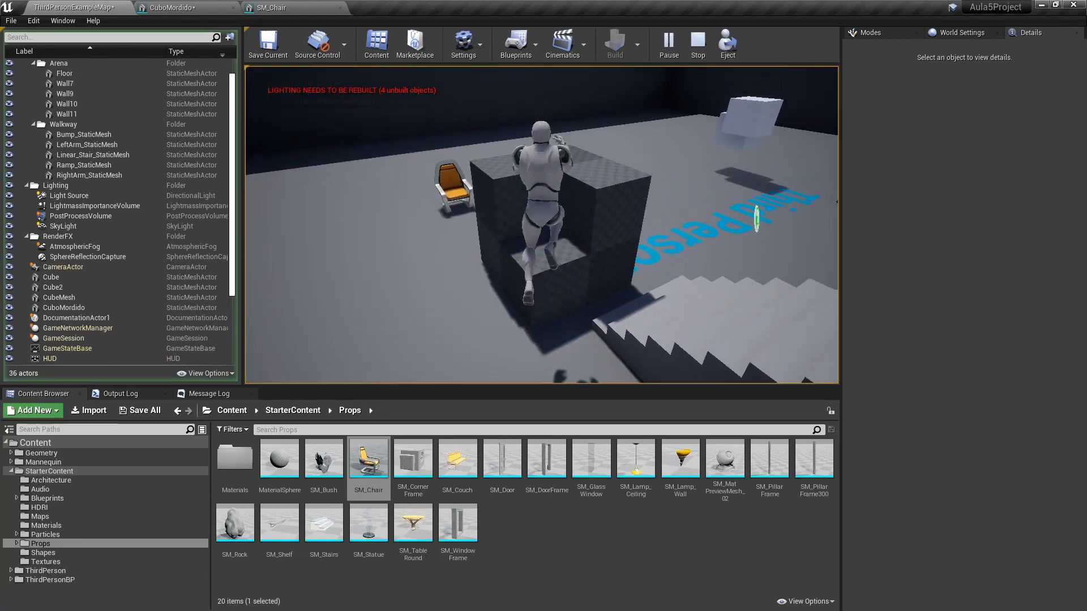
pyautogui.press('w')
pyautogui.press('s')
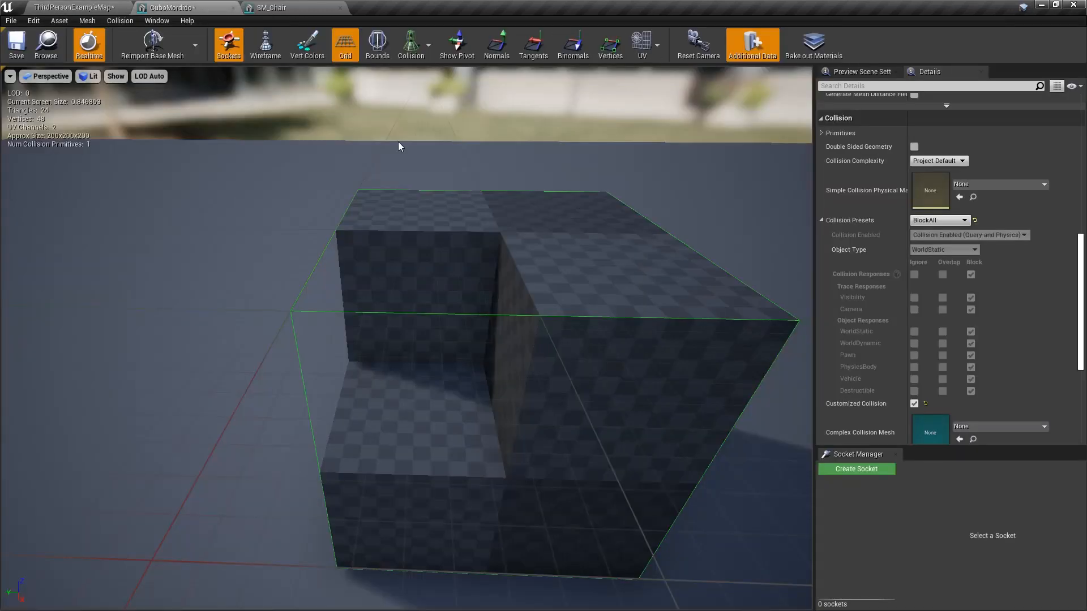
# Step: Examine CuboMordido's box collision, display its complex collision, and hide the simple collision
pyautogui.moveTo(479, 223)
pyautogui.mouseDown(button='right')
pyautogui.moveTo(572, 184)
pyautogui.moveTo(509, 238)
pyautogui.moveTo(482, 226)
pyautogui.mouseUp(button='right')
pyautogui.press('a')
pyautogui.press('w')
pyautogui.press('s')
pyautogui.press('d')
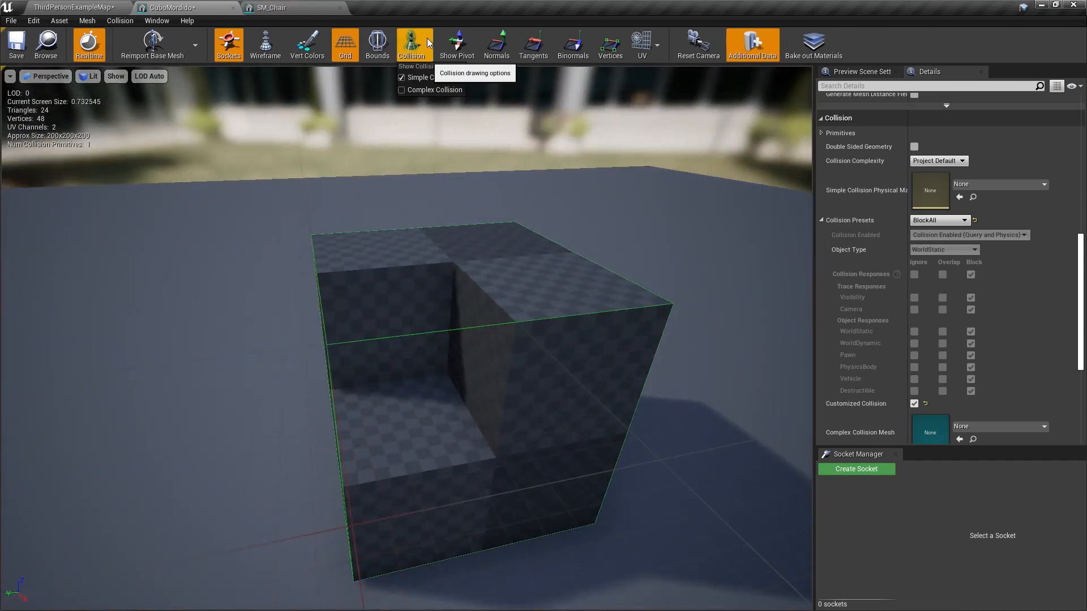
pyautogui.click(430, 89)
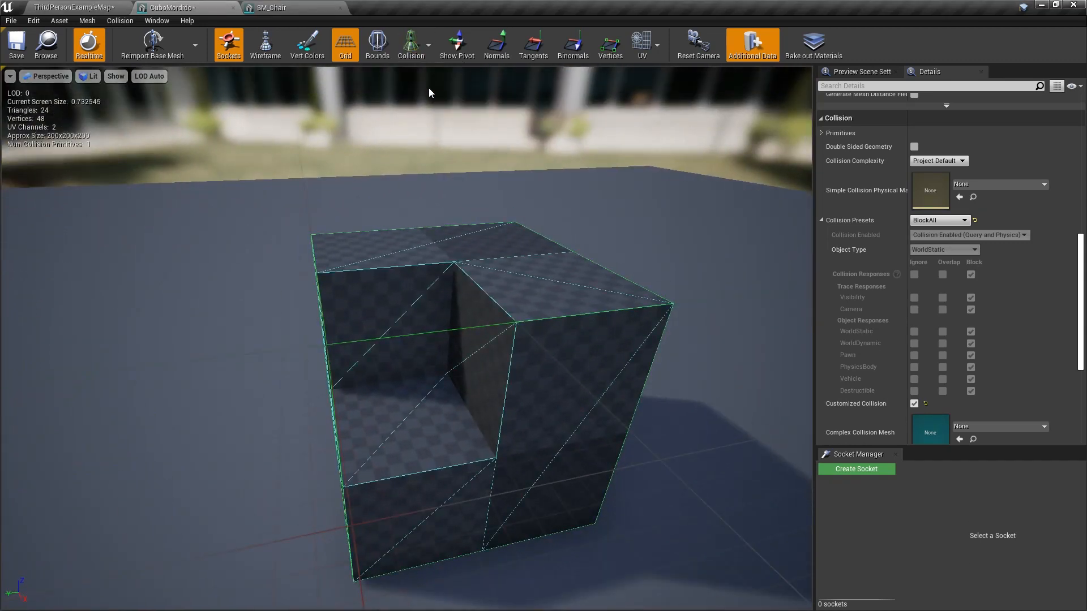
pyautogui.click(417, 79)
# Step: Examine CuboMordido's complex collision lines around the carved corner from several angles
pyautogui.press('w')
pyautogui.moveTo(458, 128); pyautogui.dragTo(322, 156, button='right')
pyautogui.press('a')
pyautogui.press('d')
pyautogui.press('d')
pyautogui.press('e')
pyautogui.press('e')
pyautogui.moveTo(544, 141); pyautogui.dragTo(522, 185, button='right')
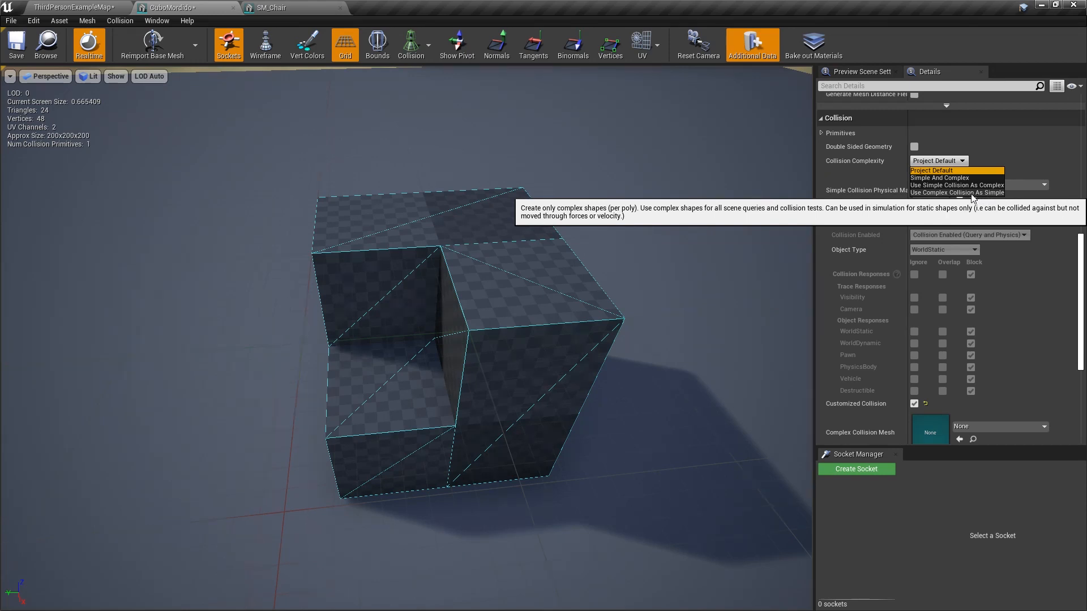
# Step: Set CuboMordido's Collision Complexity to Use Complex Collision As Simple, hide its complex collision, and display its simple collision
pyautogui.click(942, 193)
pyautogui.click(433, 91)
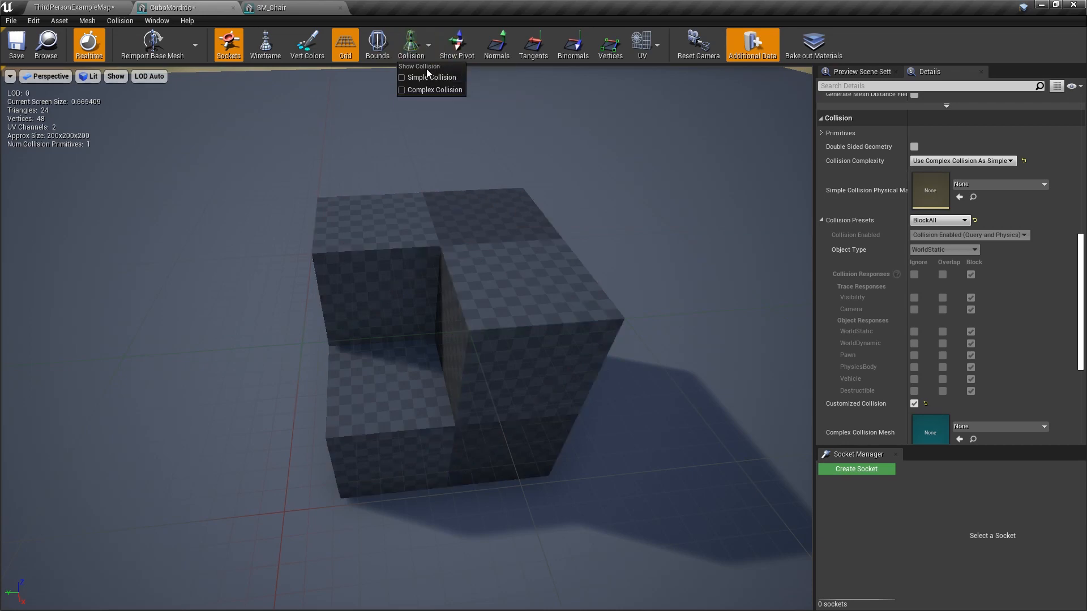
pyautogui.click(430, 78)
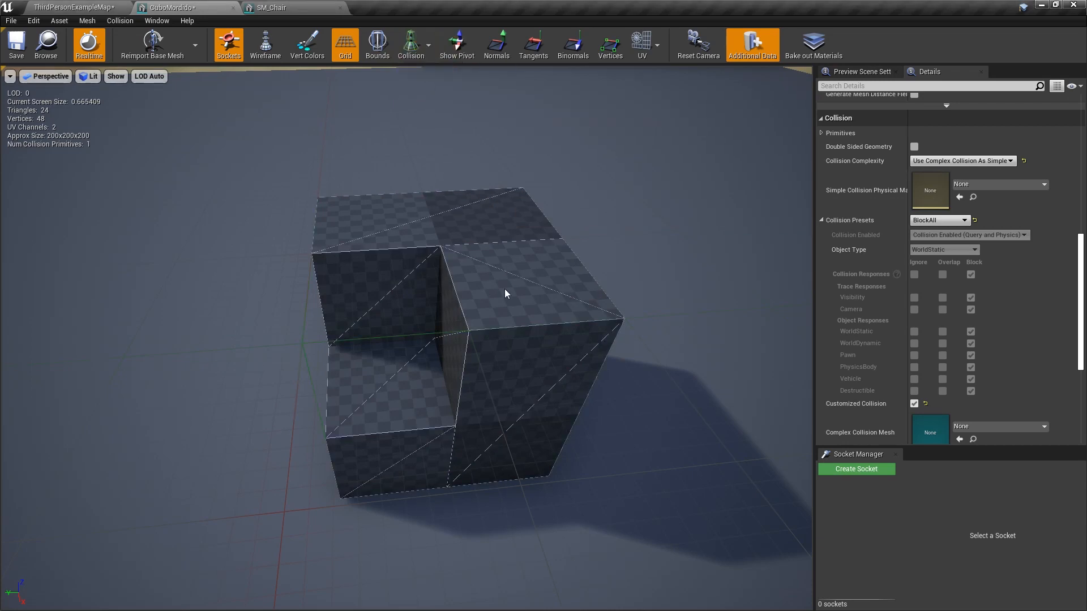
pyautogui.scroll(6, 506, 293)
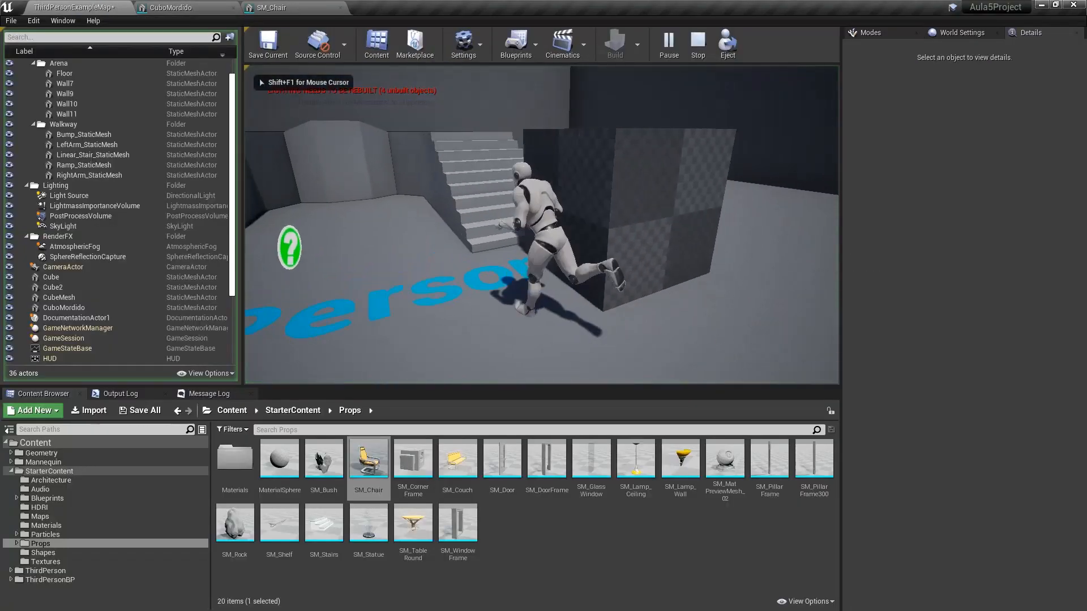
# Step: Play the level, jump the character into CuboMordido's carved corner to test the collision, and stop playing
pyautogui.press('w')
pyautogui.press('space')
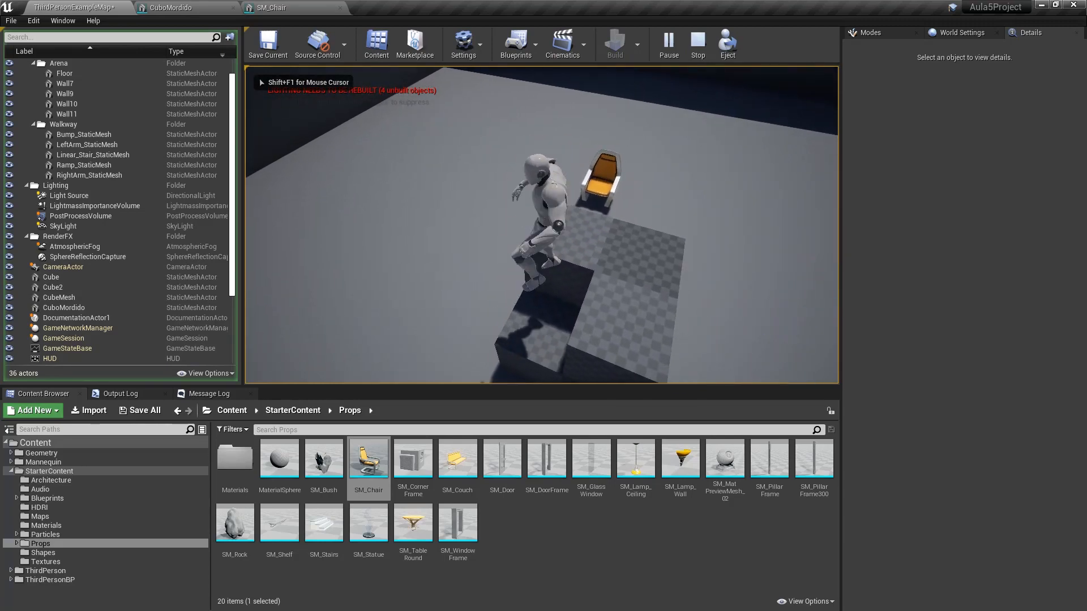
pyautogui.press('w')
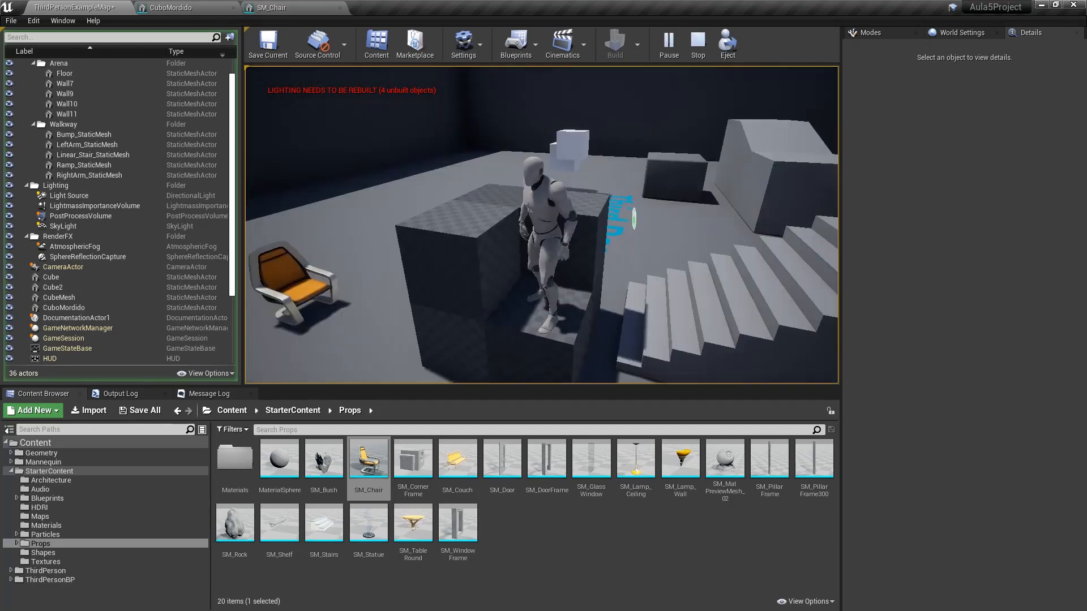
pyautogui.press('s')
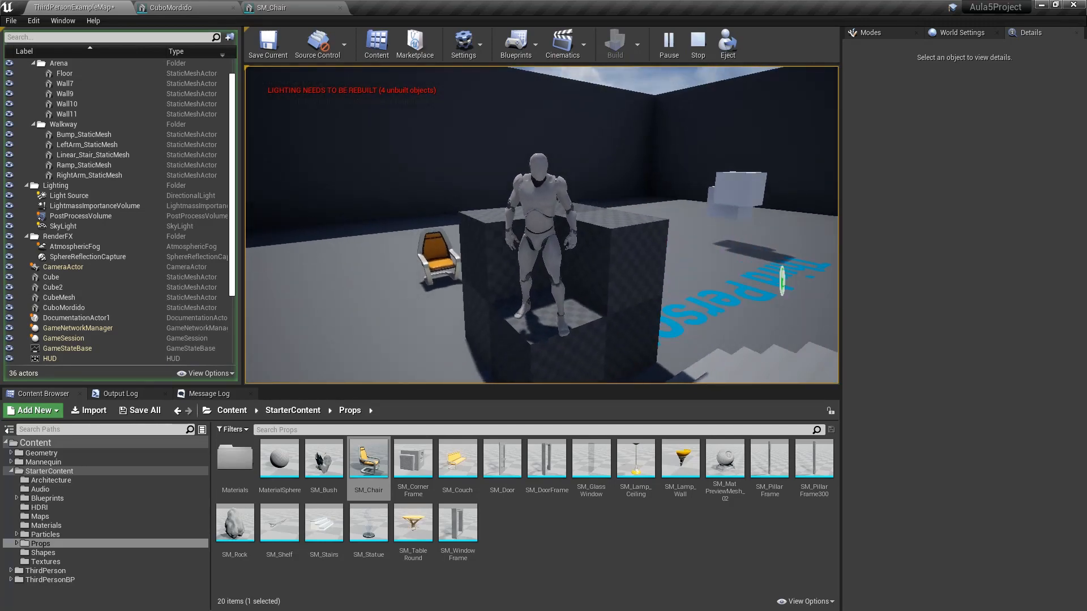
pyautogui.press('Escape')
# Step: Place an additive box brush from the Geometry category on the open floor of the arena
pyautogui.click(881, 181)
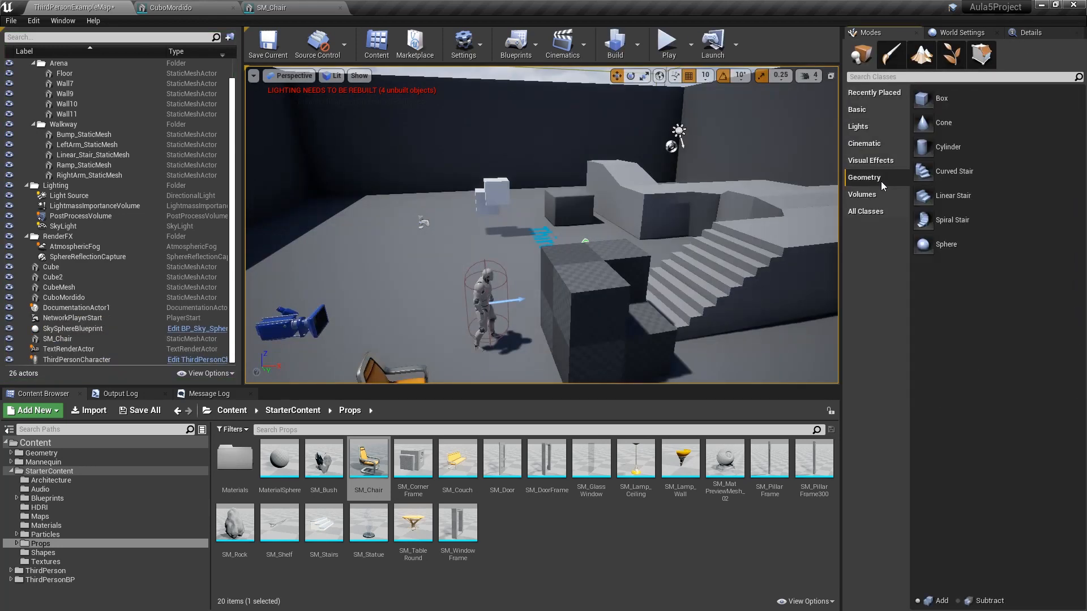
pyautogui.press('w')
pyautogui.moveTo(653, 196); pyautogui.dragTo(602, 199, button='right')
pyautogui.moveTo(916, 108); pyautogui.dragTo(535, 206)
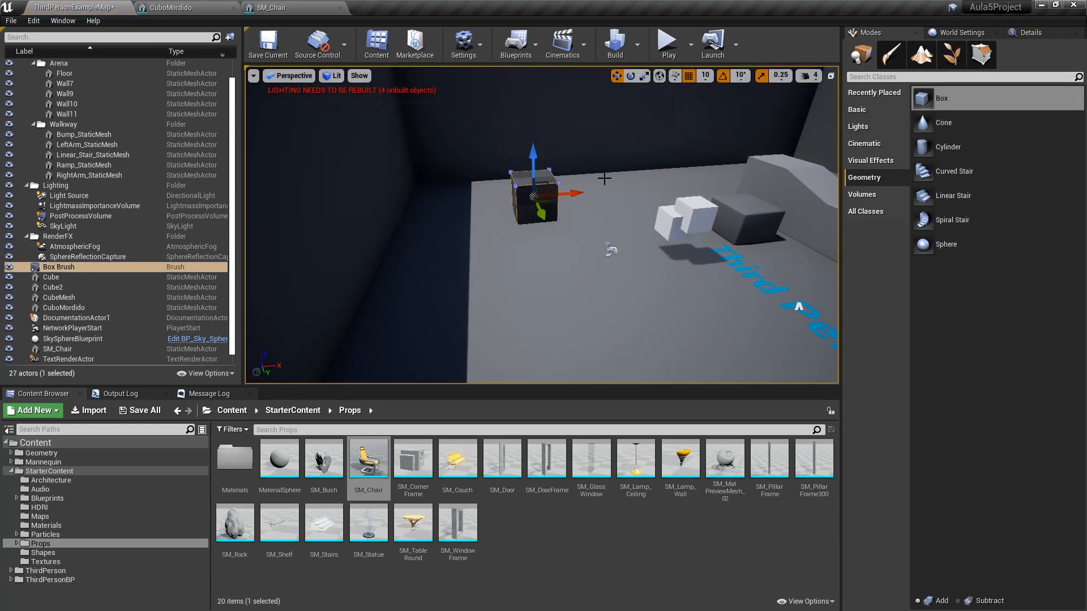
# Step: Scale the box brush into a long, tall, thin wall across the arena
pyautogui.moveTo(604, 178); pyautogui.dragTo(604, 178, button='right')
pyautogui.press('r')
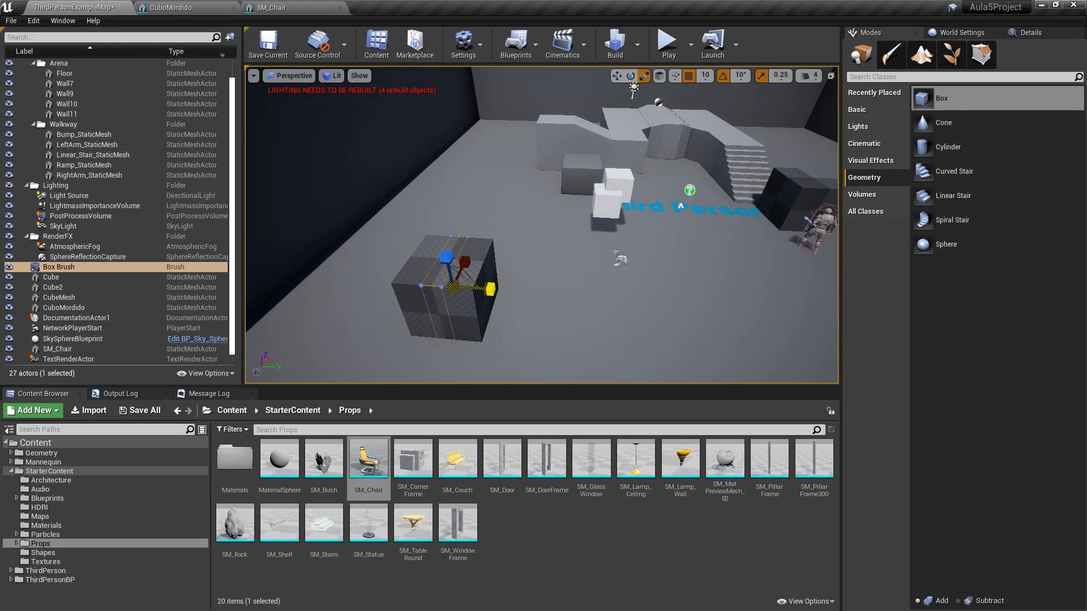
pyautogui.moveTo(490, 290); pyautogui.dragTo(490, 289)
pyautogui.moveTo(490, 290); pyautogui.dragTo(491, 290, button='right')
pyautogui.moveTo(530, 253); pyautogui.dragTo(542, 242)
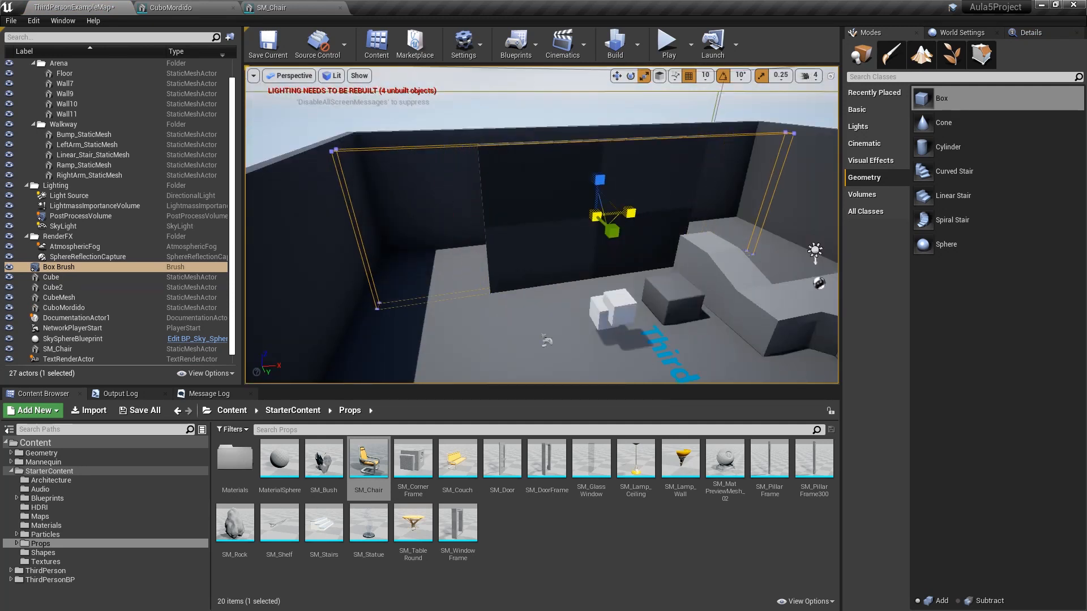
pyautogui.moveTo(631, 213); pyautogui.dragTo(633, 212)
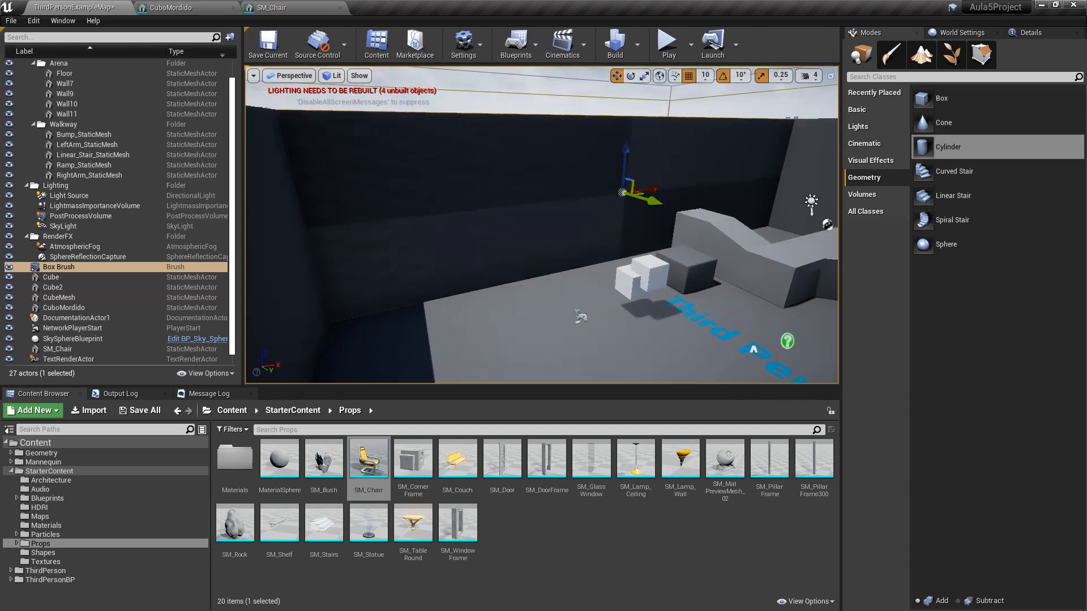
# Step: Place a cylinder brush in the box brush wall and rotate it 90° about the X axis
pyautogui.moveTo(542, 227); pyautogui.dragTo(531, 226, button='right')
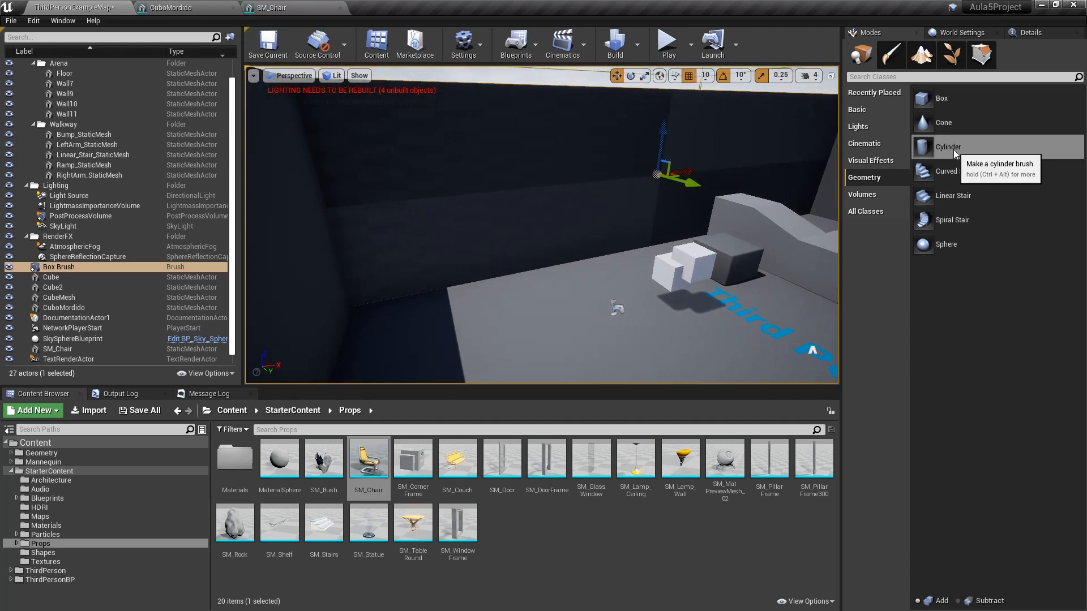
pyautogui.press('e')
pyautogui.moveTo(542, 288); pyautogui.dragTo(530, 270)
pyautogui.press('w')
pyautogui.moveTo(527, 267); pyautogui.dragTo(527, 267, button='right')
# Step: Set the cylinder brush's Brush Type to Subtractive to cut an opening through the wall
pyautogui.click(1031, 32)
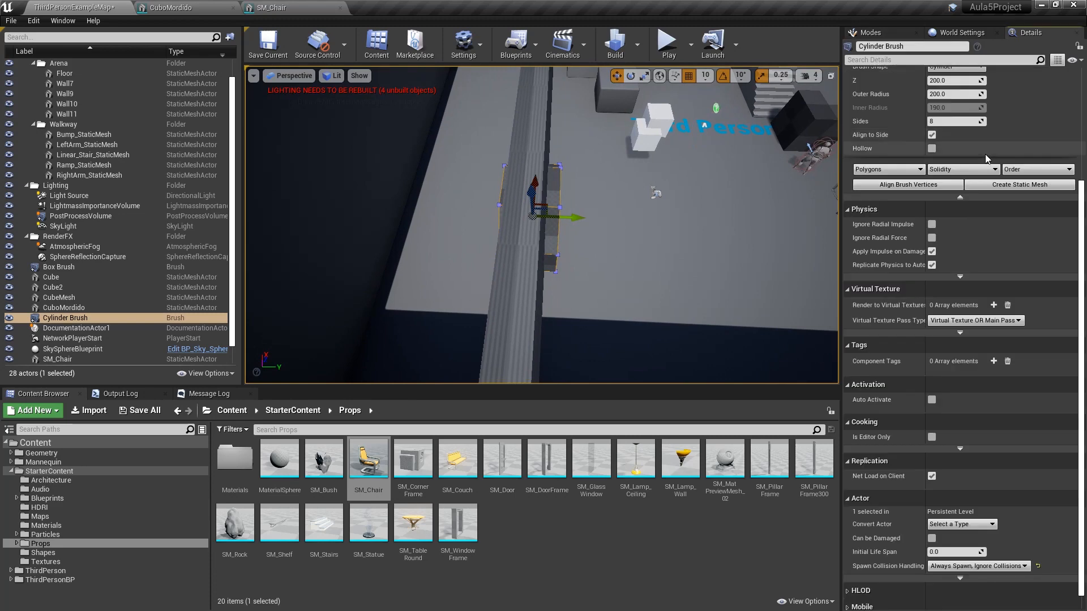
pyautogui.scroll(5, 996, 176)
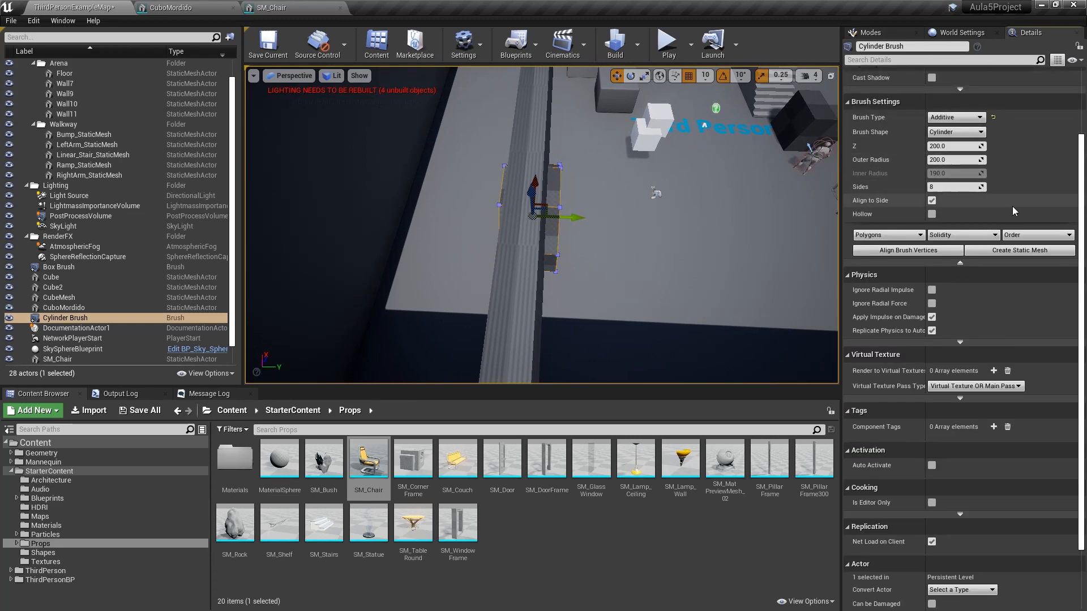
pyautogui.click(957, 209)
pyautogui.click(951, 229)
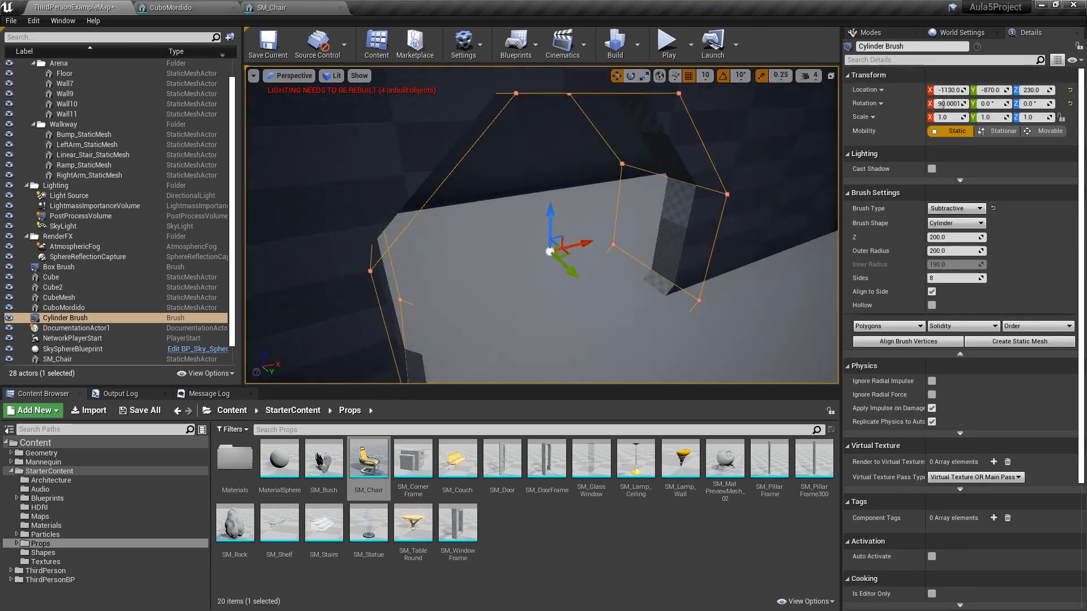
pyautogui.moveTo(542, 225); pyautogui.dragTo(566, 224, button='right')
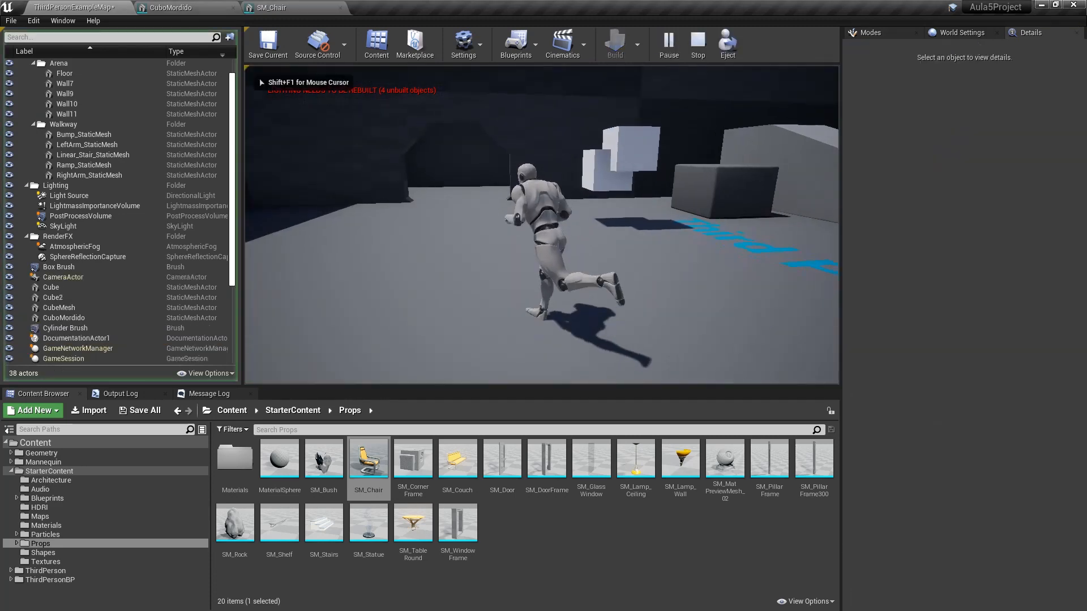
# Step: Play the level, run the character through the wall opening, and stop playing
pyautogui.press('w')
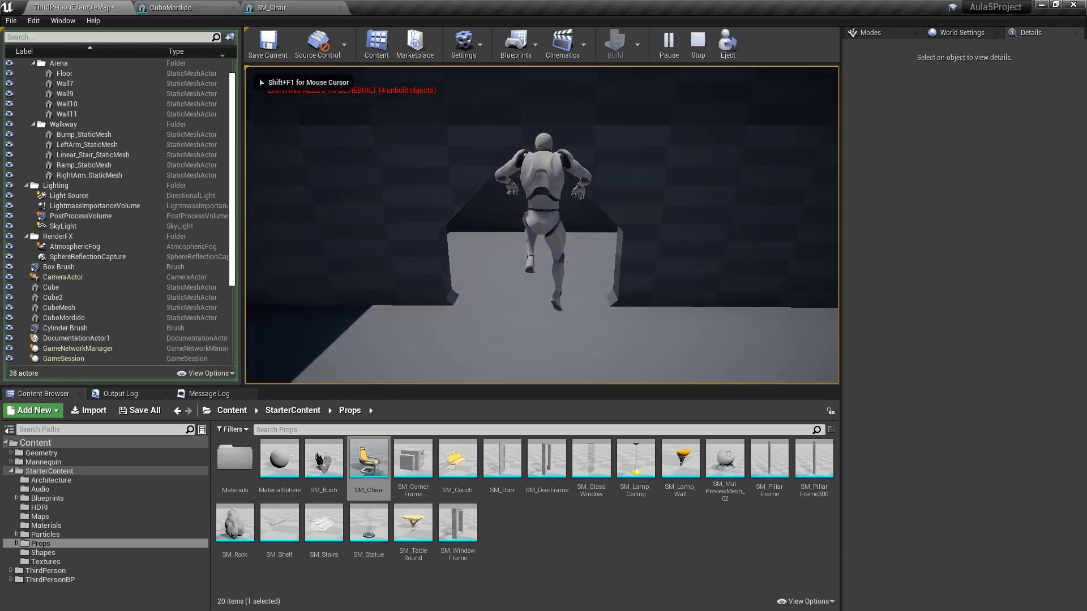
pyautogui.press('a')
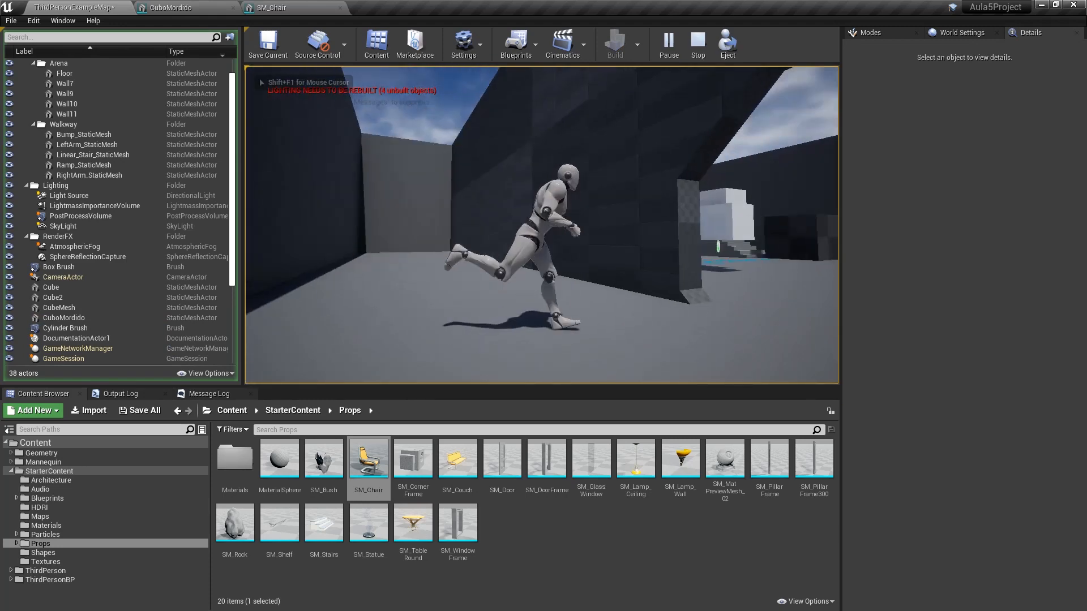
pyautogui.press('Escape')
# Step: Examine the opening cut in the box brush wall from both close up and farther away
pyautogui.moveTo(541, 225); pyautogui.dragTo(362, 238, button='right')
pyautogui.press('s')
pyautogui.moveTo(620, 284); pyautogui.dragTo(793, 301, button='right')
pyautogui.click(620, 285)
pyautogui.click(670, 322)
pyautogui.moveTo(670, 322); pyautogui.dragTo(453, 306, button='right')
pyautogui.press('w')
pyautogui.press('w')
pyautogui.press('Escape')
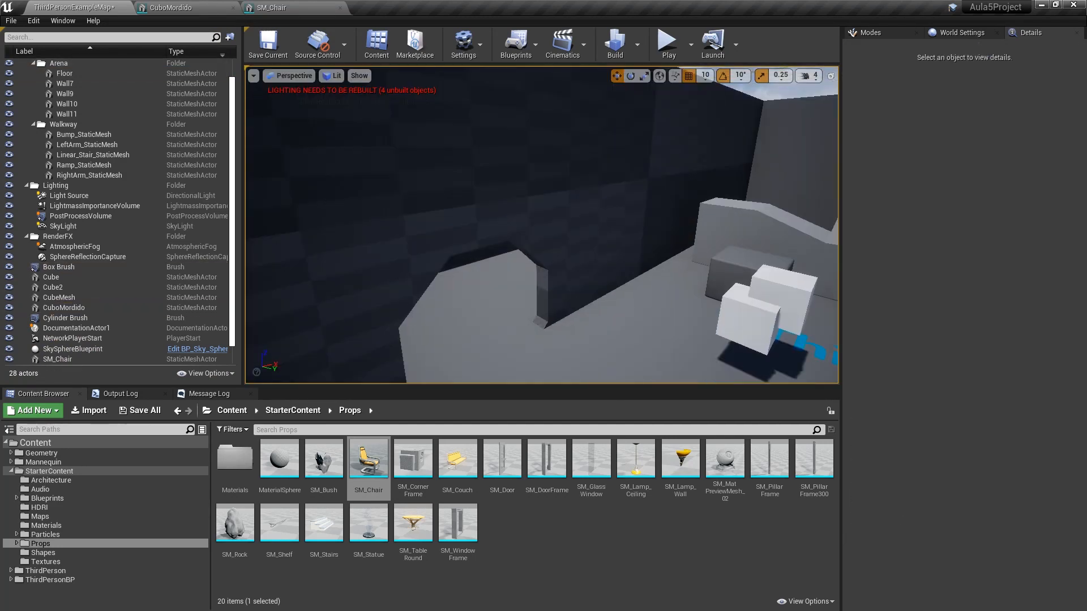
pyautogui.moveTo(702, 376); pyautogui.dragTo(823, 376, button='right')
pyautogui.press('w')
pyautogui.moveTo(566, 255); pyautogui.dragTo(776, 269, button='right')
pyautogui.press('s')
pyautogui.press('w')
pyautogui.press('s')
pyautogui.press('s')
pyautogui.press('s')
pyautogui.press('s')
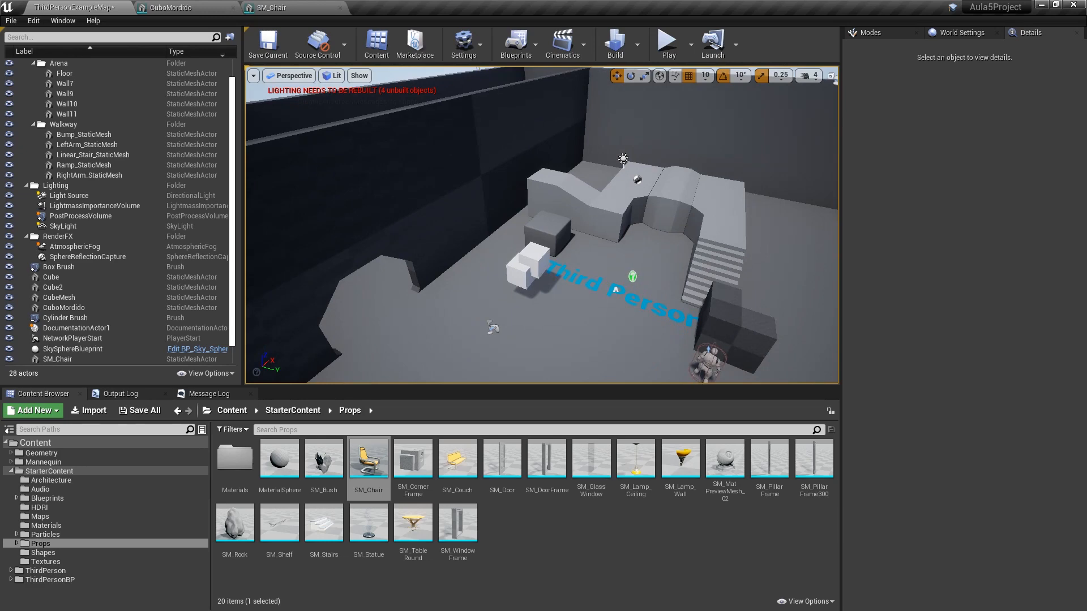
# Step: Examine the level's meshes and brushes around CuboMordido and the character from several viewpoints
pyautogui.moveTo(566, 255); pyautogui.dragTo(492, 175, button='right')
pyautogui.press('w')
pyautogui.press('w')
pyautogui.press('s')
pyautogui.press('w')
pyautogui.press('s')
pyautogui.press('w')
pyautogui.press('s')
pyautogui.press('w')
pyautogui.press('s')
pyautogui.press('d')
pyautogui.press('w')
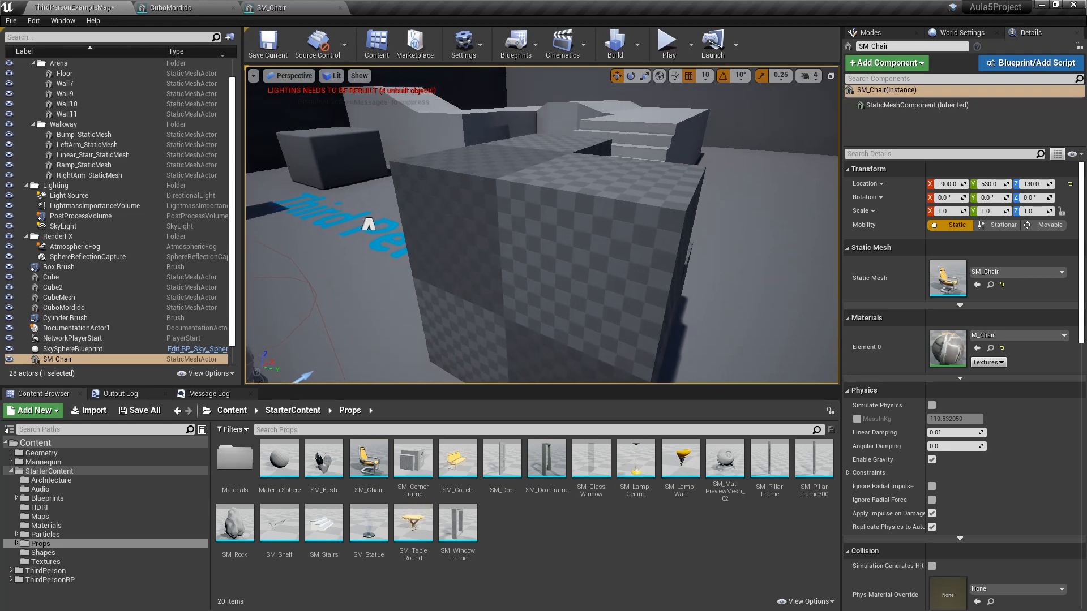
pyautogui.moveTo(594, 225); pyautogui.dragTo(576, 266, button='right')
pyautogui.press('s')
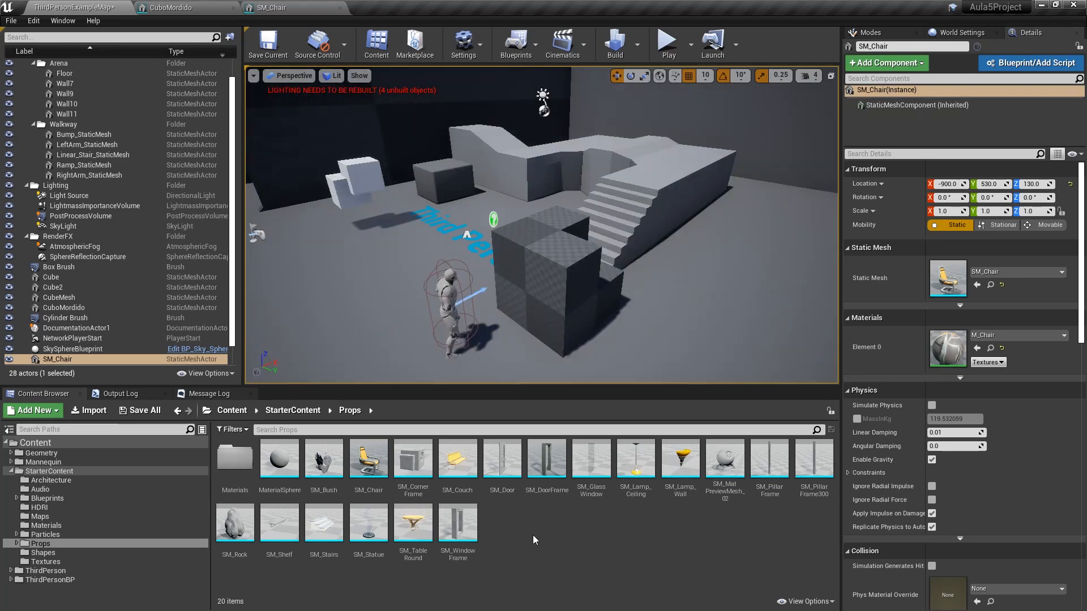
# Step: Apply the M_Brick_Clay_New material from the StarterContent Materials folder to CuboMordido
pyautogui.click(45, 526)
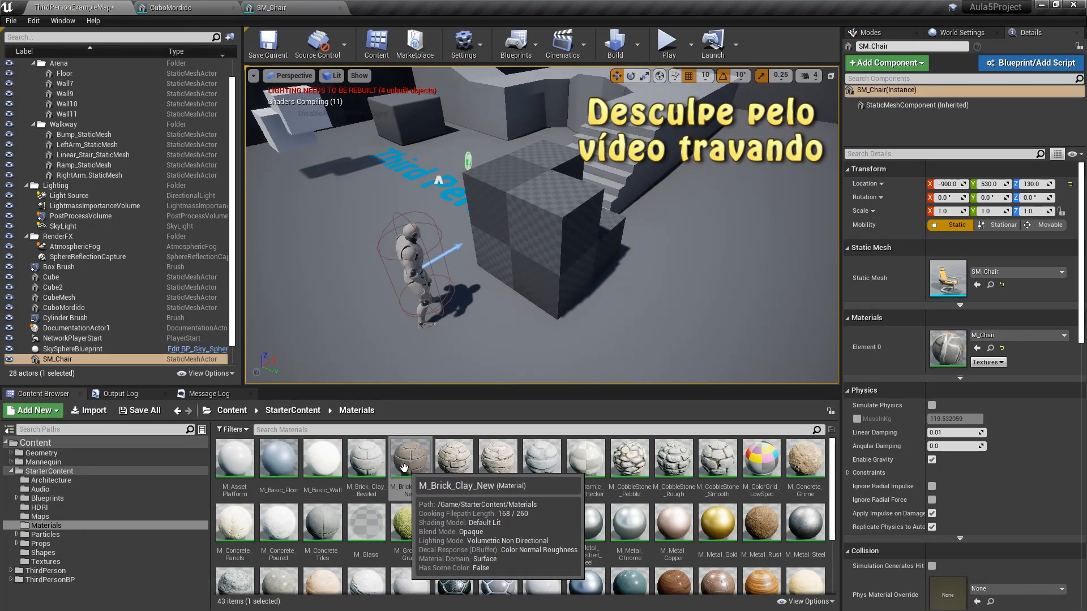
pyautogui.moveTo(411, 463); pyautogui.dragTo(498, 306)
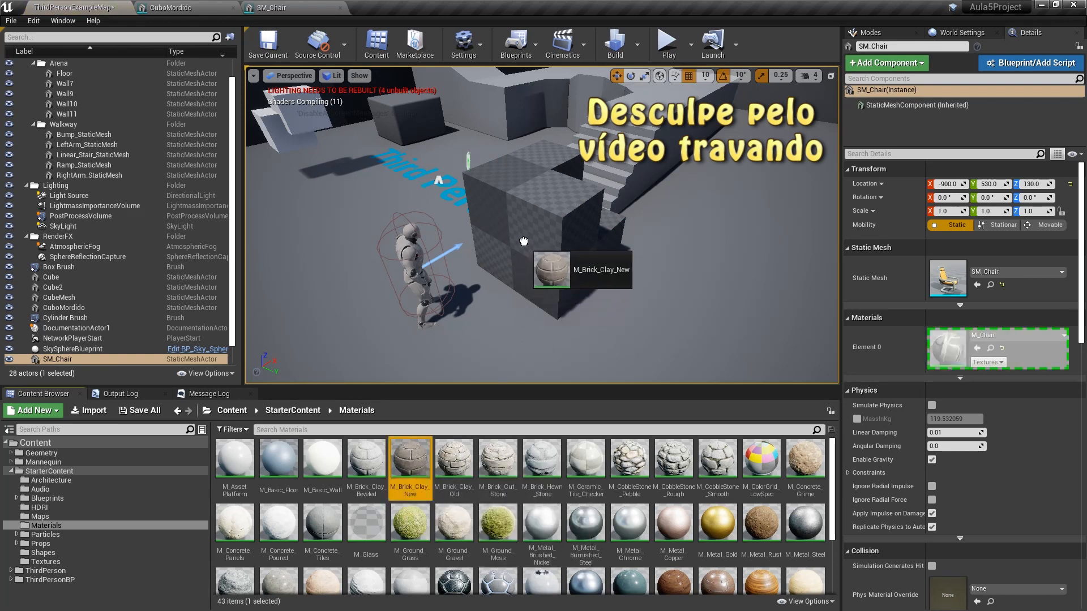
pyautogui.moveTo(524, 242); pyautogui.dragTo(527, 243)
# Step: Examine the brick material on CuboMordido from different sides and select the mesh
pyautogui.press('w')
pyautogui.moveTo(636, 224); pyautogui.dragTo(683, 175, button='right')
pyautogui.press('s')
pyautogui.press('w')
pyautogui.moveTo(611, 210); pyautogui.dragTo(541, 190, button='right')
pyautogui.press('w')
pyautogui.click(509, 272)
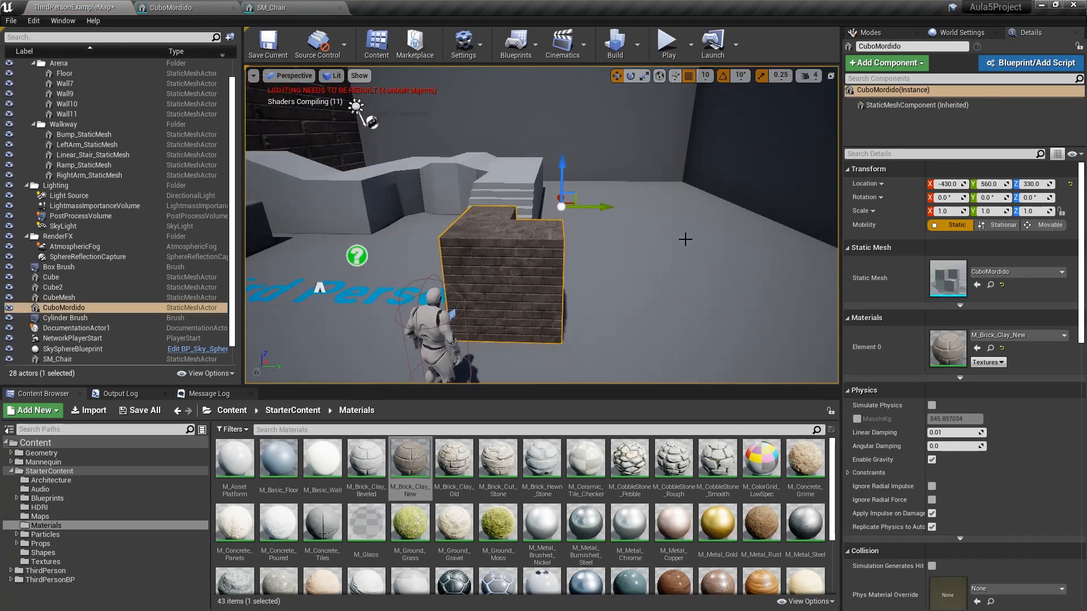
# Step: Select the brick surface of the box brush wall with the cut opening
pyautogui.moveTo(684, 238); pyautogui.dragTo(671, 240, button='right')
pyautogui.moveTo(640, 187); pyautogui.dragTo(699, 171)
pyautogui.moveTo(679, 199); pyautogui.dragTo(637, 198, button='right')
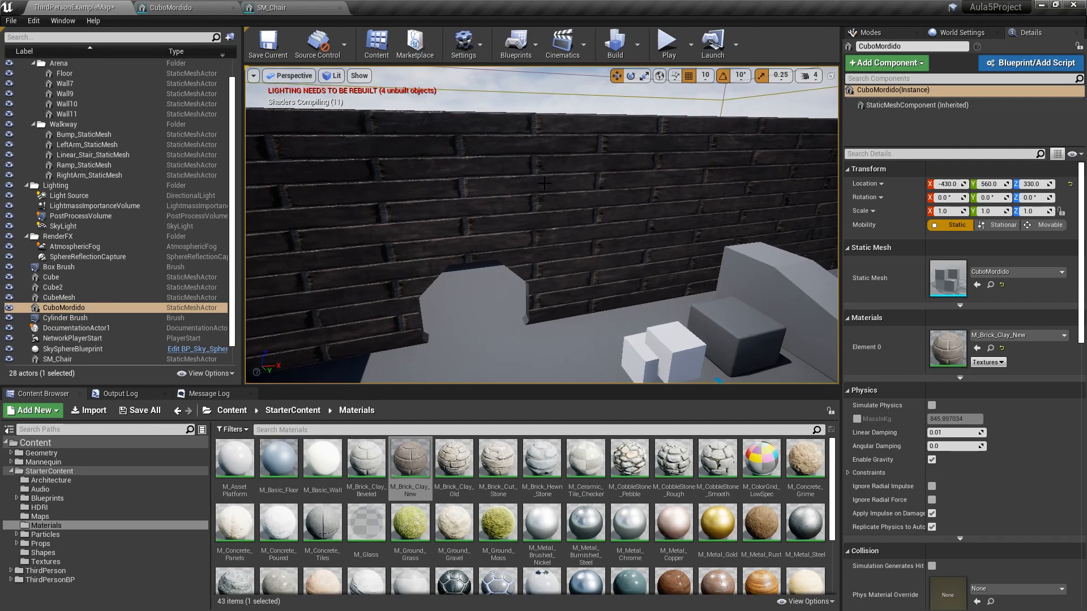
pyautogui.click(544, 183)
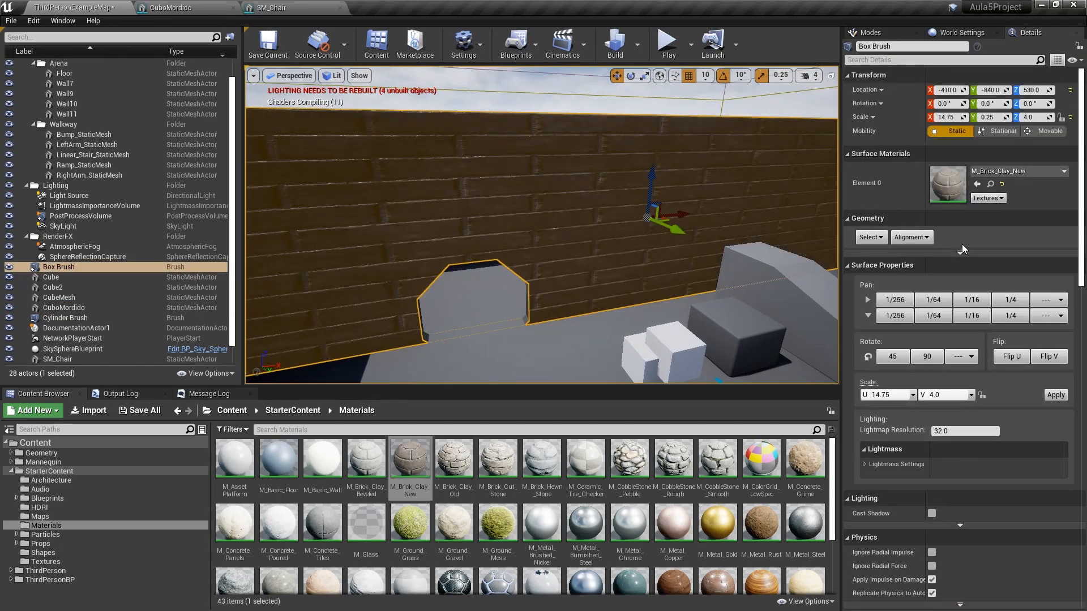
pyautogui.hotkey('ctrl', 'z')
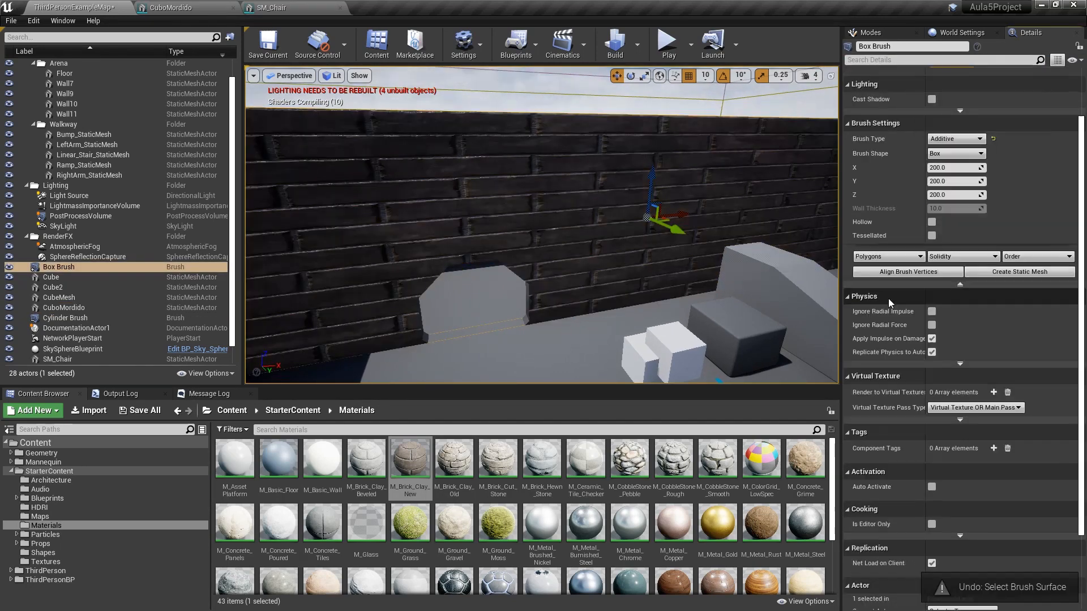
pyautogui.click(657, 206)
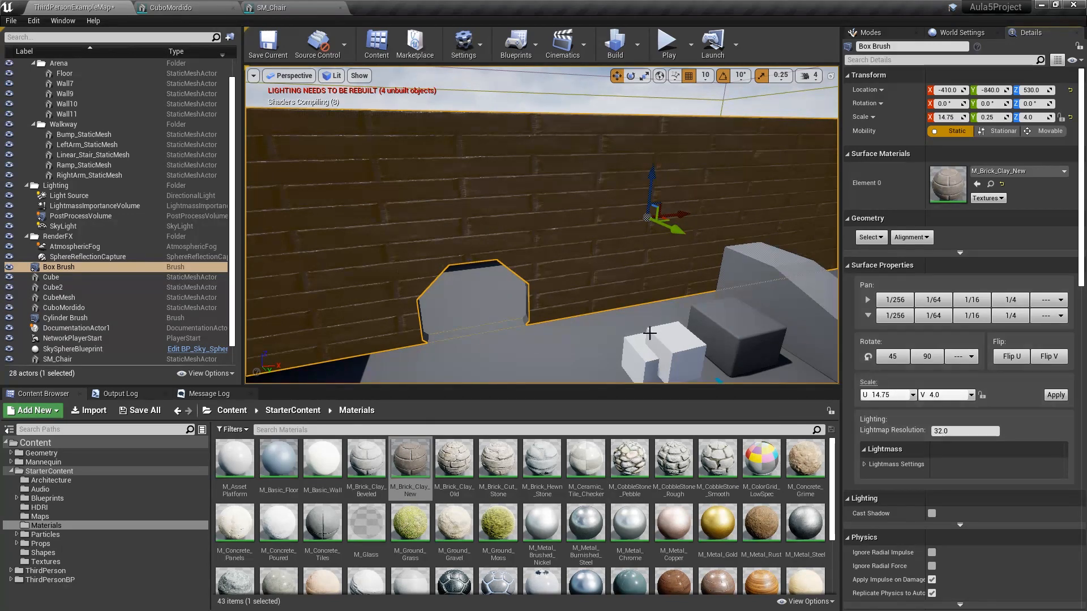
# Step: Set the wall surface's U texture scale to 8 and apply it
pyautogui.moveTo(719, 272); pyautogui.dragTo(688, 271, button='right')
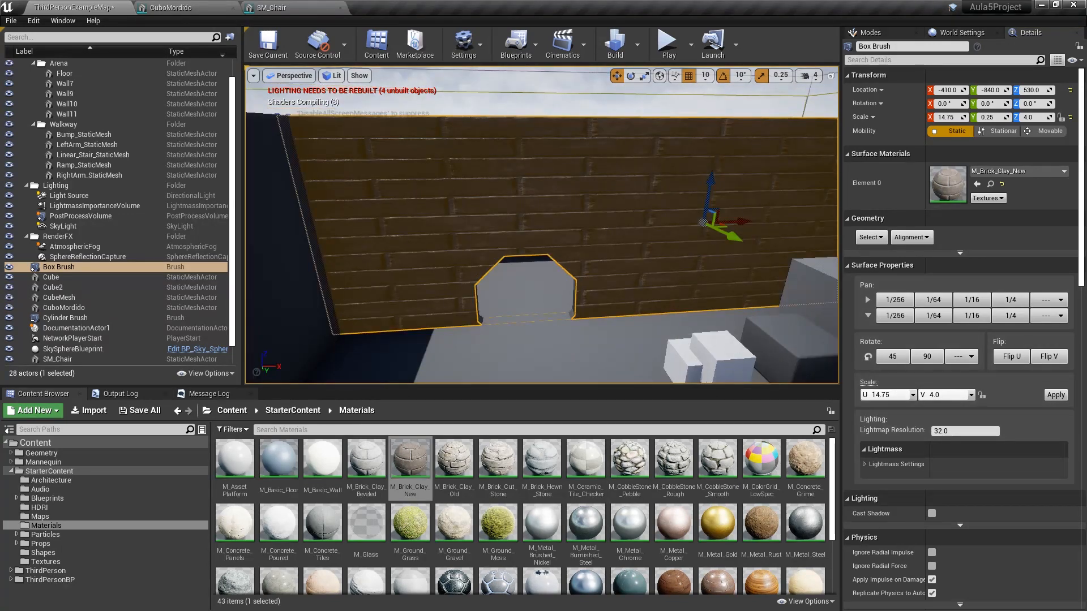
pyautogui.moveTo(401, 321); pyautogui.dragTo(439, 321, button='right')
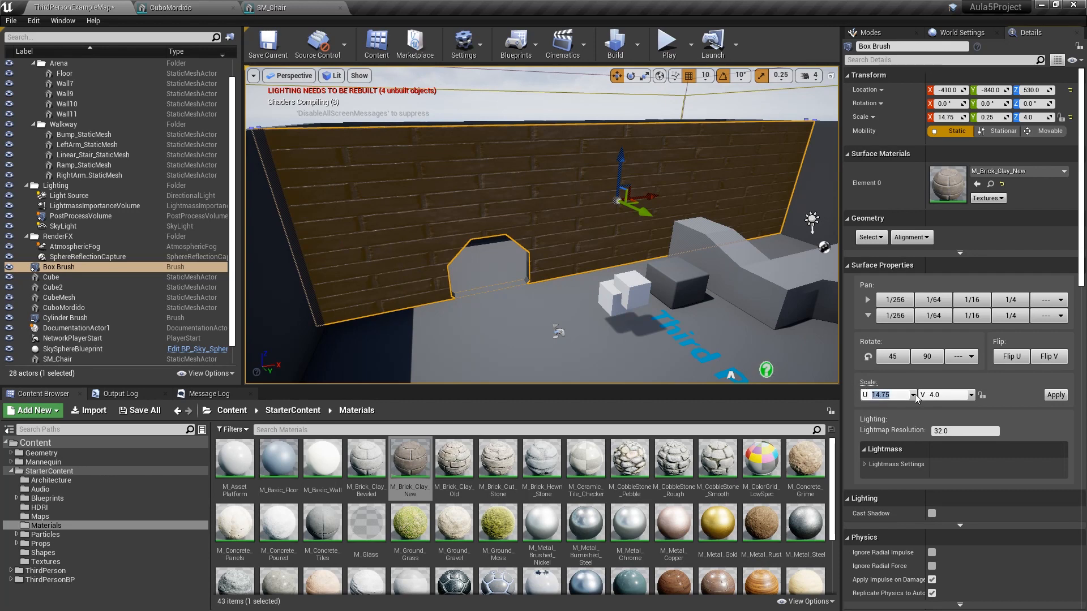
pyautogui.write('8')
pyautogui.click(1056, 395)
pyautogui.moveTo(441, 154)
pyautogui.mouseDown(button='right')
pyautogui.moveTo(416, 145)
pyautogui.moveTo(442, 162)
pyautogui.mouseUp(button='right')
pyautogui.moveTo(650, 231); pyautogui.dragTo(637, 226, button='right')
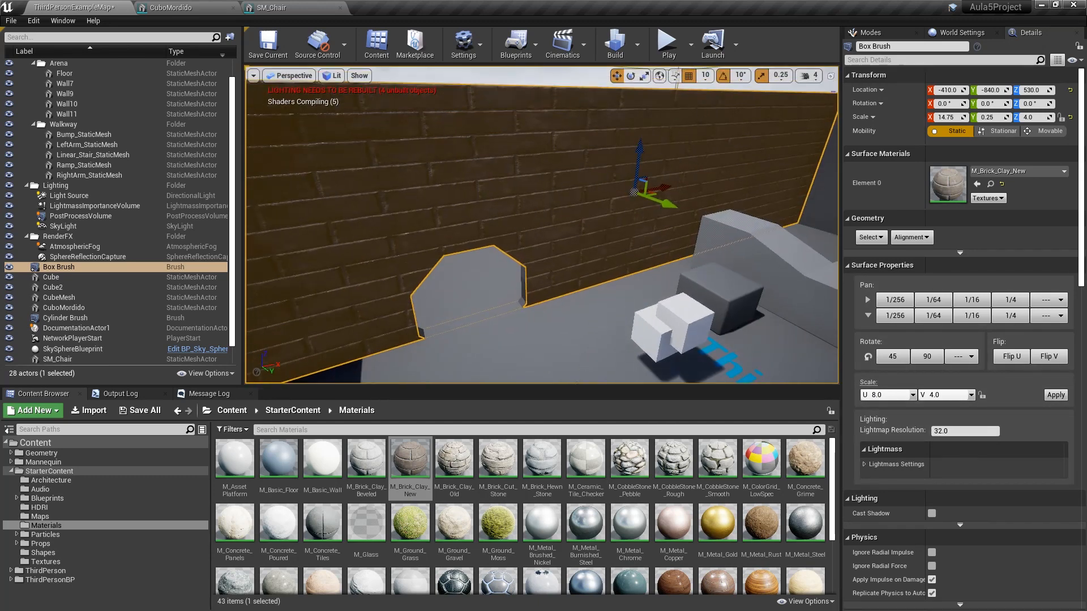
# Step: Set both the U and V texture scale of the brush wall's surface to 1.0 and apply them
pyautogui.click(933, 395)
pyautogui.write('1')
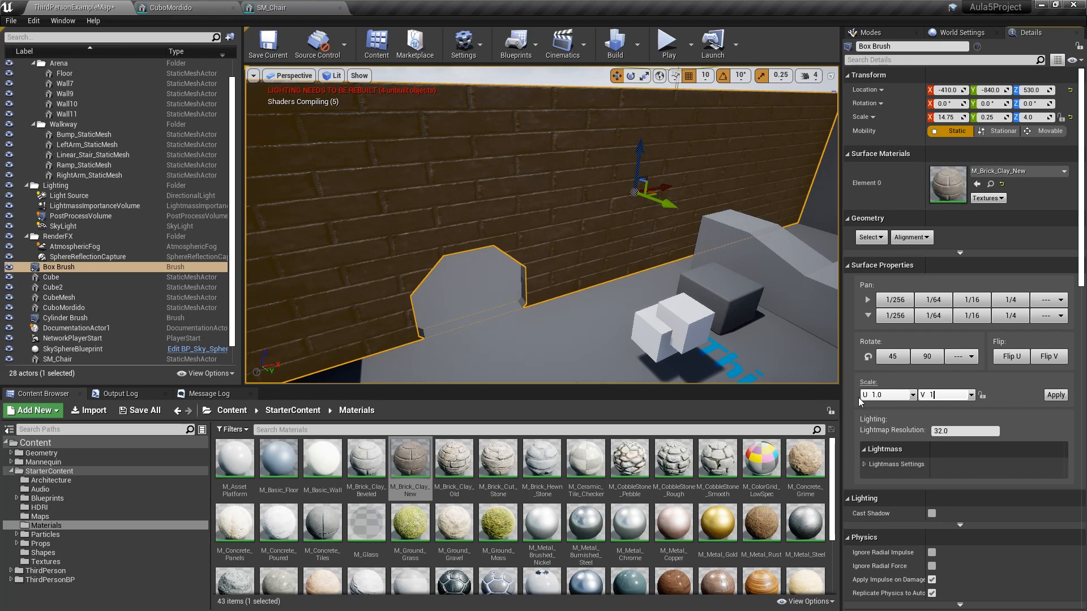
pyautogui.click(890, 394)
pyautogui.click(1059, 399)
pyautogui.moveTo(652, 233); pyautogui.dragTo(640, 254, button='right')
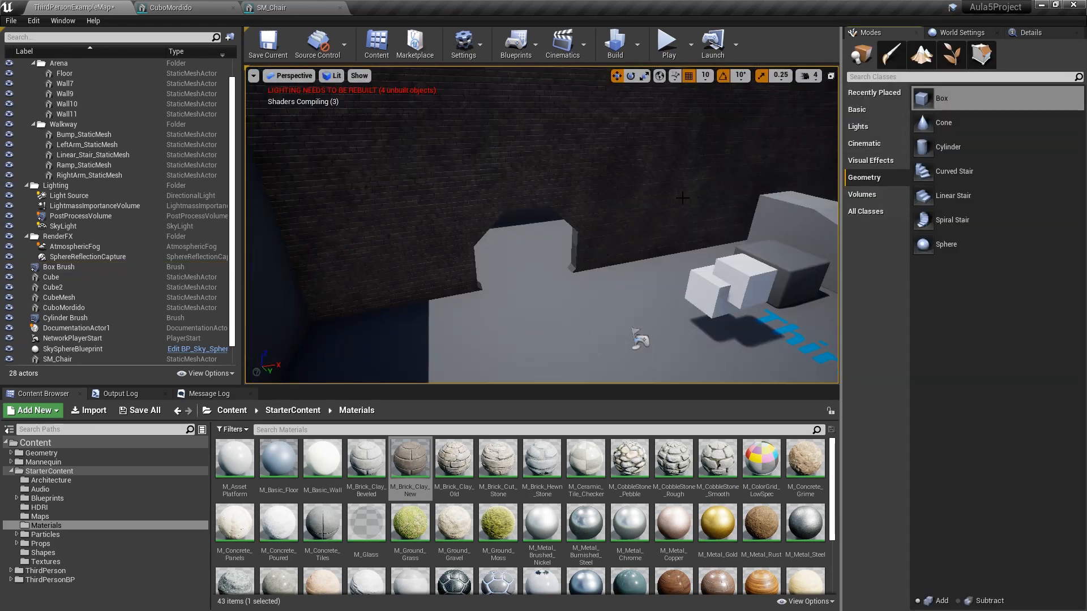
# Step: Place a new additive box brush on the open floor beyond the stairs and bring up its brush settings
pyautogui.moveTo(696, 226); pyautogui.dragTo(836, 254, button='right')
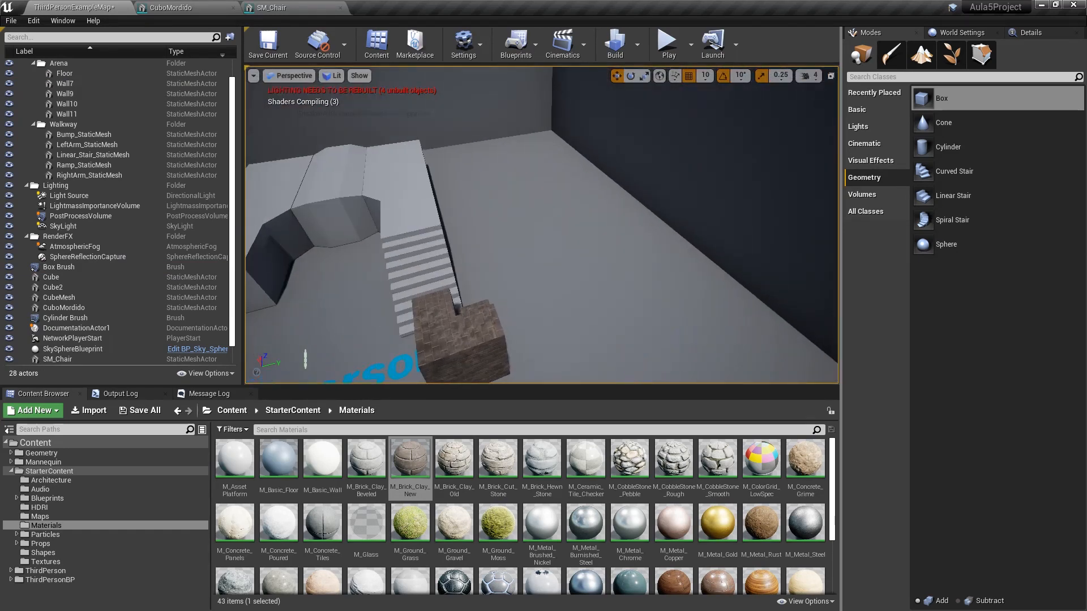
pyautogui.moveTo(912, 103); pyautogui.dragTo(528, 199)
pyautogui.press('f')
pyautogui.click(1031, 33)
pyautogui.click(956, 240)
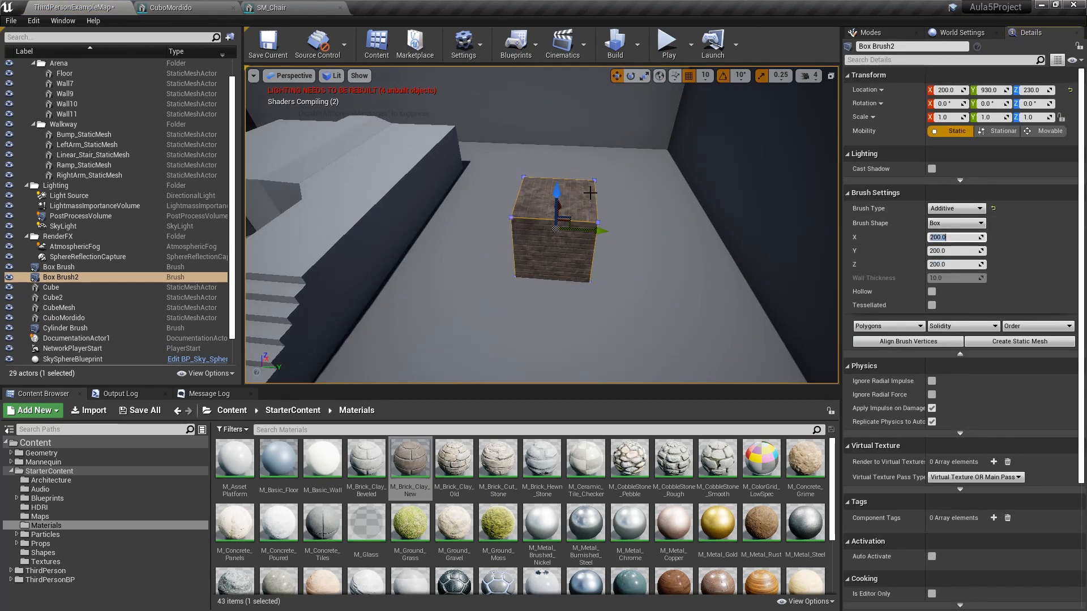
# Step: Try stretching the new box brush to a Y scale of 3.5, and undo the stretch
pyautogui.click(597, 231)
pyautogui.moveTo(598, 231); pyautogui.dragTo(615, 232)
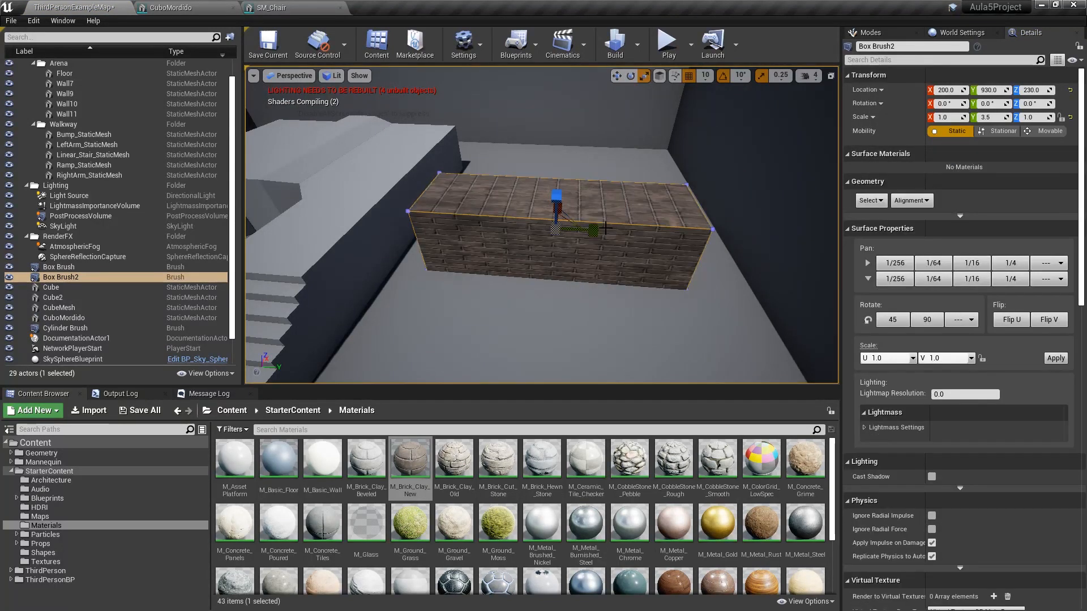
pyautogui.hotkey('ctrl', 'z')
pyautogui.hotkey('ctrl', 'z')
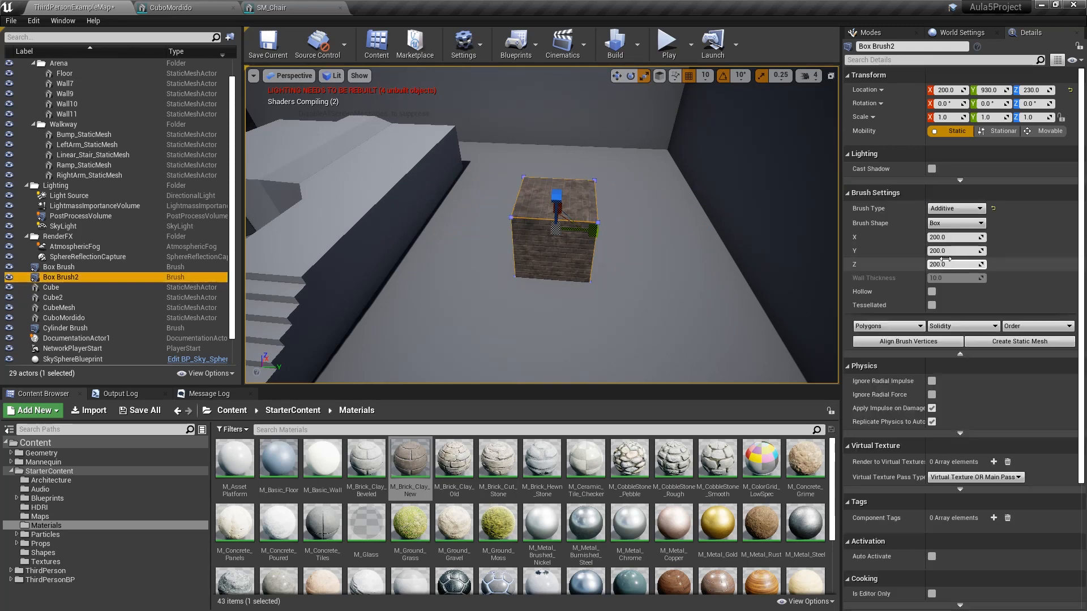
# Step: Size the new box brush to X 60, Y 1000 and Z 800 and position it at Y 980, Z 530 as a wall
pyautogui.click(951, 250)
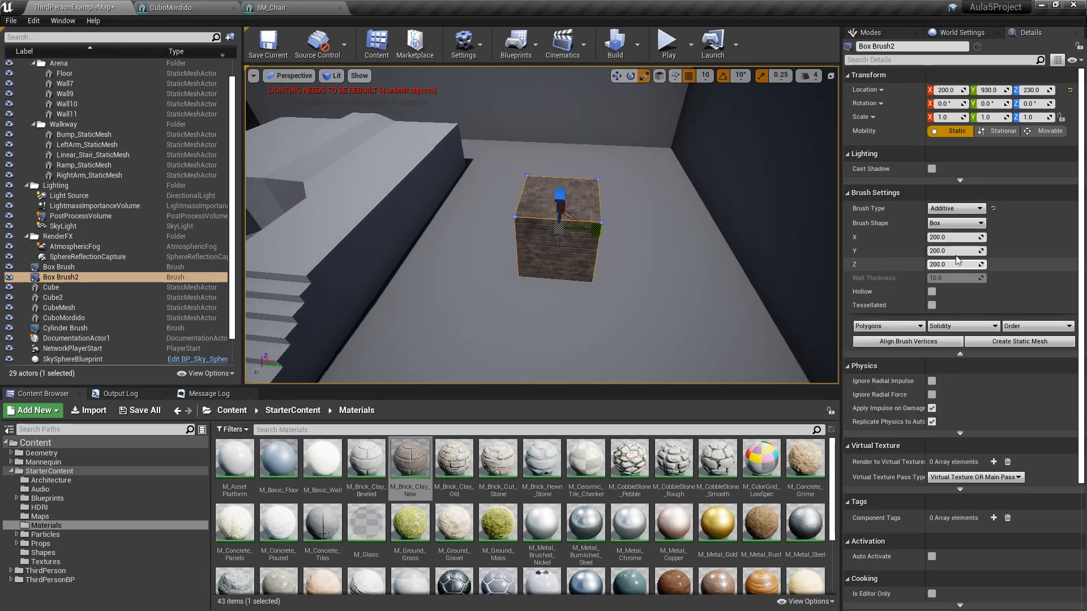
pyautogui.write('1000')
pyautogui.press('Return')
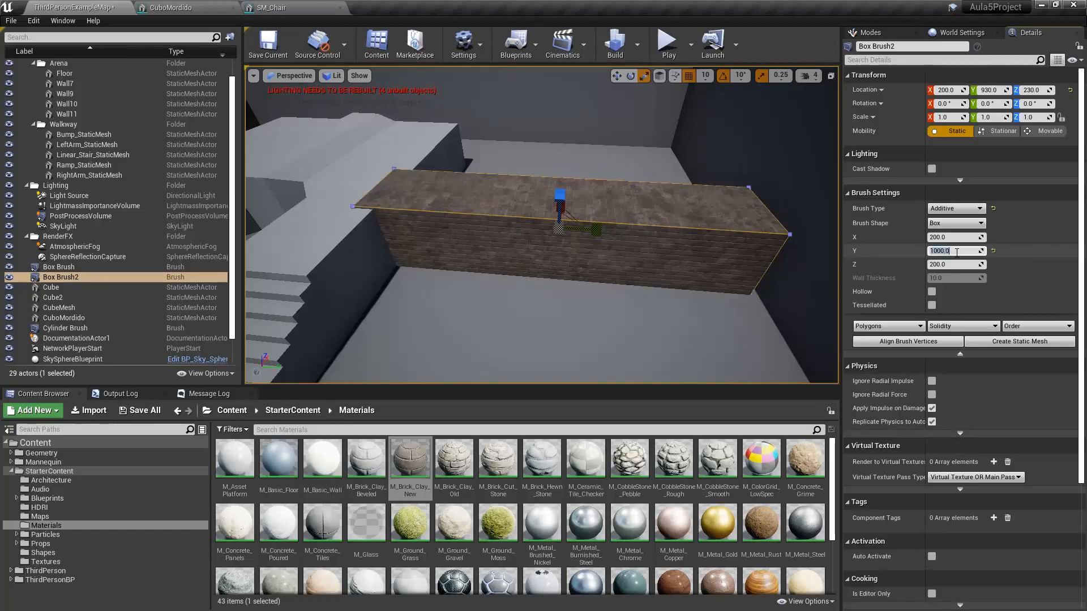
pyautogui.click(955, 237)
pyautogui.write('80')
pyautogui.press('Return')
pyautogui.write('60')
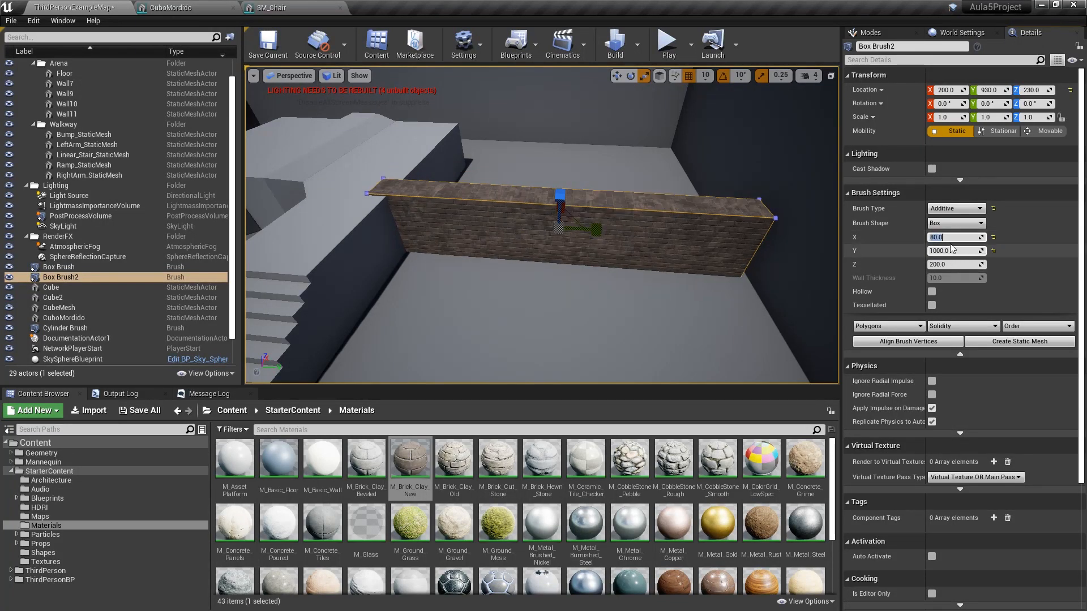
pyautogui.press('Return')
pyautogui.click(968, 265)
pyautogui.write('800')
pyautogui.press('Return')
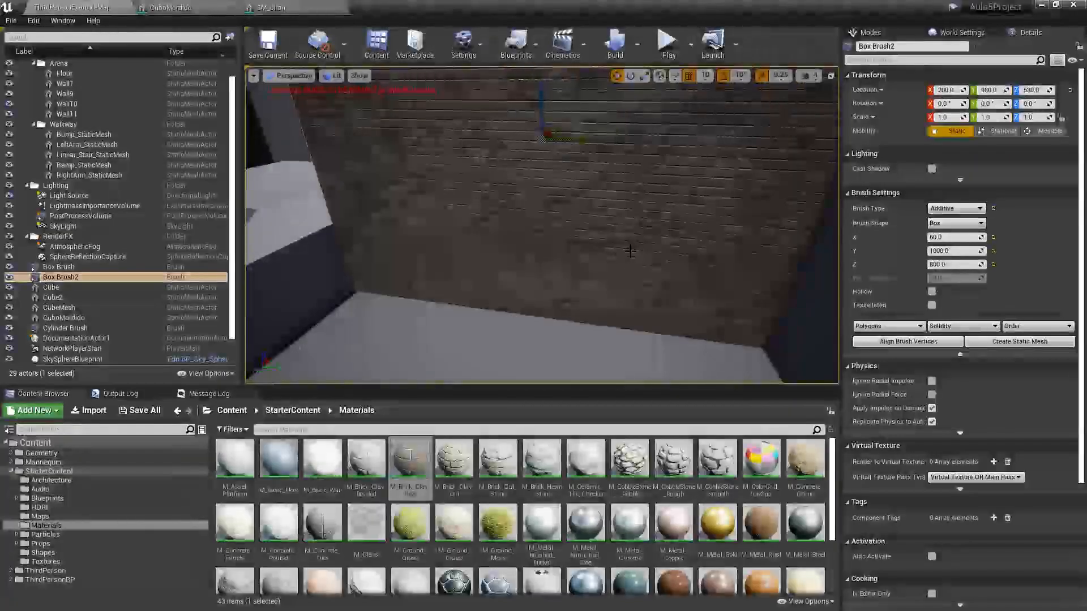
pyautogui.moveTo(636, 233); pyautogui.dragTo(607, 213, button='right')
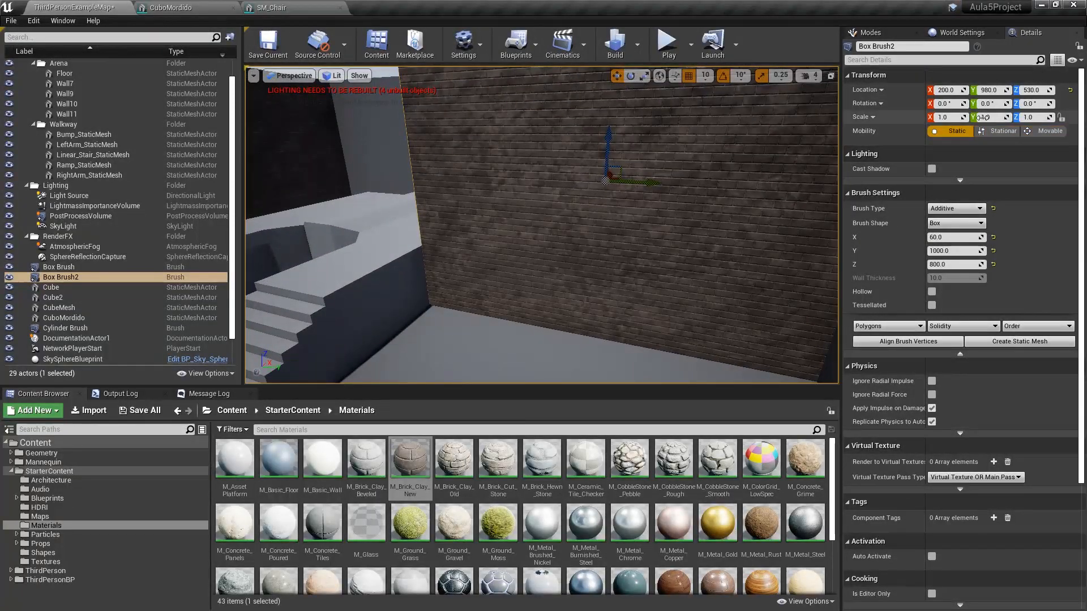
pyautogui.moveTo(671, 234); pyautogui.dragTo(671, 234, button='right')
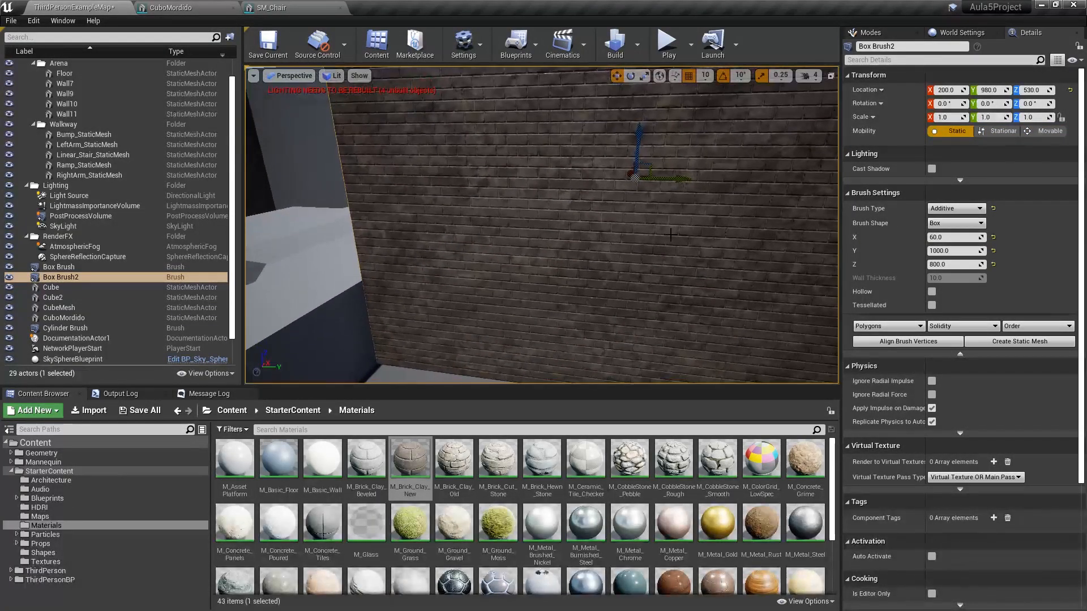
pyautogui.moveTo(539, 238)
pyautogui.mouseDown(button='right')
pyautogui.moveTo(834, 234)
pyautogui.moveTo(795, 244)
pyautogui.moveTo(837, 233)
pyautogui.moveTo(755, 249)
pyautogui.moveTo(818, 249)
pyautogui.mouseUp(button='right')
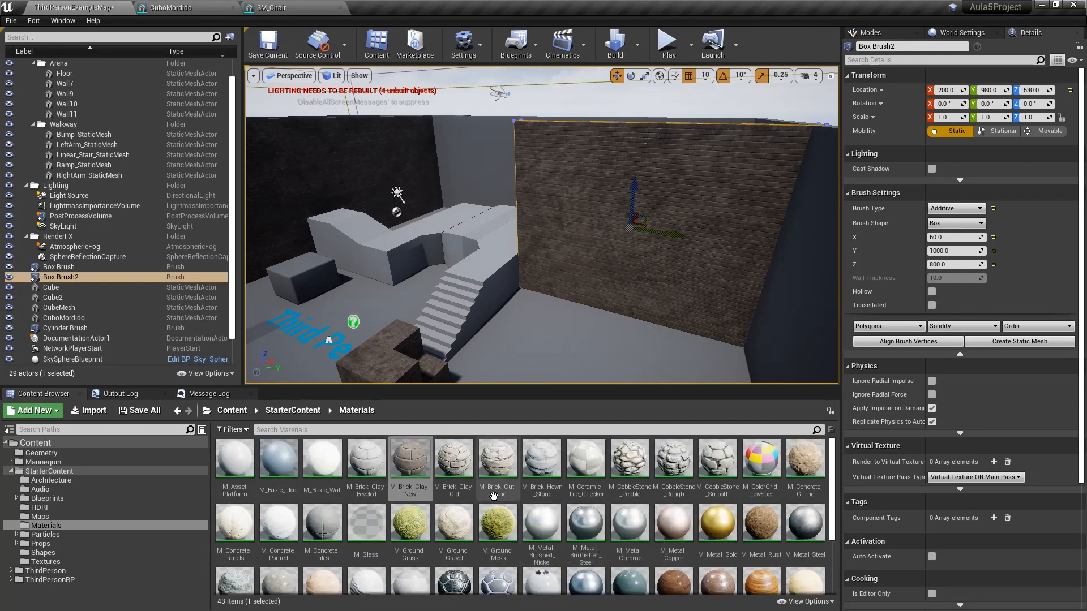
# Step: Look through the StarterContent materials and open M_Wood_Oak for editing
pyautogui.scroll(-5, 587, 473)
pyautogui.scroll(5, 588, 474)
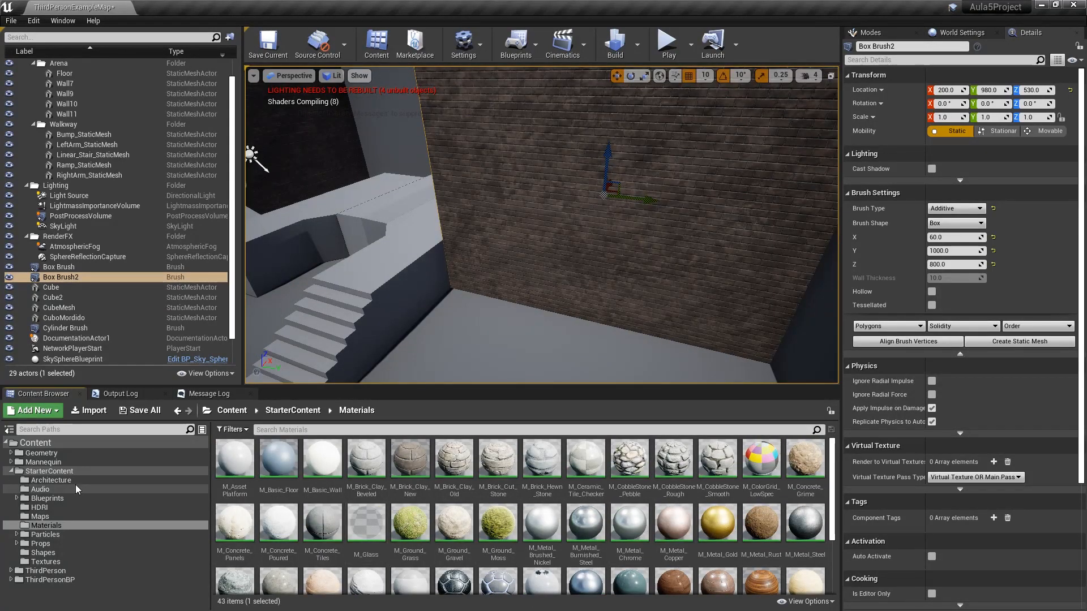
pyautogui.click(677, 524)
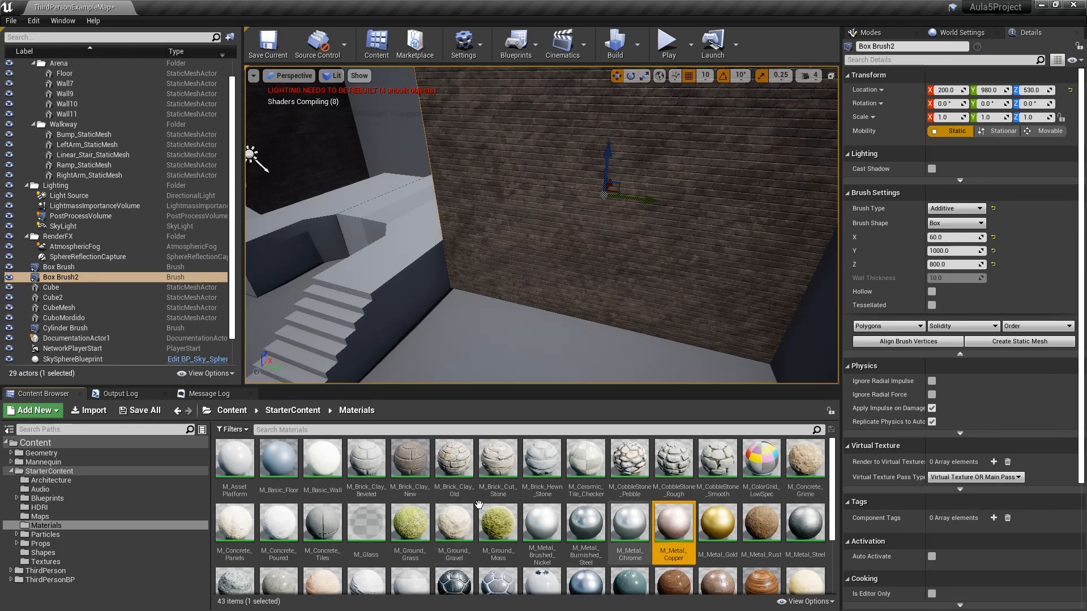
pyautogui.click(370, 525)
pyautogui.click(708, 512)
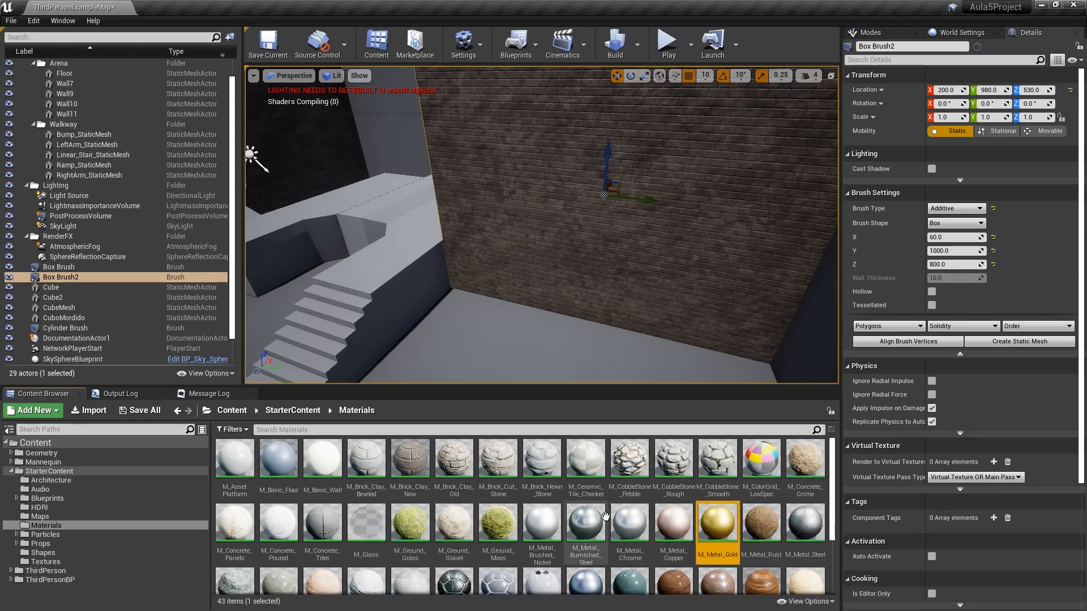
pyautogui.scroll(-1, 713, 509)
pyautogui.click(764, 546)
pyautogui.scroll(-1, 767, 548)
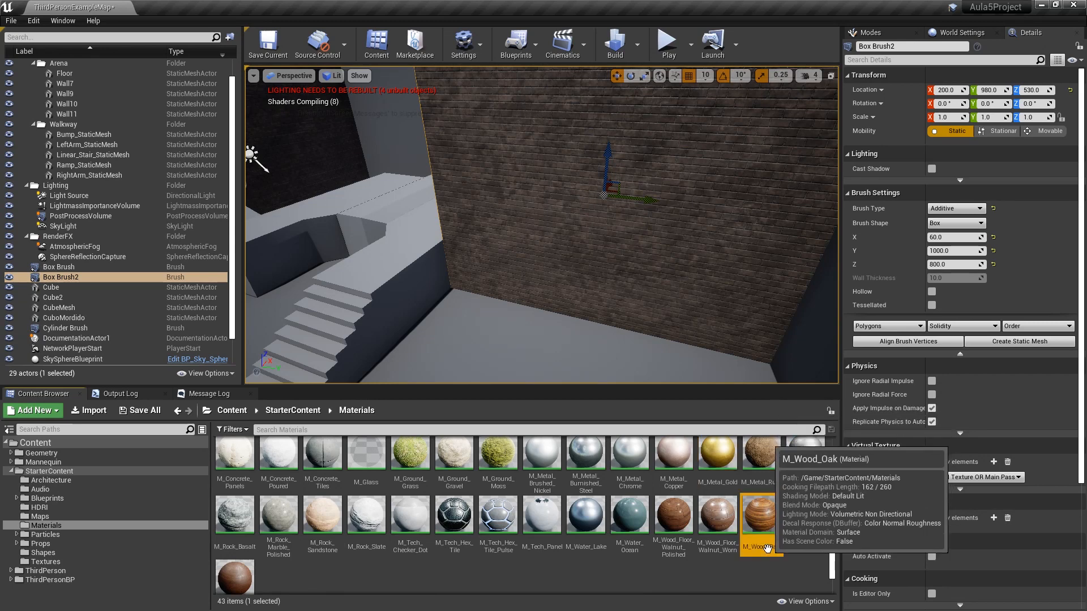
pyautogui.doubleClick(760, 515)
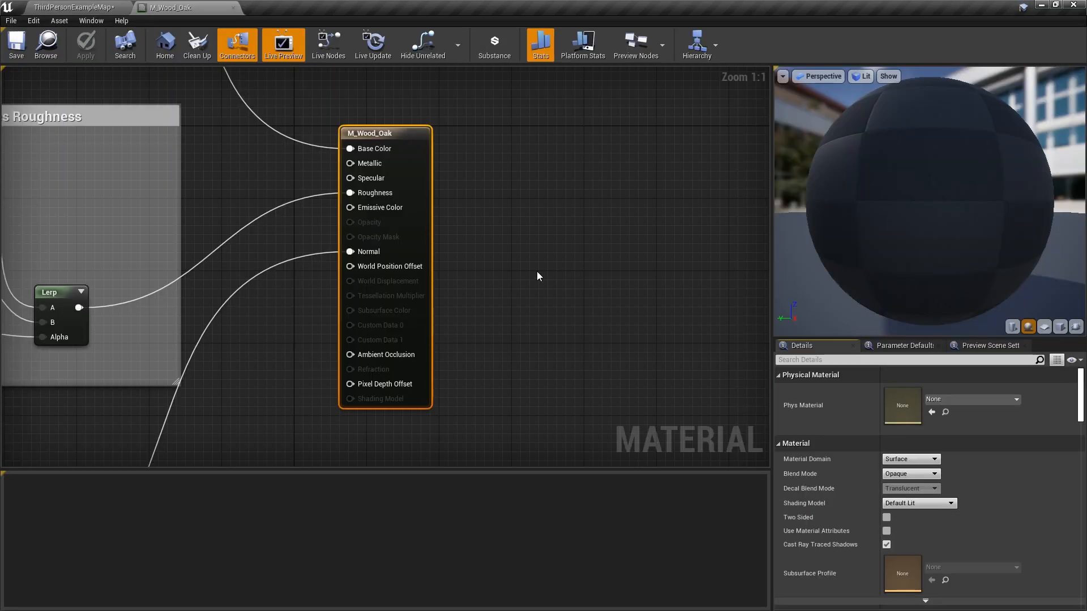
# Step: Look over the M_Wood_Oak graph between the main material node and the Alpha Of Base Color Defines Roughness group
pyautogui.moveTo(501, 236); pyautogui.dragTo(667, 237, button='right')
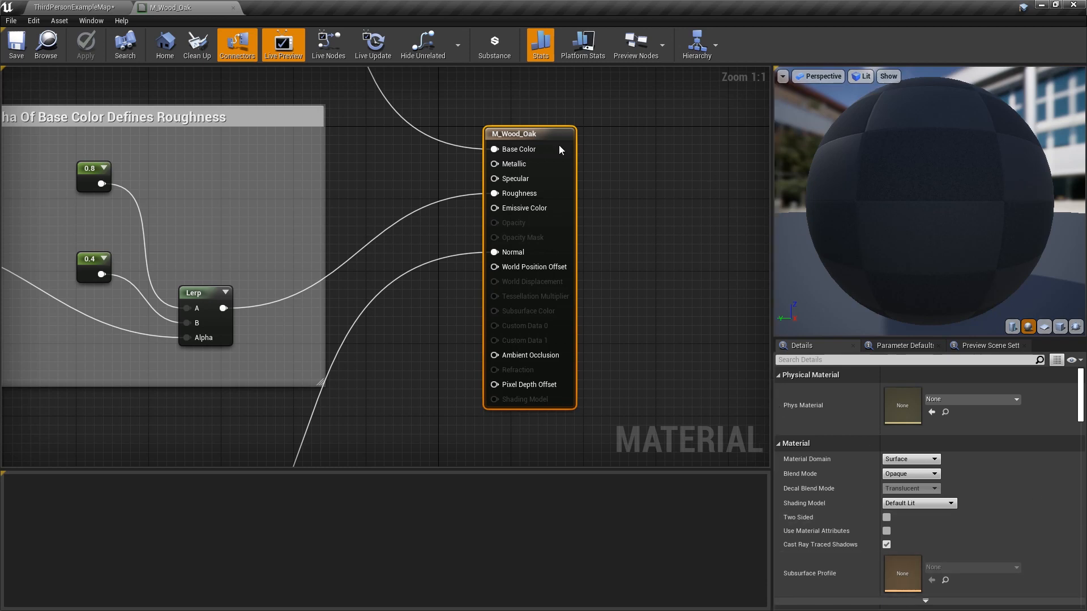
pyautogui.moveTo(559, 150); pyautogui.dragTo(527, 150, button='right')
pyautogui.moveTo(589, 258); pyautogui.dragTo(712, 214, button='right')
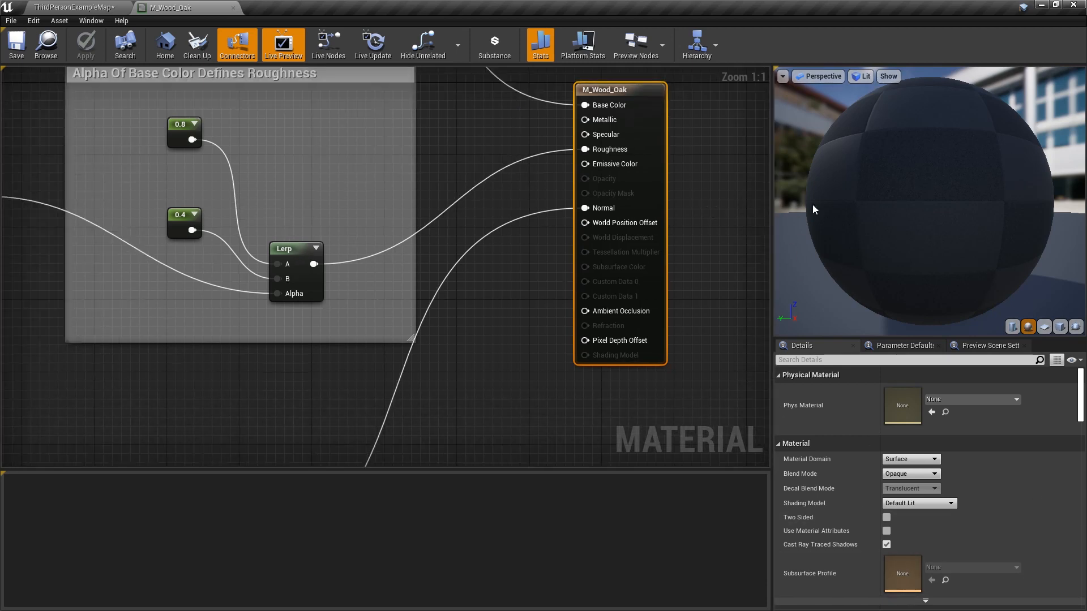
pyautogui.moveTo(490, 189); pyautogui.dragTo(589, 281, button='right')
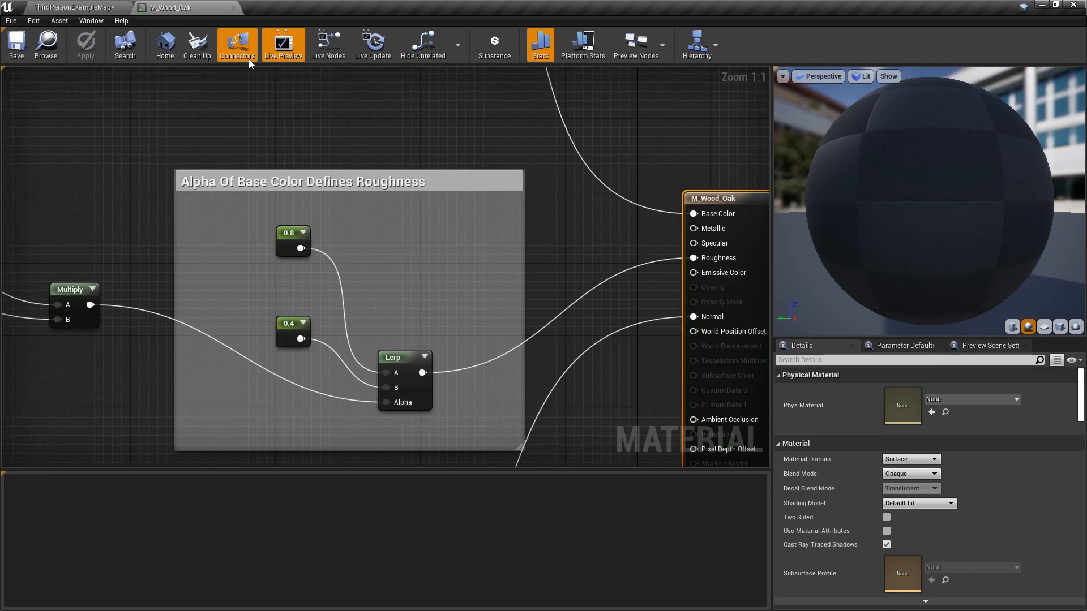
pyautogui.click(92, 23)
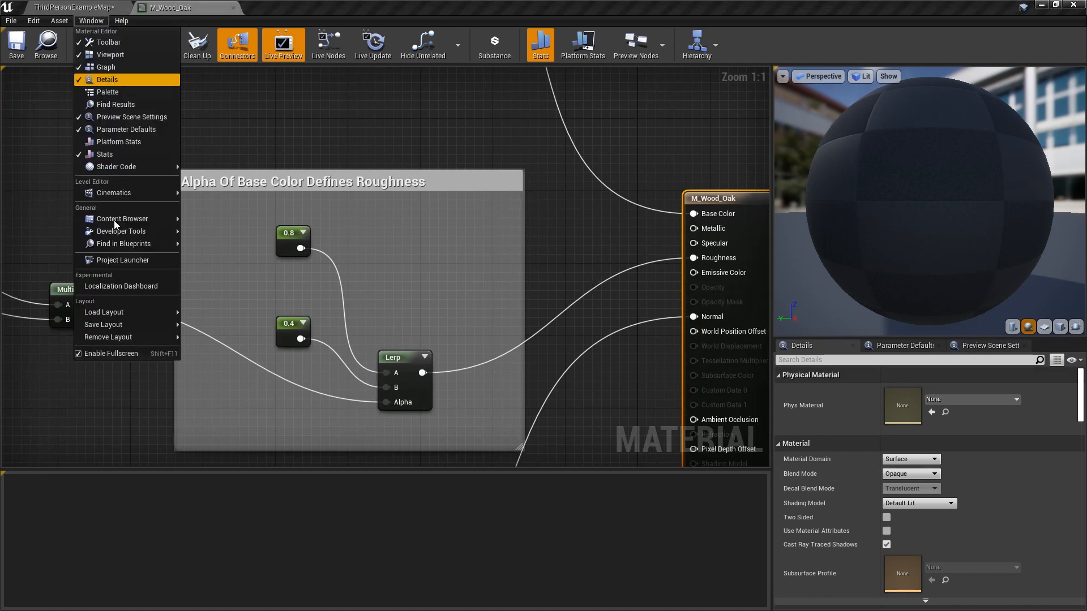
pyautogui.click(636, 147)
pyautogui.moveTo(636, 147); pyautogui.dragTo(453, 146, button='right')
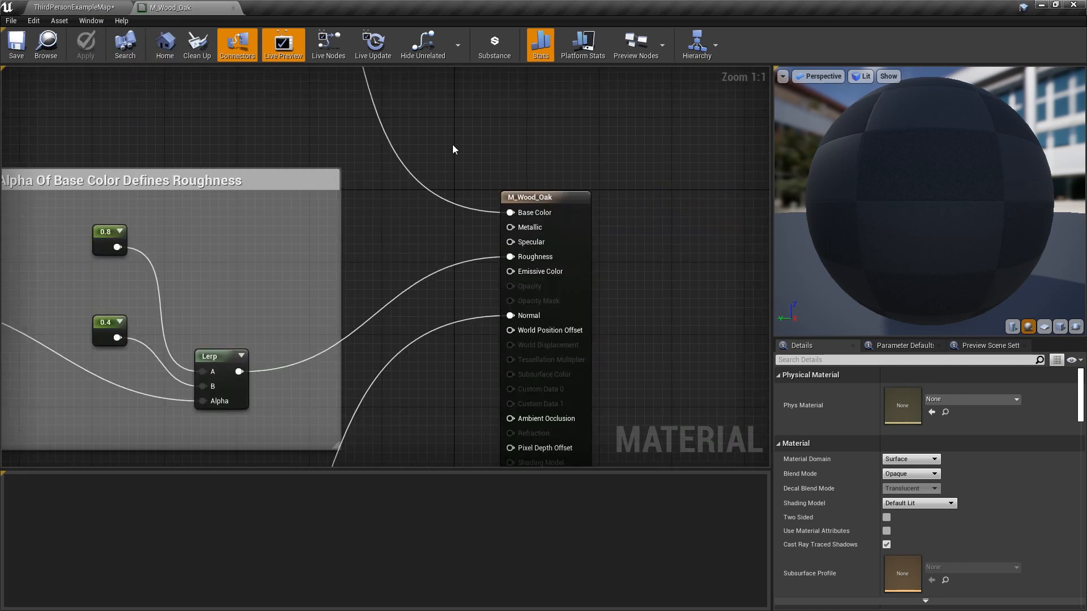
# Step: Examine the main M_Wood_Oak node and the connections into its Base Color, Roughness and Normal inputs
pyautogui.moveTo(285, 130); pyautogui.dragTo(238, 97, button='right')
pyautogui.scroll(-1, 441, 162)
pyautogui.scroll(-1, 442, 168)
pyautogui.scroll(1, 409, 148)
pyautogui.scroll(1, 453, 185)
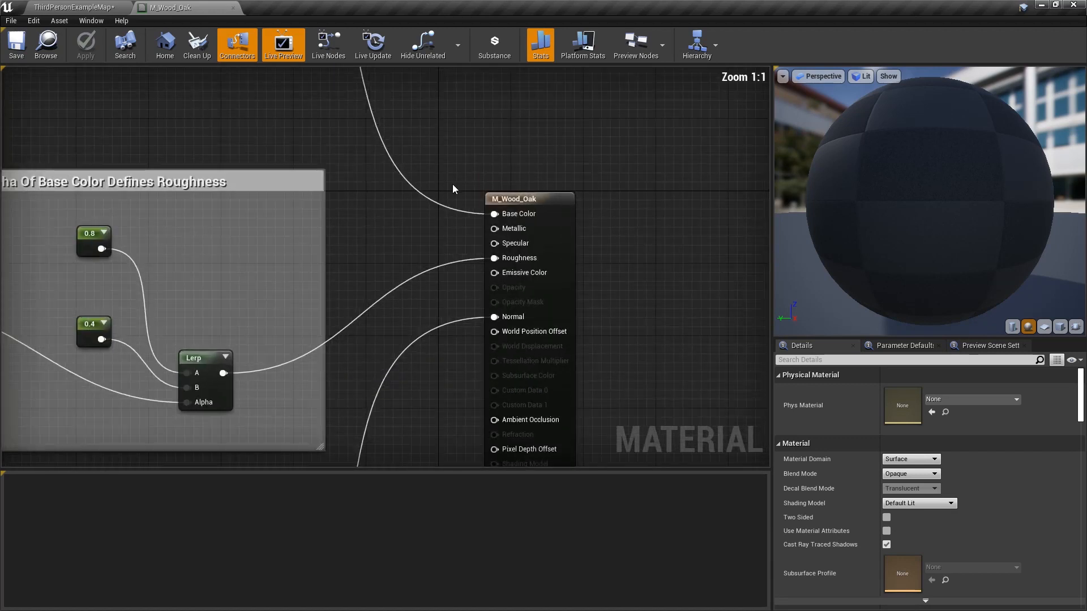
pyautogui.moveTo(488, 196); pyautogui.dragTo(608, 234)
pyautogui.moveTo(439, 242); pyautogui.dragTo(441, 211, button='right')
pyautogui.moveTo(440, 211); pyautogui.dragTo(584, 247)
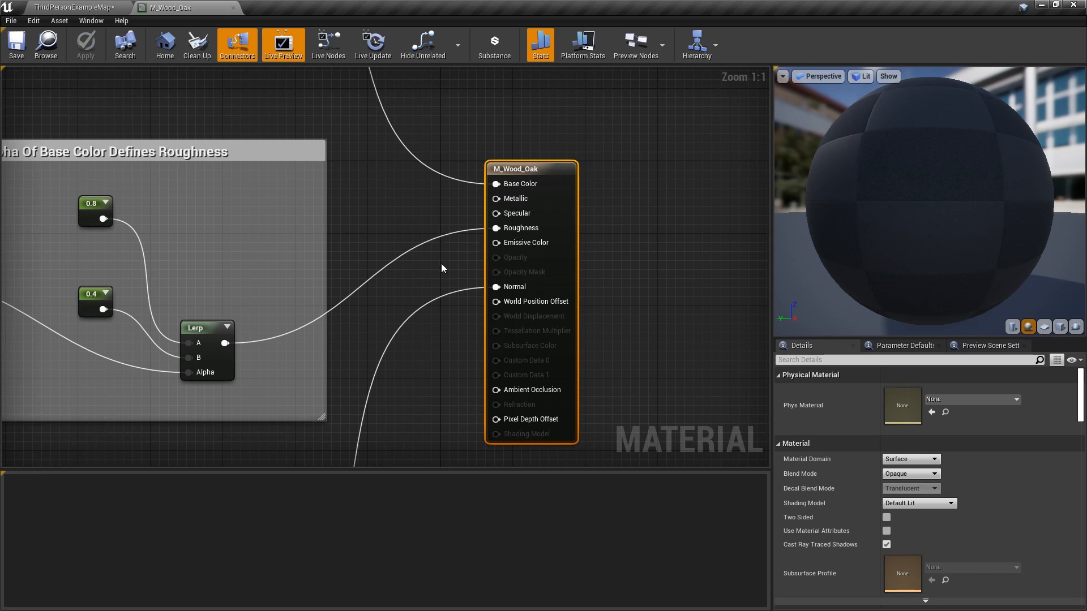
pyautogui.moveTo(442, 265); pyautogui.dragTo(450, 235, button='right')
pyautogui.moveTo(450, 235); pyautogui.dragTo(634, 271)
pyautogui.click(414, 397)
# Step: Follow the Normal connection back to the NormalTextureSamples group and inspect its Texture Sample node's properties
pyautogui.moveTo(414, 398); pyautogui.dragTo(533, 252, button='right')
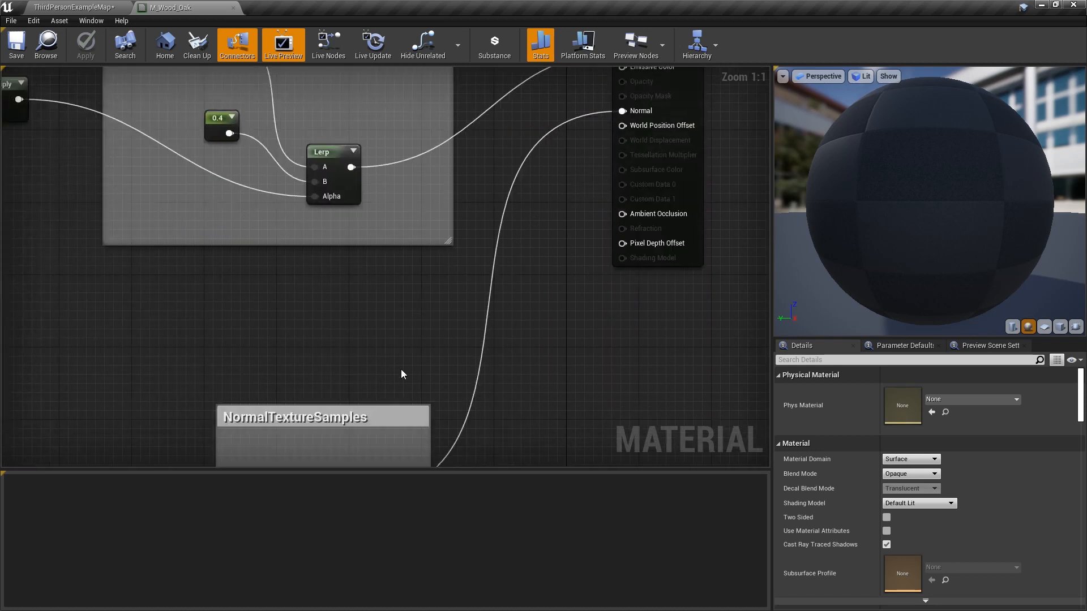
pyautogui.moveTo(401, 375); pyautogui.dragTo(473, 247, button='right')
pyautogui.moveTo(290, 293); pyautogui.dragTo(355, 218, button='right')
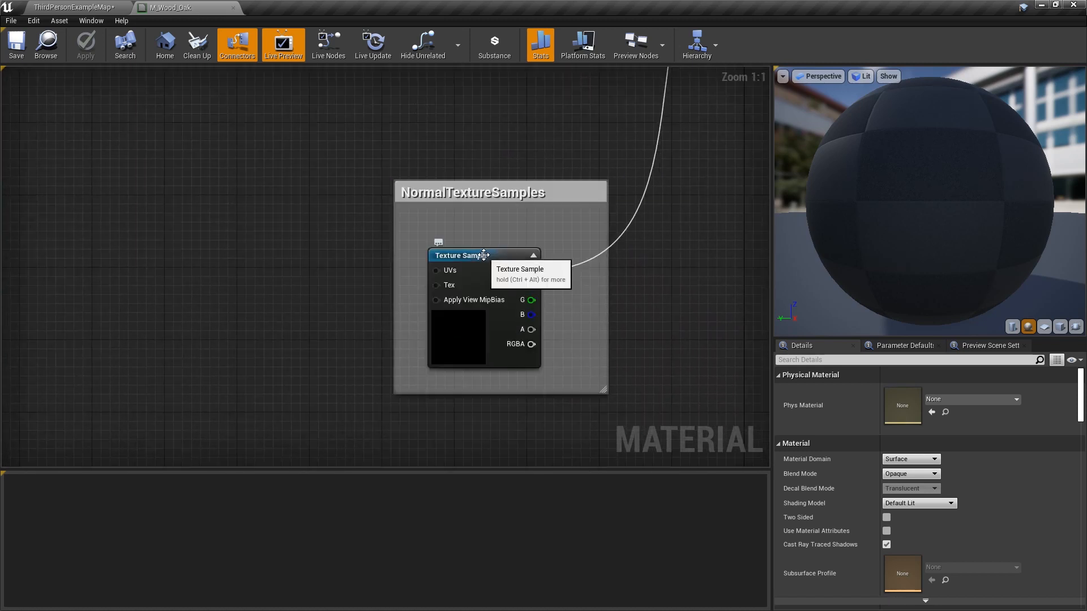
pyautogui.click(484, 255)
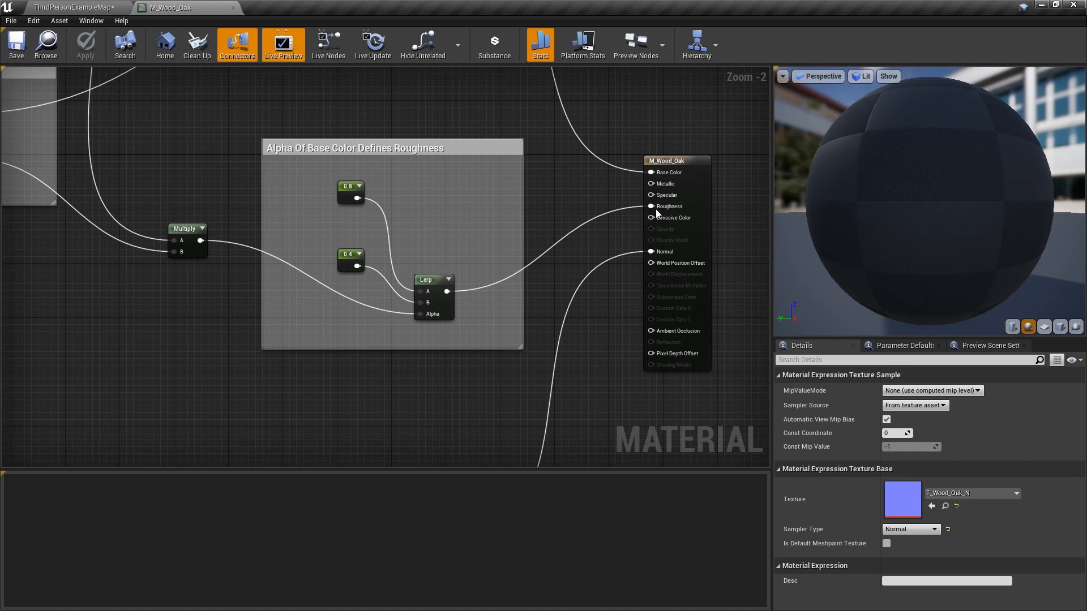
# Step: Select the main M_Wood_Oak node and inspect the Texture Sample node in the BaseColorTextureSamples group
pyautogui.click(681, 163)
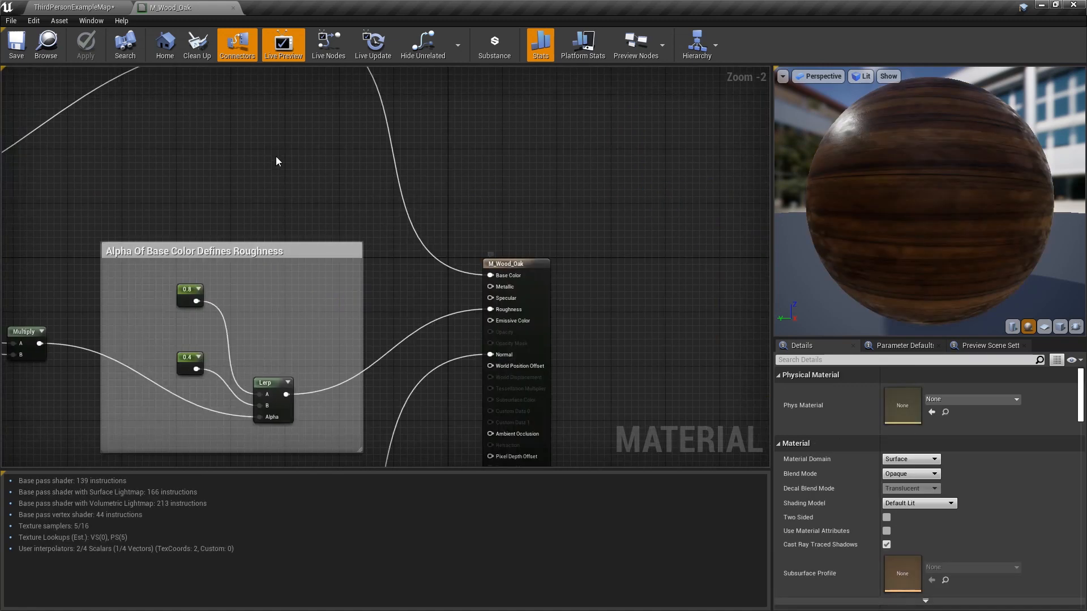
pyautogui.moveTo(277, 158); pyautogui.dragTo(473, 177, button='right')
pyautogui.moveTo(370, 210); pyautogui.dragTo(450, 180, button='right')
pyautogui.click(169, 264)
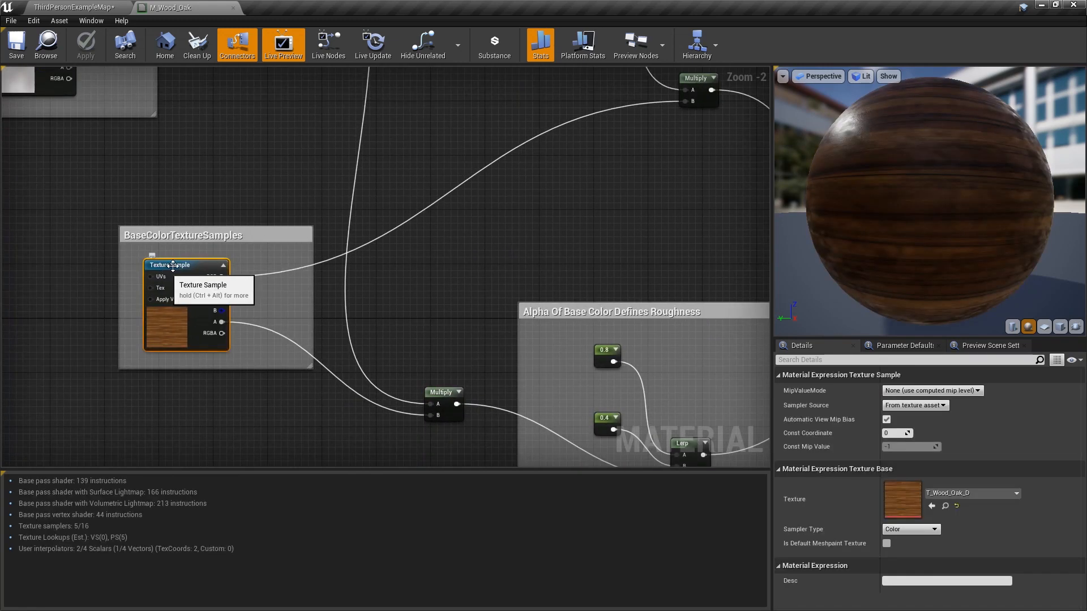
# Step: Examine the Macro Texture Variation and Reduce Macro Contrast groups and follow their connections back to the main M_Wood_Oak node
pyautogui.moveTo(550, 148); pyautogui.dragTo(551, 377, button='right')
pyautogui.moveTo(376, 226); pyautogui.dragTo(589, 277, button='right')
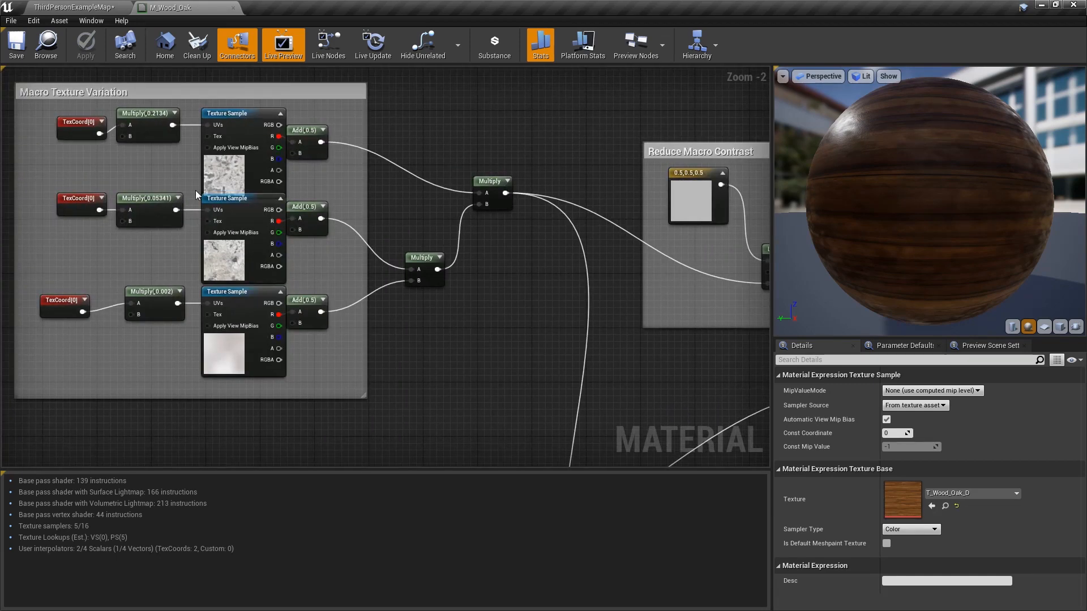
pyautogui.moveTo(580, 422); pyautogui.dragTo(370, 347, button='right')
pyautogui.moveTo(258, 255); pyautogui.dragTo(444, 295, button='right')
pyautogui.moveTo(572, 303); pyautogui.dragTo(331, 205, button='right')
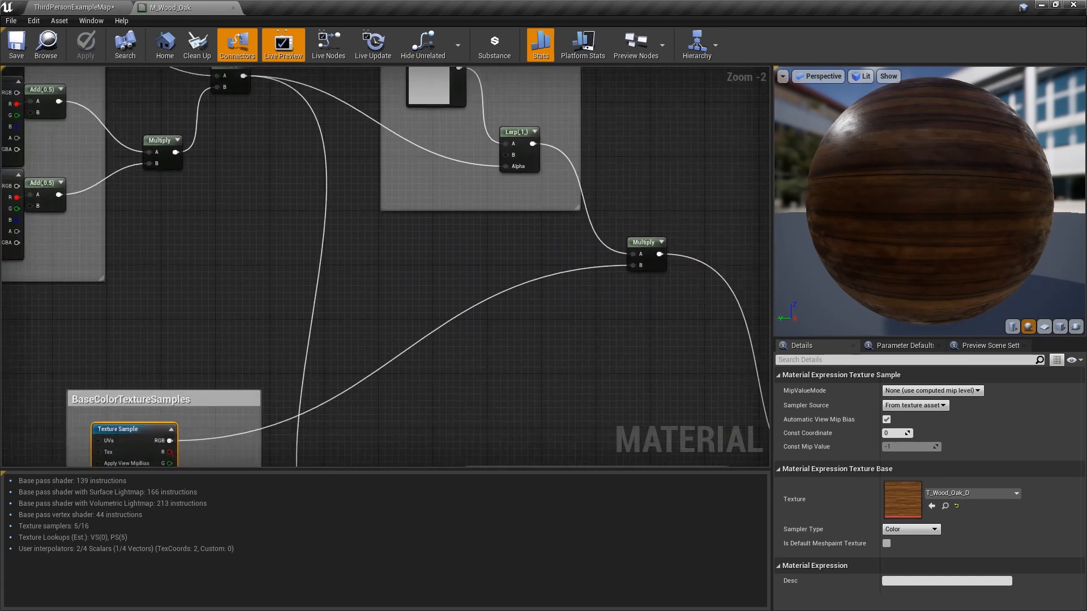
pyautogui.moveTo(668, 430); pyautogui.dragTo(293, 208, button='right')
pyautogui.moveTo(398, 358); pyautogui.dragTo(481, 191, button='right')
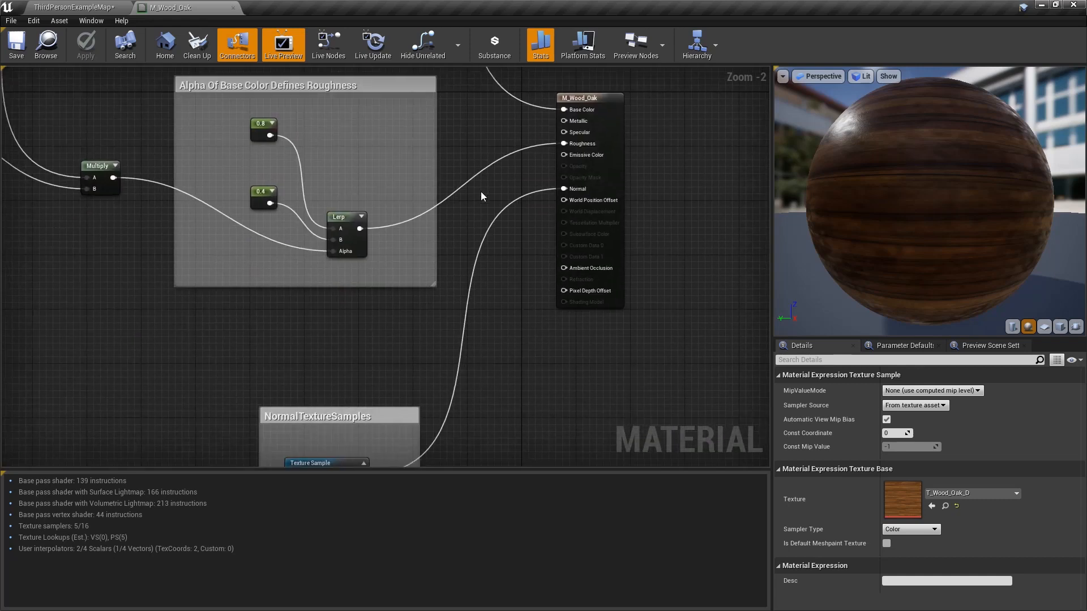
pyautogui.moveTo(457, 245); pyautogui.dragTo(577, 437, button='right')
pyautogui.moveTo(514, 220); pyautogui.dragTo(342, 103, button='right')
# Step: Close the M_Wood_Oak material and create a folder named Materials directly under Content
pyautogui.middleClick(183, 5)
pyautogui.click(38, 453)
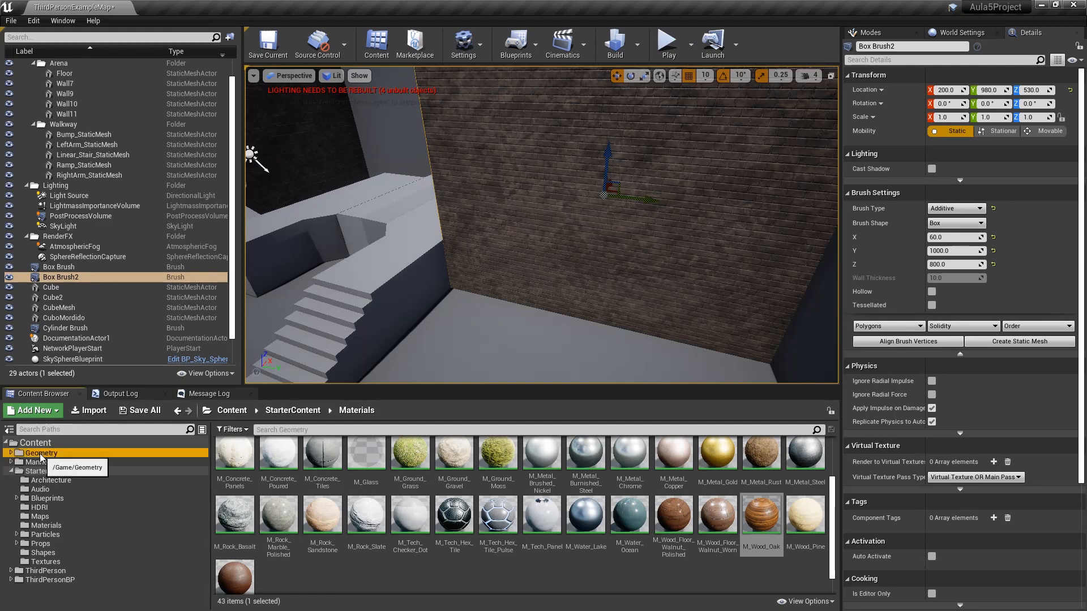
pyautogui.click(30, 445)
pyautogui.rightClick(30, 445)
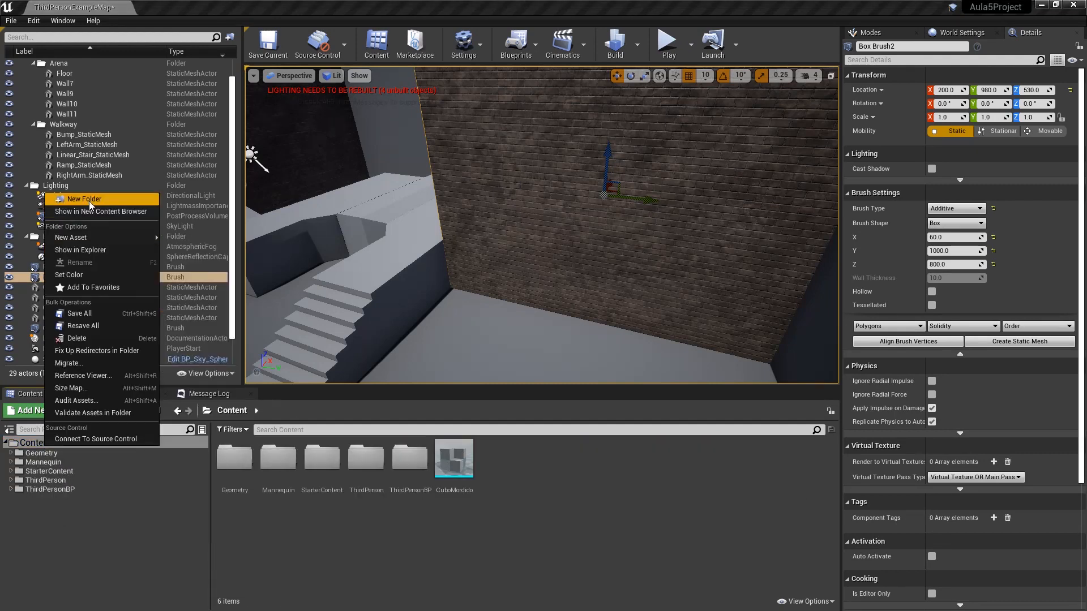
pyautogui.click(68, 203)
pyautogui.write('Materi')
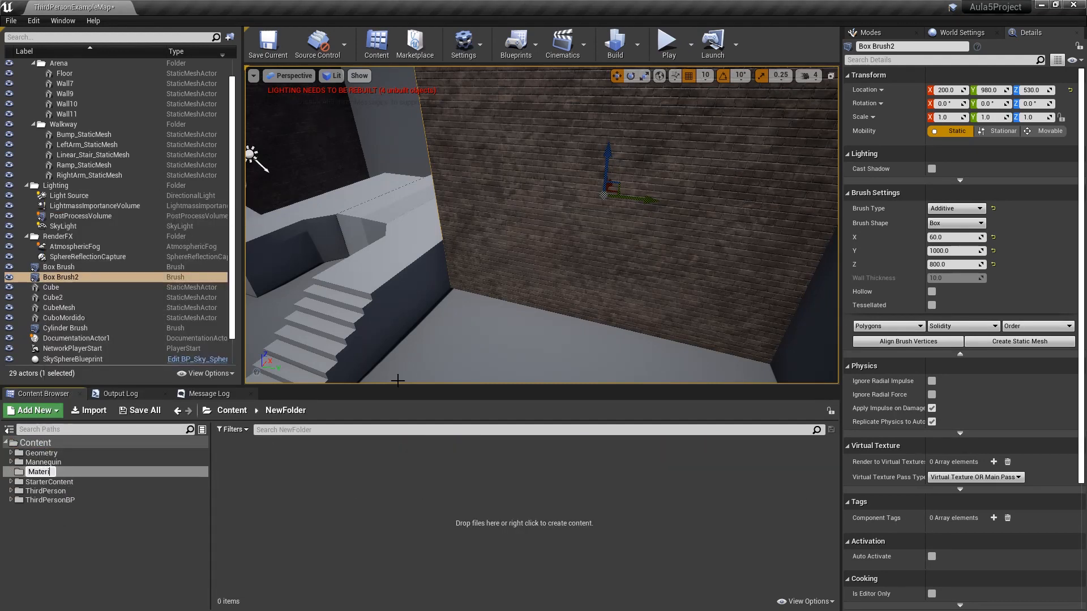
pyautogui.write('als')
pyautogui.press('Return')
# Step: Create a material named M_Aula in the new Materials folder and open it for editing
pyautogui.rightClick(335, 458)
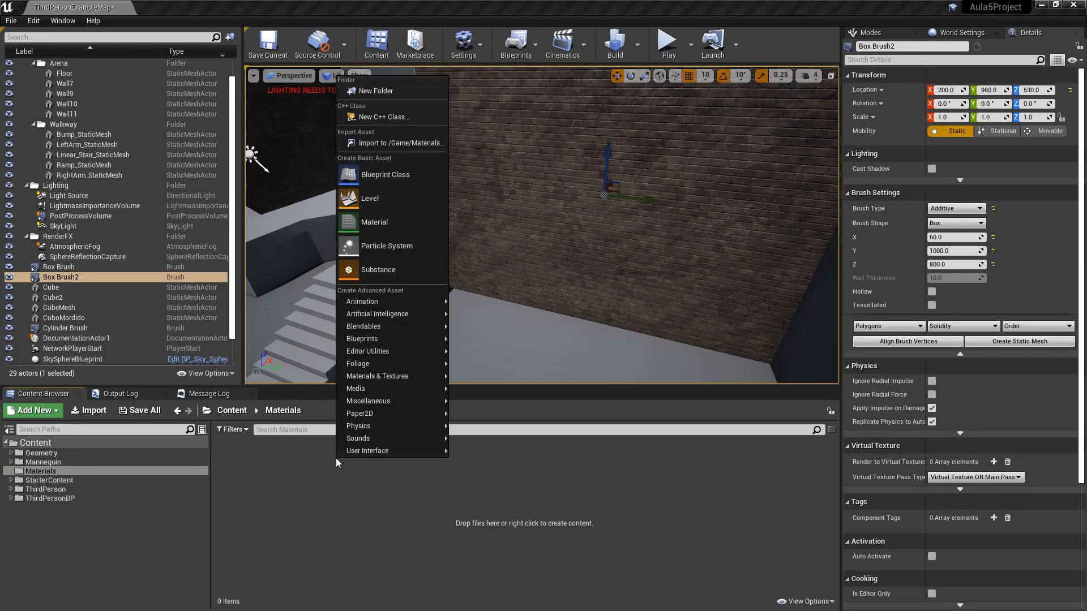
pyautogui.click(388, 222)
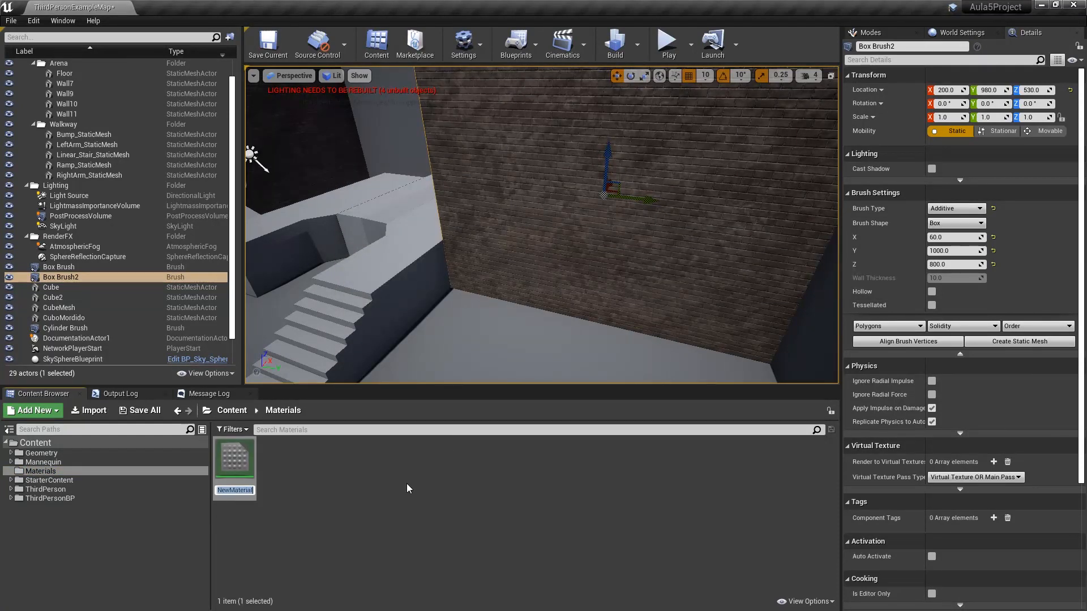
pyautogui.write('M_Aula')
pyautogui.press('Return')
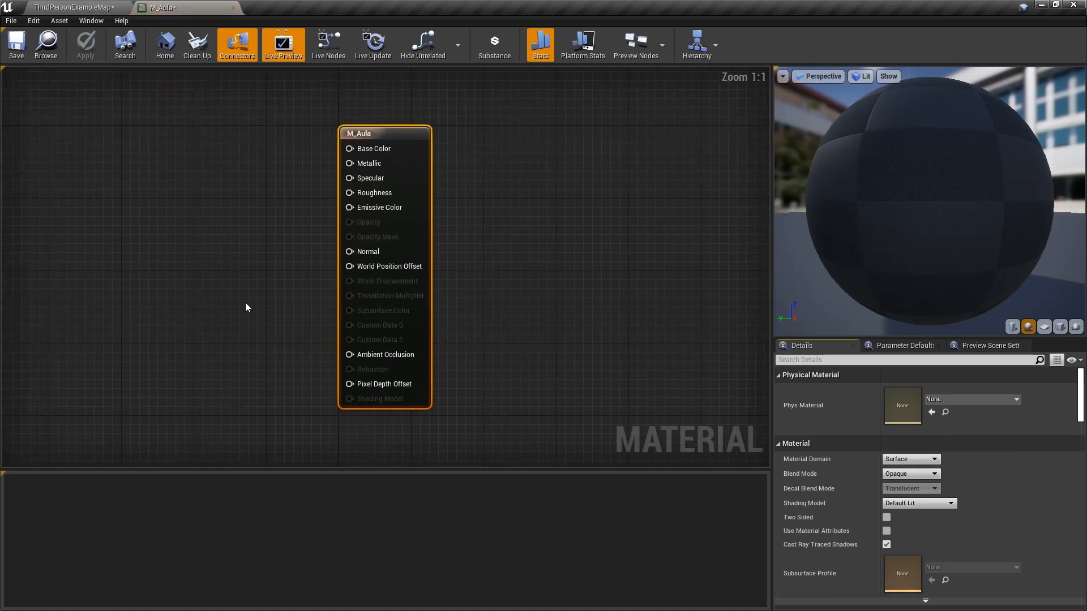
# Step: Add a Constant3Vector node in the empty graph area beside the main M_Aula node
pyautogui.moveTo(263, 226); pyautogui.dragTo(362, 219, button='right')
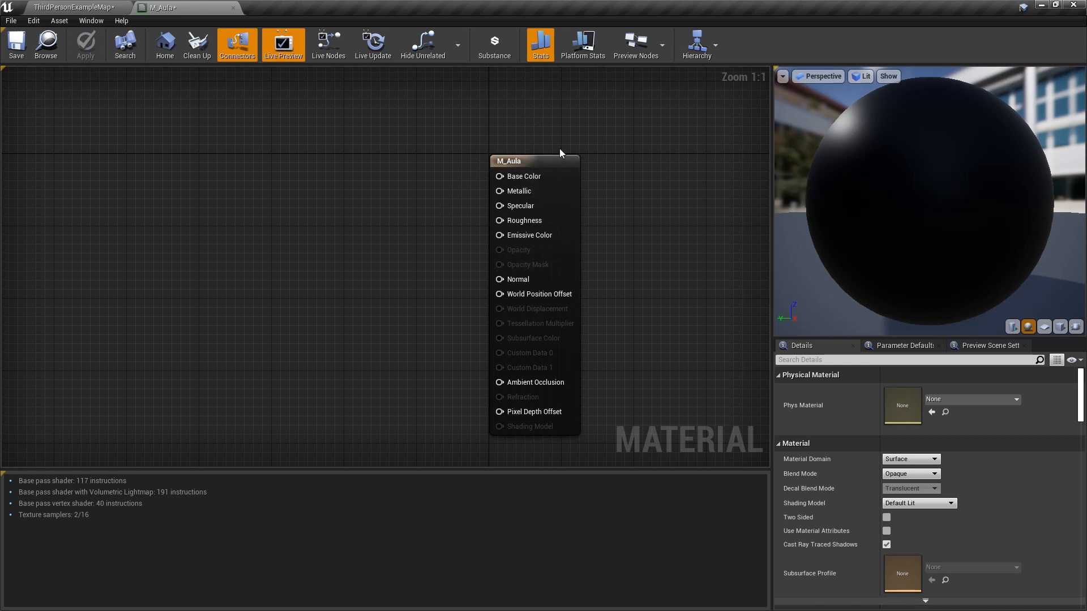
pyautogui.moveTo(283, 124); pyautogui.dragTo(375, 163, button='right')
pyautogui.rightClick(375, 163)
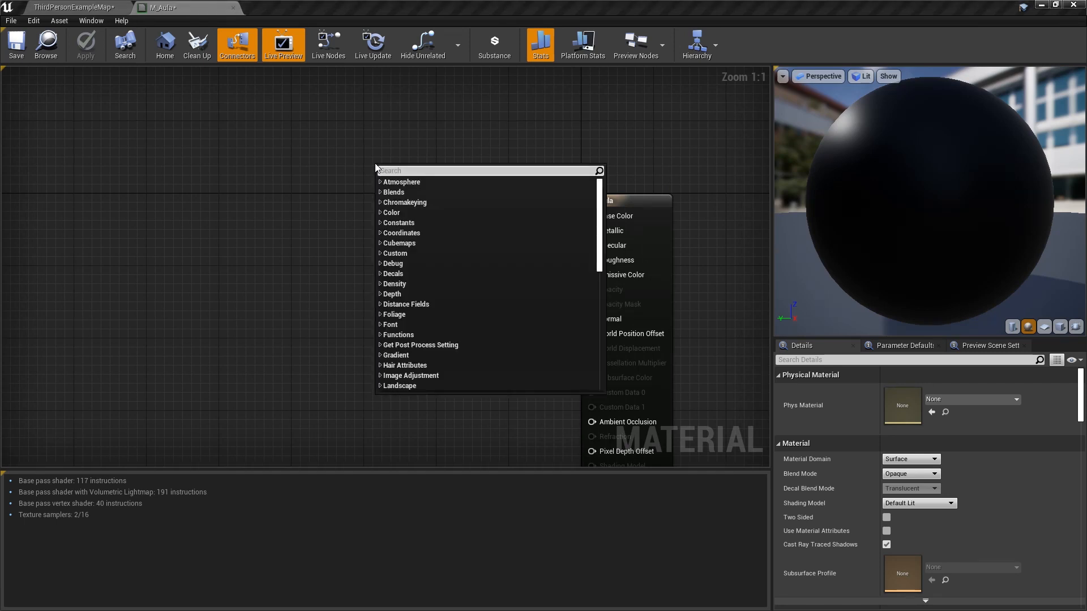
pyautogui.write('constant')
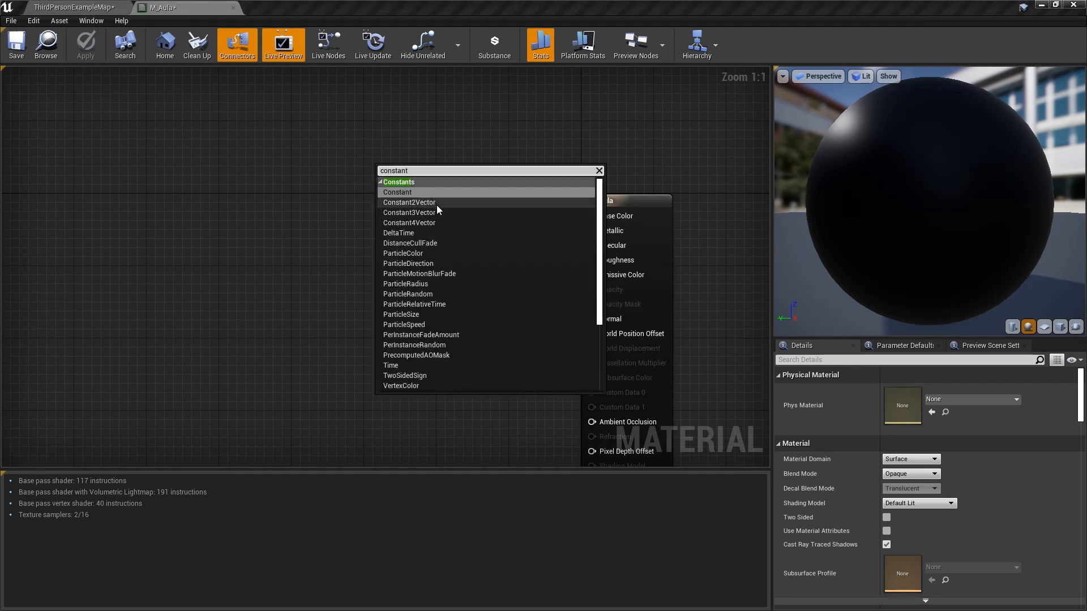
pyautogui.click(407, 212)
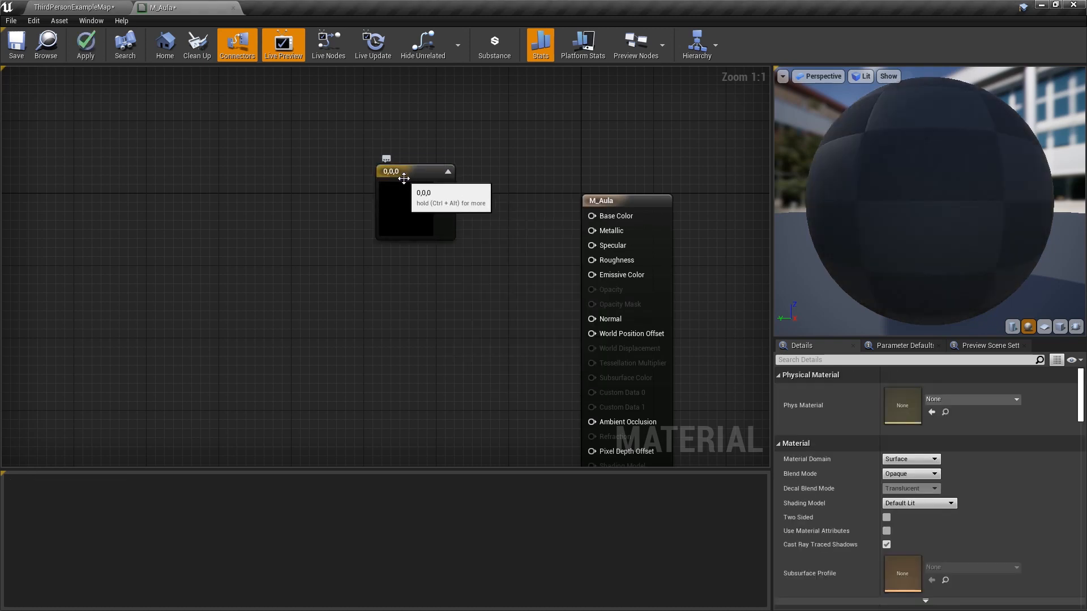
# Step: Set the Constant3Vector node's colour to a dark green of about R 0.0361, G 0.385, B 0.0723
pyautogui.click(403, 178)
pyautogui.doubleClick(404, 177)
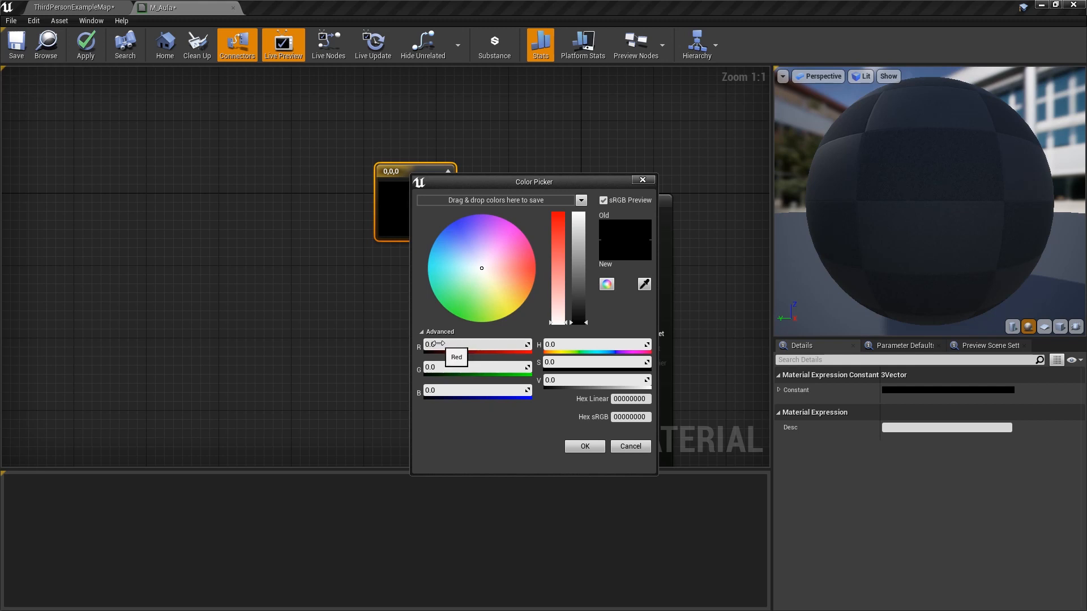
pyautogui.moveTo(434, 344); pyautogui.dragTo(530, 344)
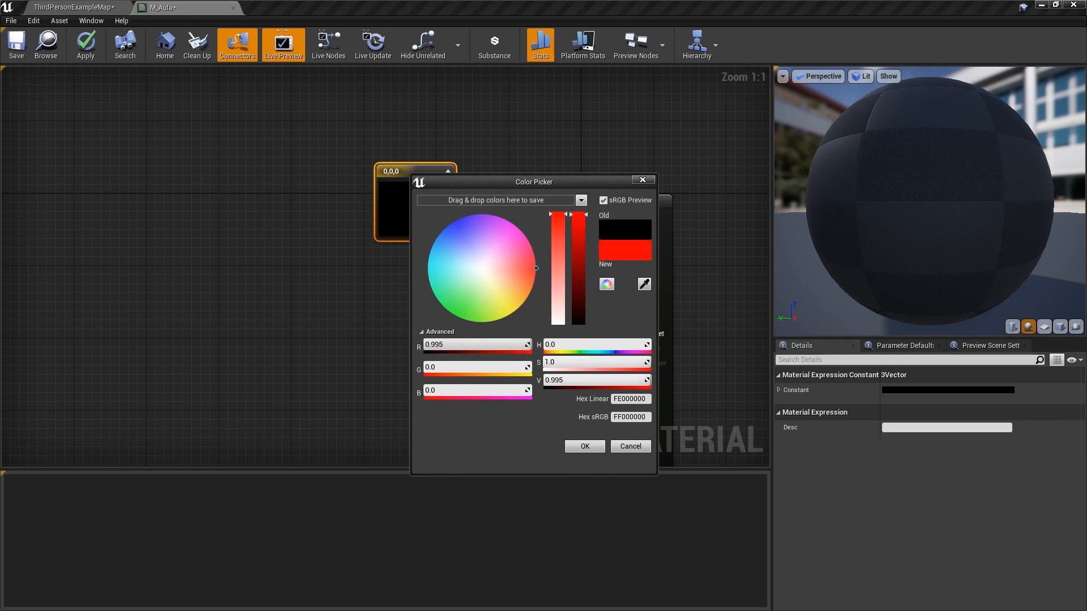
pyautogui.moveTo(430, 366); pyautogui.dragTo(449, 344)
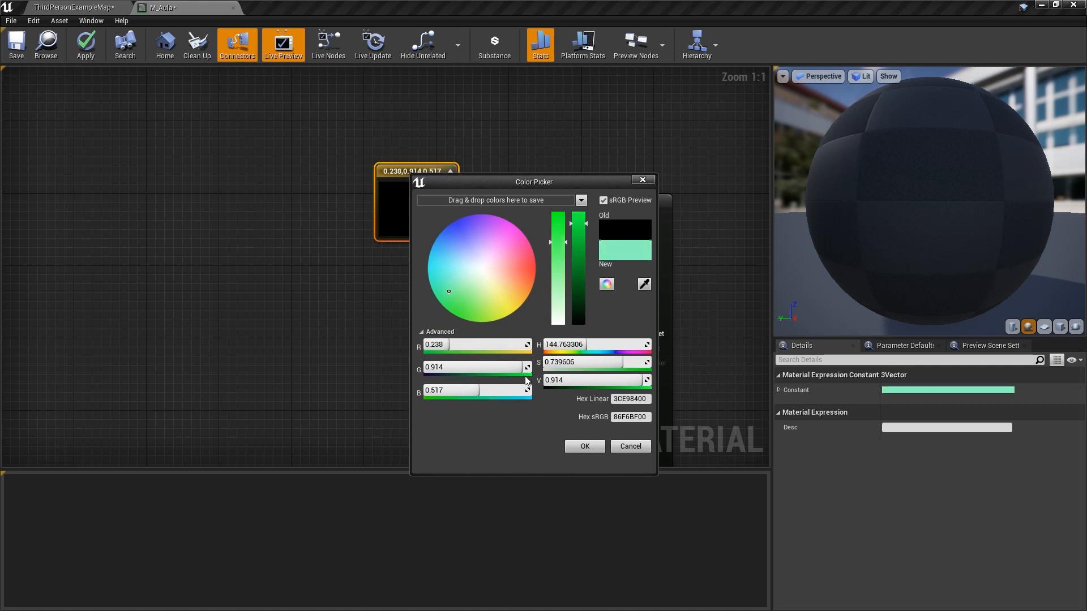
pyautogui.moveTo(498, 389); pyautogui.dragTo(457, 390)
pyautogui.moveTo(582, 228); pyautogui.dragTo(583, 281)
pyautogui.moveTo(560, 242); pyautogui.dragTo(560, 223)
pyautogui.click(585, 447)
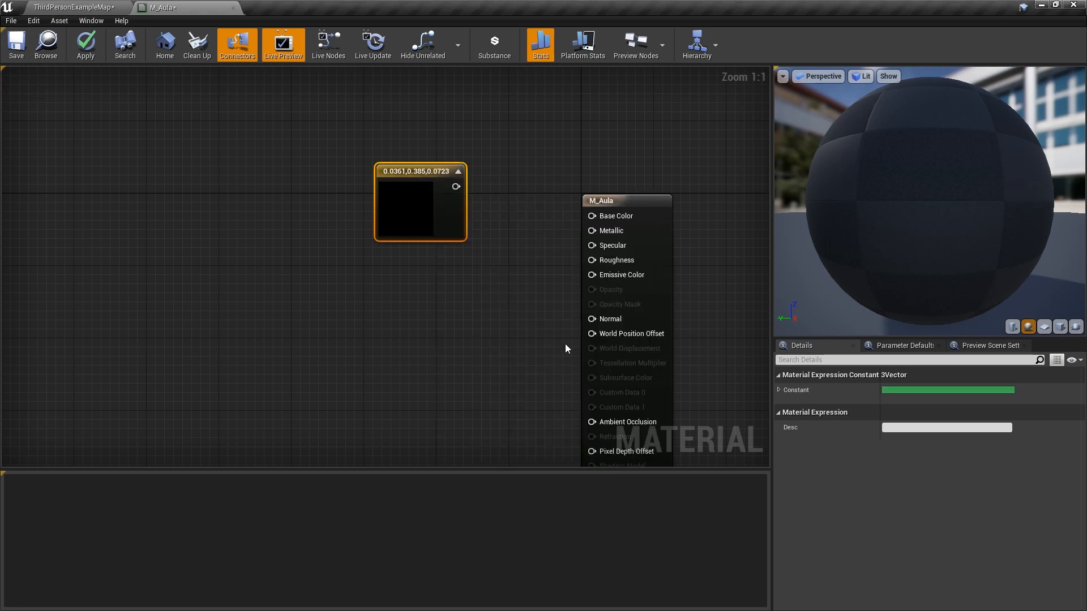
# Step: Connect the green colour node to M_Aula's Base Color input and move the node up, farther from the main node
pyautogui.click(477, 171)
pyautogui.moveTo(476, 171); pyautogui.dragTo(464, 185, button='right')
pyautogui.moveTo(443, 200); pyautogui.dragTo(583, 232)
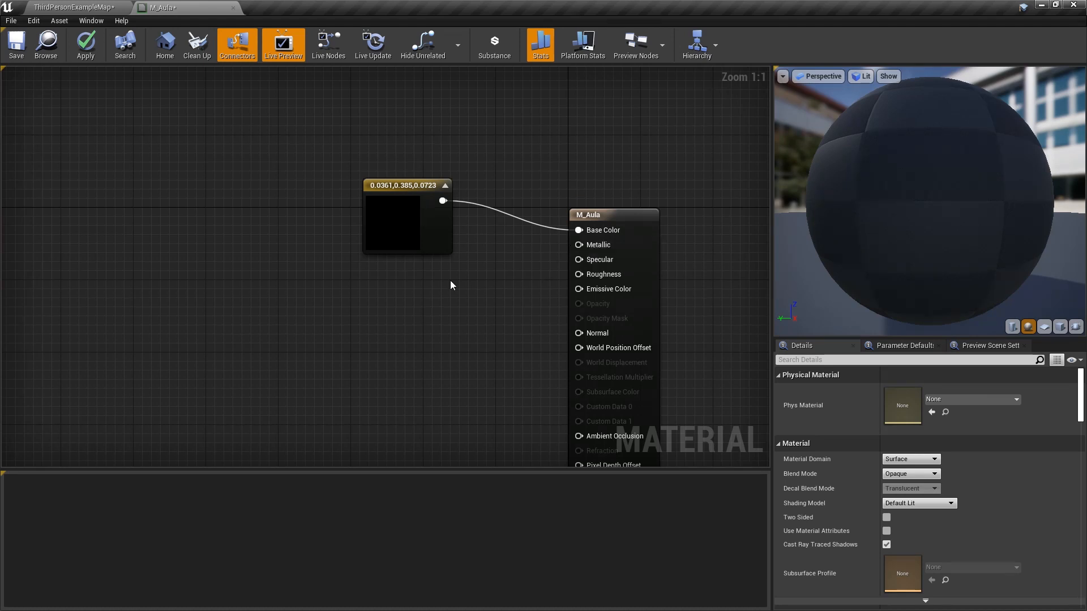
pyautogui.moveTo(415, 184); pyautogui.dragTo(339, 114)
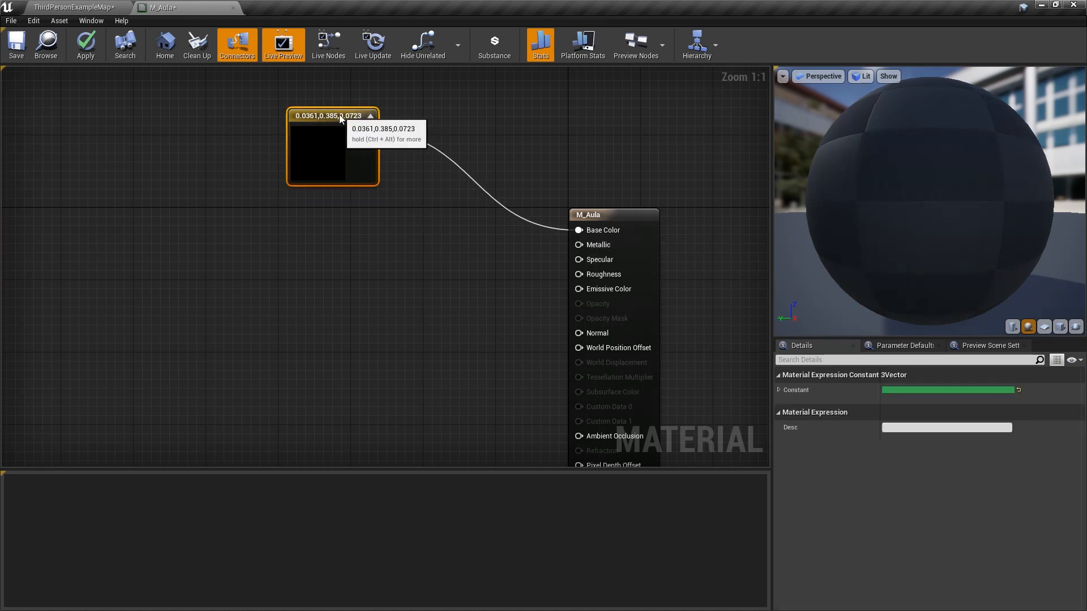
# Step: Add a Constant node below the colour node and connect it to M_Aula's Metallic input
pyautogui.moveTo(260, 90); pyautogui.dragTo(376, 220)
pyautogui.rightClick(376, 220)
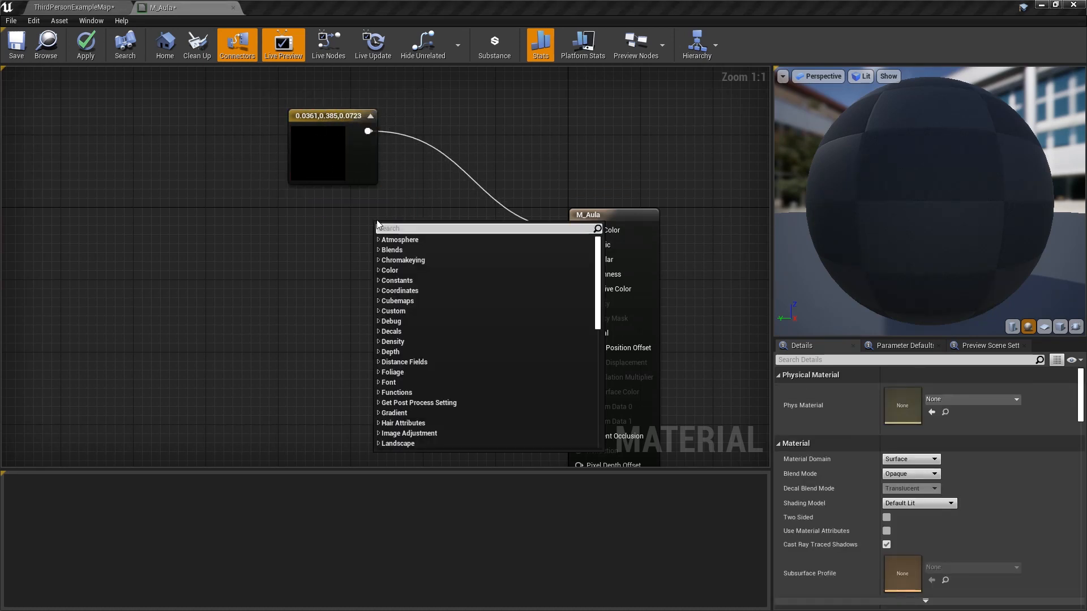
pyautogui.write('constant')
pyautogui.click(401, 249)
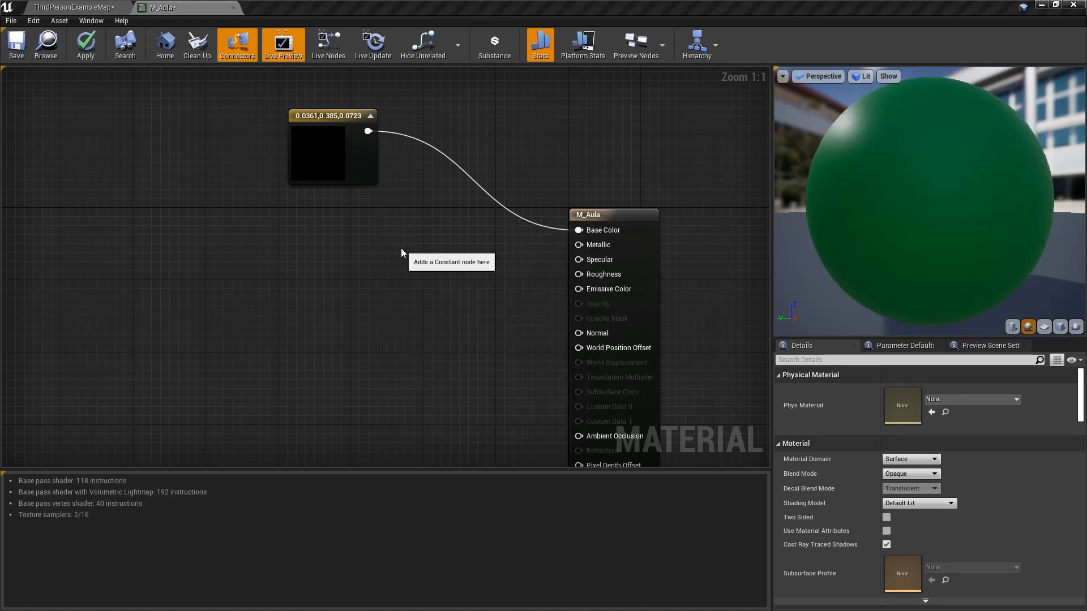
pyautogui.moveTo(380, 231); pyautogui.dragTo(579, 245)
# Step: Set the Metallic constant's value to 1, tidy the node's position, and rotate the preview sphere to check the metallic look
pyautogui.click(909, 390)
pyautogui.write('1')
pyautogui.press('Return')
pyautogui.moveTo(415, 247); pyautogui.dragTo(370, 229)
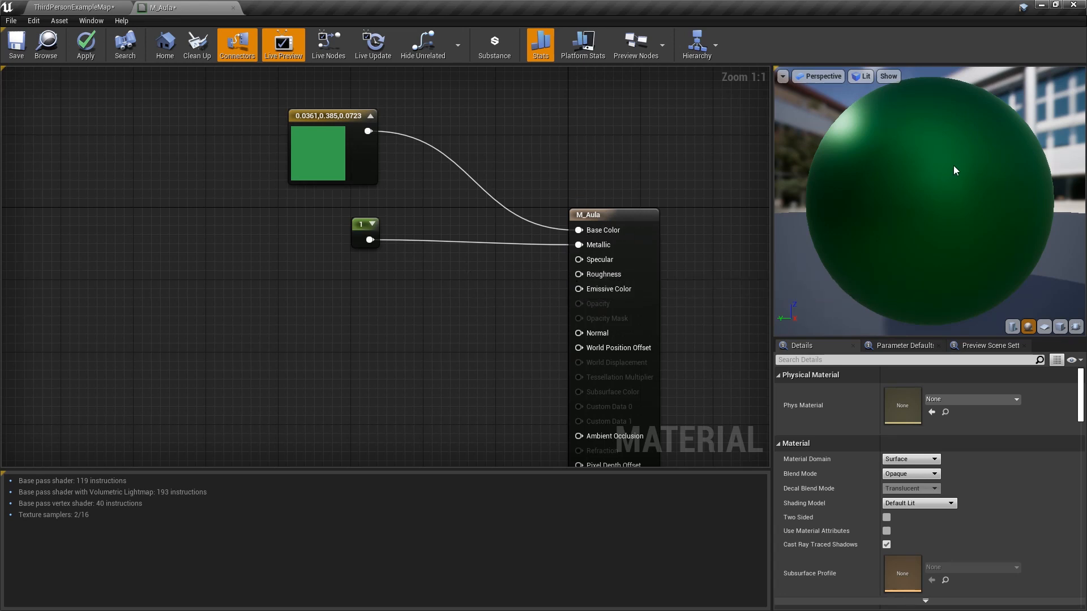
pyautogui.moveTo(1012, 168)
pyautogui.mouseDown()
pyautogui.moveTo(948, 172)
pyautogui.moveTo(1007, 164)
pyautogui.mouseUp()
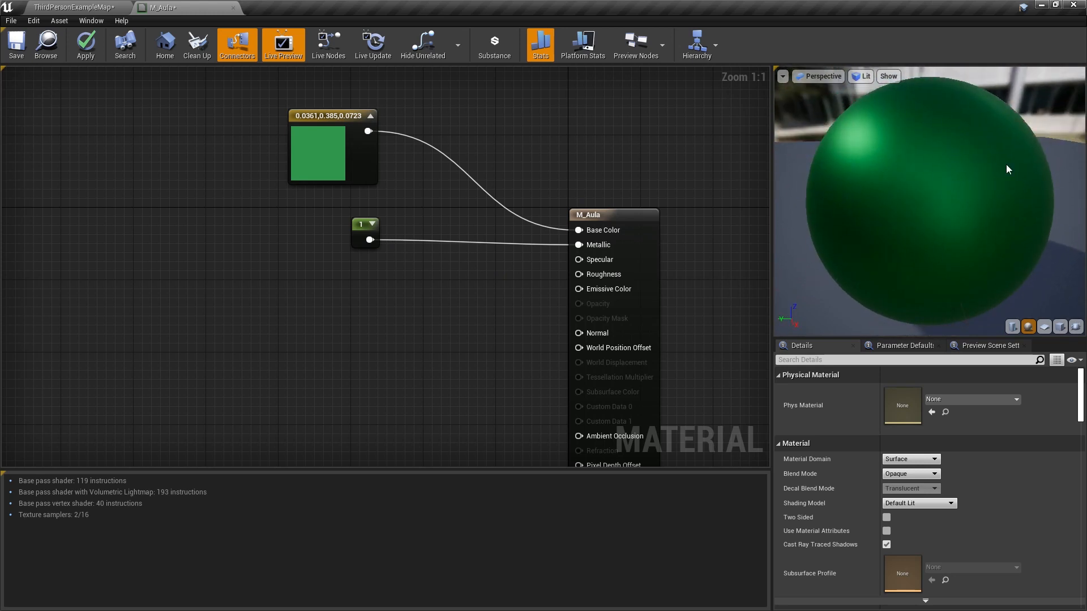
# Step: Duplicate the Metallic Constant node and place the copy just below the original
pyautogui.click(364, 234)
pyautogui.hotkey('ctrl', 'c')
pyautogui.click(398, 276)
pyautogui.hotkey('ctrl', 'v')
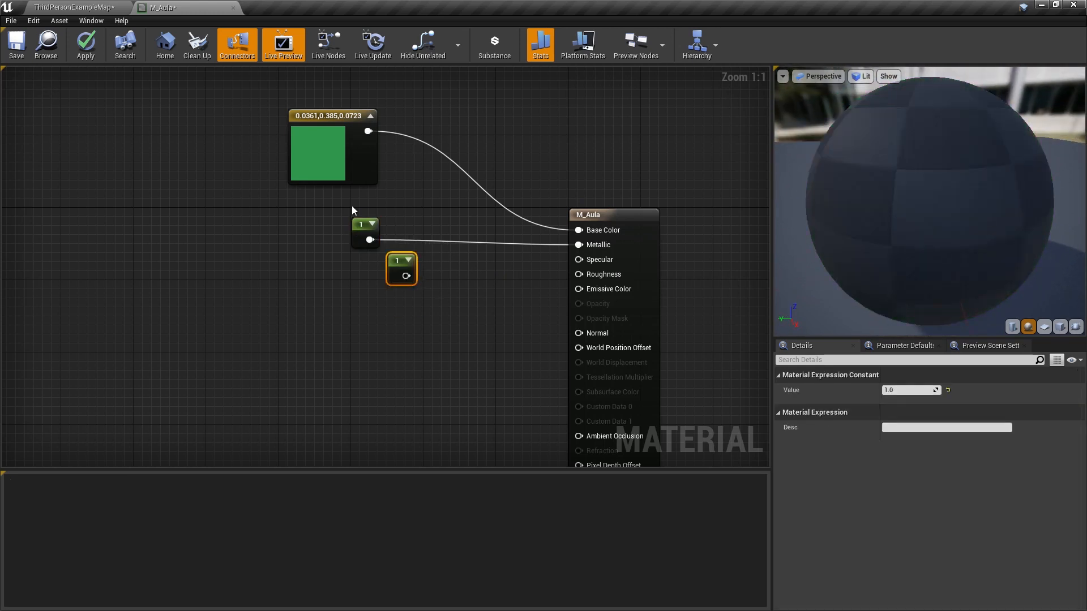
# Step: Set the unconnected constant node's value to 0 and connect it to the material's Roughness input
pyautogui.click(909, 390)
pyautogui.write('0')
pyautogui.press('Return')
pyautogui.moveTo(406, 276); pyautogui.dragTo(579, 274)
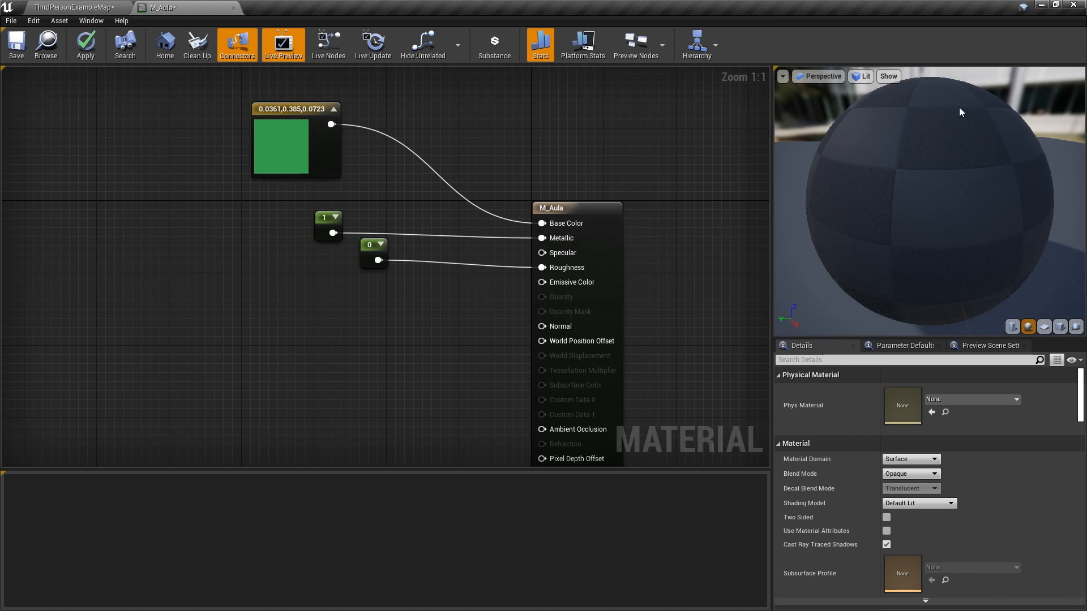
# Step: Turn off sky lighting in the preview scene's lighting settings and set the directional light intensity to 0
pyautogui.click(988, 348)
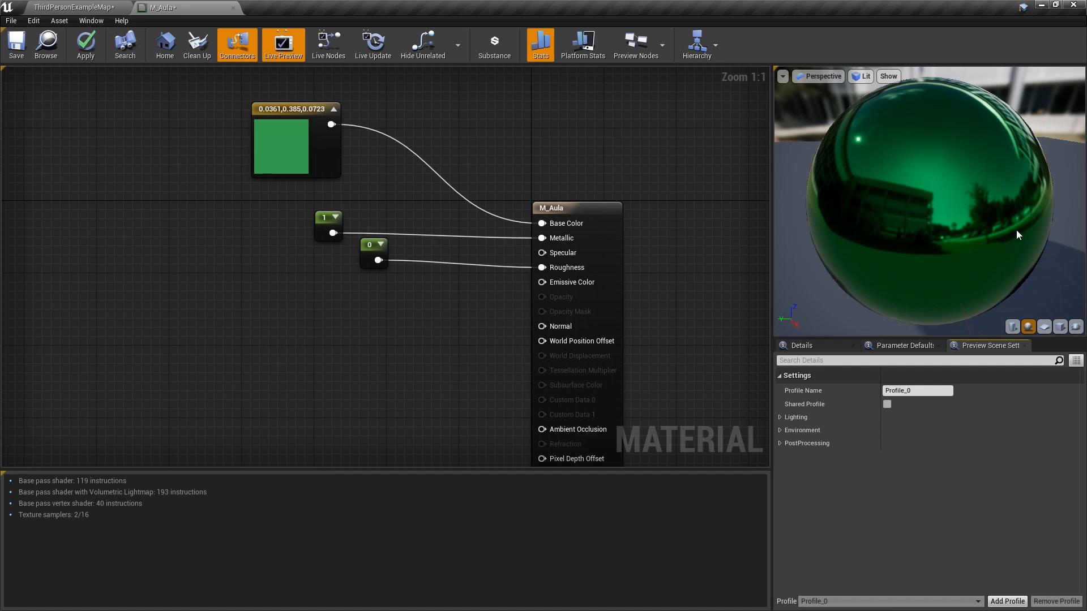
pyautogui.scroll(-3, 1047, 198)
pyautogui.moveTo(1055, 199); pyautogui.dragTo(1030, 178)
pyautogui.click(792, 420)
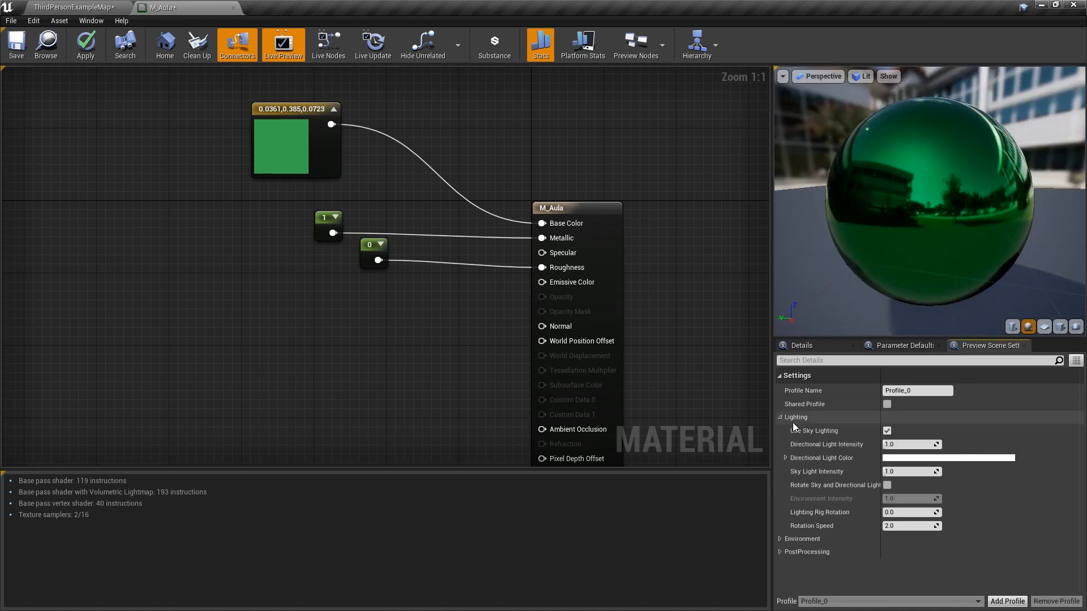
pyautogui.click(887, 431)
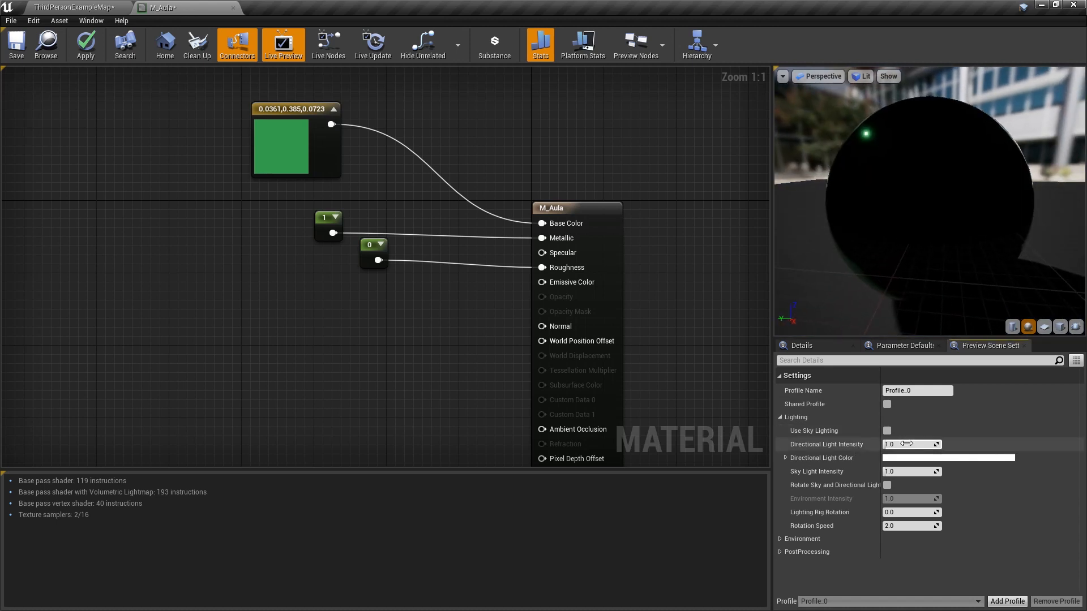
pyautogui.click(906, 444)
pyautogui.write('0')
pyautogui.press('Return')
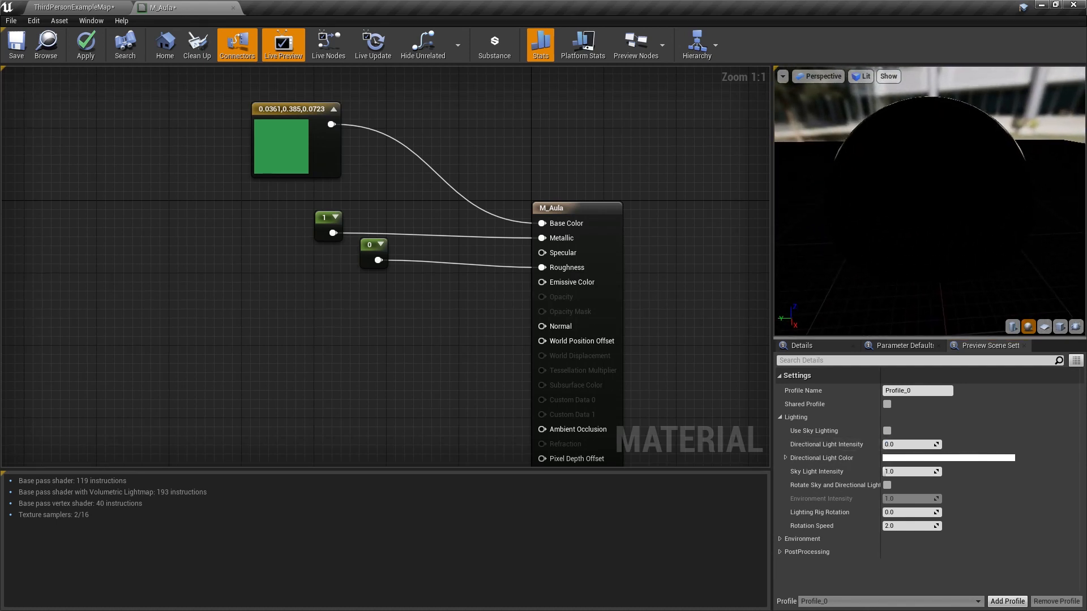
# Step: Restore the preview lighting by setting the directional light intensity to 1 and re-enabling sky lighting
pyautogui.moveTo(929, 238); pyautogui.dragTo(909, 238)
pyautogui.click(908, 444)
pyautogui.write('1')
pyautogui.press('Return')
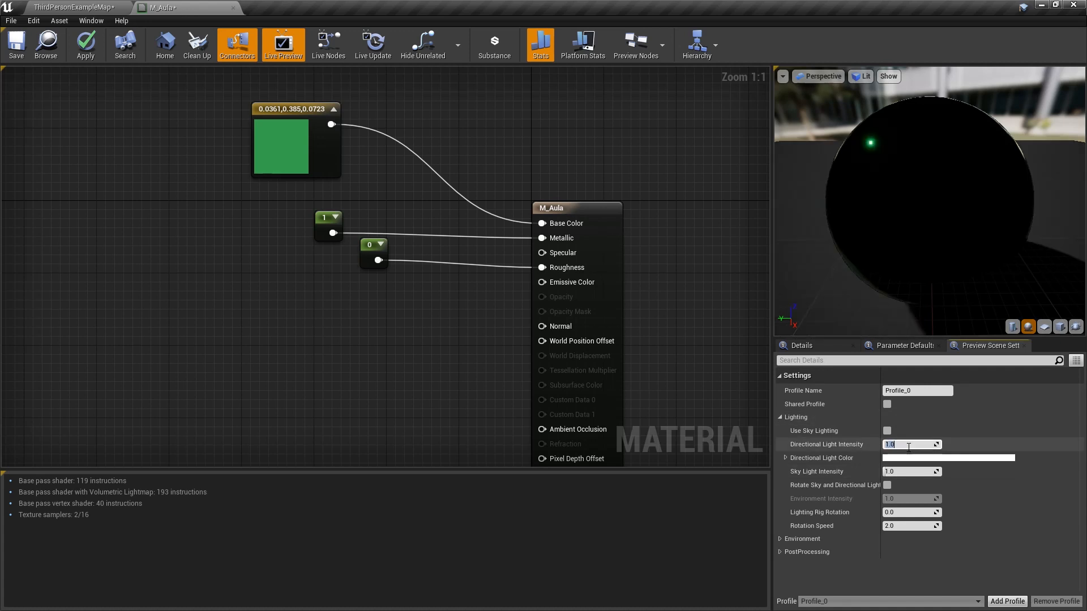
pyautogui.click(887, 431)
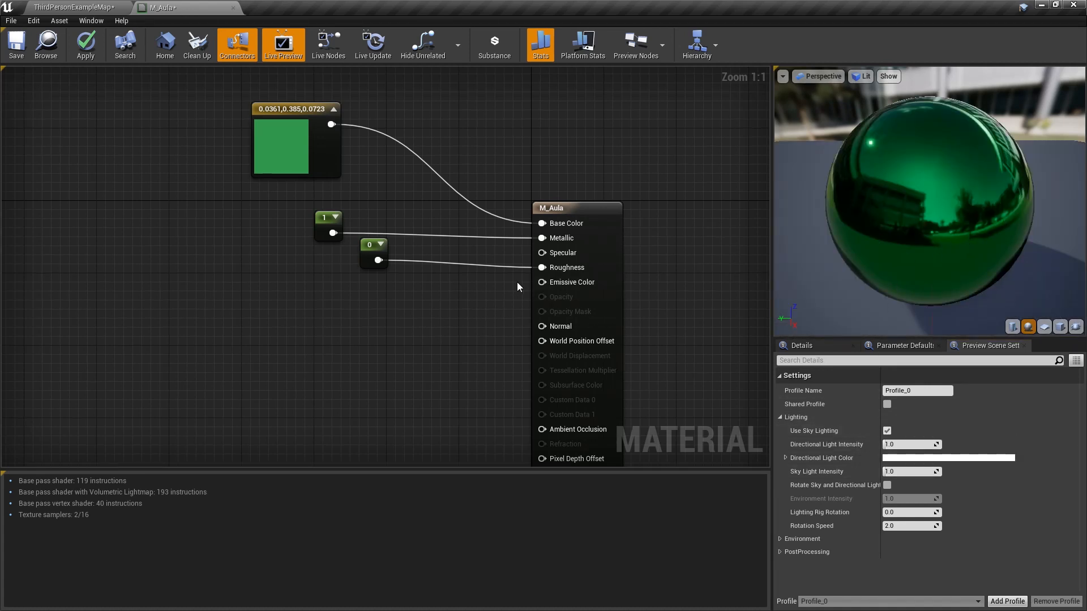
# Step: Add a Constant3Vector node below the two constants and give it a red colour with a value of about 0.65
pyautogui.rightClick(354, 310)
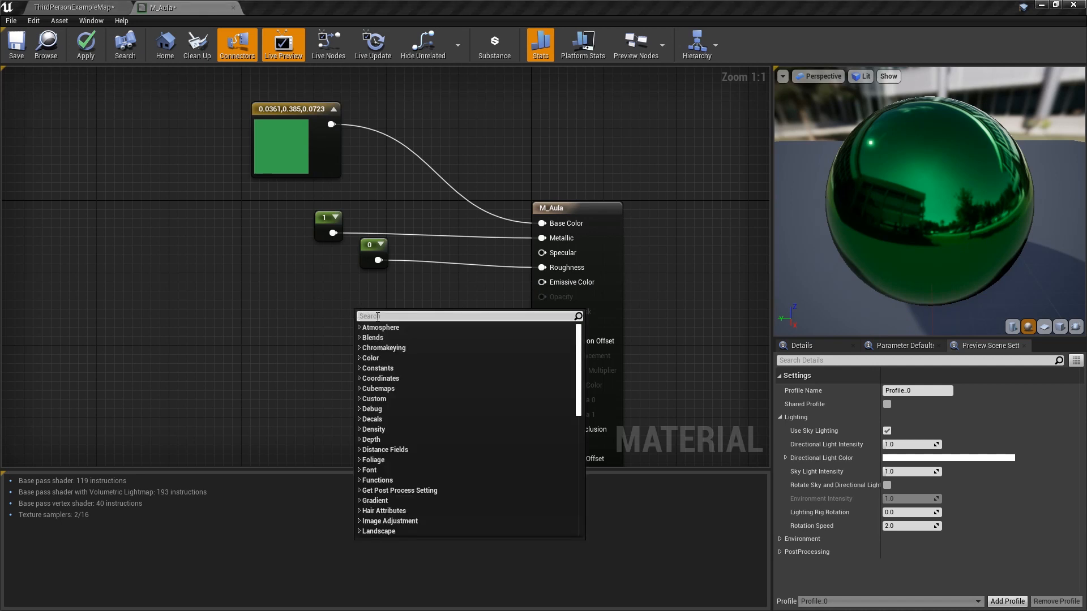
pyautogui.write('constant')
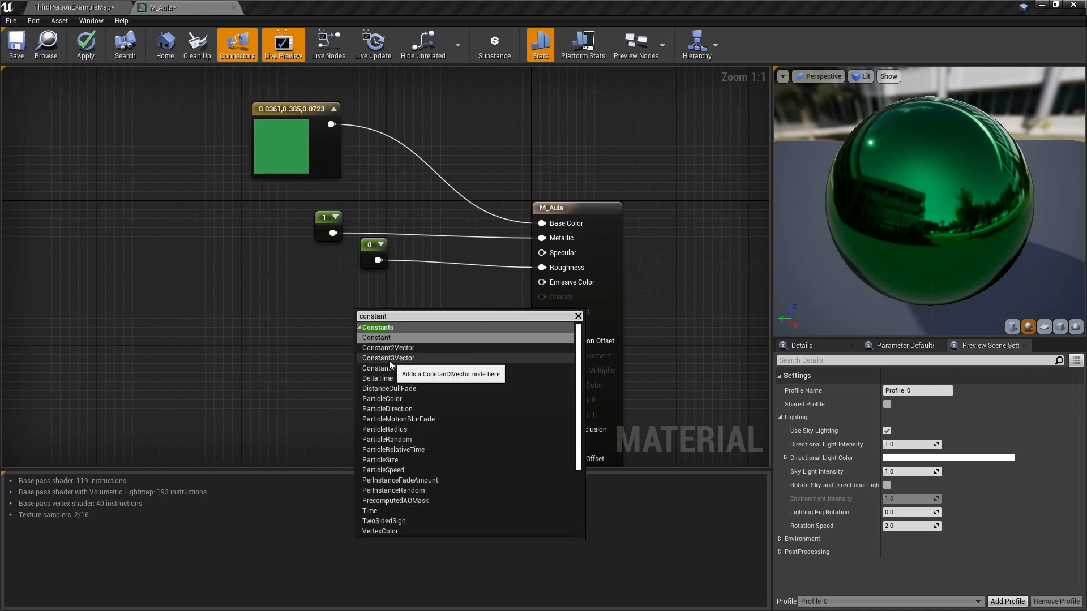
pyautogui.click(389, 359)
pyautogui.doubleClick(380, 331)
pyautogui.moveTo(465, 406); pyautogui.dragTo(480, 402)
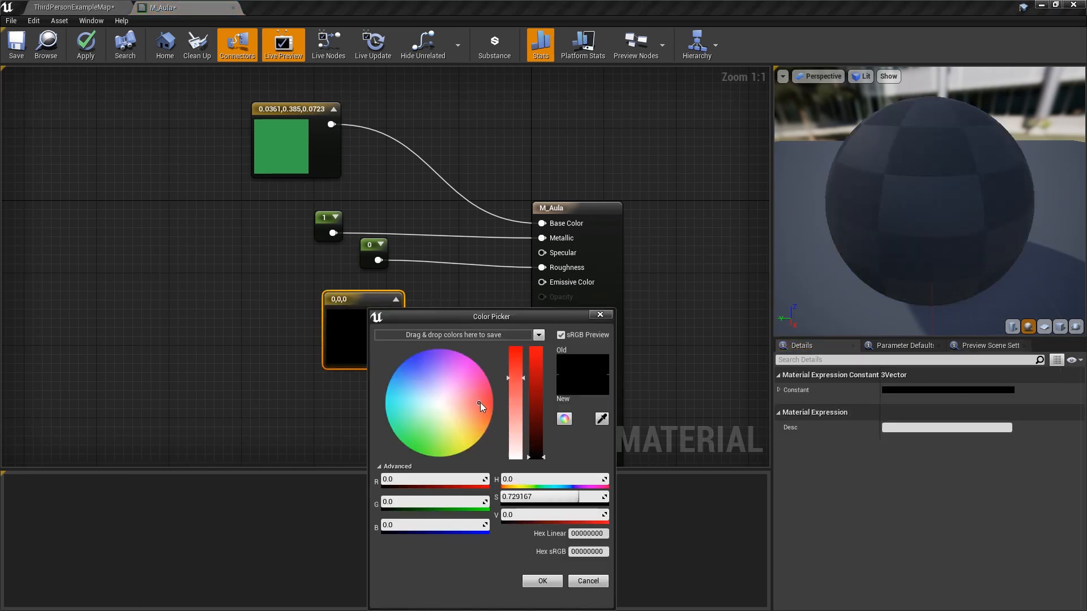
pyautogui.moveTo(539, 356); pyautogui.dragTo(541, 386)
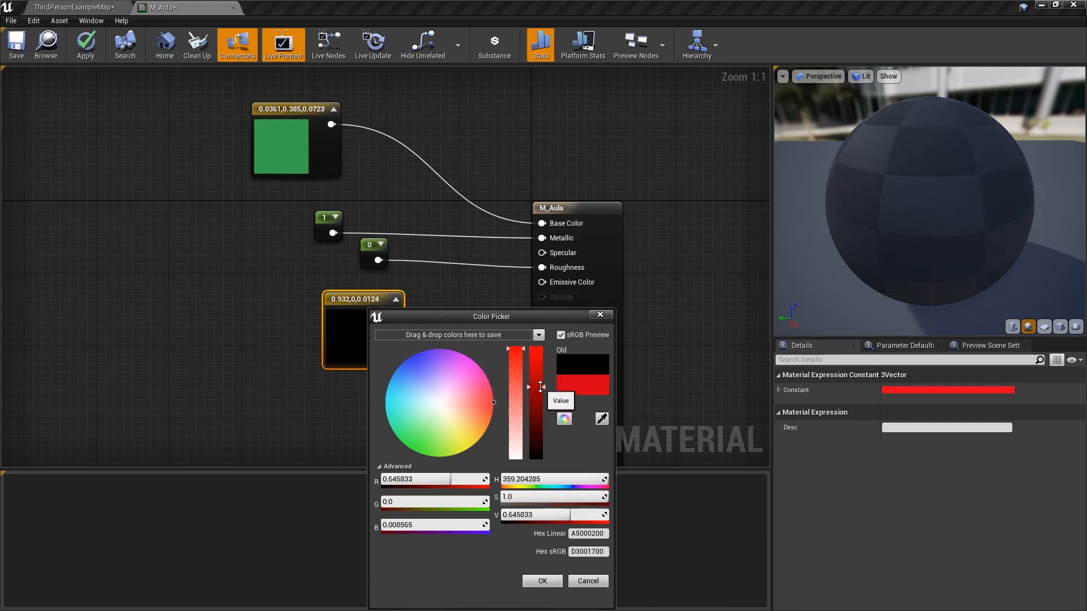
pyautogui.click(543, 581)
# Step: Connect the red colour node to Emissive Color and darken its colour to 0.37,0,0.0049
pyautogui.moveTo(394, 314); pyautogui.dragTo(543, 283)
pyautogui.doubleClick(354, 337)
pyautogui.moveTo(541, 387); pyautogui.dragTo(543, 417)
pyautogui.click(490, 153)
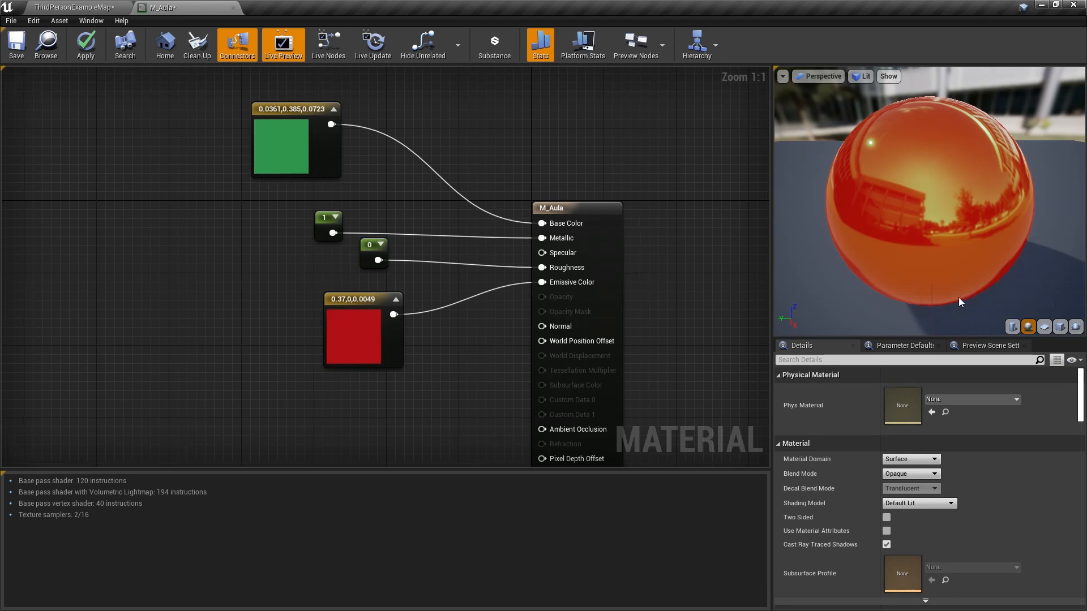
# Step: Disable sky lighting and set the directional light intensity to 0 to examine the emissive material unlit
pyautogui.click(990, 348)
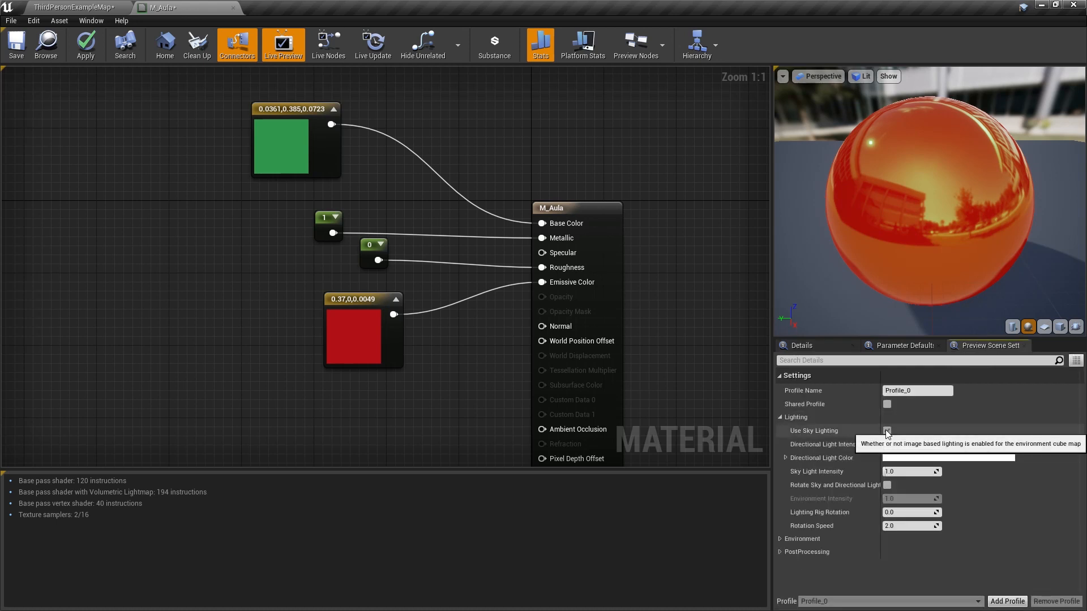
pyautogui.click(886, 431)
pyautogui.click(894, 473)
pyautogui.click(902, 444)
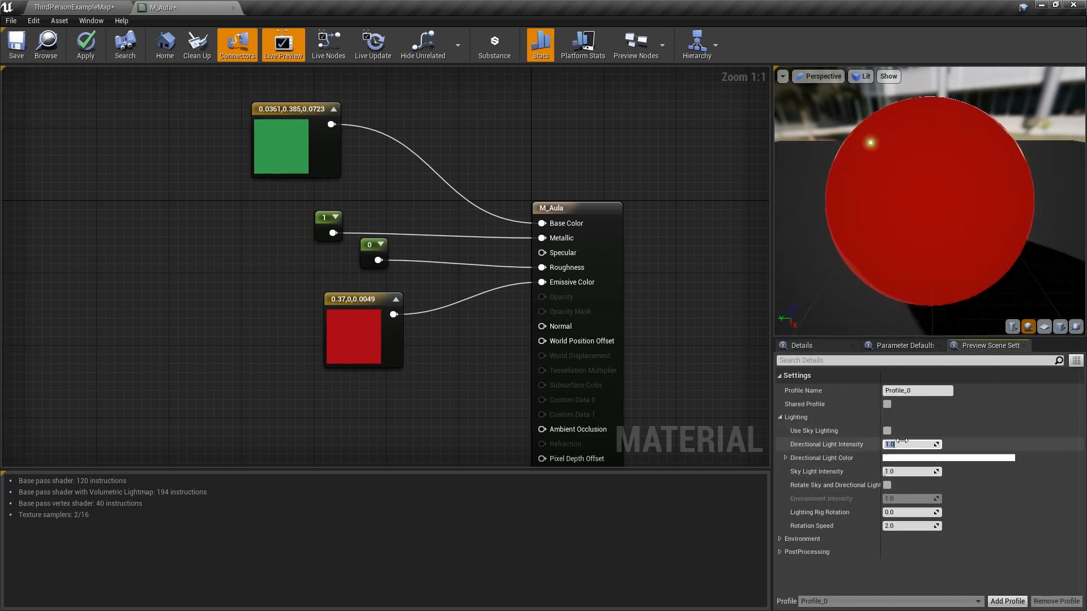
pyautogui.write('0')
pyautogui.press('Return')
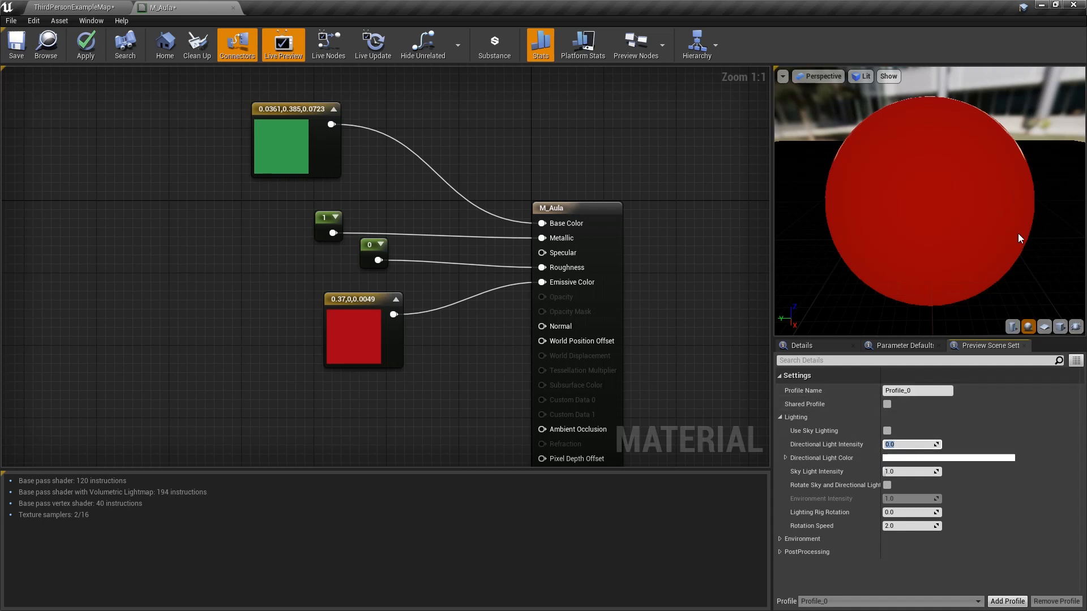
pyautogui.moveTo(1018, 233)
pyautogui.mouseDown()
pyautogui.moveTo(971, 190)
pyautogui.moveTo(963, 198)
pyautogui.moveTo(1024, 244)
pyautogui.mouseUp()
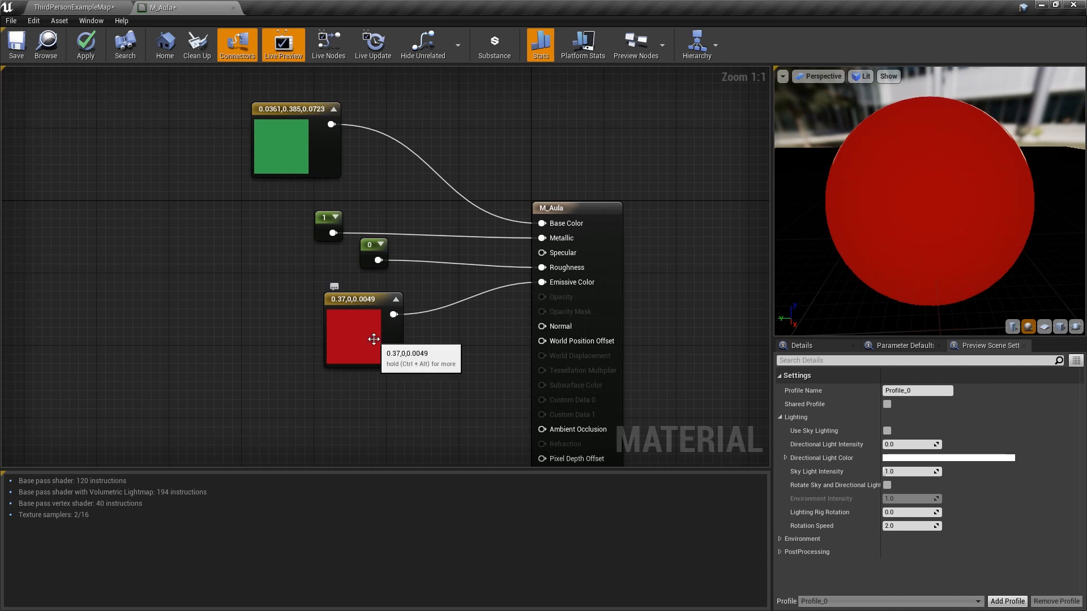
pyautogui.click(287, 146)
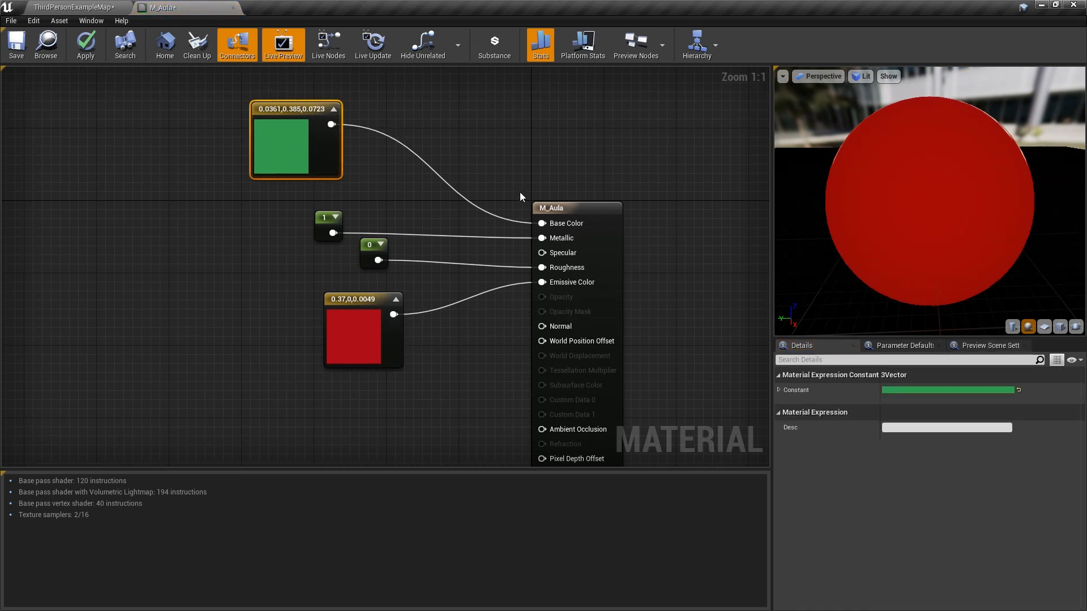
pyautogui.click(549, 208)
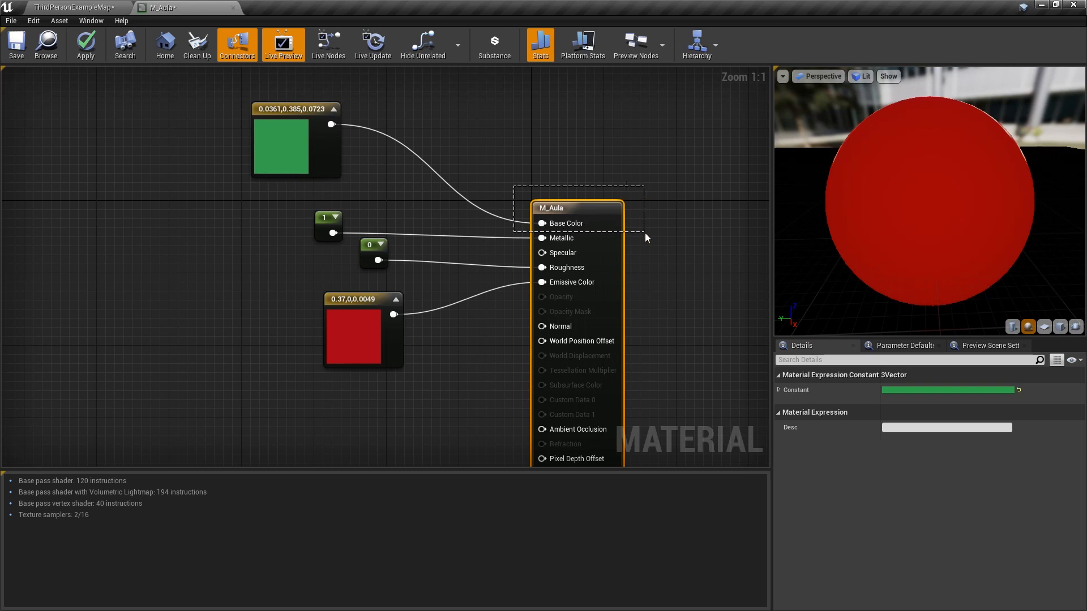
pyautogui.click(345, 330)
pyautogui.click(289, 288)
pyautogui.moveTo(289, 284); pyautogui.dragTo(455, 345)
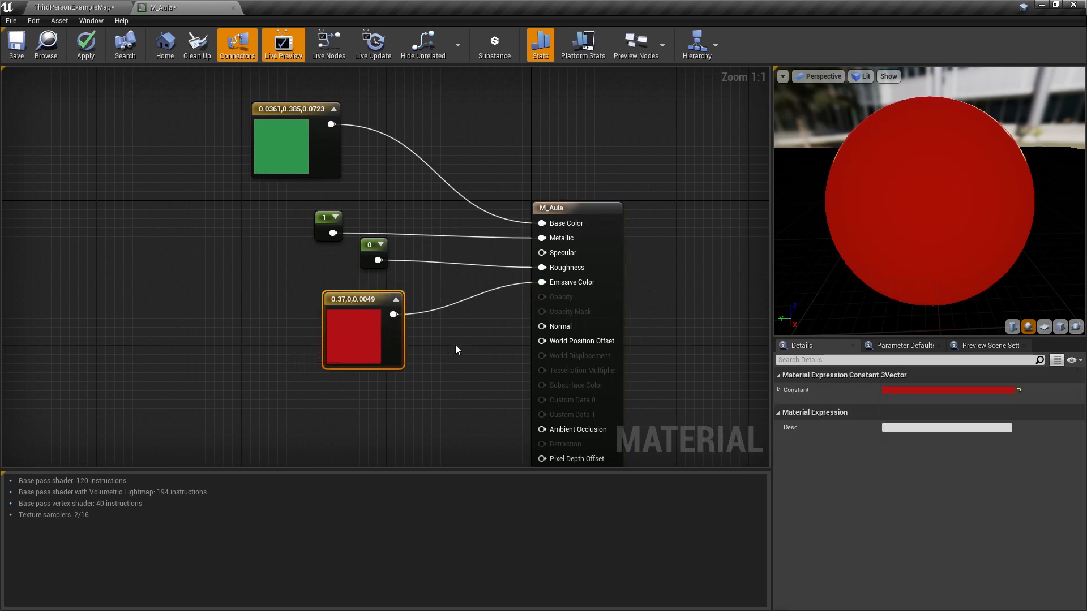
pyautogui.click(455, 345)
pyautogui.moveTo(491, 290); pyautogui.dragTo(646, 266)
pyautogui.click(681, 260)
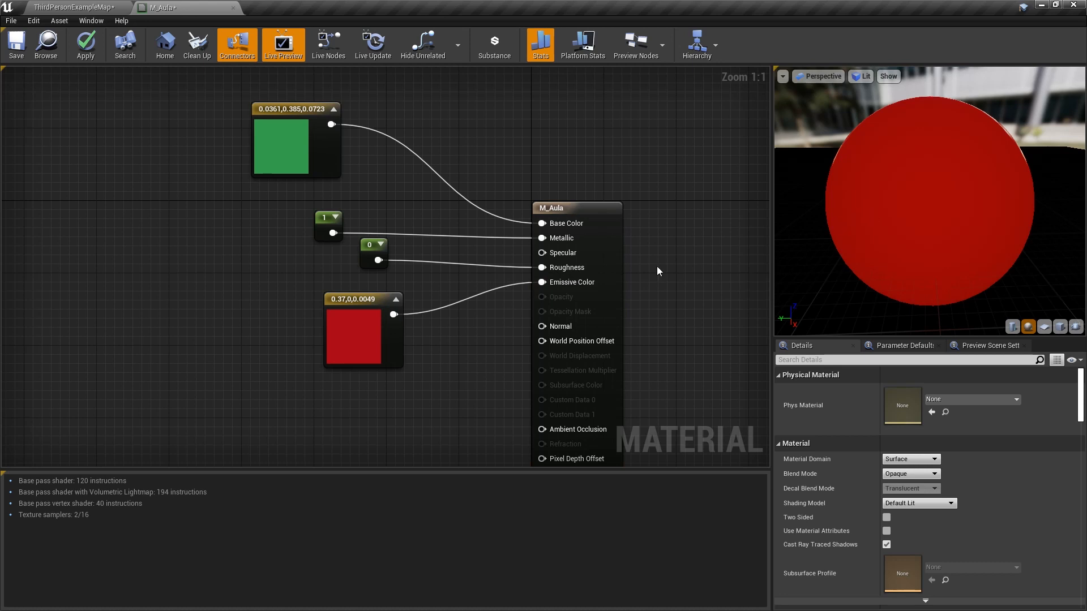
# Step: Re-enable sky lighting and set the directional light intensity to 1.0 to examine the emissive sphere under full lighting
pyautogui.click(990, 349)
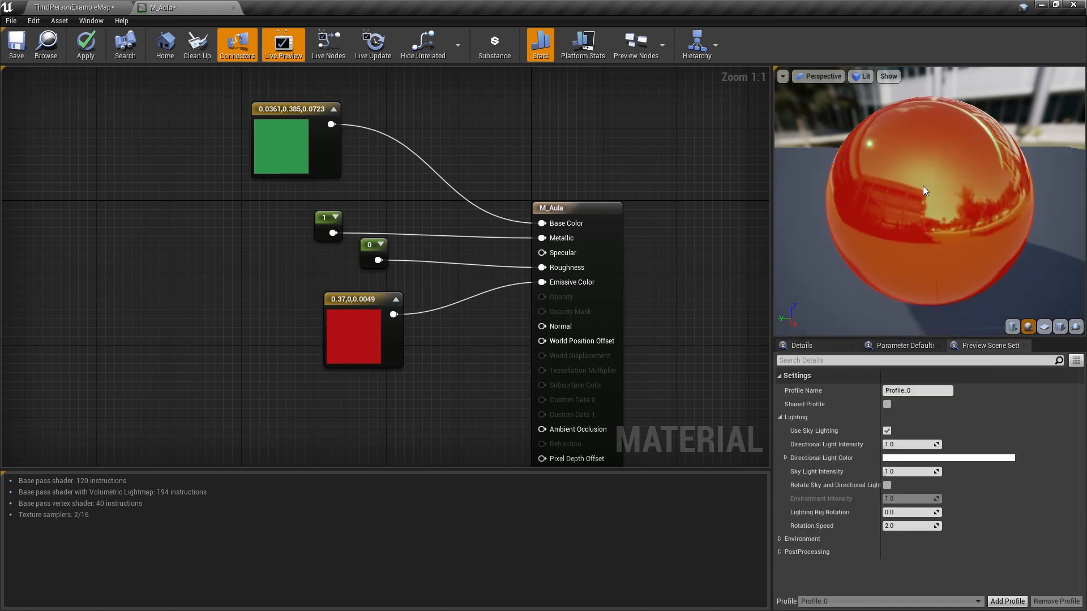
pyautogui.moveTo(1011, 233); pyautogui.dragTo(1012, 233)
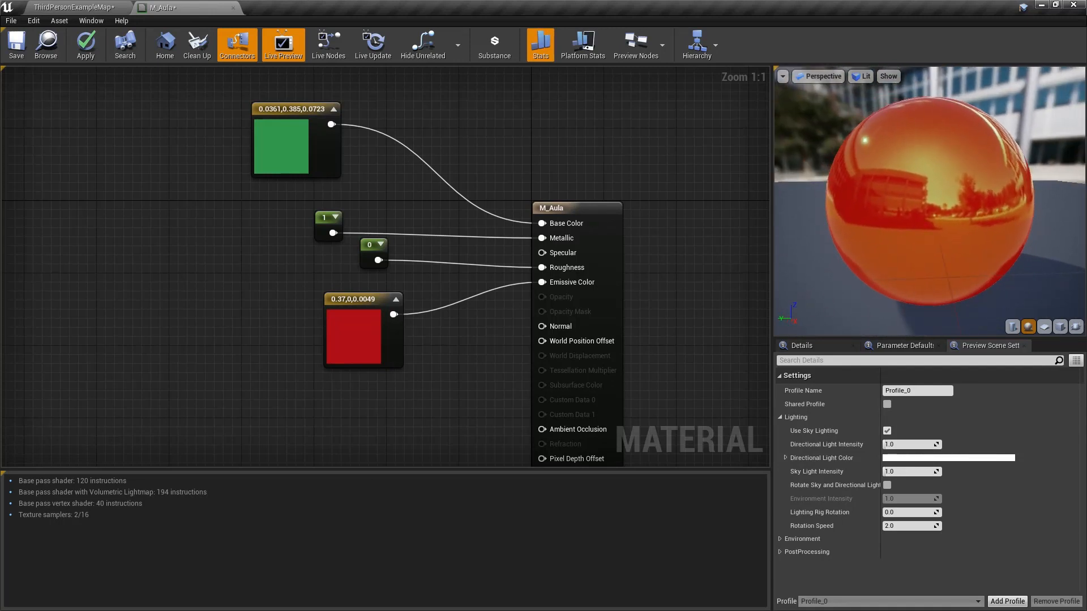
# Step: Close the material editor and create a material instance from M_Aula in the Materials folder, accepting the default name
pyautogui.click(232, 7)
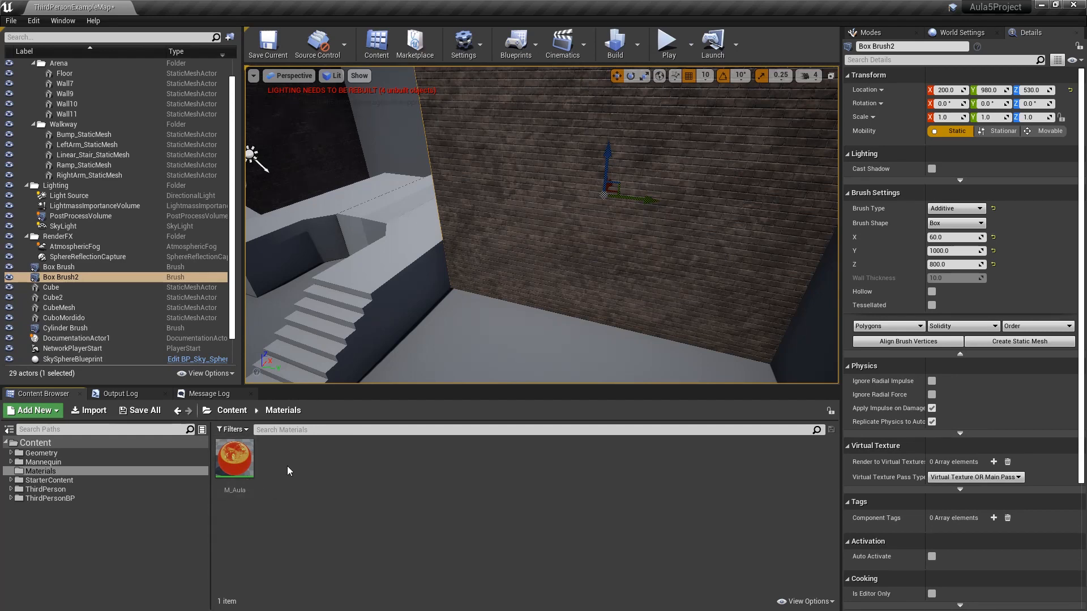
pyautogui.rightClick(240, 464)
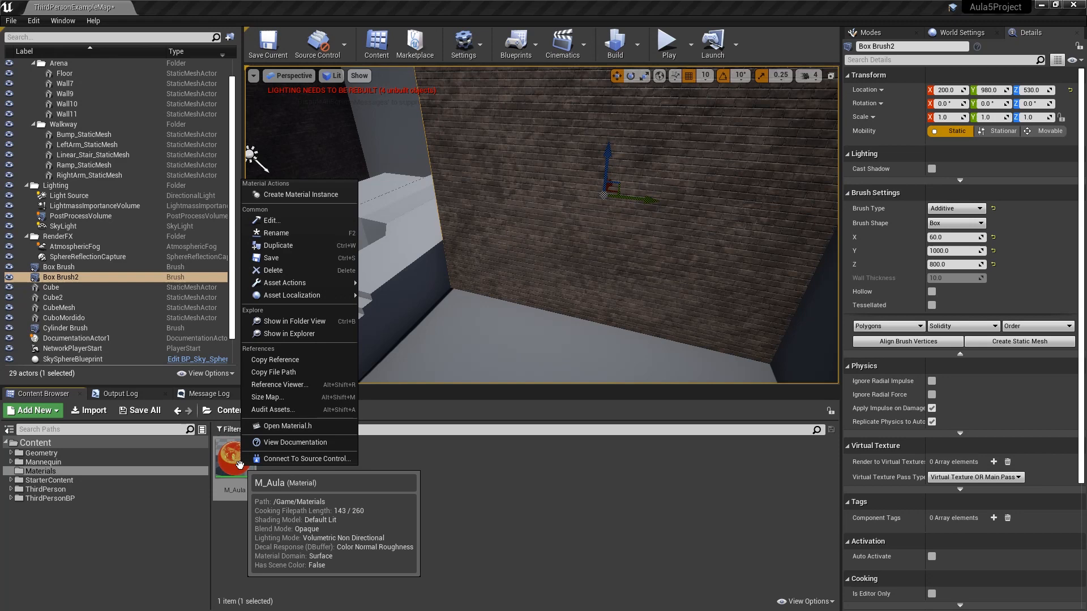
pyautogui.click(315, 196)
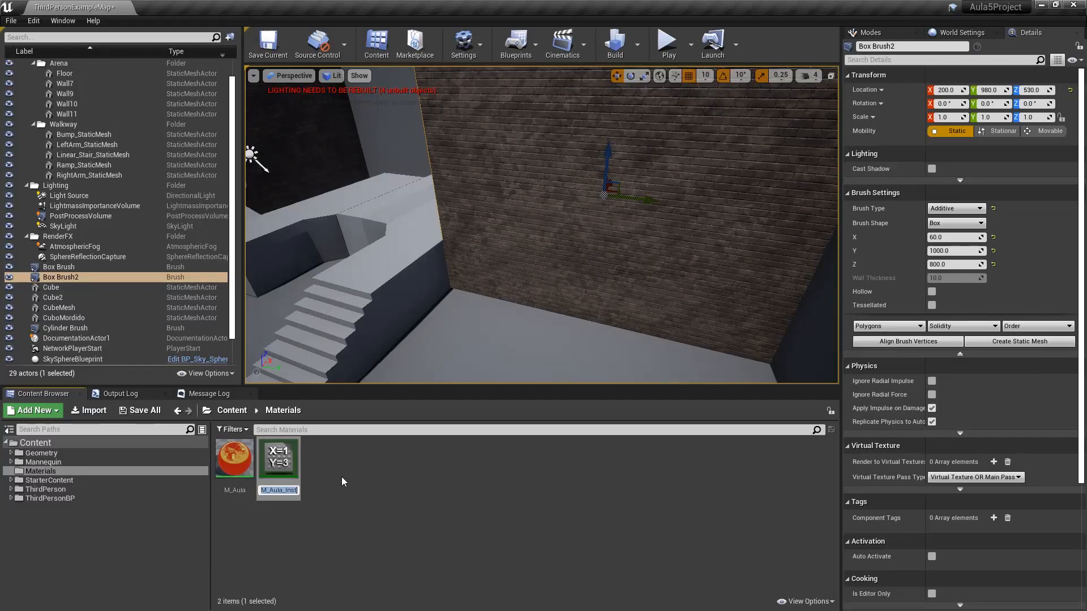
pyautogui.press('Return')
# Step: Open the new material instance and examine its preview sphere and lighting
pyautogui.doubleClick(288, 461)
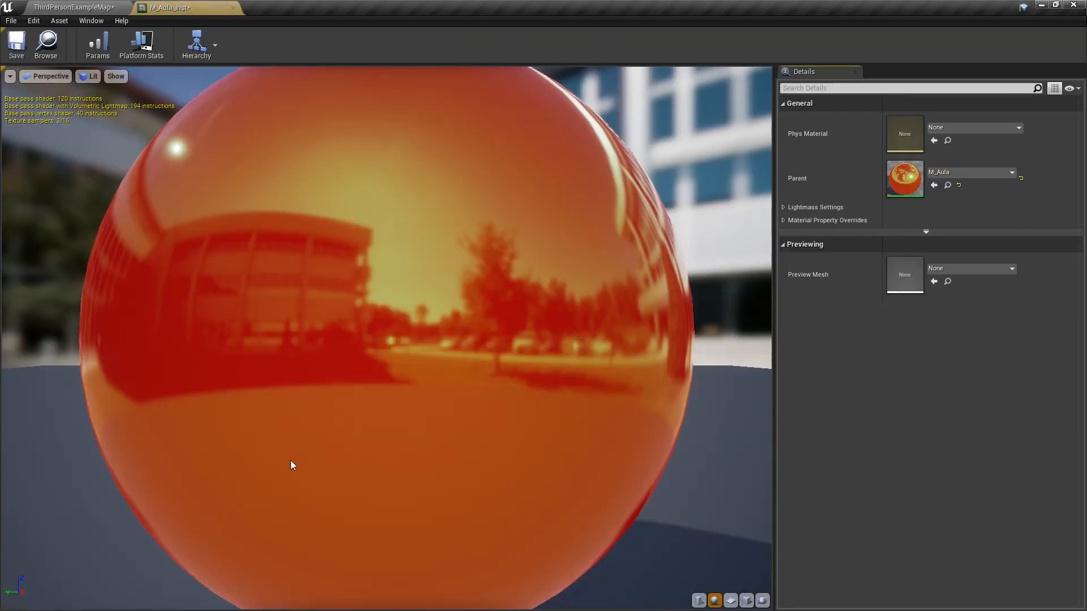
pyautogui.scroll(-5, 560, 261)
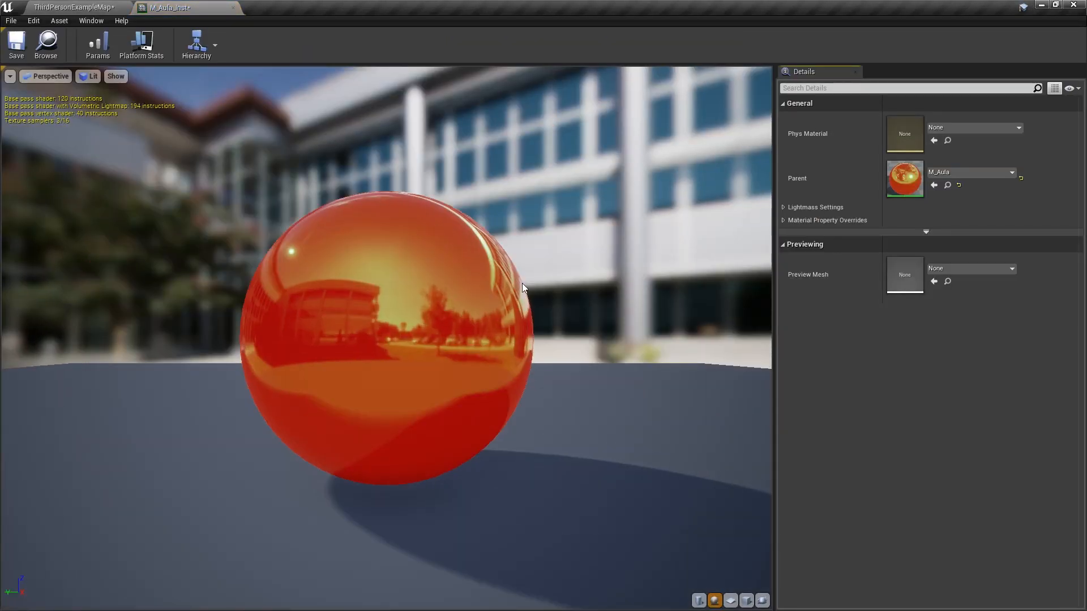
pyautogui.moveTo(522, 283); pyautogui.dragTo(522, 335)
pyautogui.moveTo(363, 282); pyautogui.dragTo(397, 266)
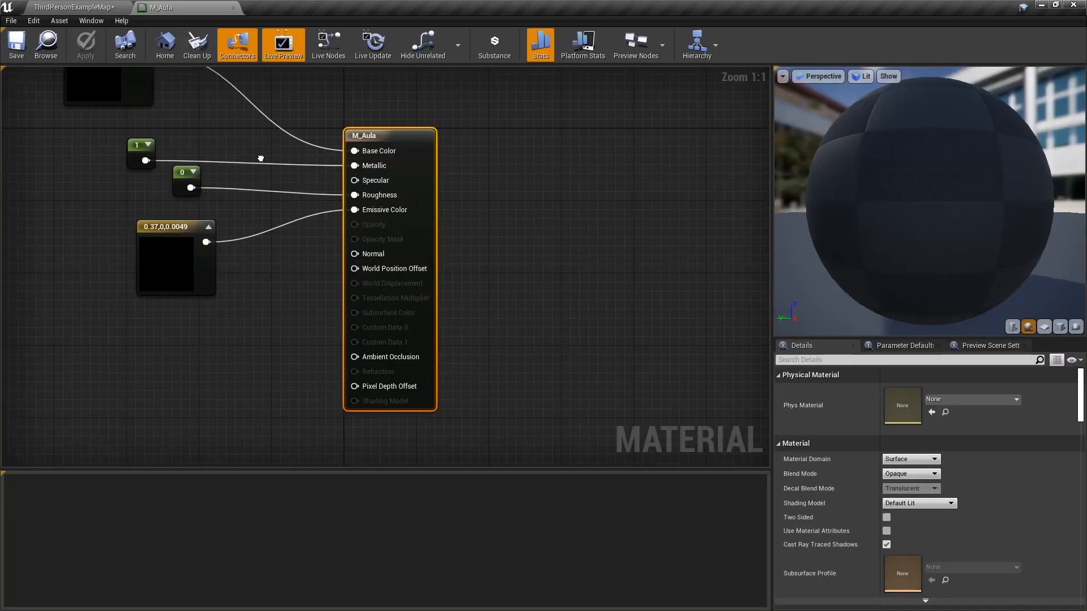
# Step: In the M_Aula material, convert the constant feeding the Metallic input to a parameter named Metallic
pyautogui.moveTo(269, 164); pyautogui.dragTo(469, 243, button='right')
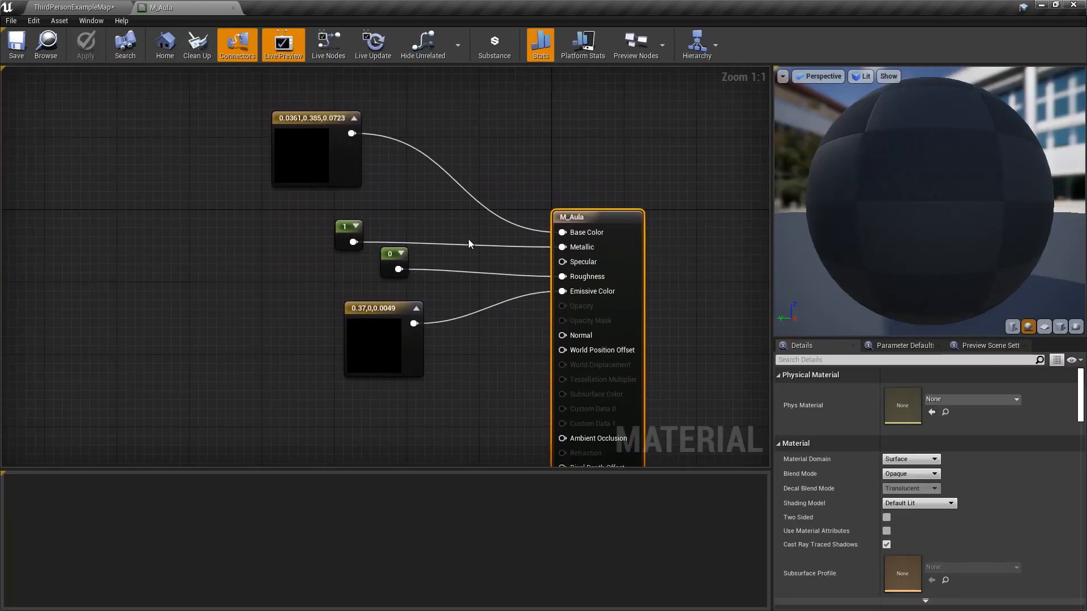
pyautogui.click(339, 227)
pyautogui.rightClick(340, 225)
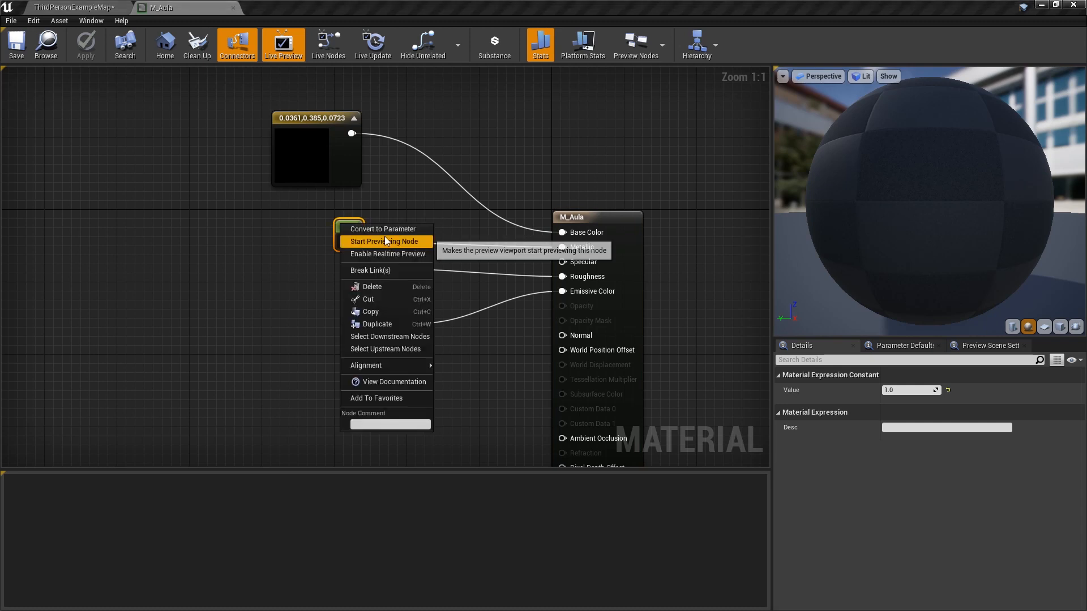
pyautogui.click(398, 229)
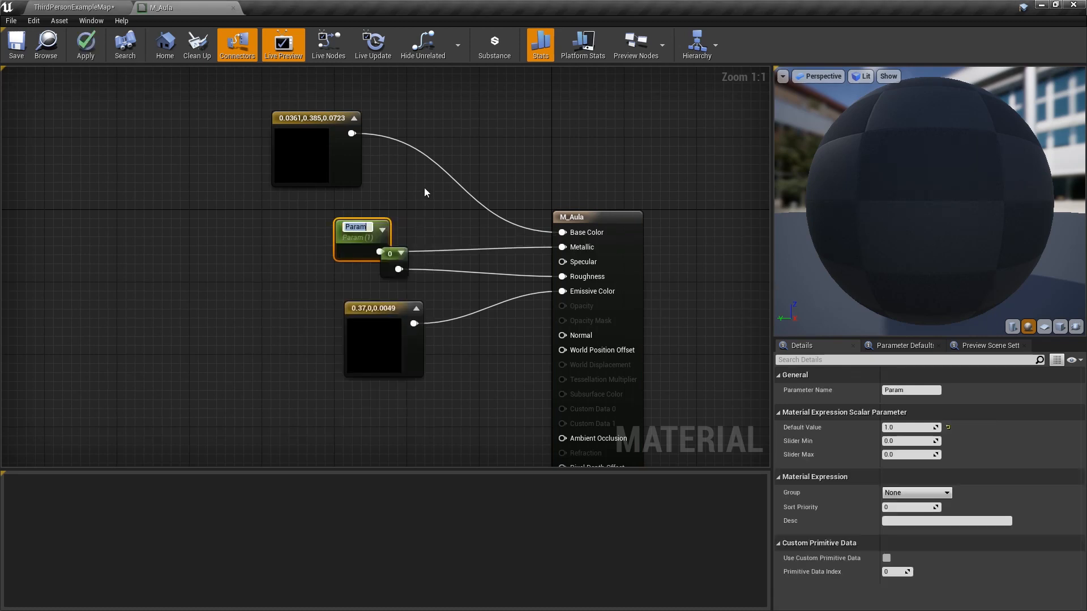
pyautogui.write('Metallic')
pyautogui.press('Return')
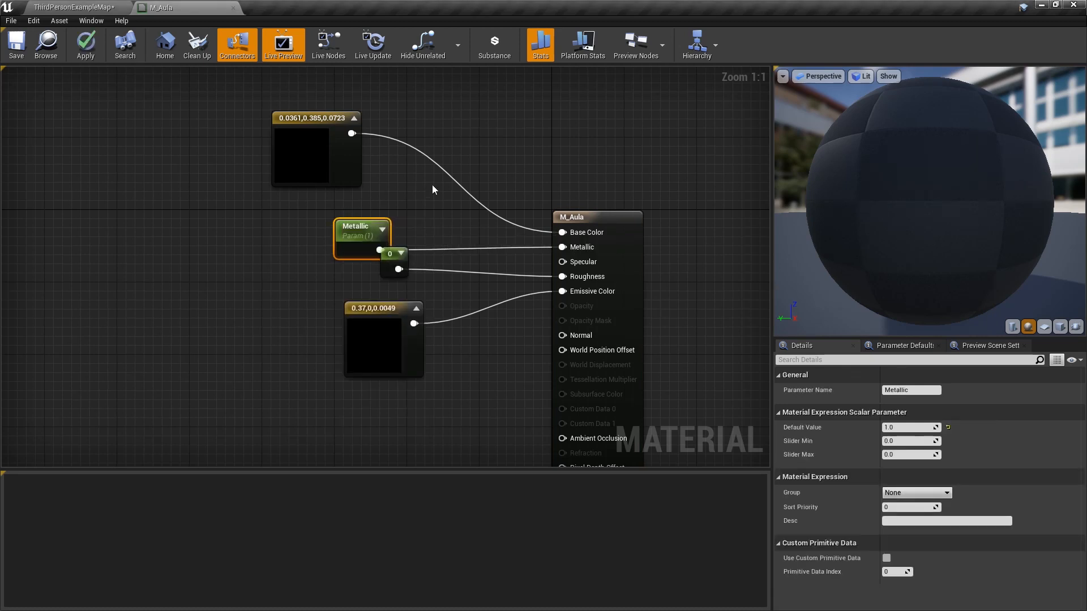
# Step: Add a scalar parameter node and a vector parameter node in empty graph space and delete both
pyautogui.moveTo(450, 95); pyautogui.dragTo(471, 163, button='right')
pyautogui.rightClick(470, 164)
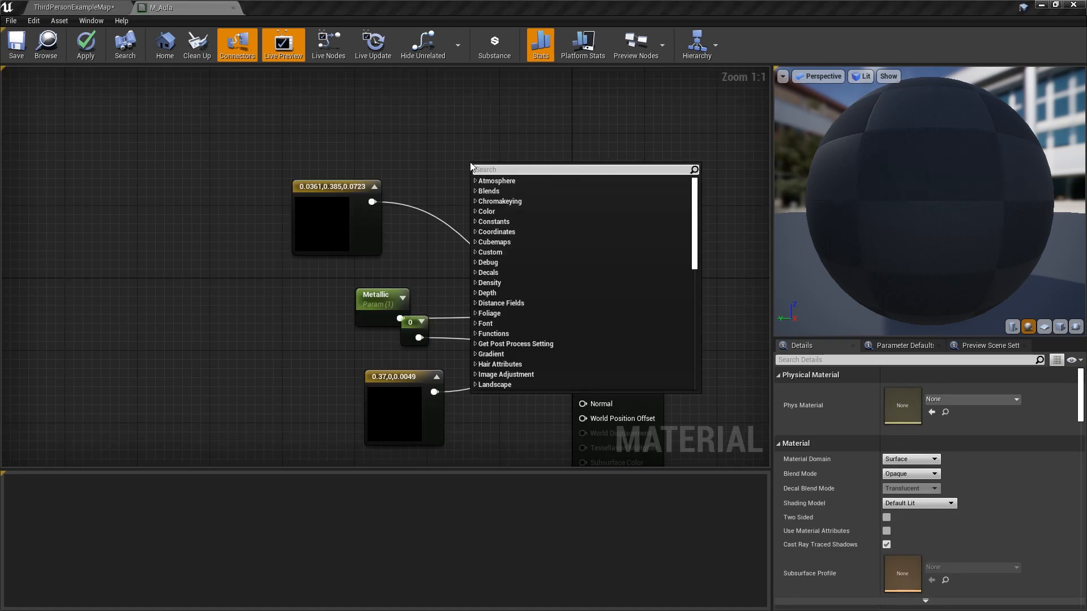
pyautogui.write('scalar para')
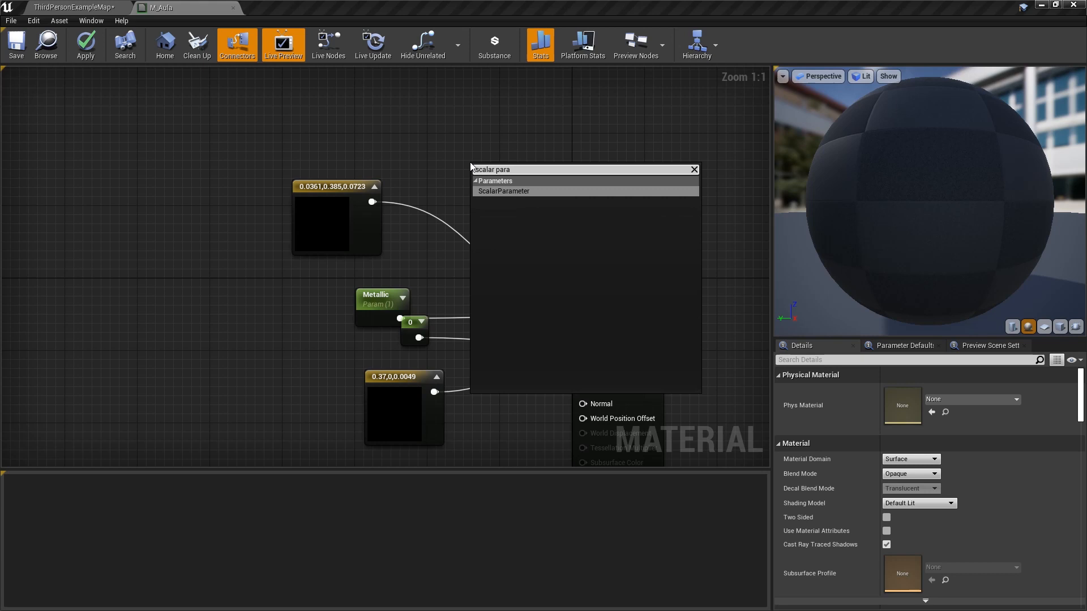
pyautogui.press('Return')
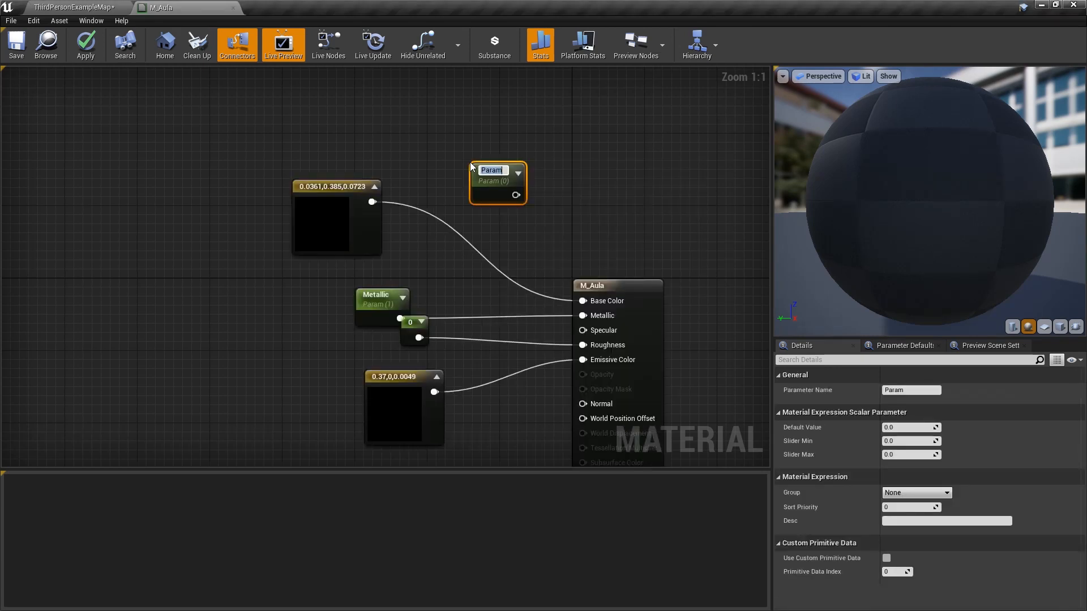
pyautogui.moveTo(548, 175); pyautogui.dragTo(468, 189, button='right')
pyautogui.rightClick(467, 134)
pyautogui.write('vectorpara')
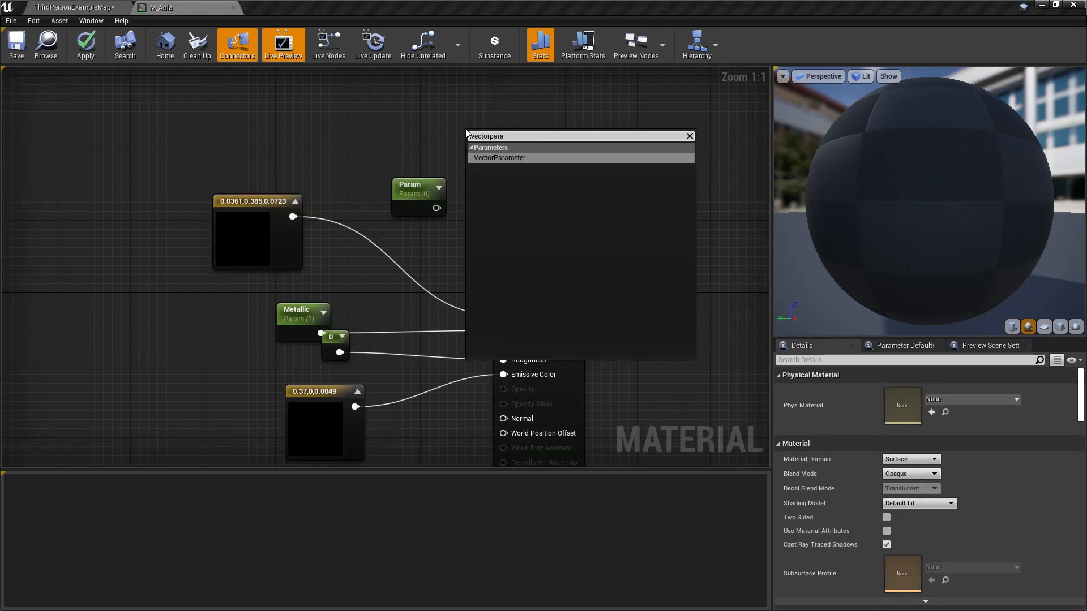
pyautogui.press('Return')
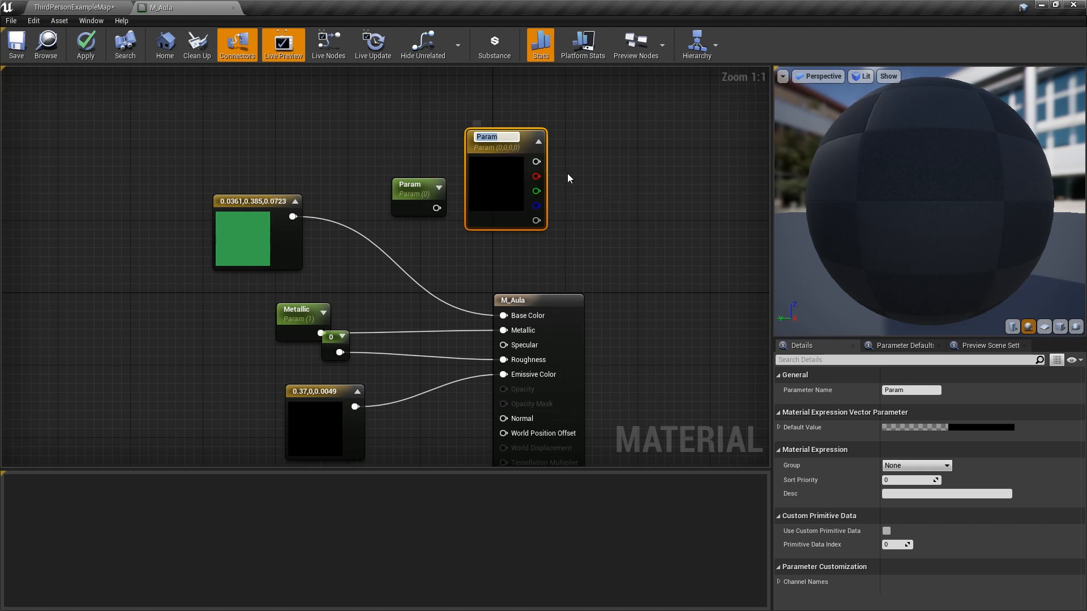
pyautogui.moveTo(616, 256); pyautogui.dragTo(405, 119)
pyautogui.moveTo(341, 164); pyautogui.dragTo(421, 110, button='right')
pyautogui.press('Delete')
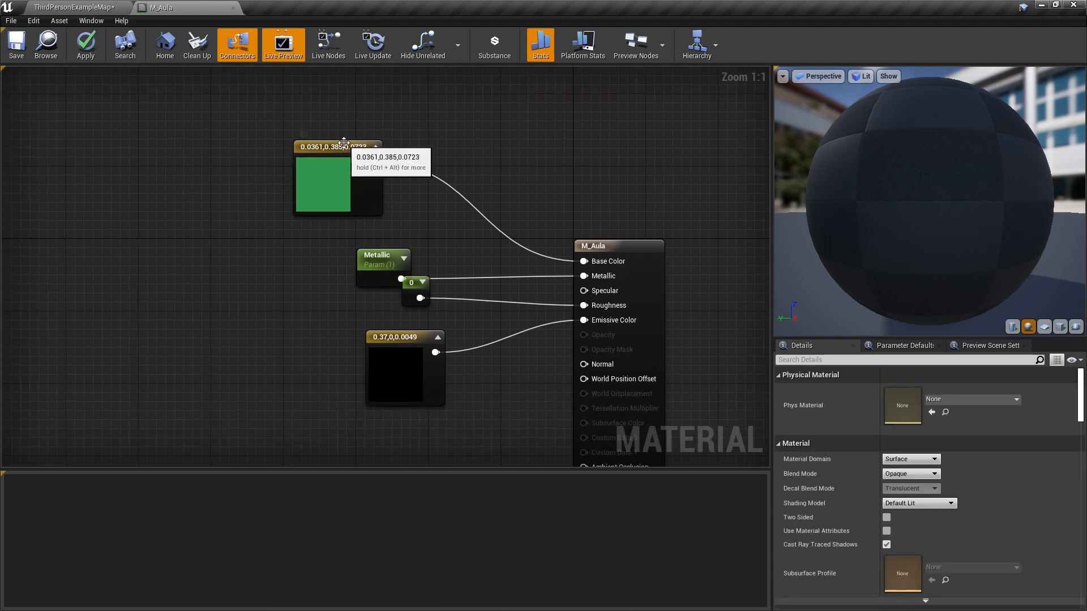
# Step: Convert the green vector constant feeding Base Color to a parameter named Color
pyautogui.rightClick(345, 145)
pyautogui.click(403, 151)
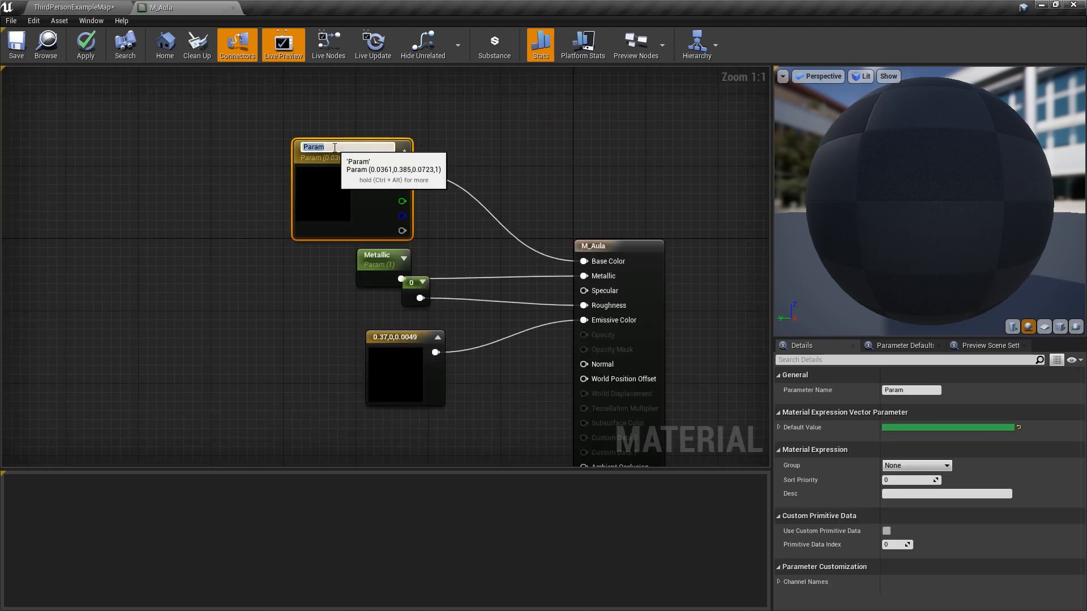
pyautogui.write('Color')
pyautogui.press('Return')
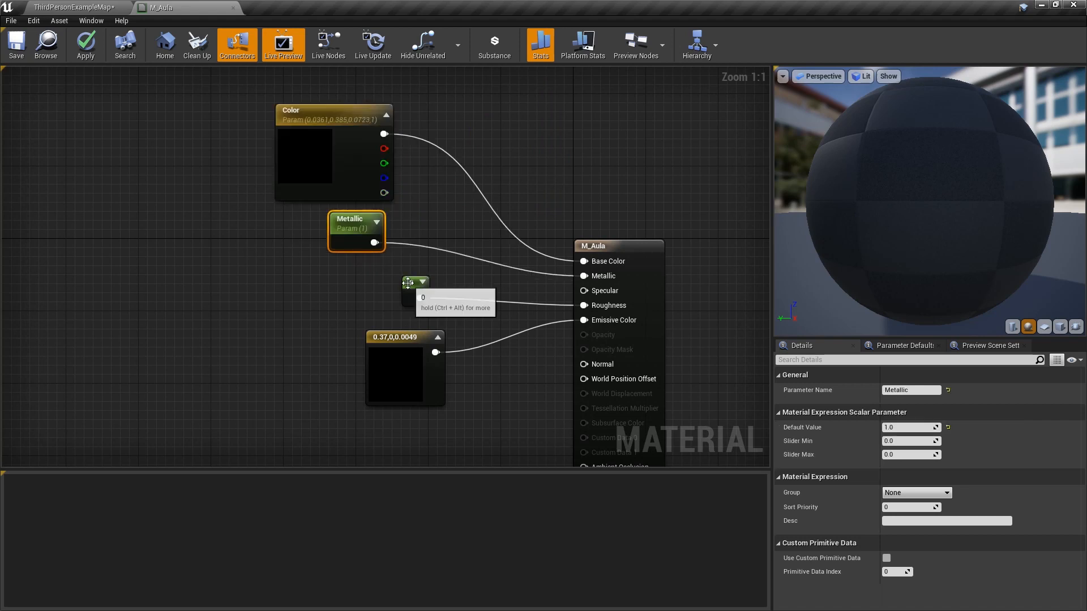
# Step: Convert the constant feeding the Roughness input to a parameter named Roughness
pyautogui.click(373, 291)
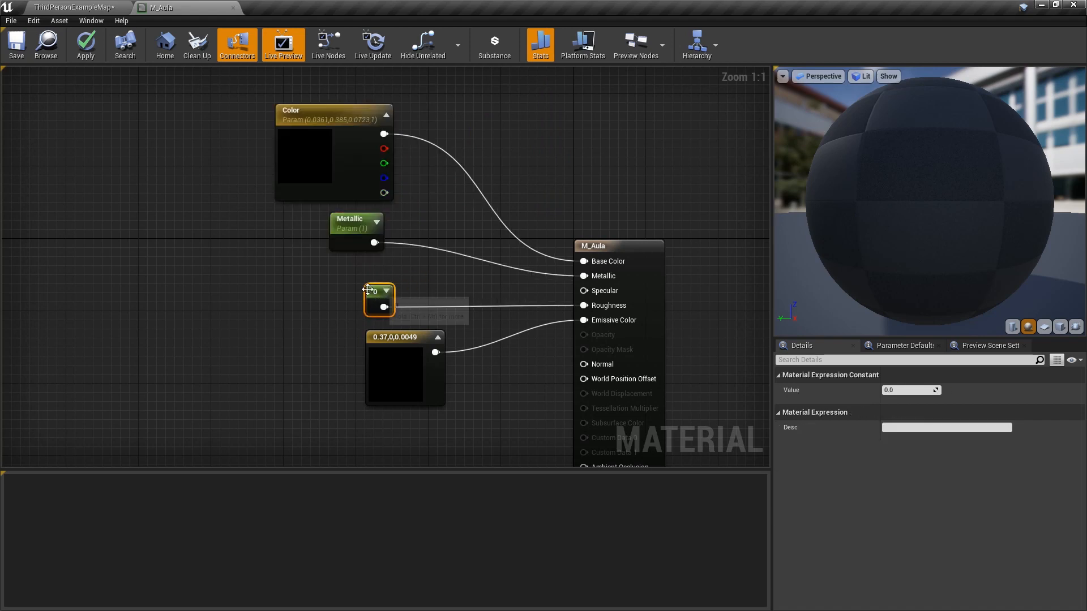
pyautogui.rightClick(374, 291)
pyautogui.click(420, 295)
pyautogui.write('Rough')
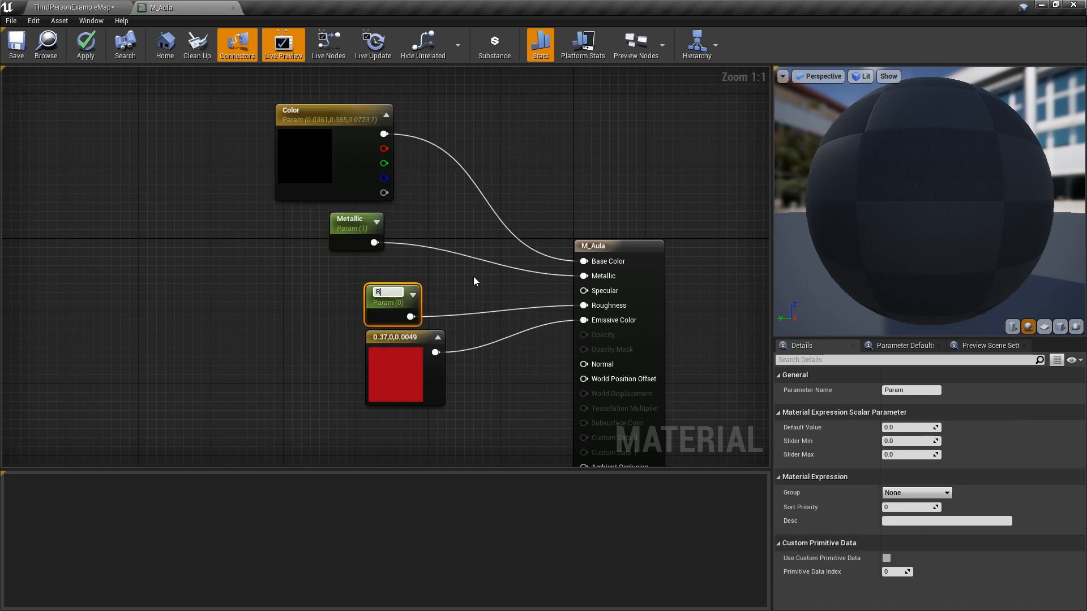
pyautogui.write('ness')
pyautogui.press('Return')
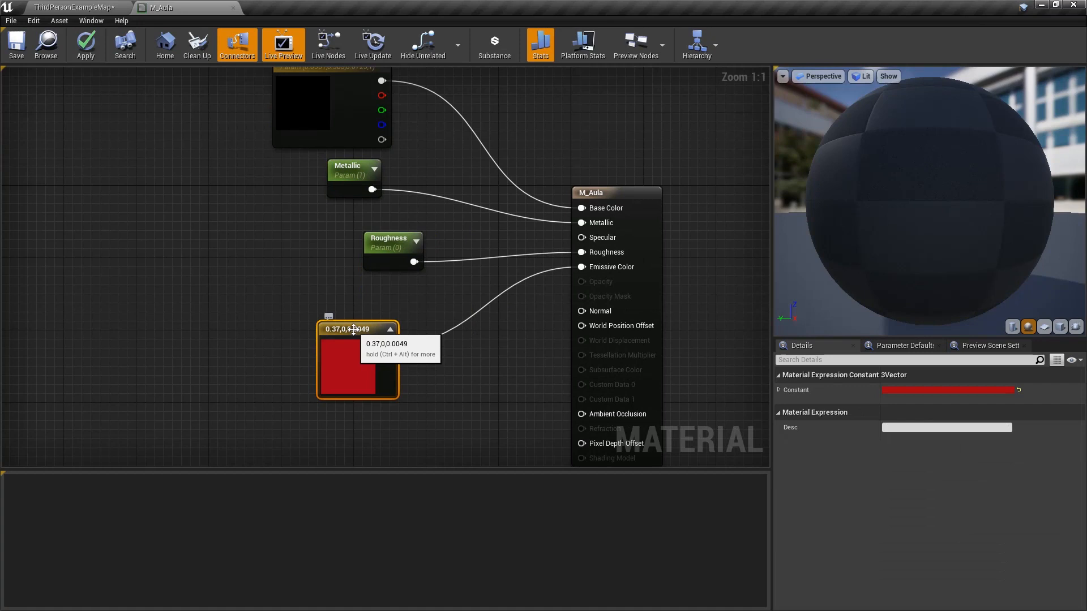
# Step: Convert the red vector constant feeding Emissive Color to a parameter named Emissive
pyautogui.rightClick(356, 330)
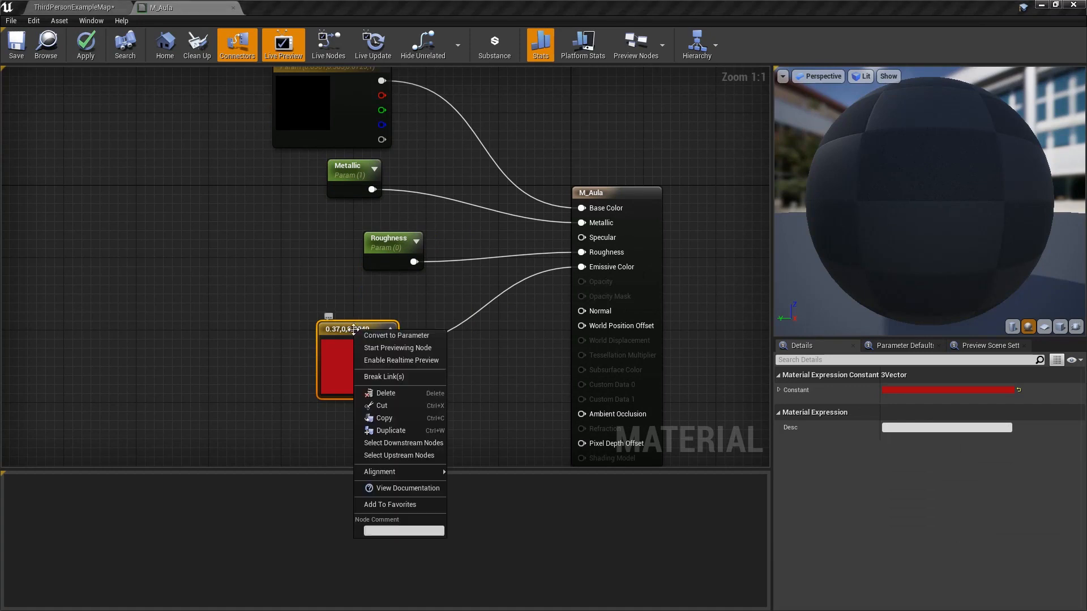
pyautogui.click(391, 334)
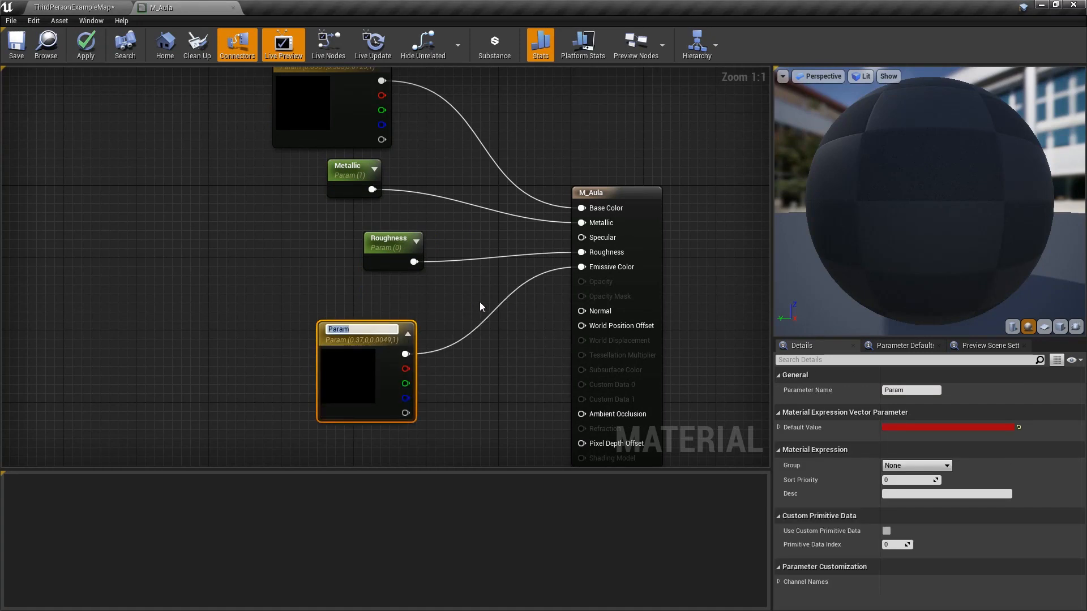
pyautogui.write('Emissive')
# Step: Move the Roughness node down, duplicate it above, connect the copy to the Specular input and rename it Specular
pyautogui.moveTo(389, 239); pyautogui.dragTo(371, 275)
pyautogui.click(395, 228)
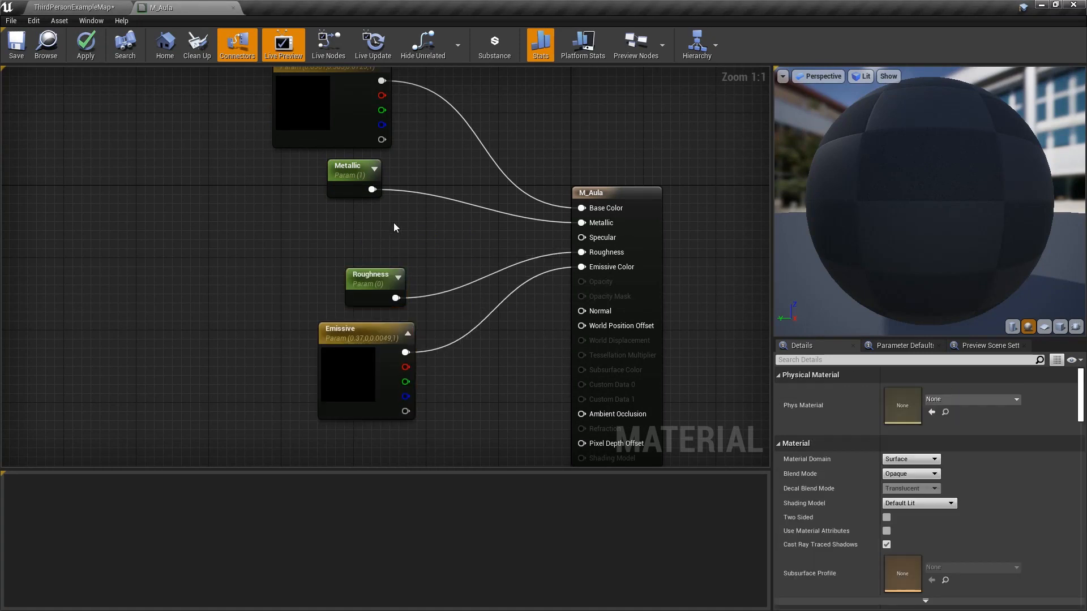
pyautogui.click(375, 278)
pyautogui.hotkey('ctrl', 'c')
pyautogui.click(359, 226)
pyautogui.hotkey('ctrl', 'v')
pyautogui.moveTo(385, 234); pyautogui.dragTo(581, 238)
pyautogui.press('F2')
pyautogui.write('Specular')
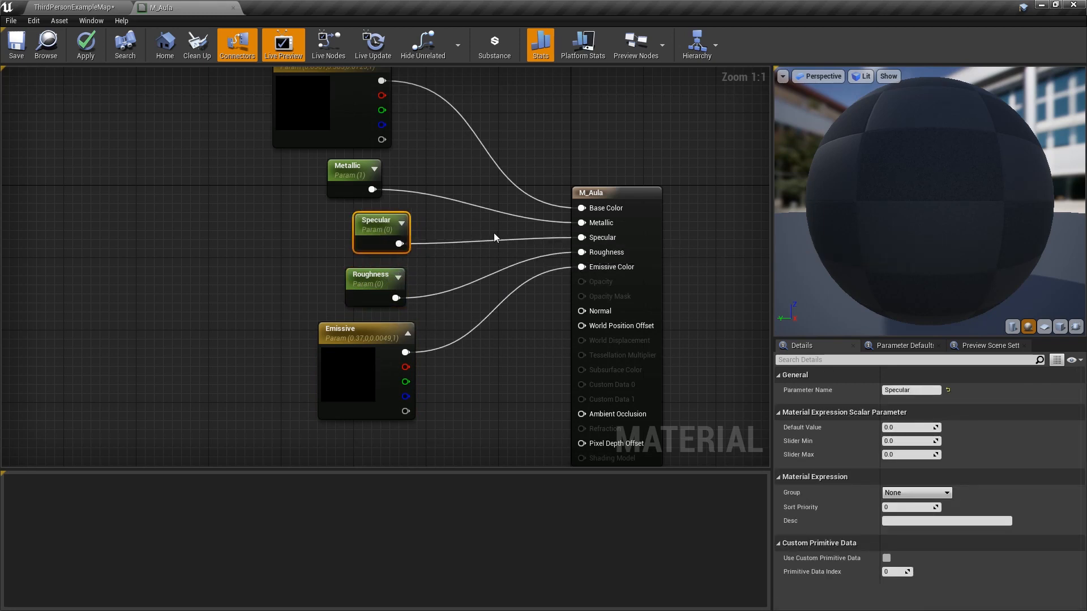
# Step: Save the M_Aula material and open the M_Aula_Inst instance with its whole preview mesh in view
pyautogui.click(17, 50)
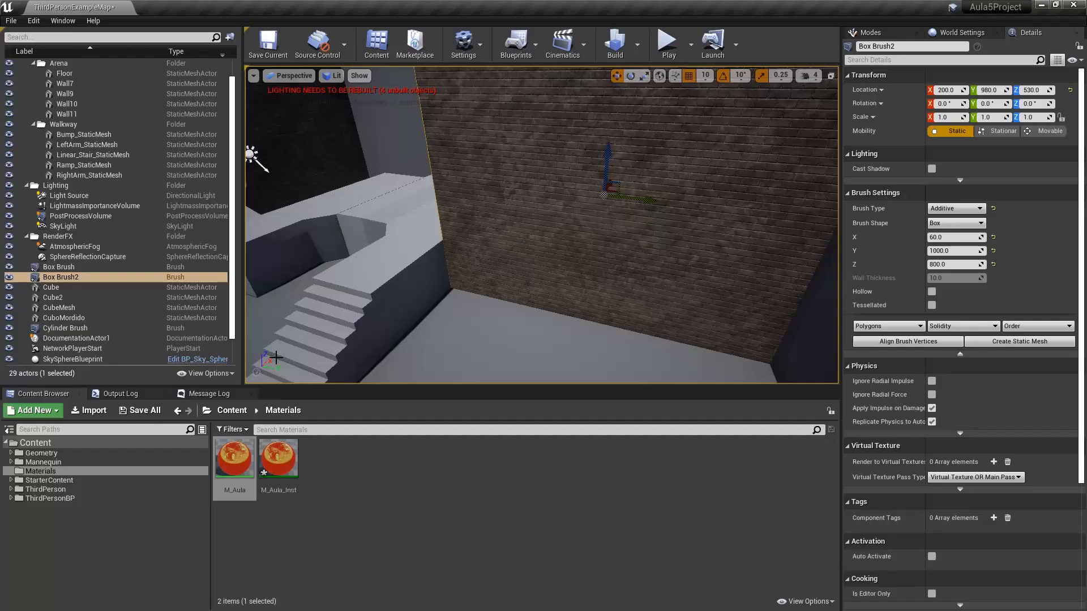
pyautogui.doubleClick(282, 456)
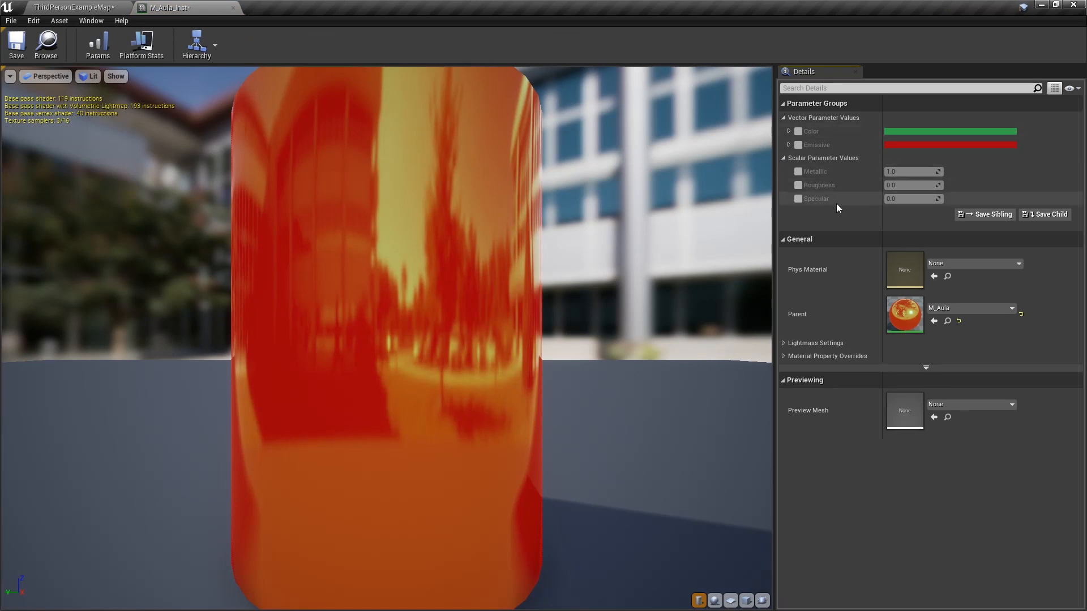
pyautogui.moveTo(637, 257); pyautogui.dragTo(671, 323)
pyautogui.scroll(-6, 636, 253)
pyautogui.scroll(2, 634, 257)
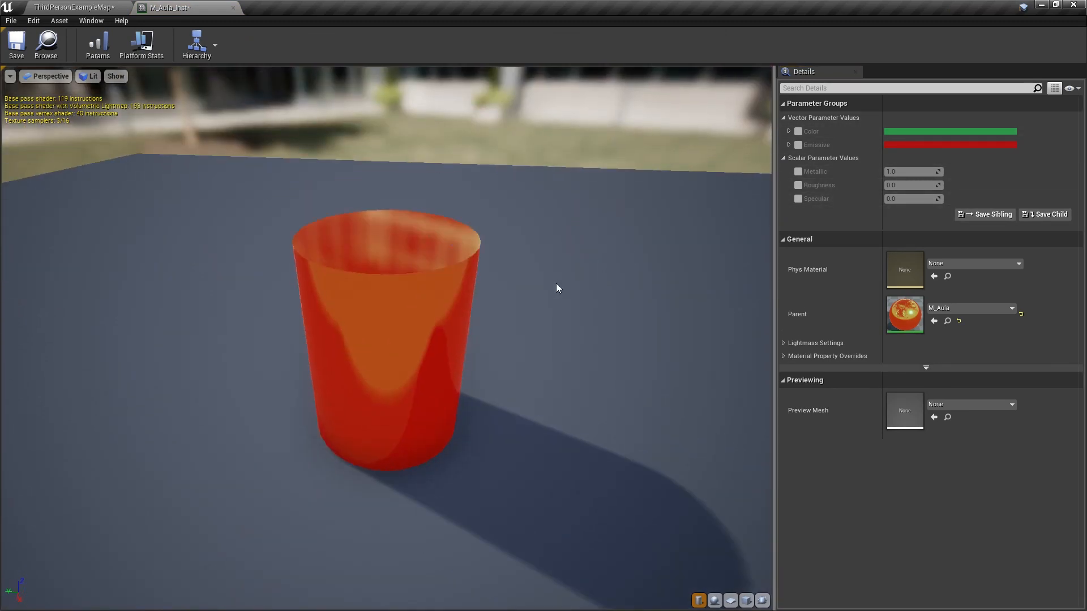
# Step: Enable the Color and Emissive overrides in M_Aula_Inst and darken Emissive to a very dark red
pyautogui.click(797, 131)
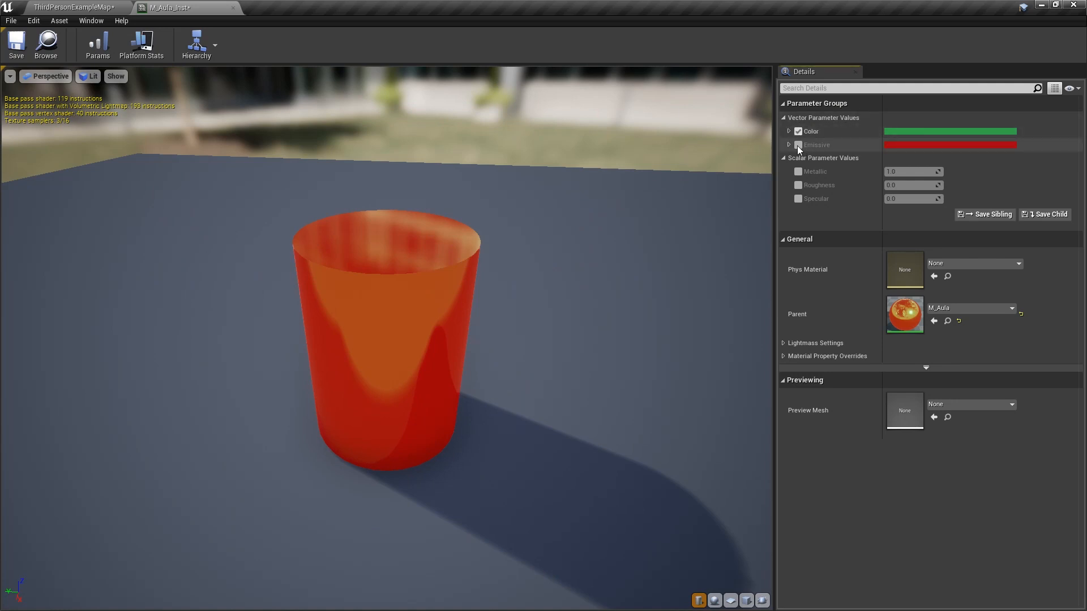
pyautogui.click(798, 145)
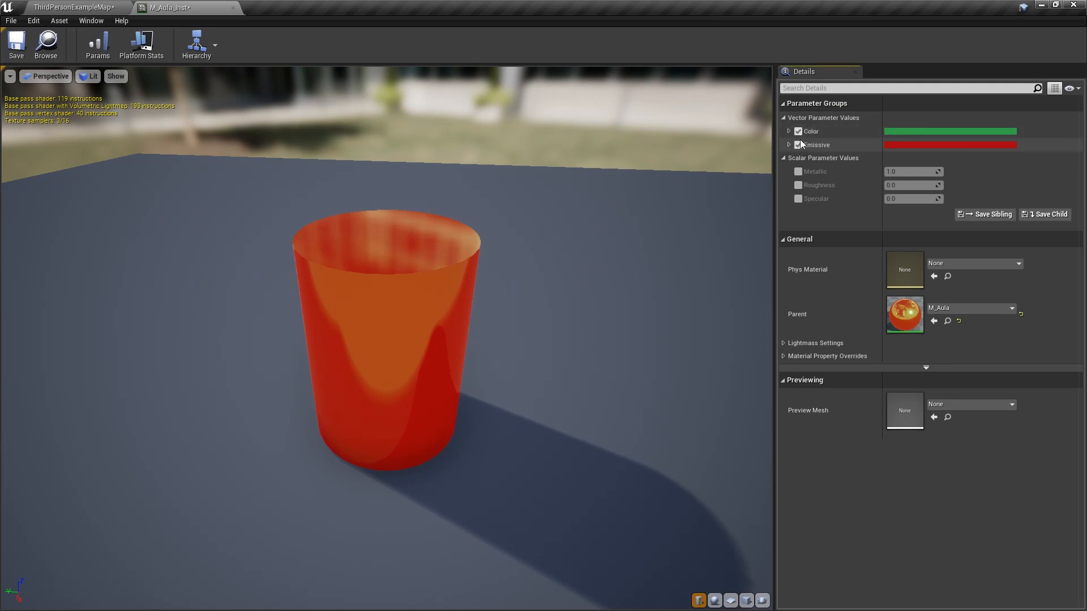
pyautogui.click(905, 145)
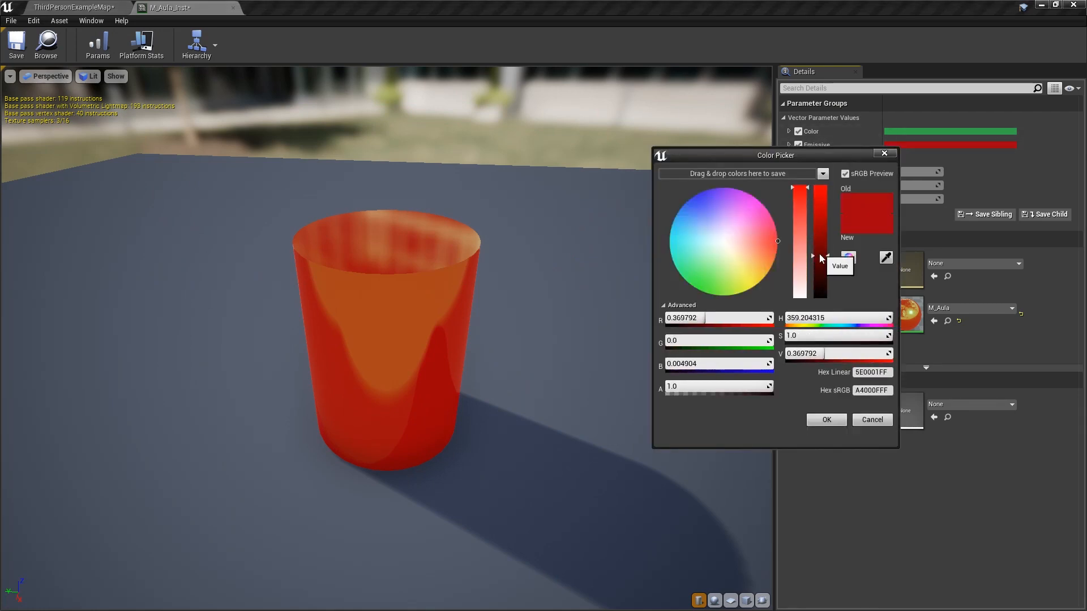
pyautogui.moveTo(820, 256); pyautogui.dragTo(822, 287)
# Step: Brighten the Color parameter of M_Aula_Inst to a lighter green
pyautogui.click(919, 131)
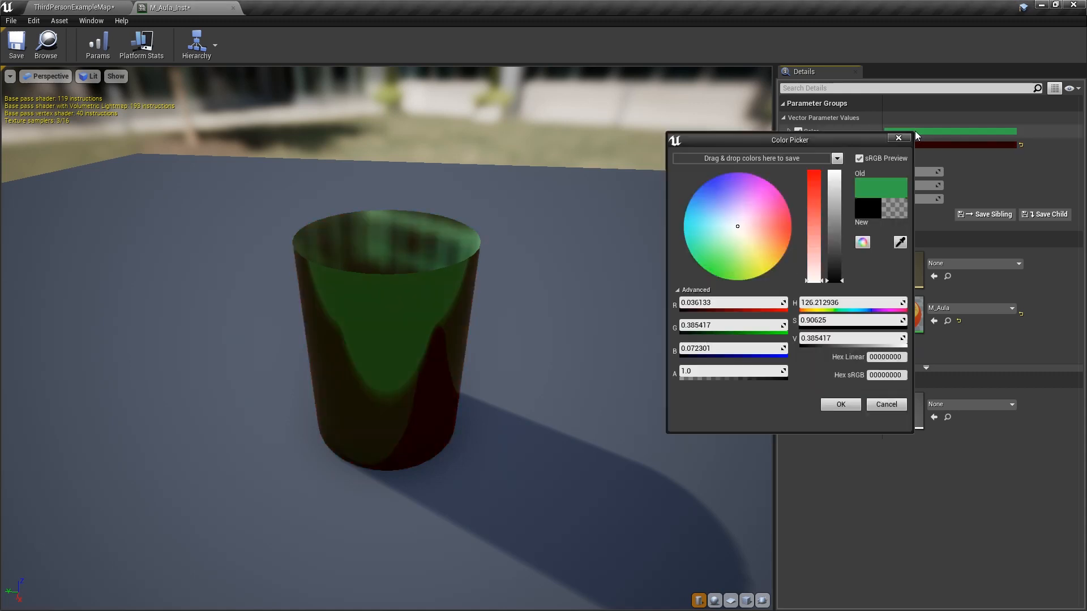
pyautogui.moveTo(844, 247); pyautogui.dragTo(842, 184)
pyautogui.click(841, 405)
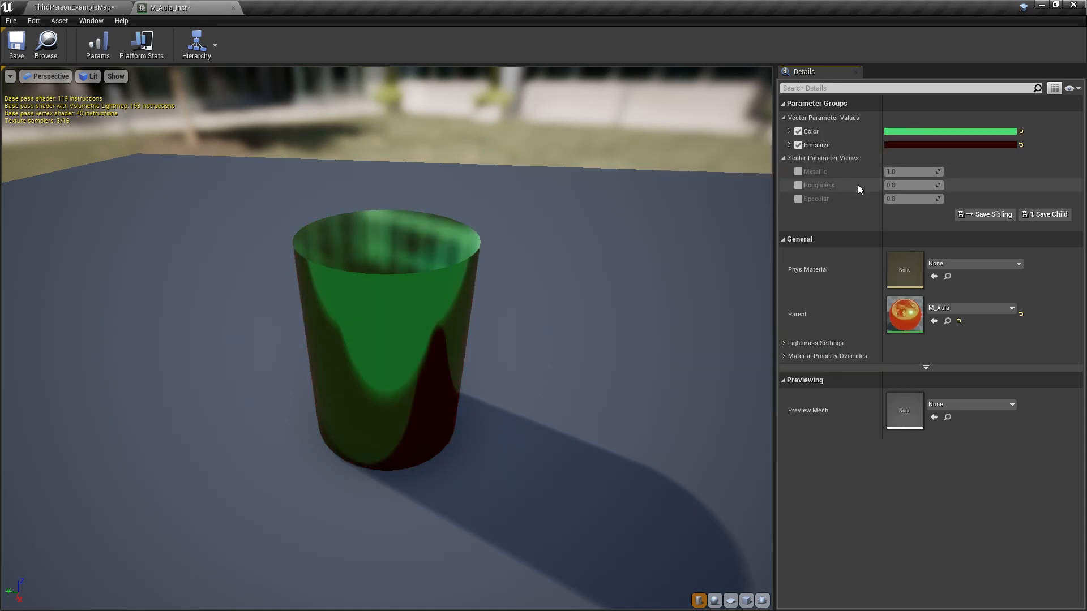
# Step: Enable the Metallic override and set it to about 0.71
pyautogui.click(798, 172)
pyautogui.moveTo(908, 172); pyautogui.dragTo(898, 171)
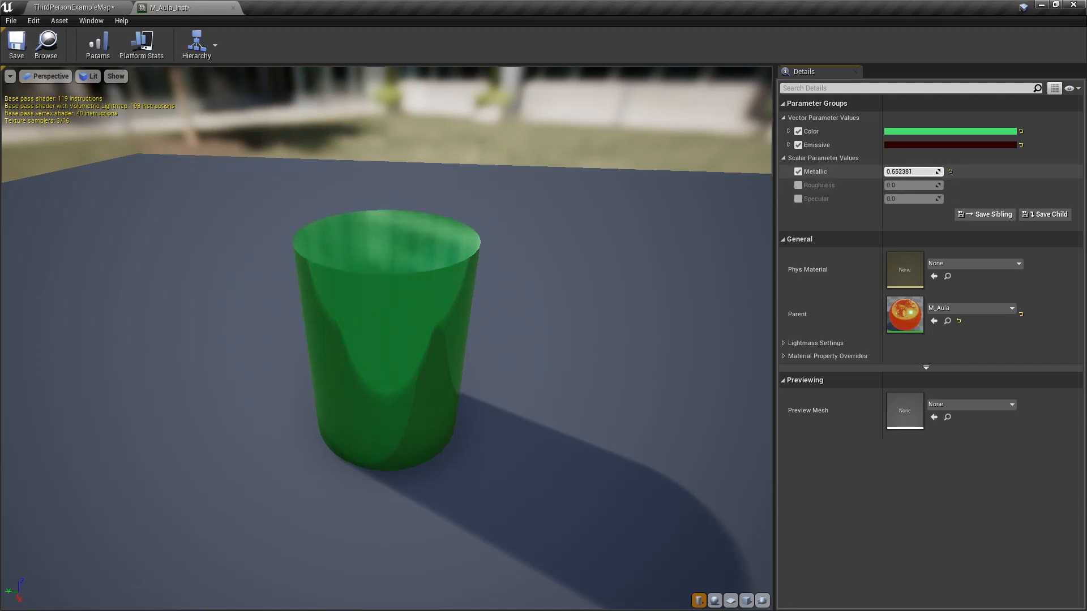
pyautogui.moveTo(898, 172)
pyautogui.mouseDown()
pyautogui.moveTo(886, 172)
pyautogui.moveTo(918, 172)
pyautogui.mouseUp()
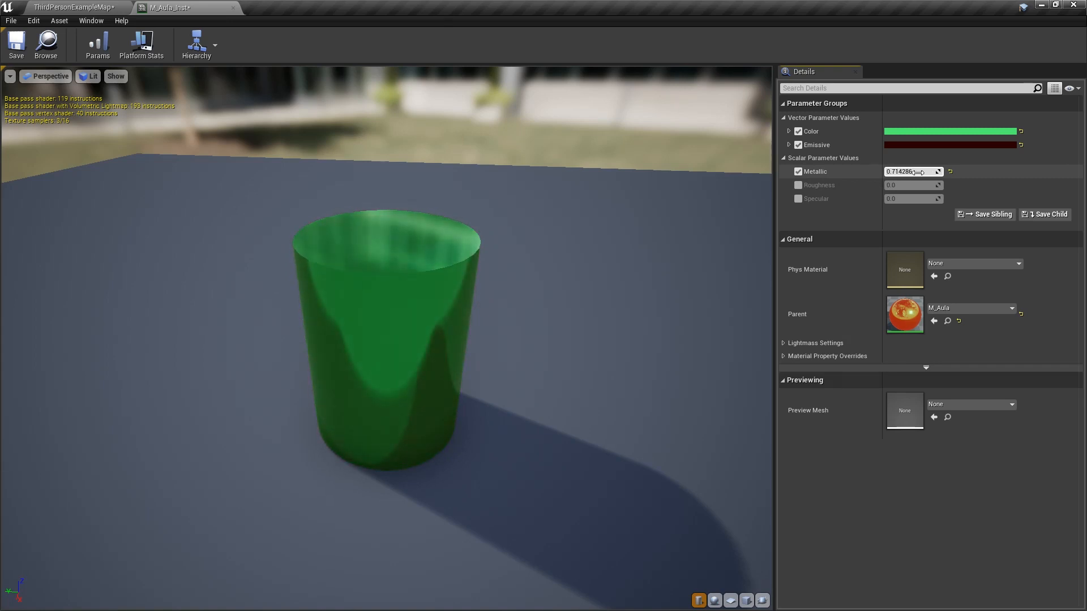
# Step: Enable the Roughness and Specular overrides, setting Roughness to about 0.31 and Specular to about 0.35
pyautogui.click(799, 185)
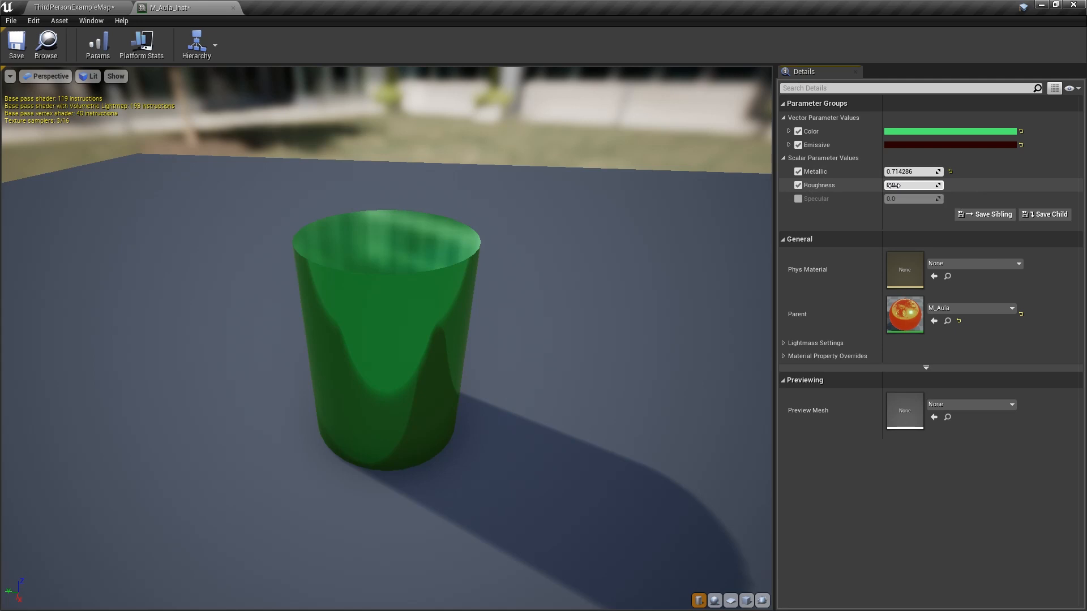
pyautogui.moveTo(894, 185); pyautogui.dragTo(913, 185)
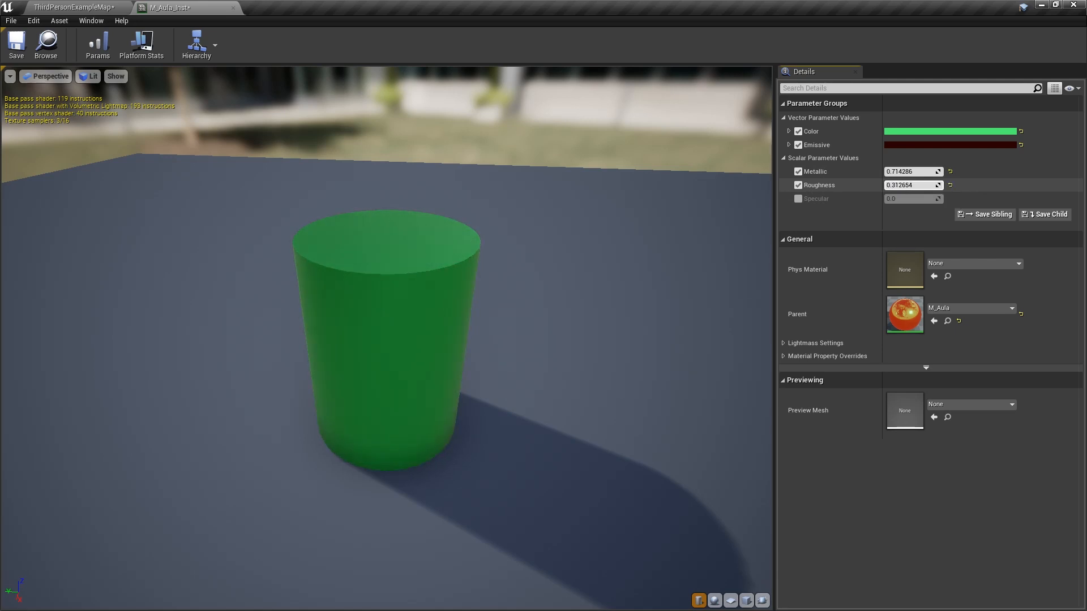
pyautogui.click(798, 199)
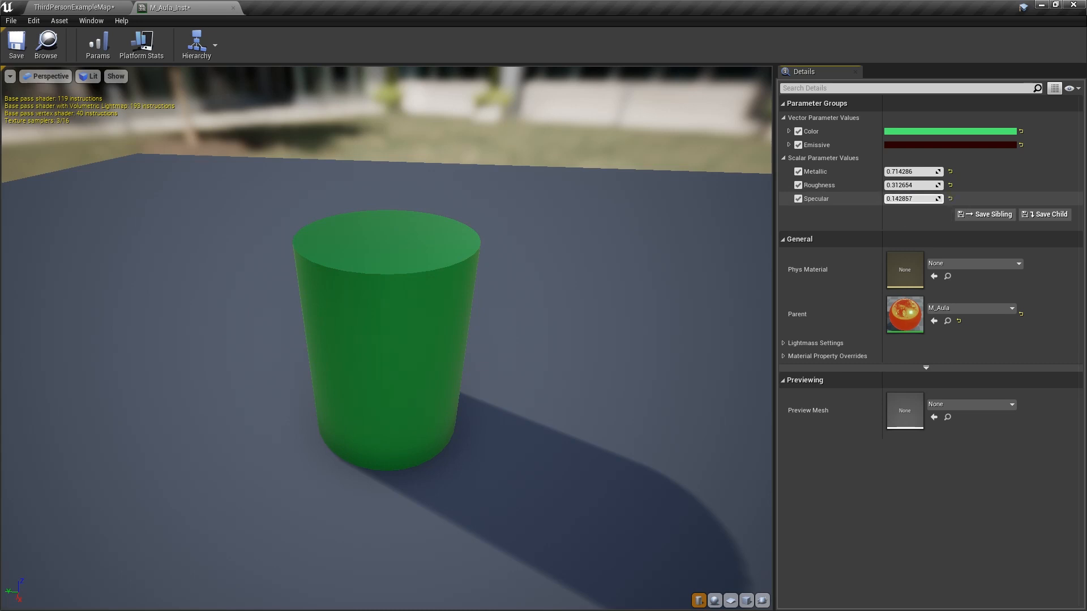
pyautogui.moveTo(911, 199); pyautogui.dragTo(900, 198)
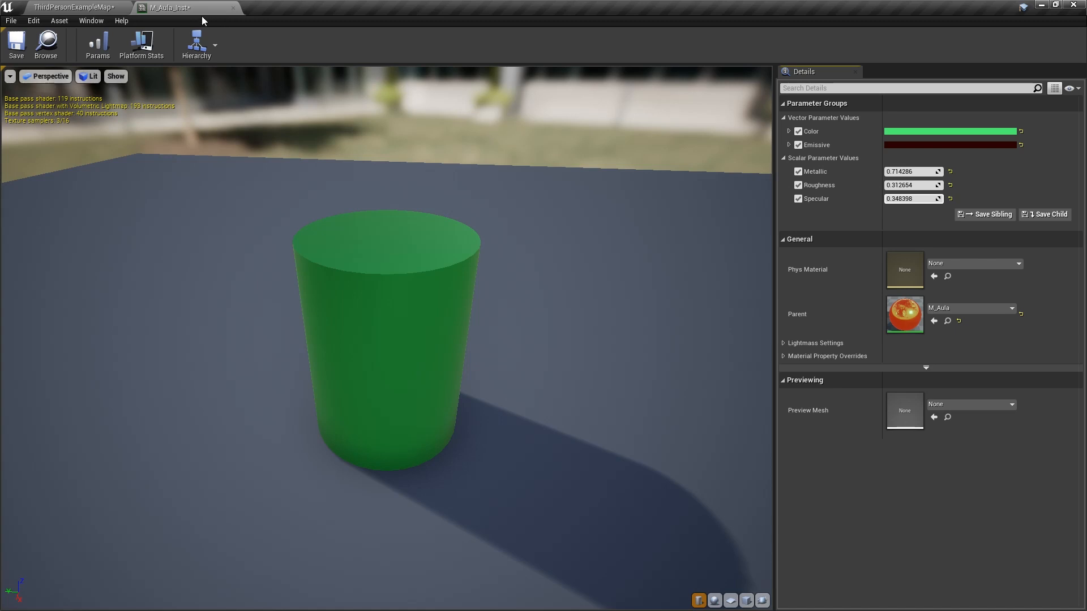
# Step: Create a second material instance from M_Aula in the Materials folder with the default name and open it
pyautogui.click(93, 7)
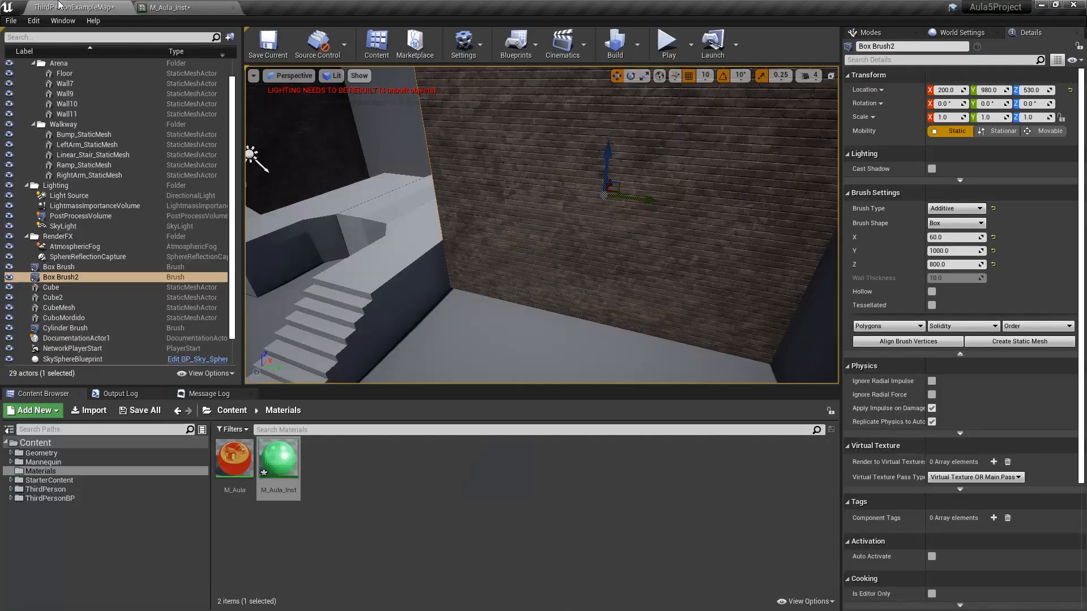
pyautogui.doubleClick(234, 460)
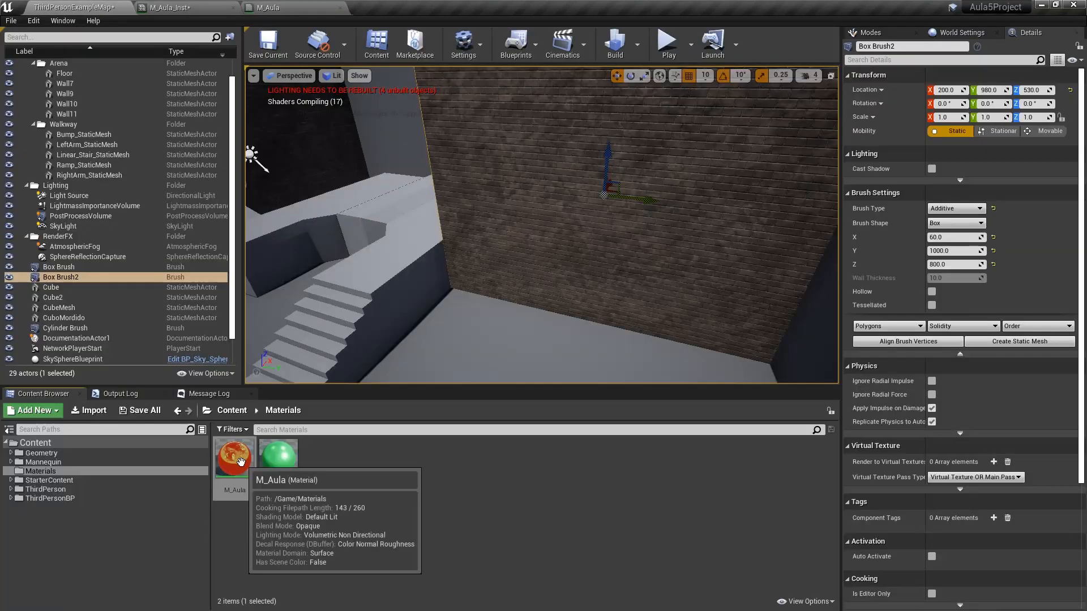
pyautogui.rightClick(235, 461)
pyautogui.click(306, 191)
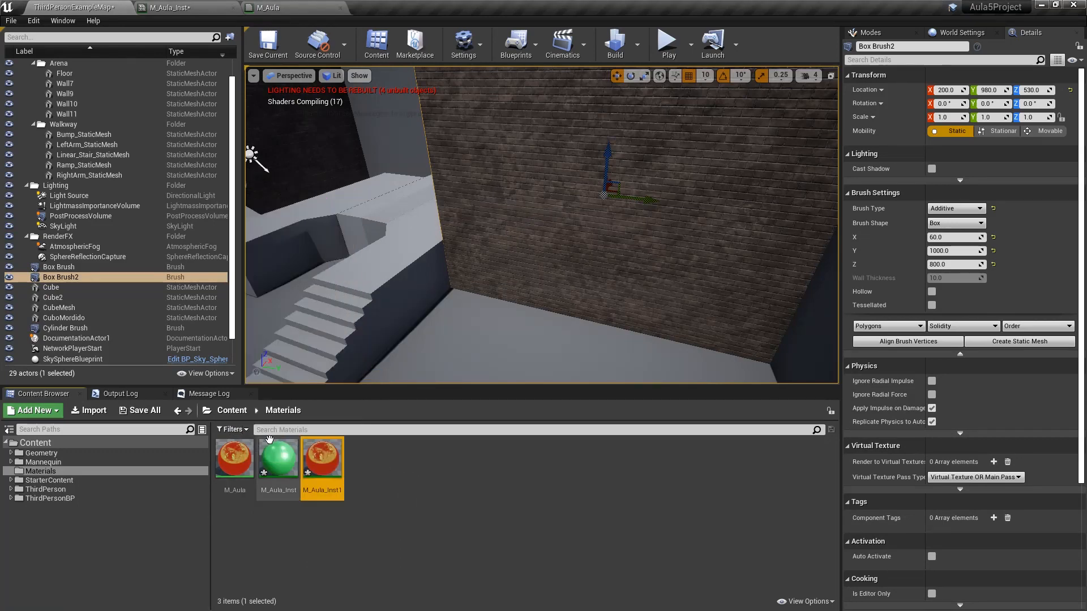
pyautogui.doubleClick(321, 460)
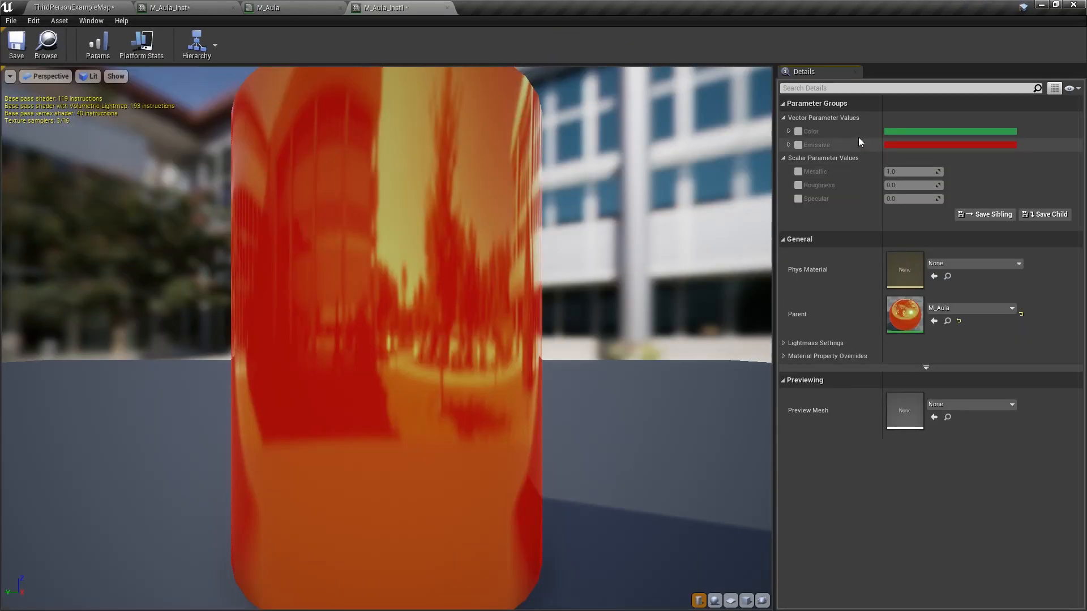
# Step: Override the Emissive parameter of M_Aula_Inst1 with black
pyautogui.click(924, 146)
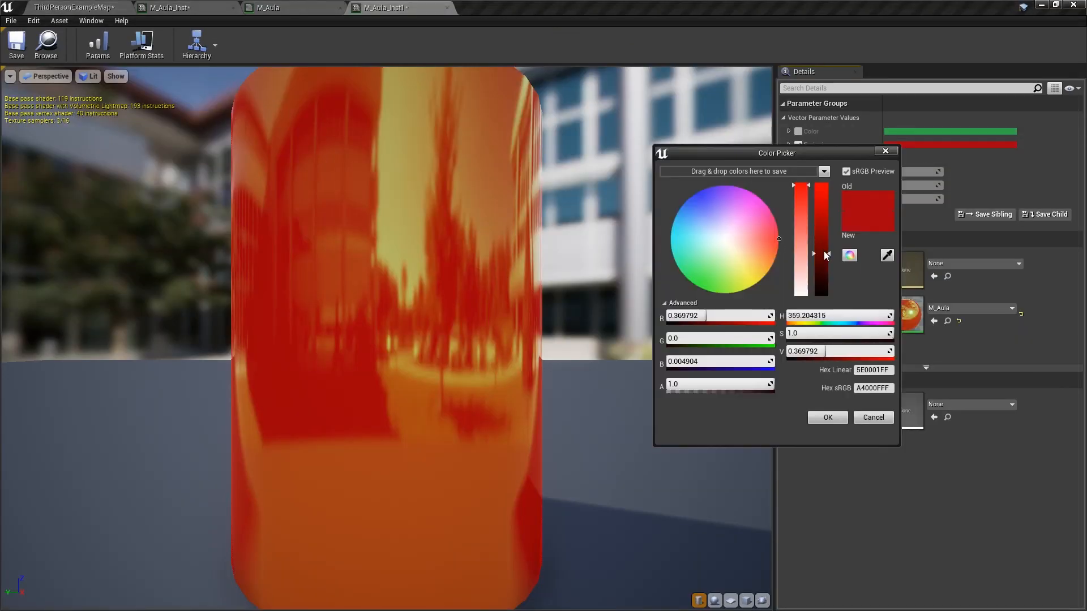
pyautogui.moveTo(821, 242); pyautogui.dragTo(827, 295)
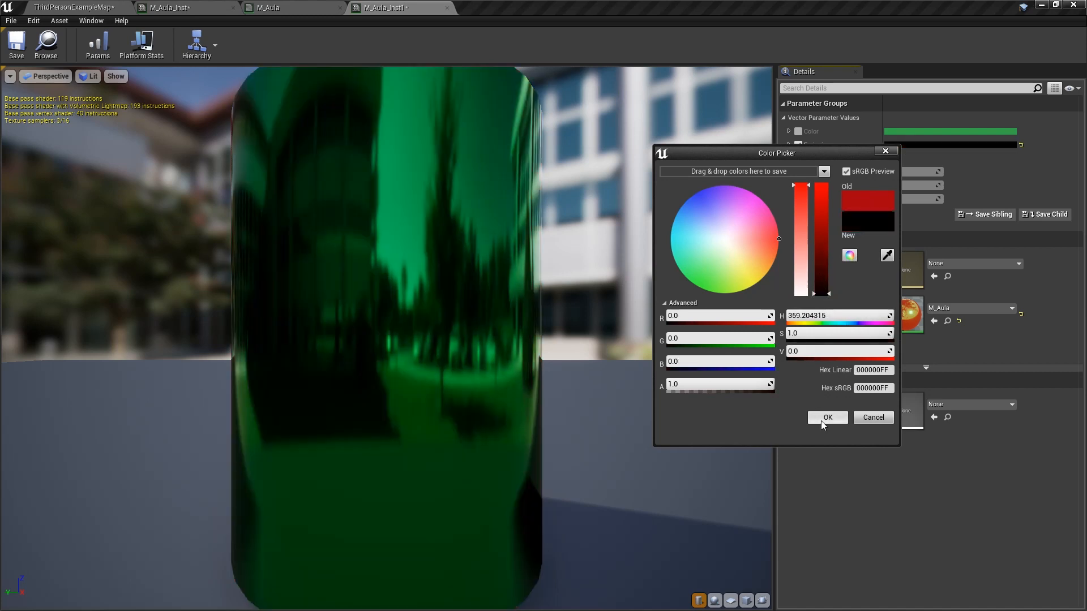
pyautogui.click(822, 419)
# Step: Enable the Color and Roughness overrides, setting Color to golden yellow and Roughness to about 0.27
pyautogui.click(799, 132)
pyautogui.click(951, 132)
pyautogui.moveTo(778, 264); pyautogui.dragTo(782, 274)
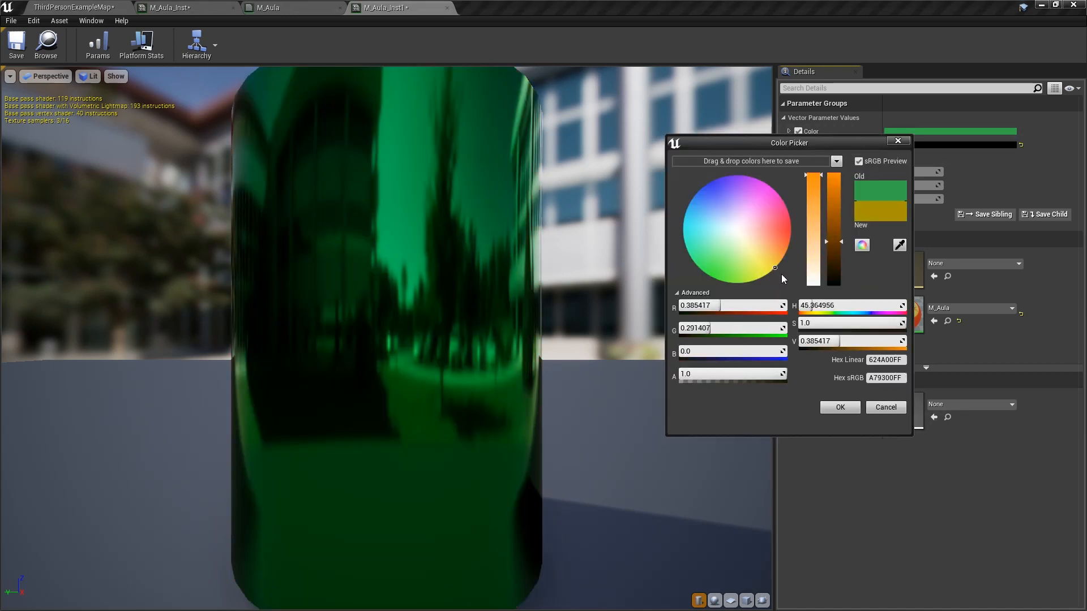
pyautogui.click(840, 408)
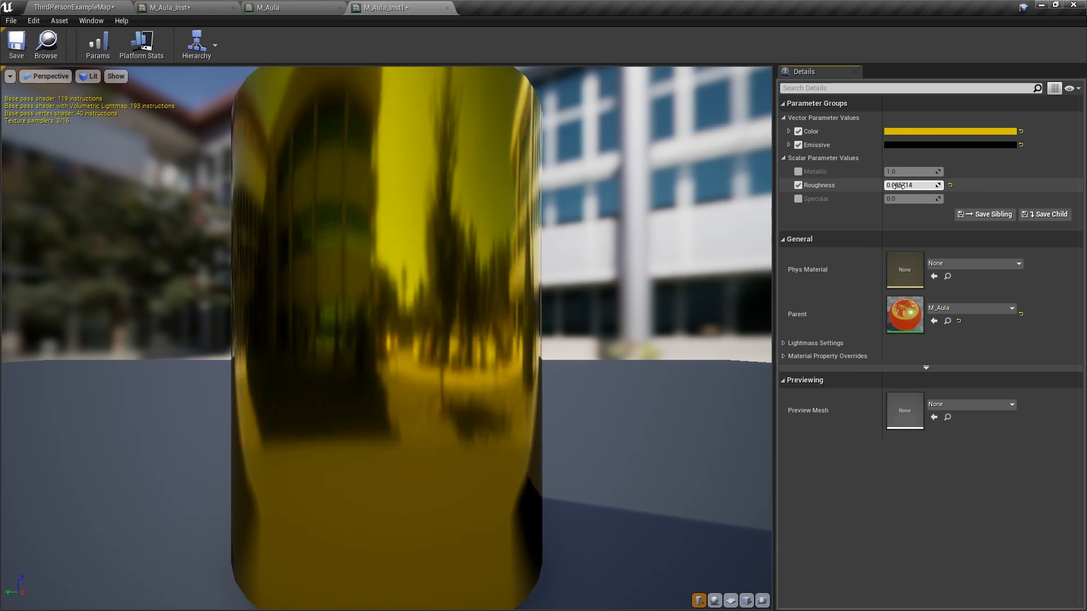
pyautogui.moveTo(900, 185); pyautogui.dragTo(934, 185)
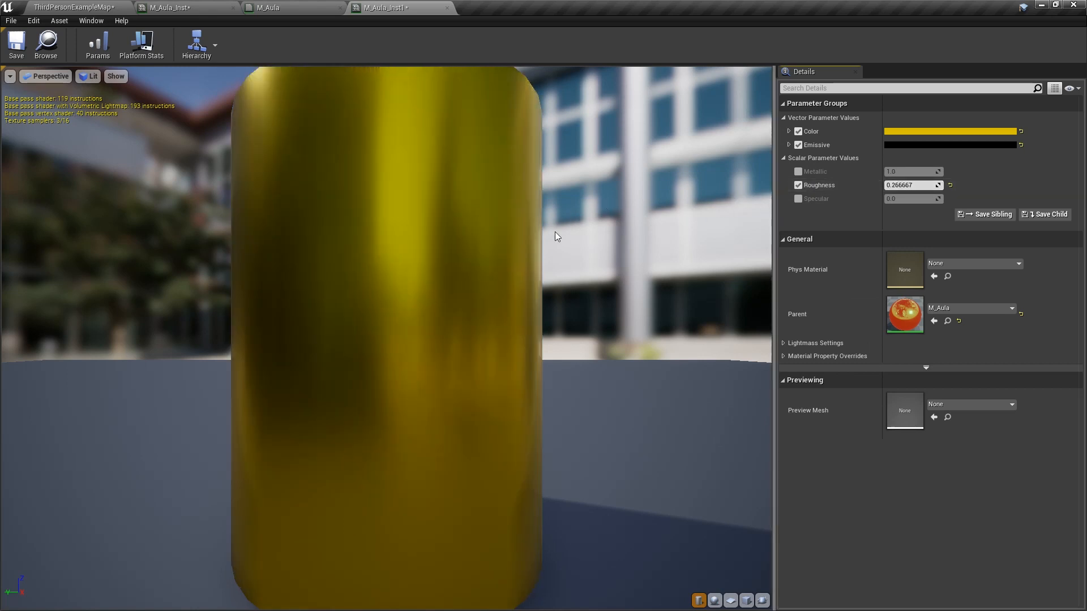
pyautogui.moveTo(557, 236); pyautogui.dragTo(591, 229)
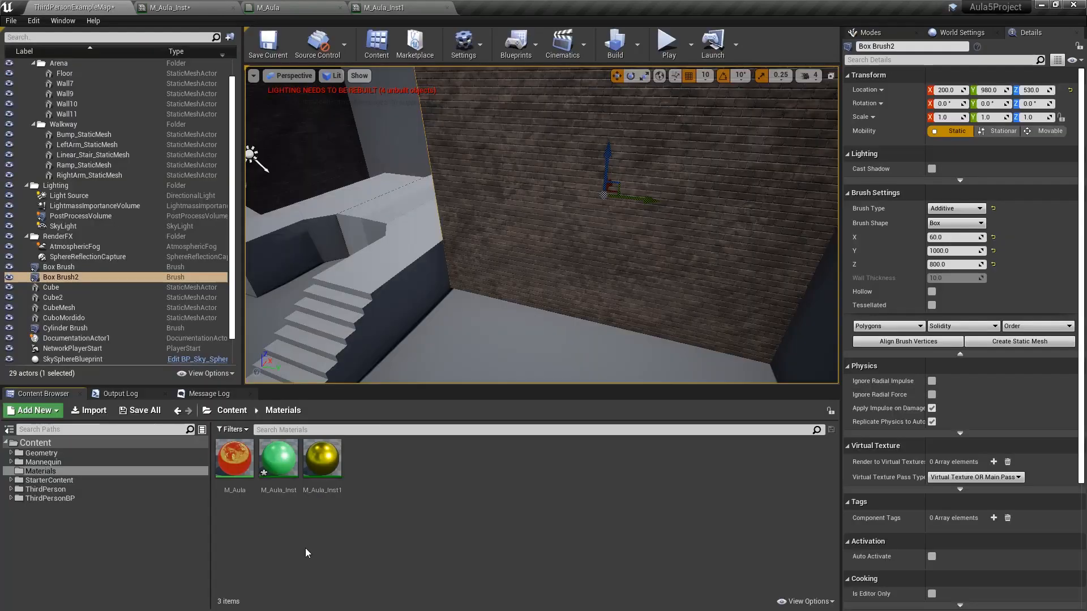
# Step: Return to the ThirdPersonExampleMap level and apply M_Aula_Inst to the chamfered cube CubeMesh
pyautogui.click(391, 7)
pyautogui.click(272, 6)
pyautogui.click(170, 5)
pyautogui.click(61, 5)
pyautogui.moveTo(507, 246); pyautogui.dragTo(568, 259, button='right')
pyautogui.press('w')
pyautogui.press('w')
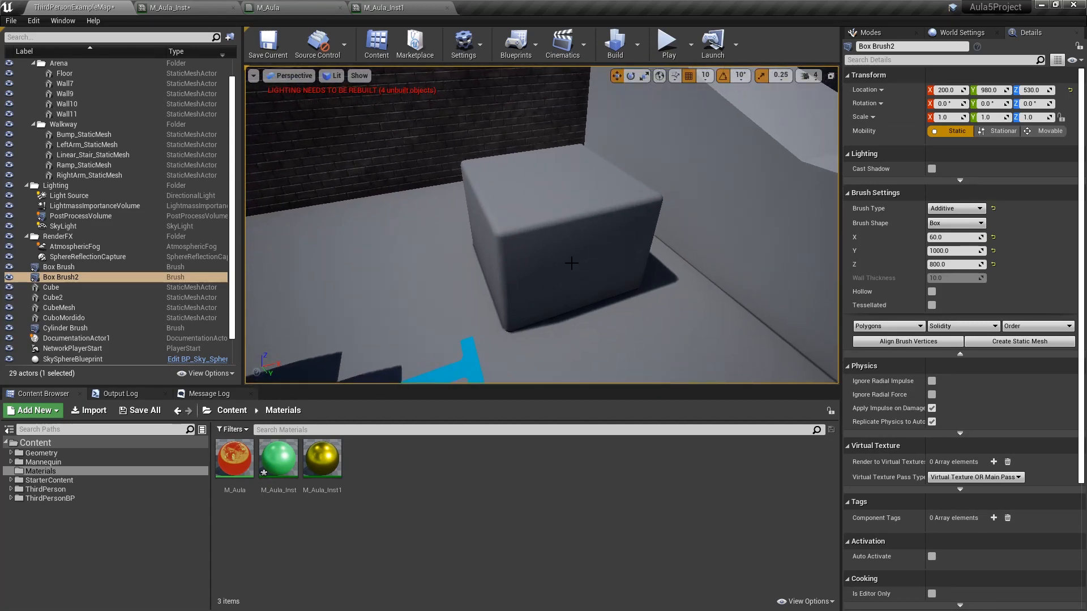
pyautogui.click(280, 469)
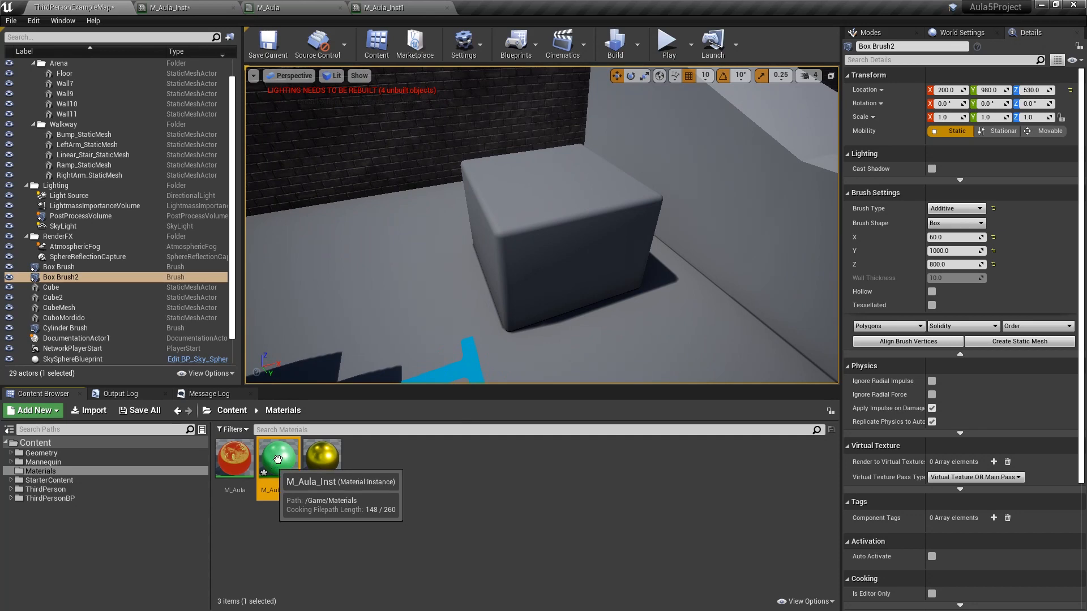
pyautogui.moveTo(279, 469); pyautogui.dragTo(552, 250)
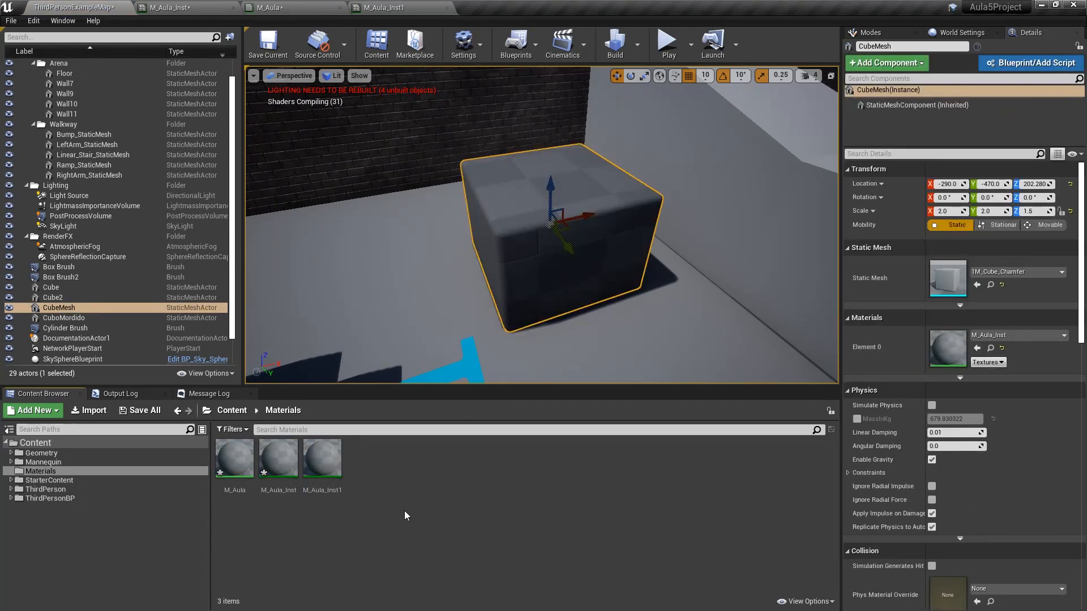
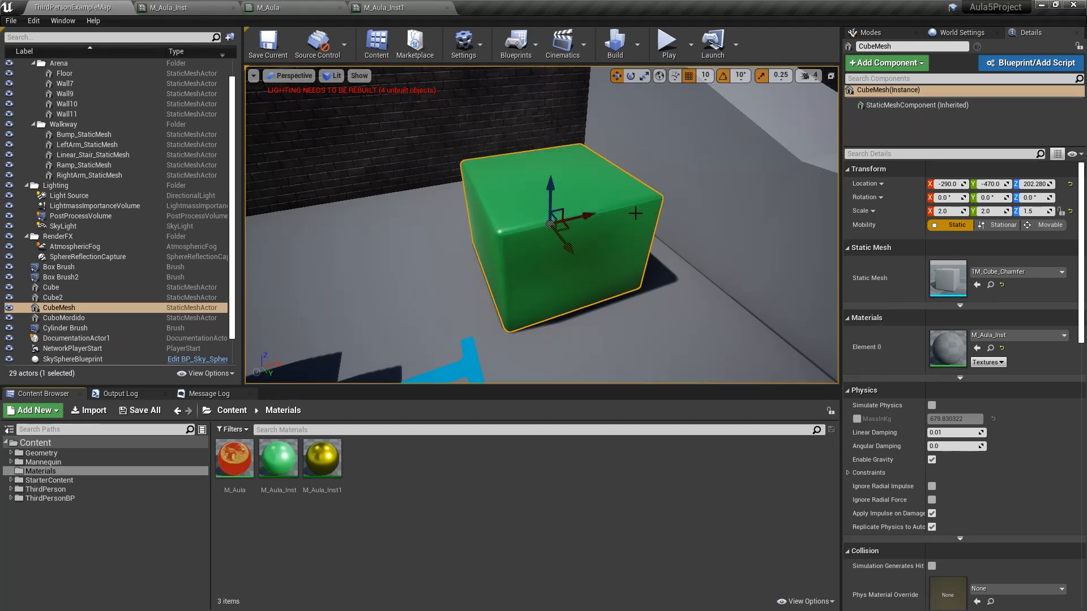
# Step: Apply M_Aula_Inst1 to the two middle walkway sections and M_Aula_Inst to the sloped section beside the cube
pyautogui.moveTo(636, 213); pyautogui.dragTo(792, 192, button='right')
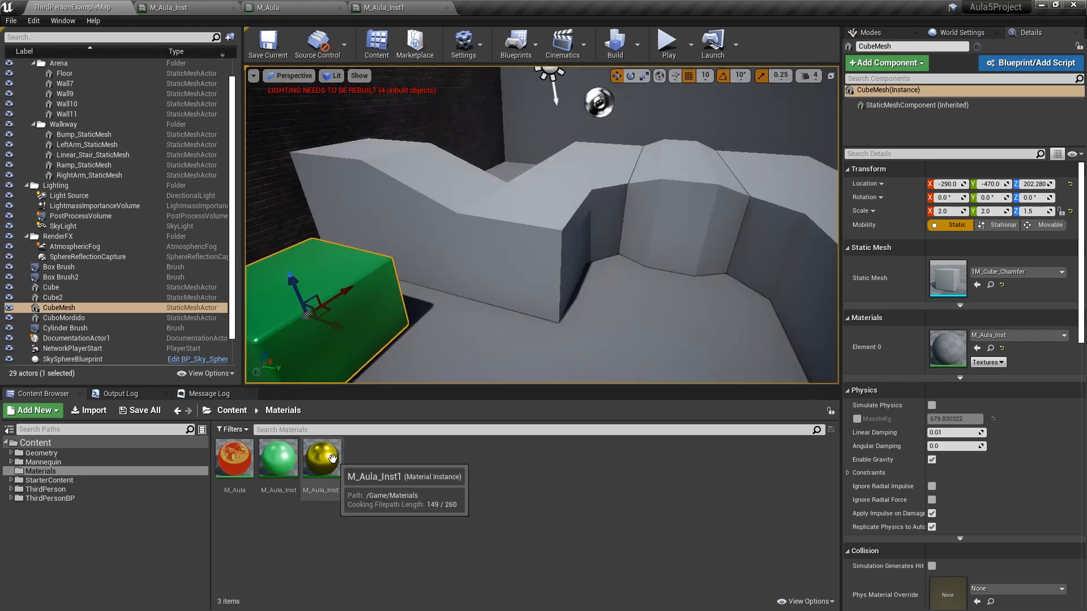
pyautogui.click(317, 458)
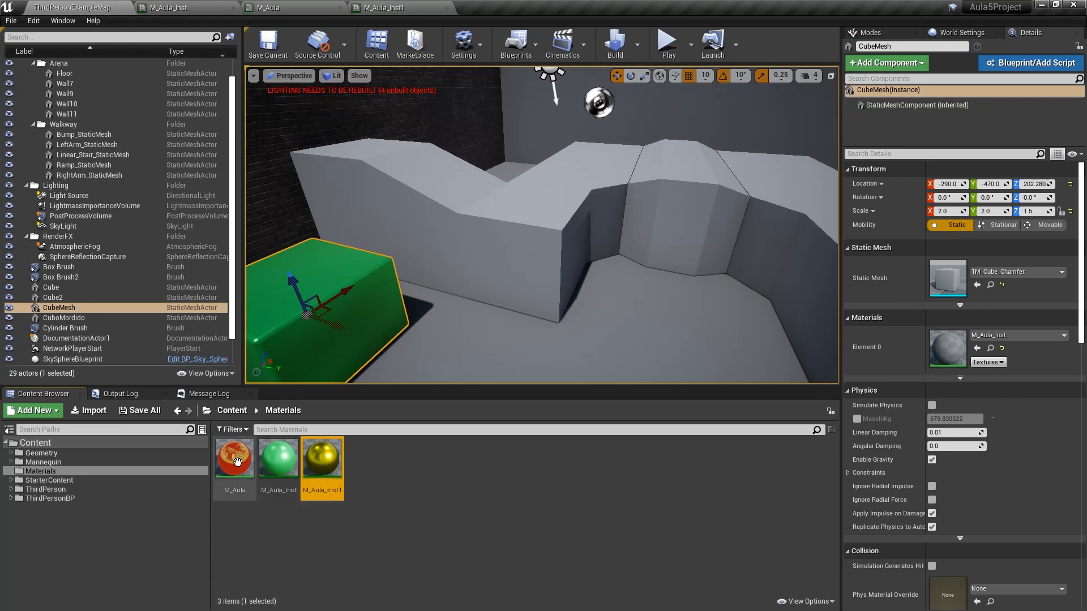
pyautogui.moveTo(322, 460); pyautogui.dragTo(497, 253)
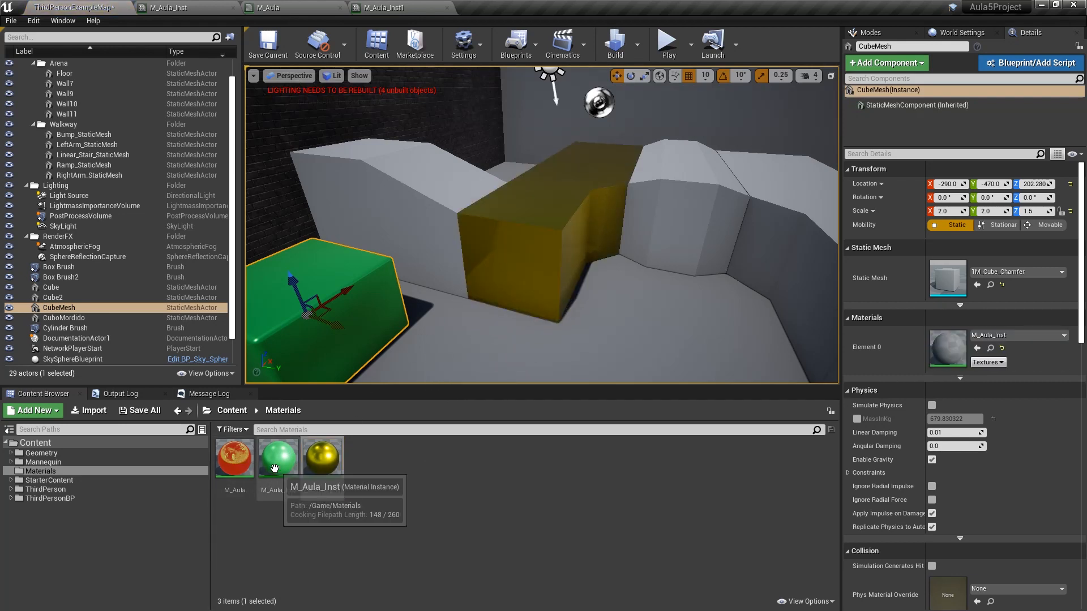
pyautogui.moveTo(279, 457); pyautogui.dragTo(451, 217)
pyautogui.moveTo(325, 453); pyautogui.dragTo(634, 248)
# Step: Apply the parent material M_Aula to the walkway section adjoining the stairs
pyautogui.moveTo(629, 247); pyautogui.dragTo(731, 232, button='right')
pyautogui.moveTo(233, 457); pyautogui.dragTo(613, 259)
pyautogui.moveTo(612, 259); pyautogui.dragTo(612, 259)
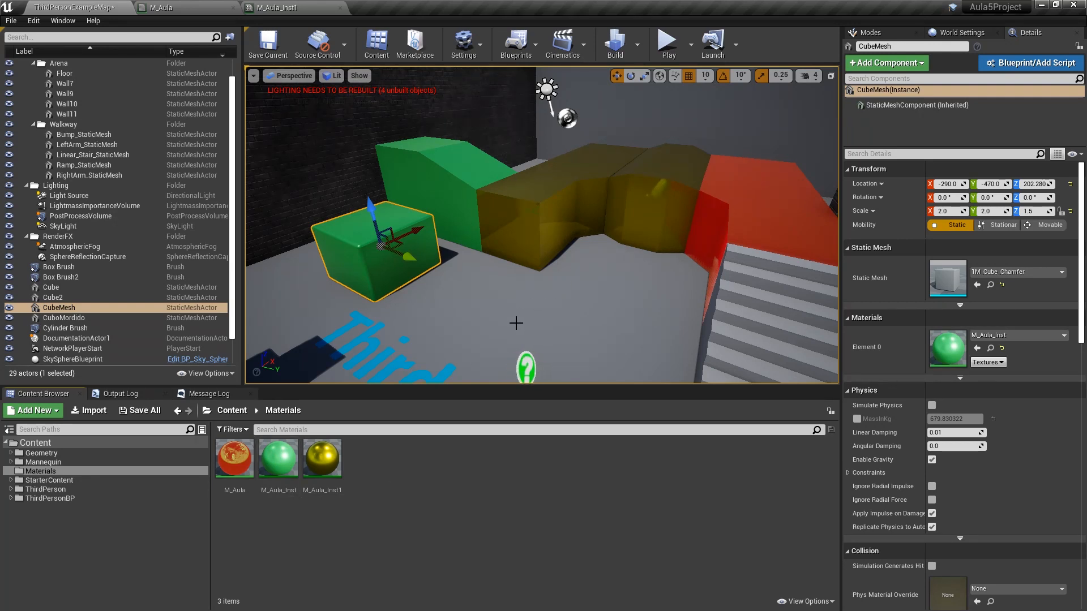
# Step: Examine the materials applied across the walkway and cube, and review the overridden parameters of M_Aula_Inst
pyautogui.moveTo(587, 250); pyautogui.dragTo(562, 224, button='right')
pyautogui.press('s')
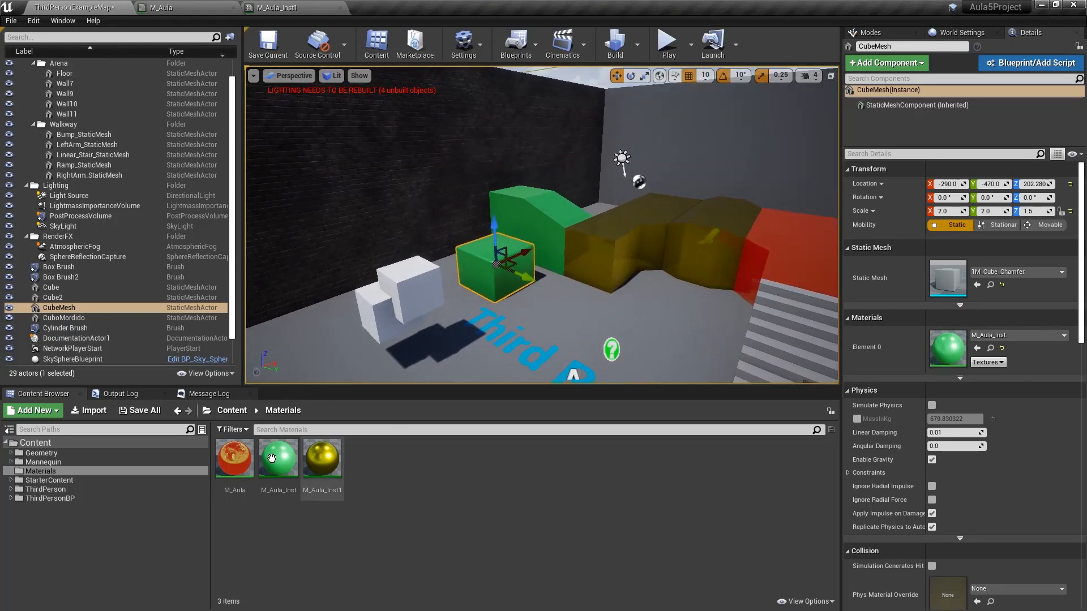
pyautogui.doubleClick(278, 457)
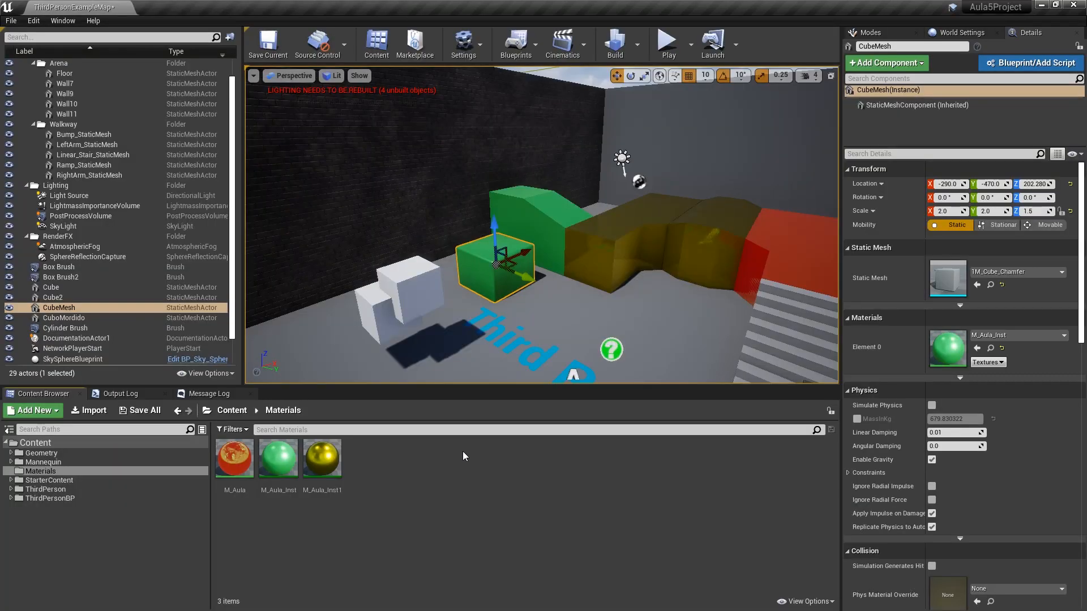
pyautogui.moveTo(615, 259); pyautogui.dragTo(588, 290, button='right')
pyautogui.press('w')
pyautogui.moveTo(647, 245); pyautogui.dragTo(626, 254, button='right')
pyautogui.press('s')
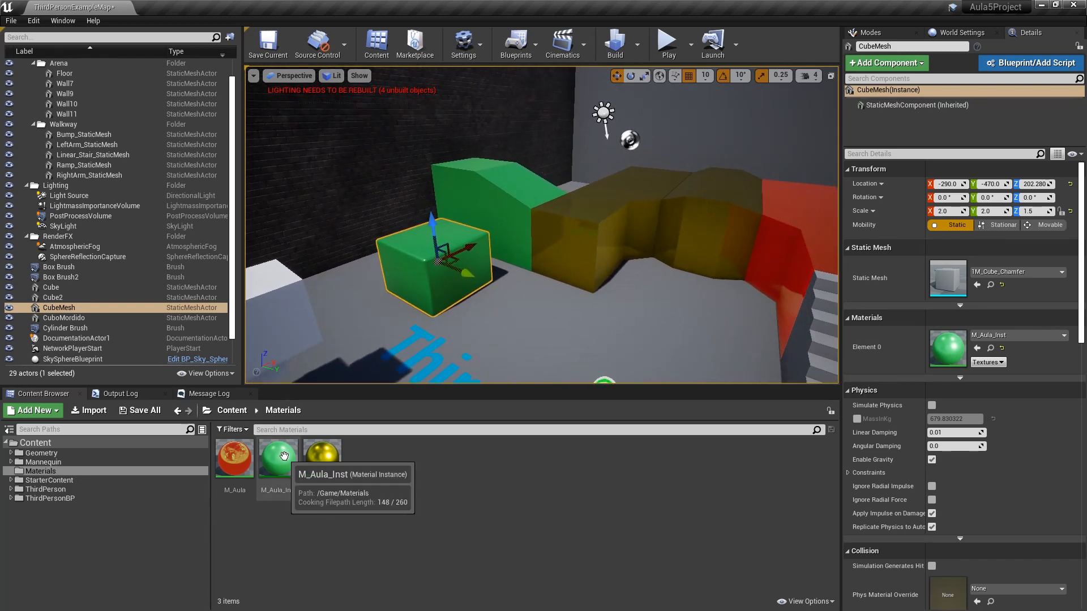
pyautogui.doubleClick(284, 457)
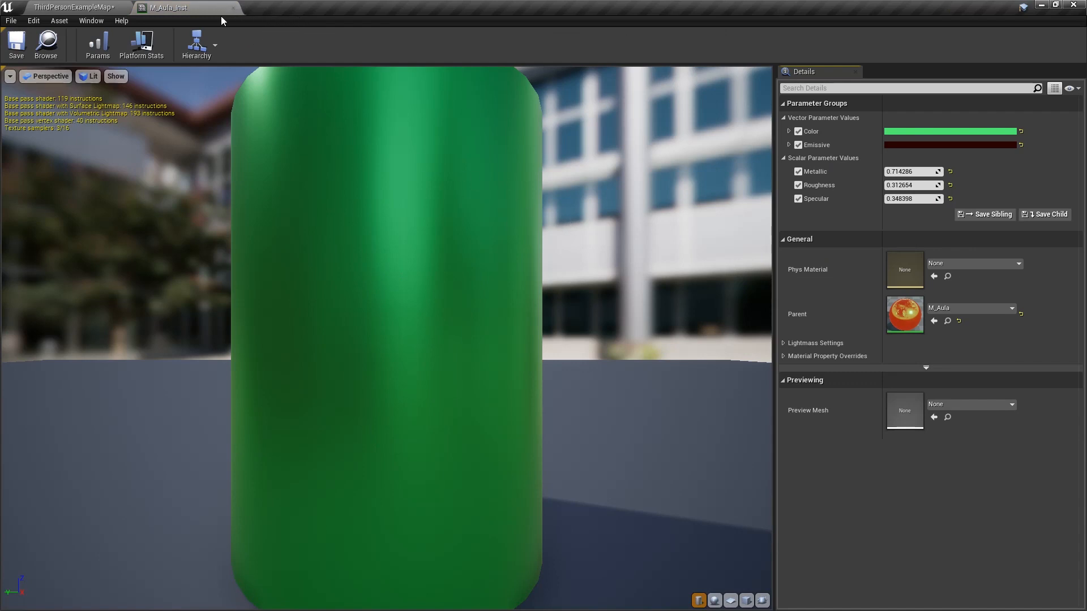
pyautogui.click(80, 6)
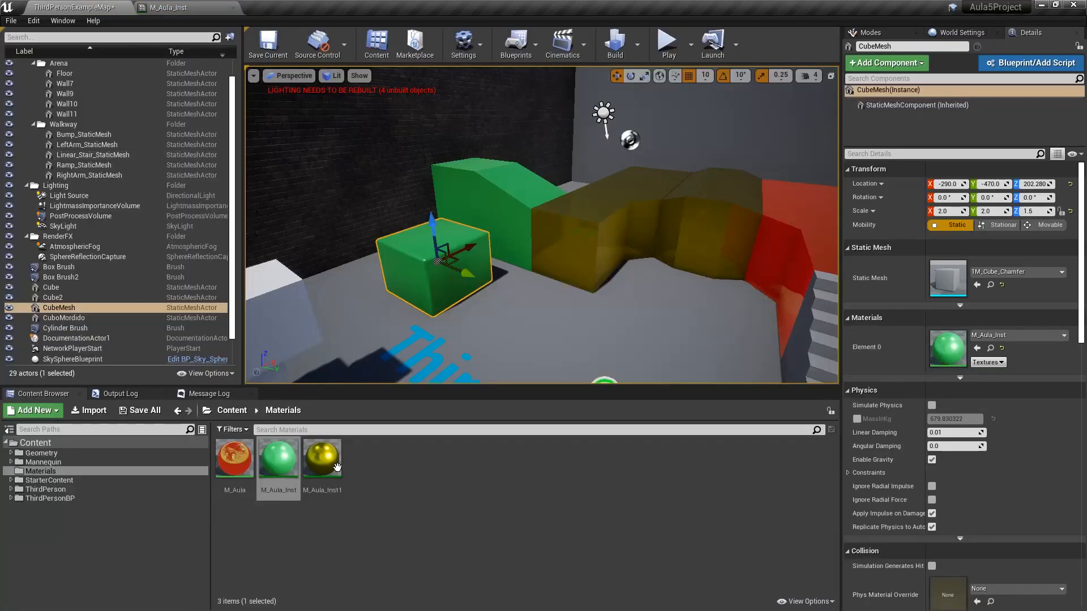
pyautogui.click(181, 7)
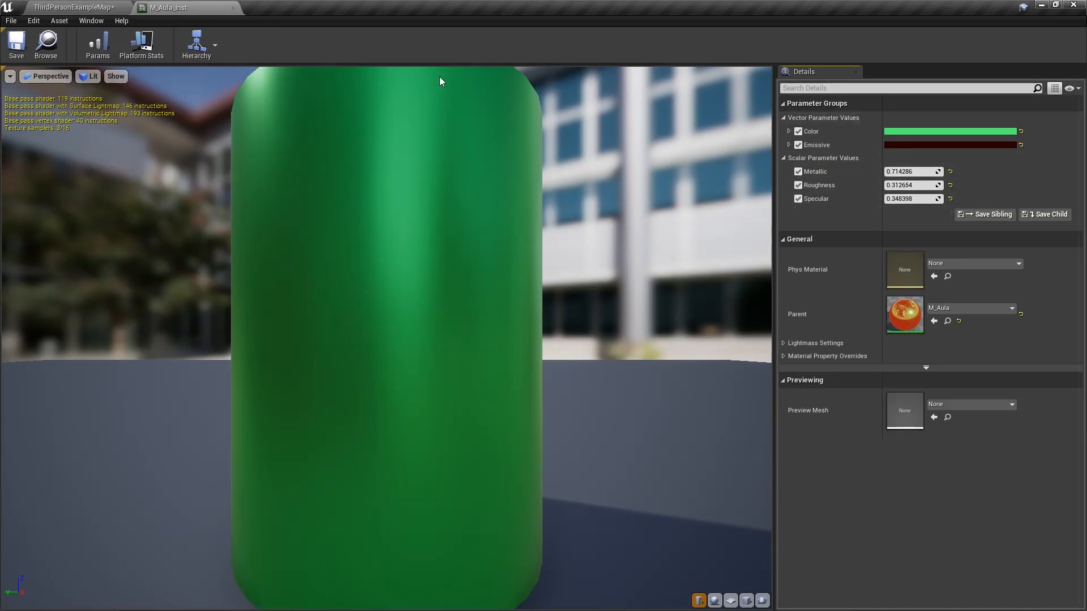
pyautogui.click(212, 6)
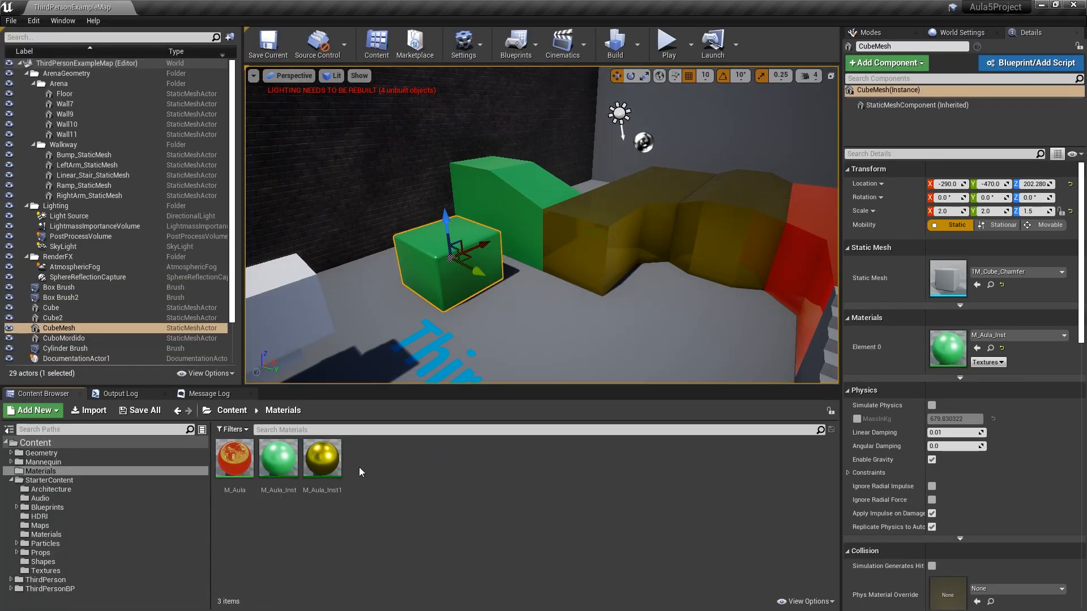
# Step: Create a folder named Blueprints under Content
pyautogui.rightClick(42, 443)
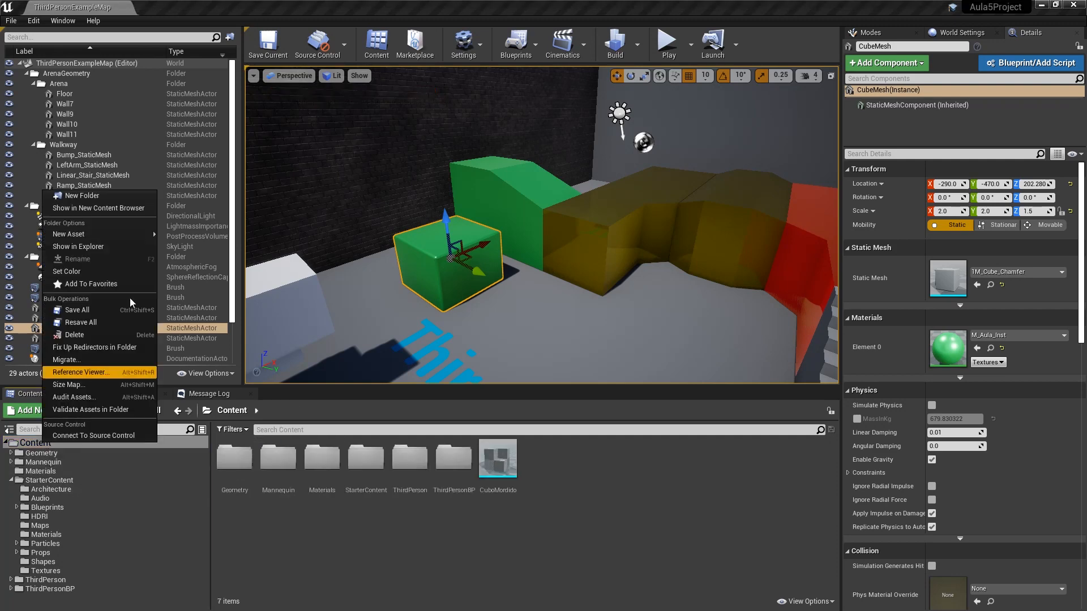
pyautogui.click(112, 195)
pyautogui.write('Blueprint')
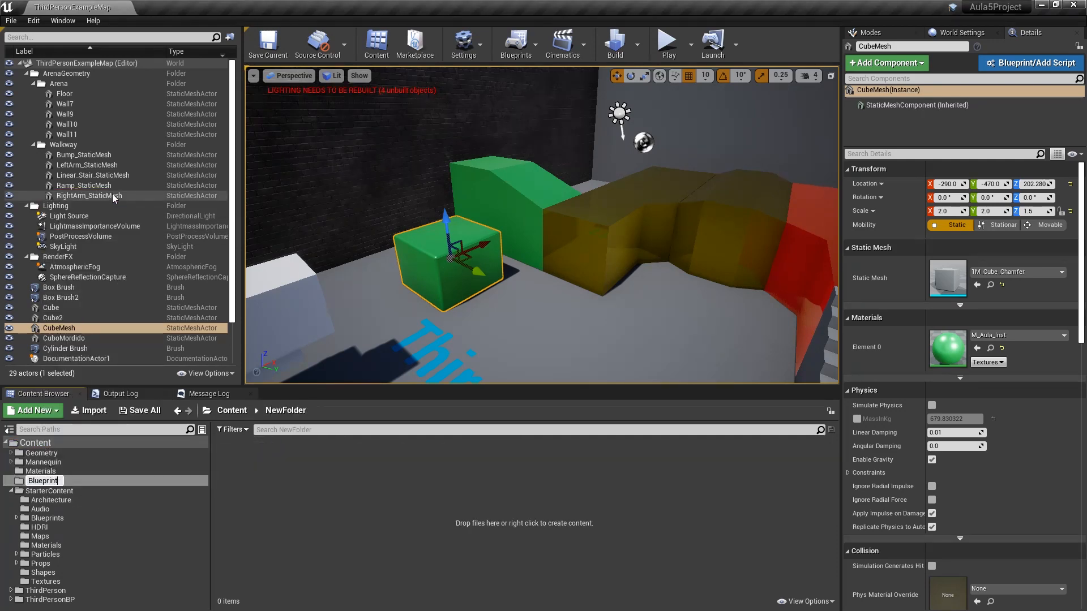
pyautogui.write('s')
pyautogui.press('Return')
# Step: Create an Actor Blueprint Class named CuboDinamico in the Blueprints folder and open it
pyautogui.rightClick(334, 453)
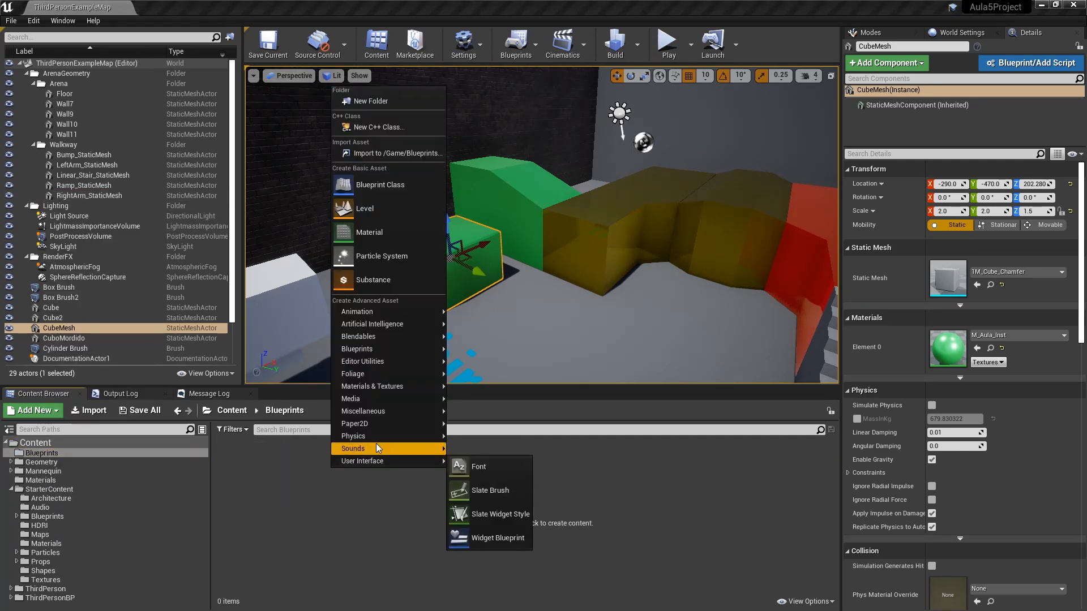
pyautogui.click(367, 187)
pyautogui.click(439, 224)
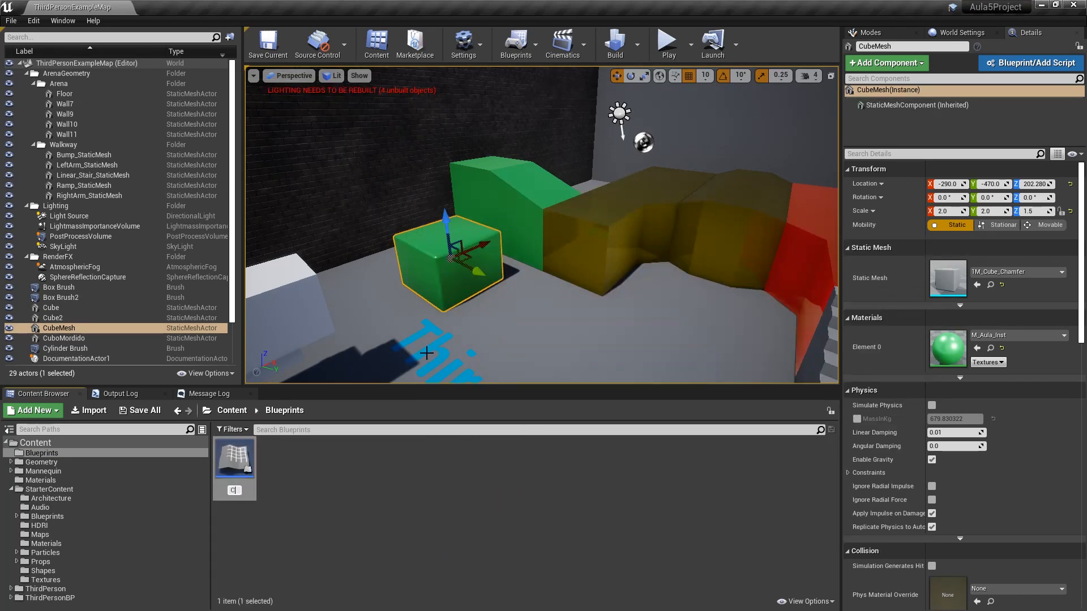
pyautogui.write('CuboDinamico')
pyautogui.press('Return')
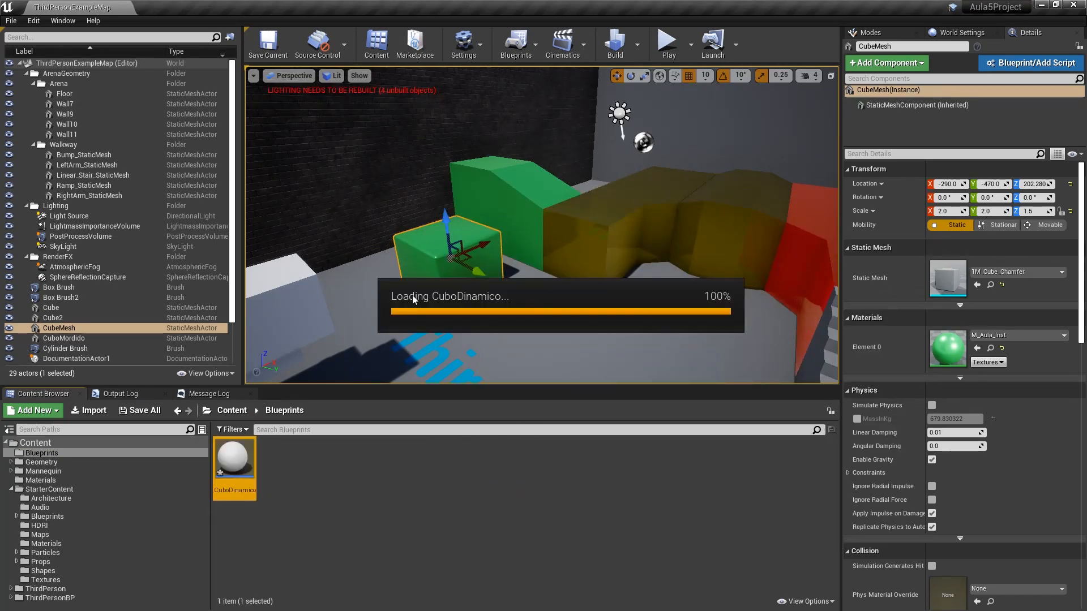
# Step: Add a Static Mesh component with the CuboMordido mesh and raise it to Z 200
pyautogui.click(45, 37)
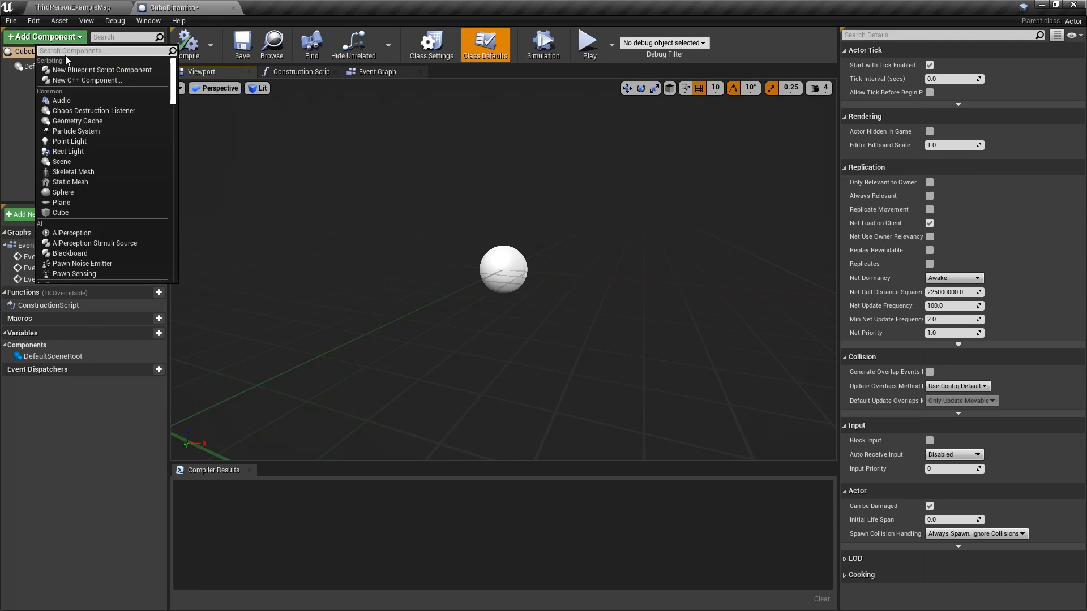
pyautogui.click(78, 183)
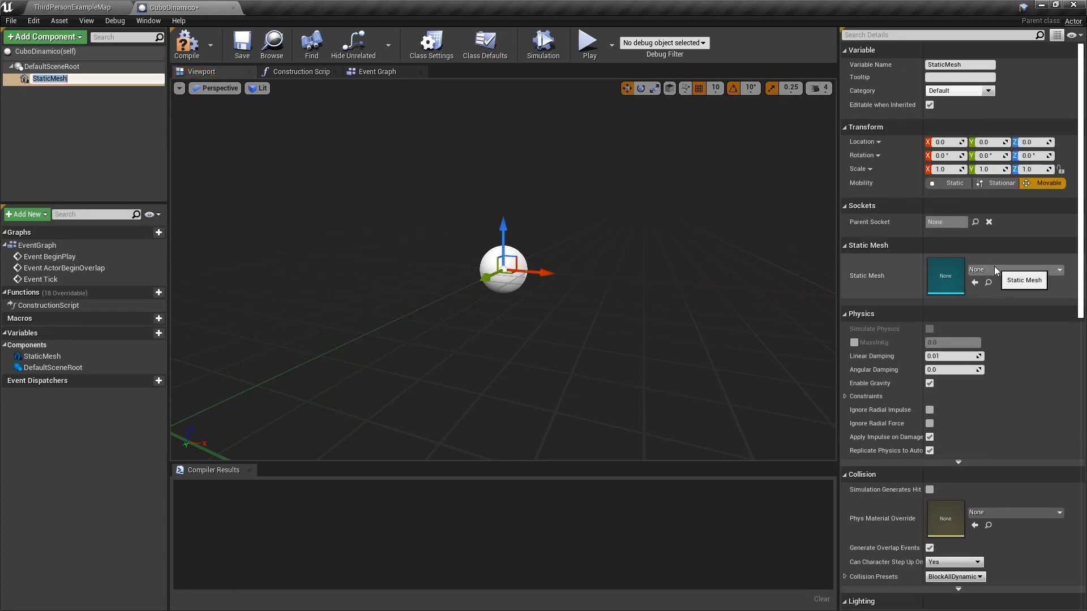
pyautogui.click(995, 268)
pyautogui.write('cubo')
pyautogui.press('Return')
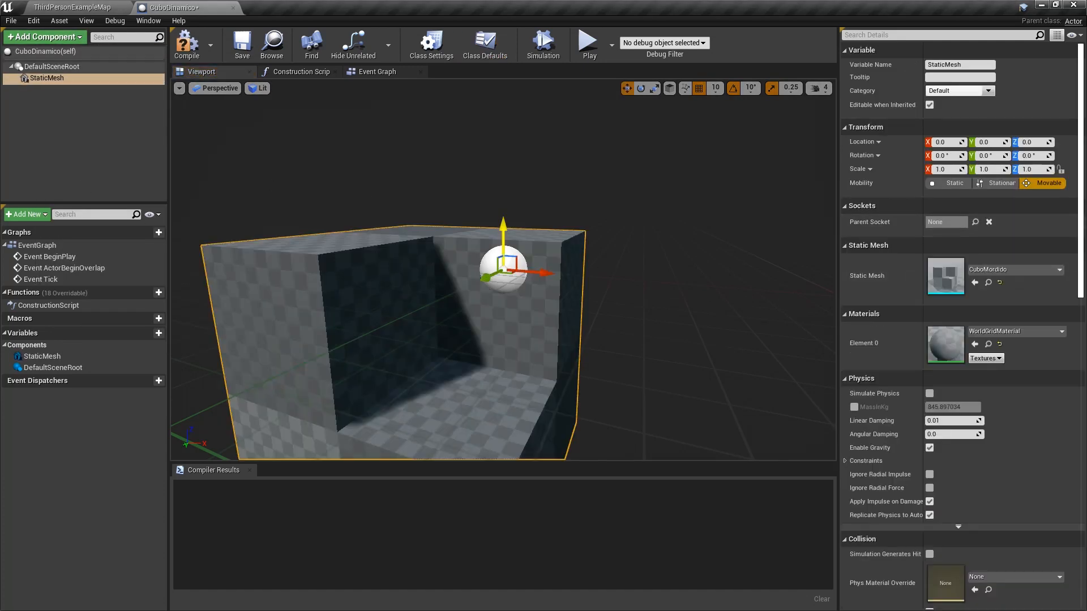
pyautogui.moveTo(503, 243); pyautogui.dragTo(526, 196)
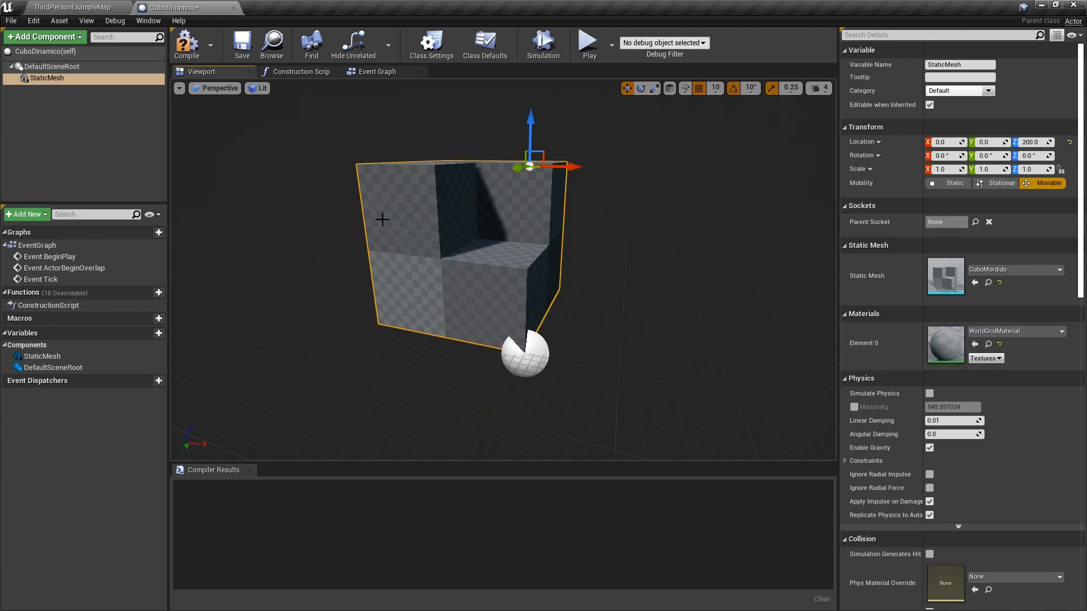
# Step: Try M_Aula_Inst as the static mesh's Element 0 material, and reset the slot to its default
pyautogui.click(1054, 331)
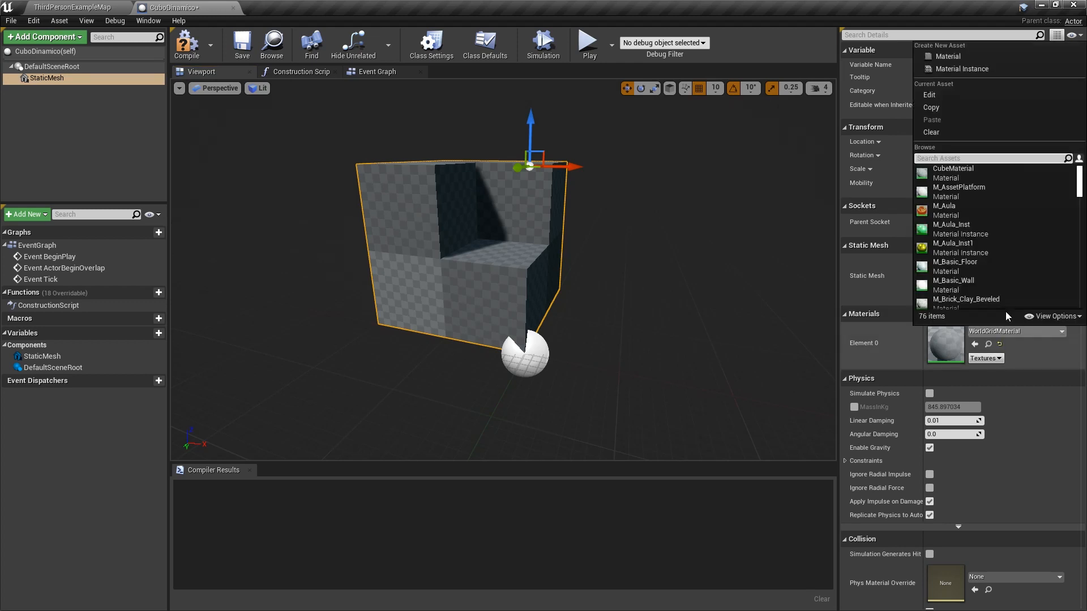
pyautogui.click(959, 208)
pyautogui.click(947, 226)
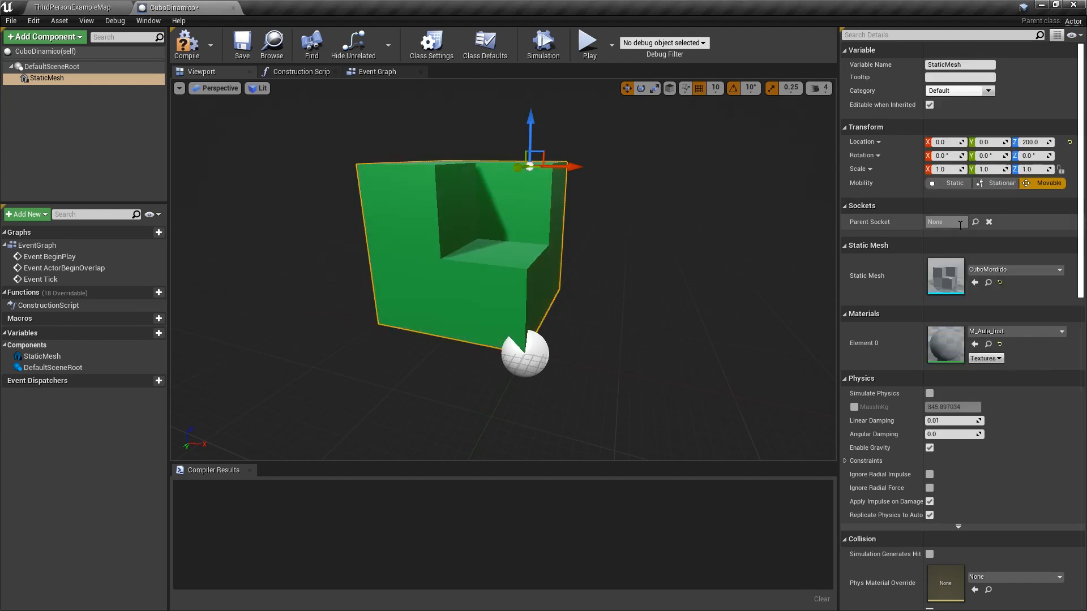
pyautogui.click(1000, 344)
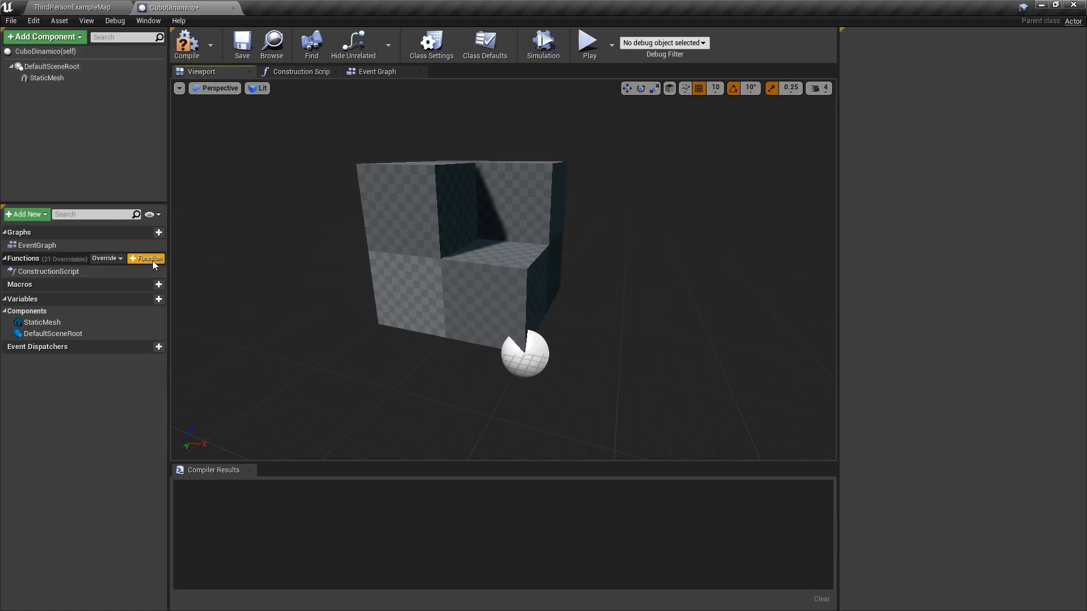
# Step: Add a function named AlteraMaterial to the CuboDinamico blueprint
pyautogui.click(151, 260)
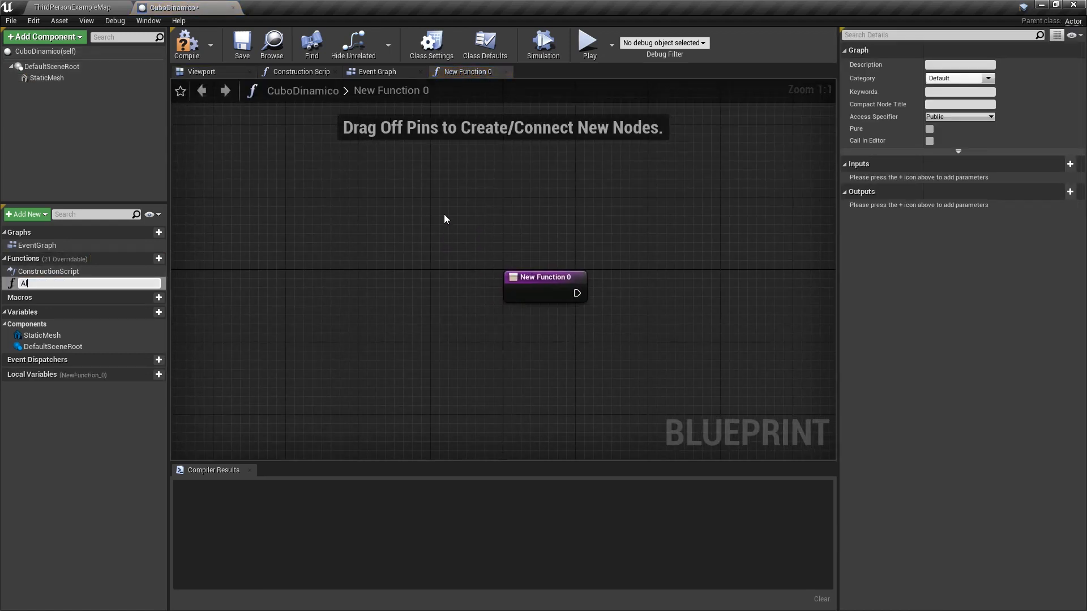
pyautogui.write('AlteraMaterial')
pyautogui.press('Return')
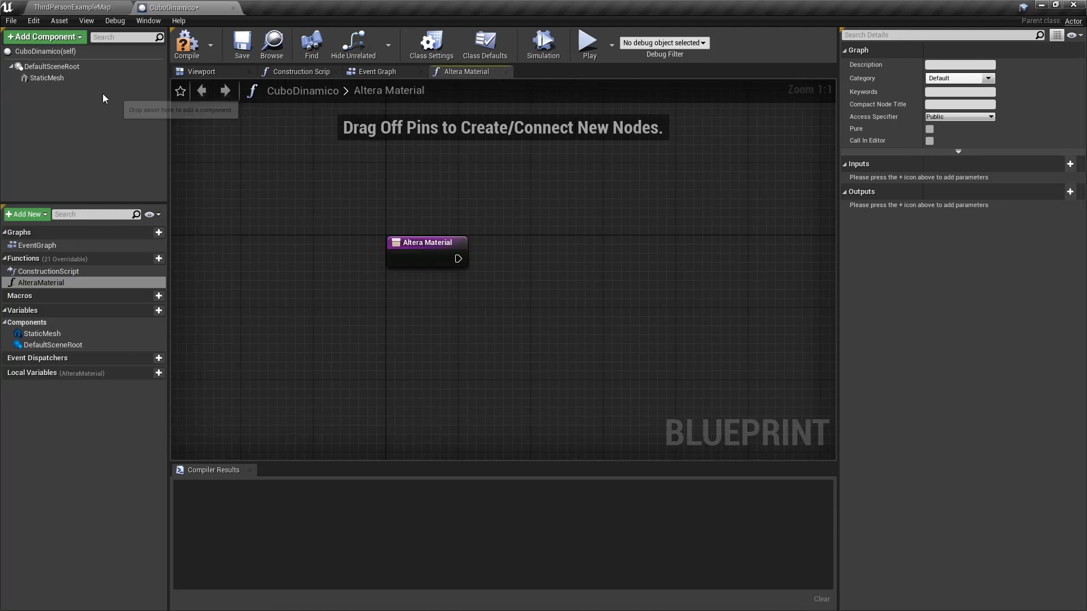
# Step: Place a reference to the StaticMesh component below the entry node in the Altera Material function graph
pyautogui.moveTo(57, 79); pyautogui.dragTo(388, 291)
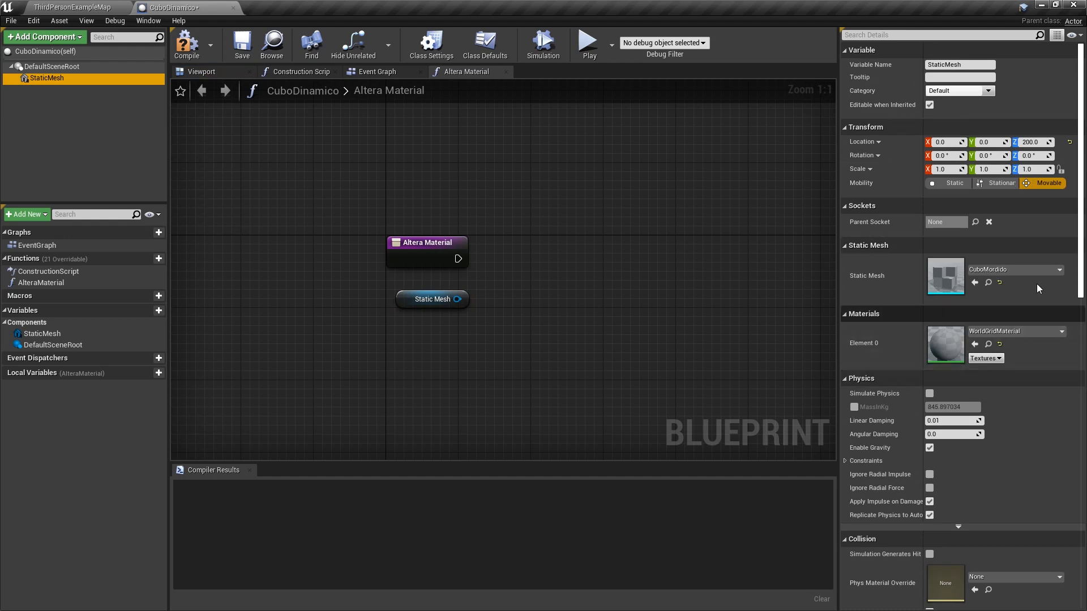
pyautogui.click(843, 31)
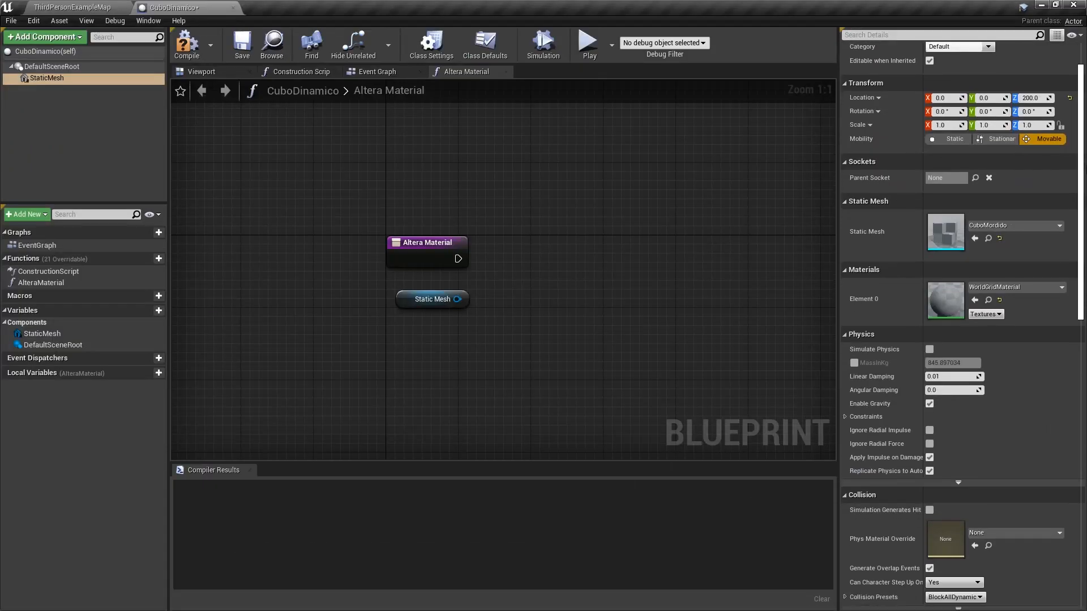
pyautogui.scroll(-5, 962, 326)
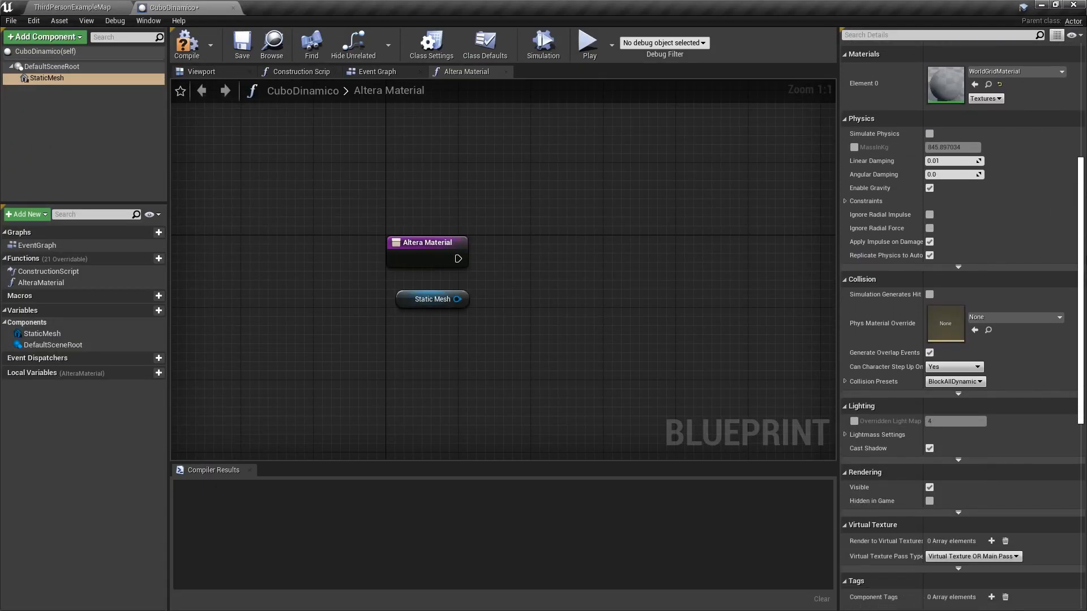
pyautogui.moveTo(1081, 255); pyautogui.dragTo(1078, 123)
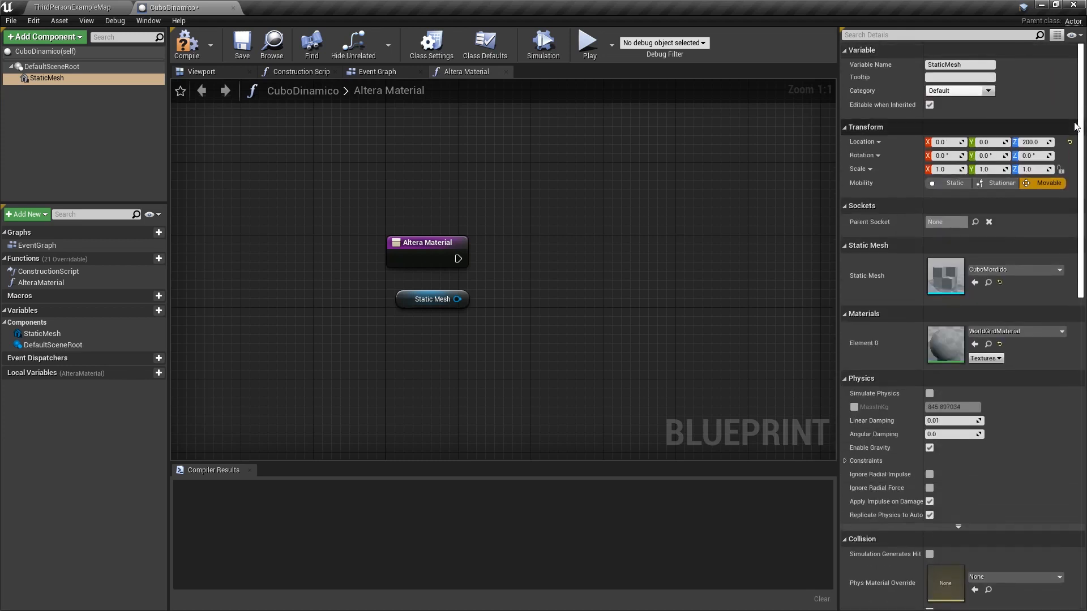
pyautogui.click(41, 79)
pyautogui.moveTo(515, 332); pyautogui.dragTo(516, 331)
pyautogui.click(47, 77)
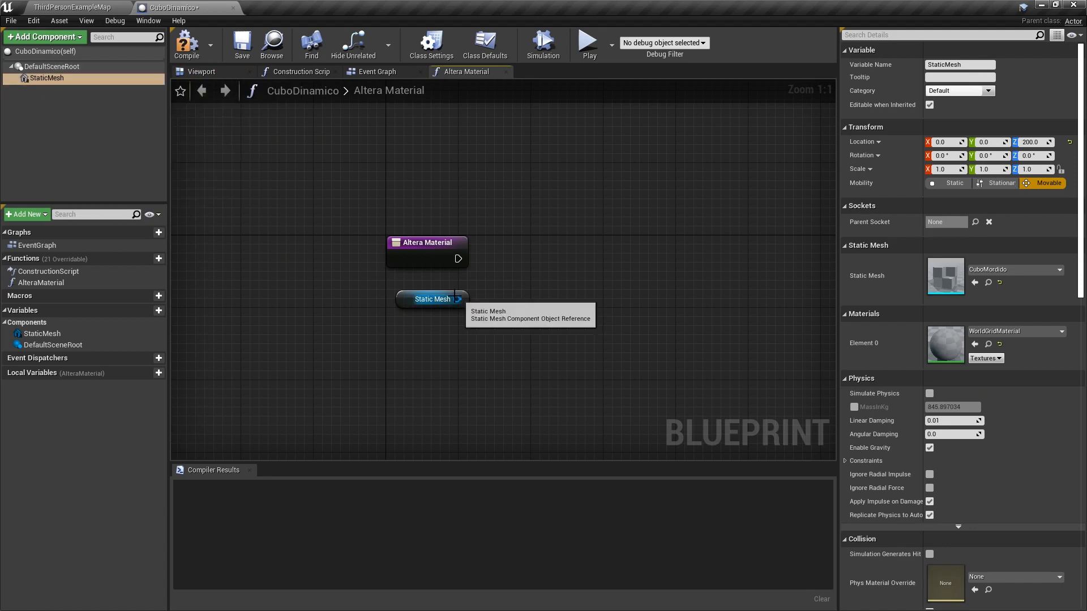
pyautogui.moveTo(528, 306); pyautogui.dragTo(489, 304, button='right')
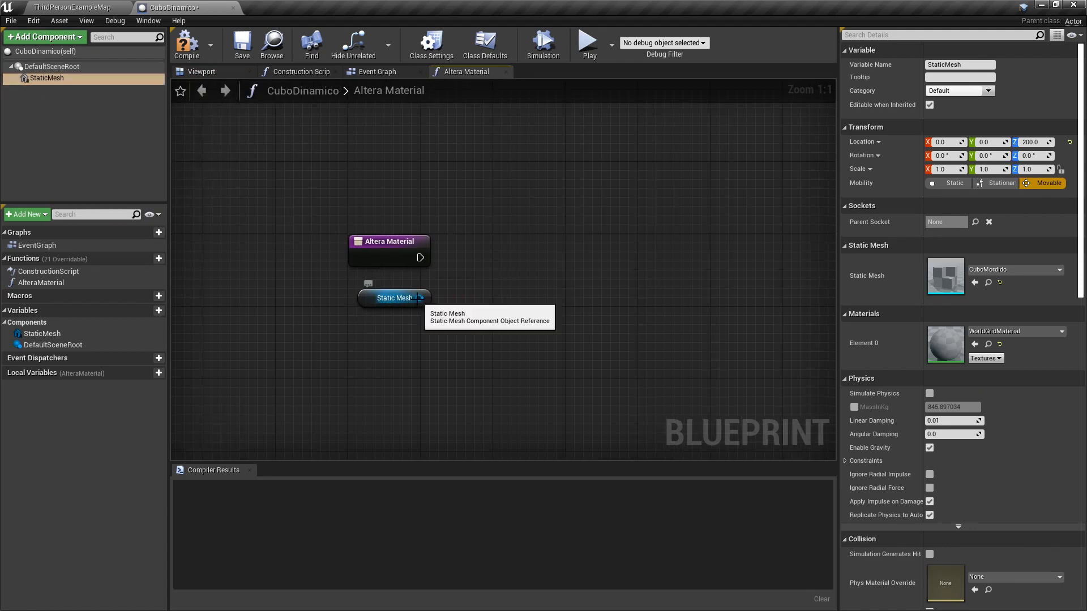
# Step: Add a Set Material node that targets the Static Mesh reference
pyautogui.moveTo(419, 298); pyautogui.dragTo(523, 257)
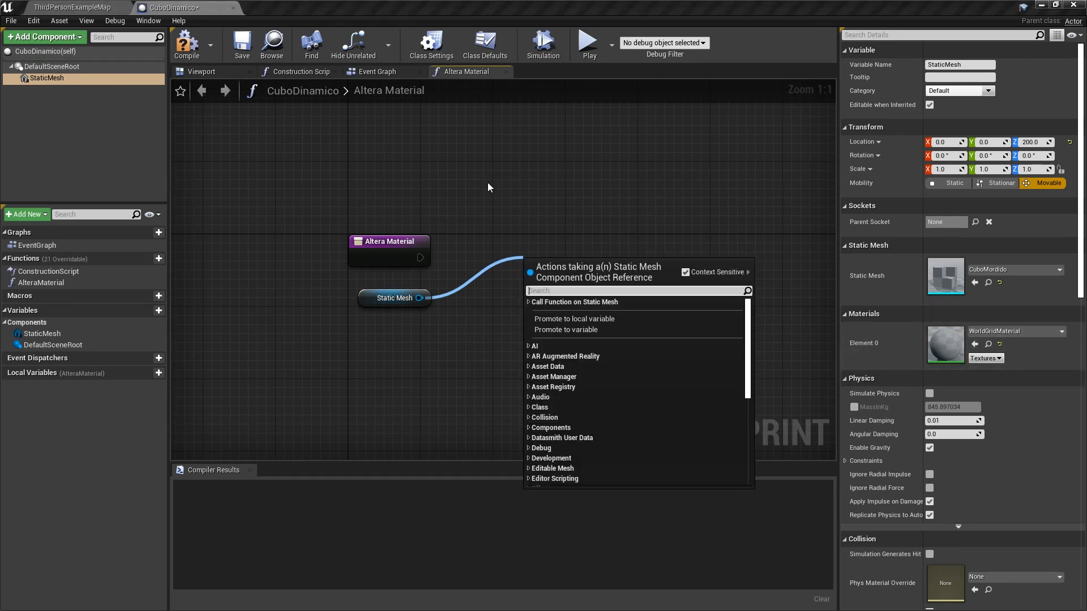
pyautogui.write('set material')
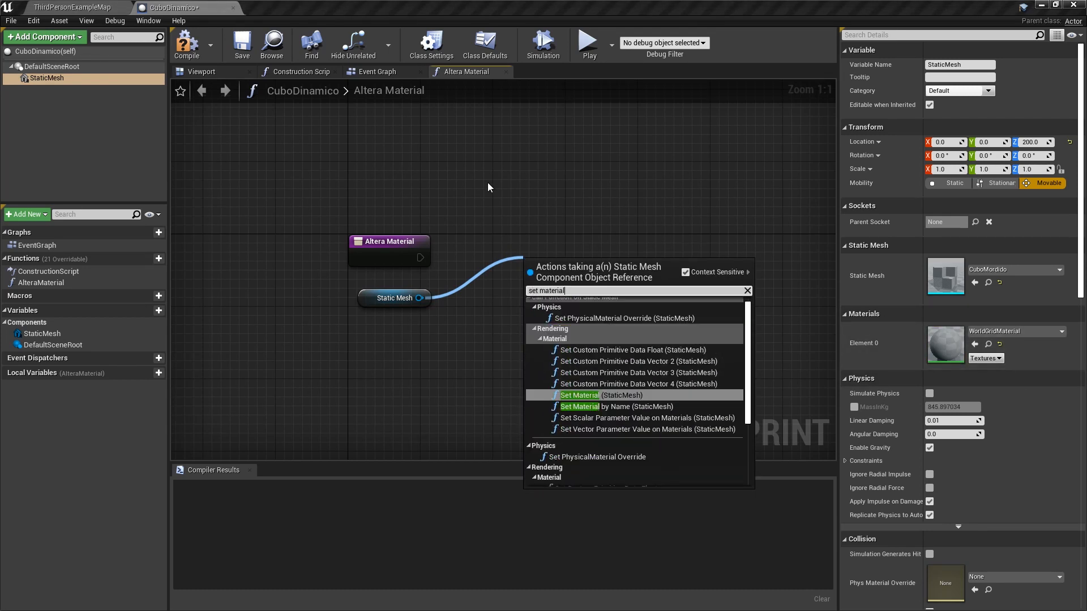
pyautogui.scroll(-3, 614, 416)
pyautogui.click(615, 415)
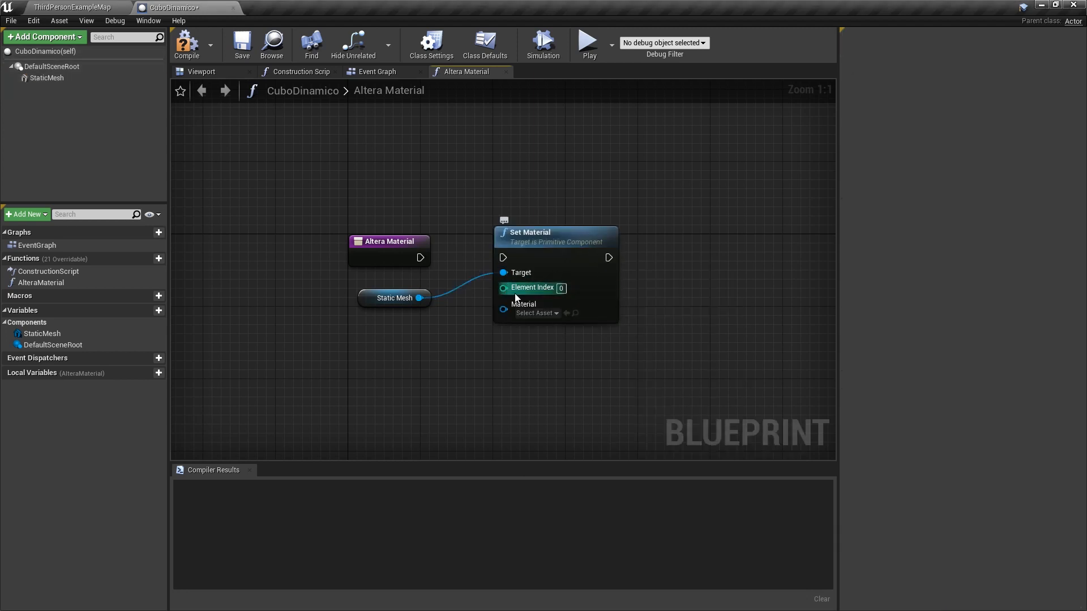
# Step: Connect the Altera Material entry to the Set Material node and choose M_Aula_Inst as its material
pyautogui.click(68, 79)
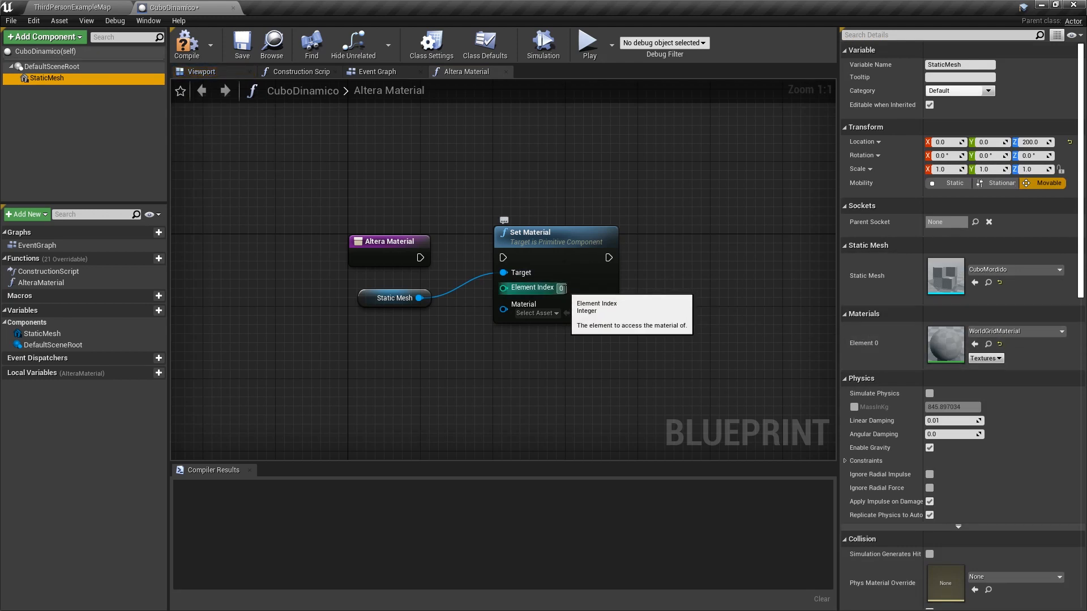
pyautogui.moveTo(420, 258); pyautogui.dragTo(503, 258)
pyautogui.click(538, 313)
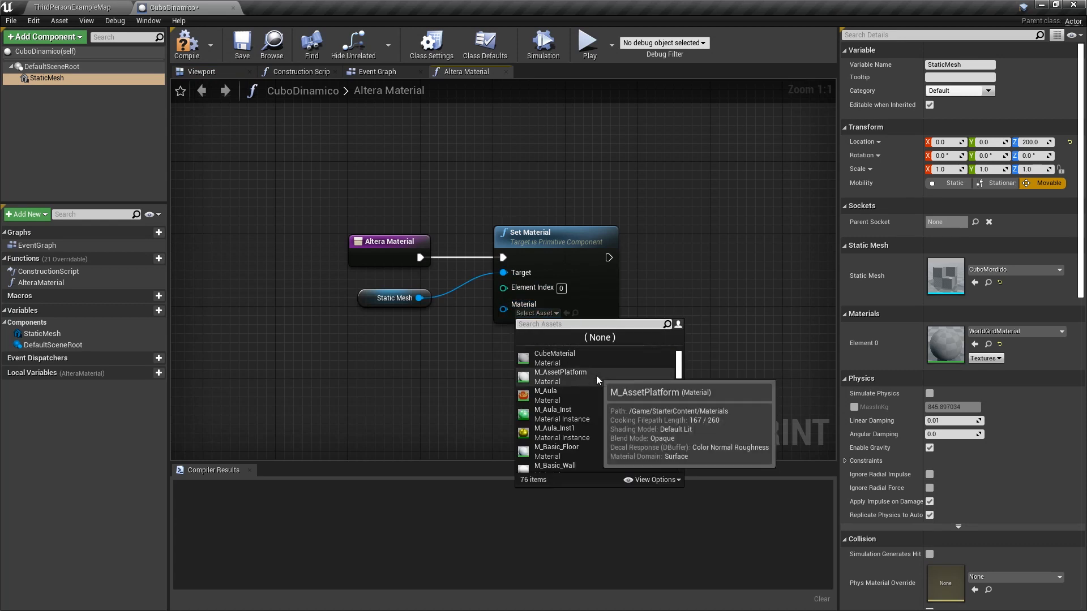
pyautogui.click(569, 412)
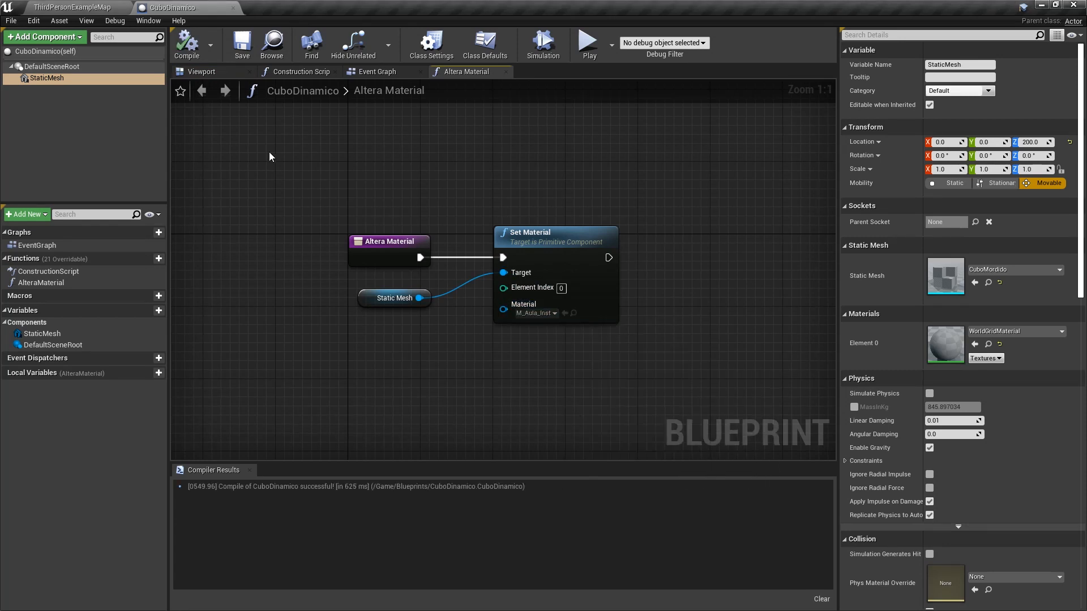
# Step: Add a Sphere Collision component under DefaultSceneRoot and set its sphere radius to 400
pyautogui.click(48, 65)
pyautogui.click(44, 37)
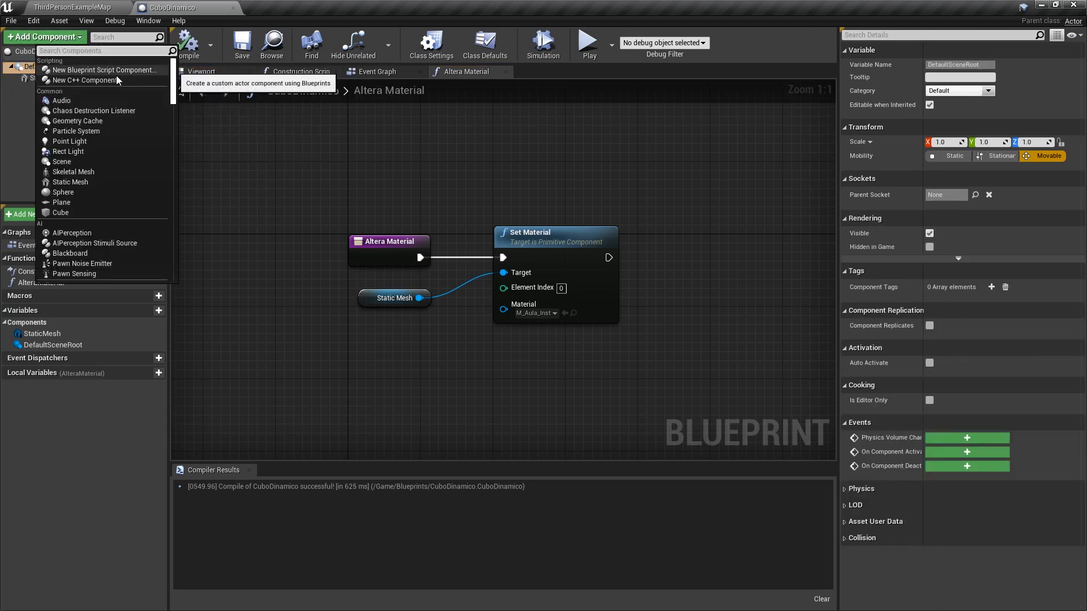
pyautogui.scroll(-10, 145, 112)
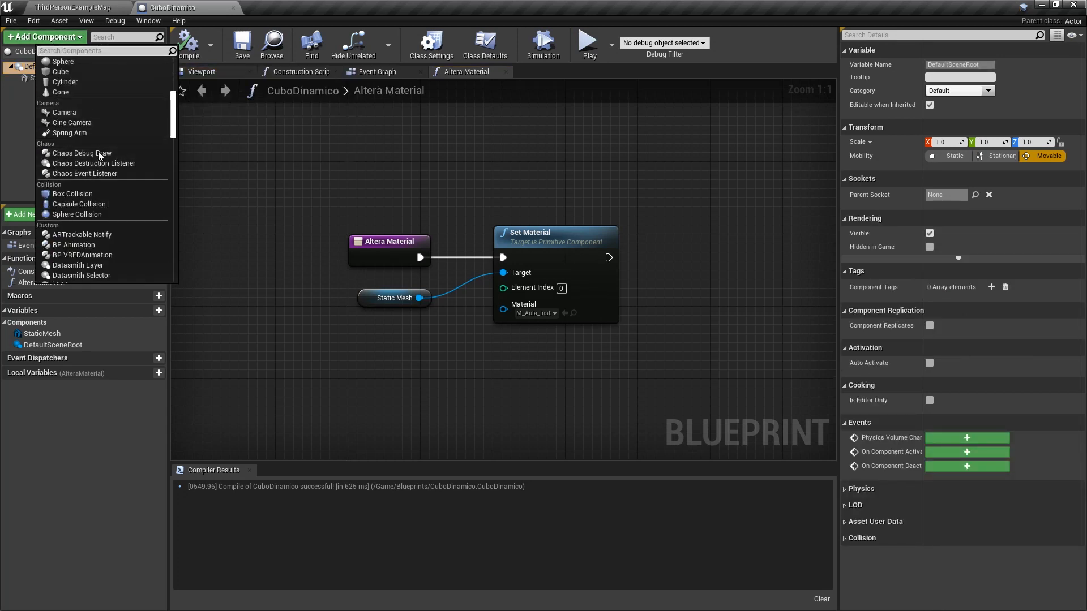
pyautogui.click(76, 214)
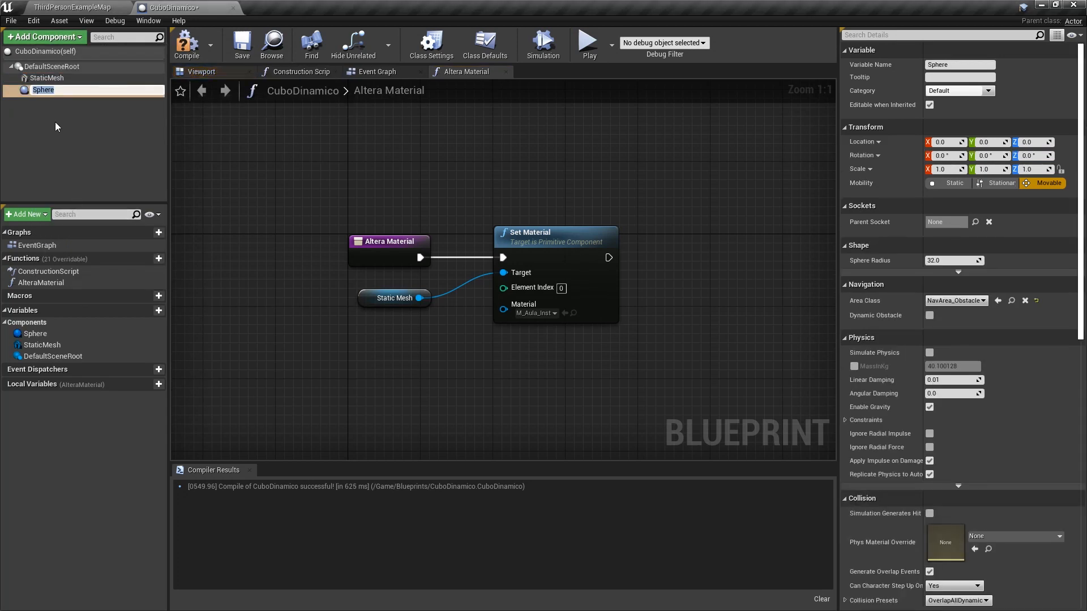
pyautogui.click(963, 261)
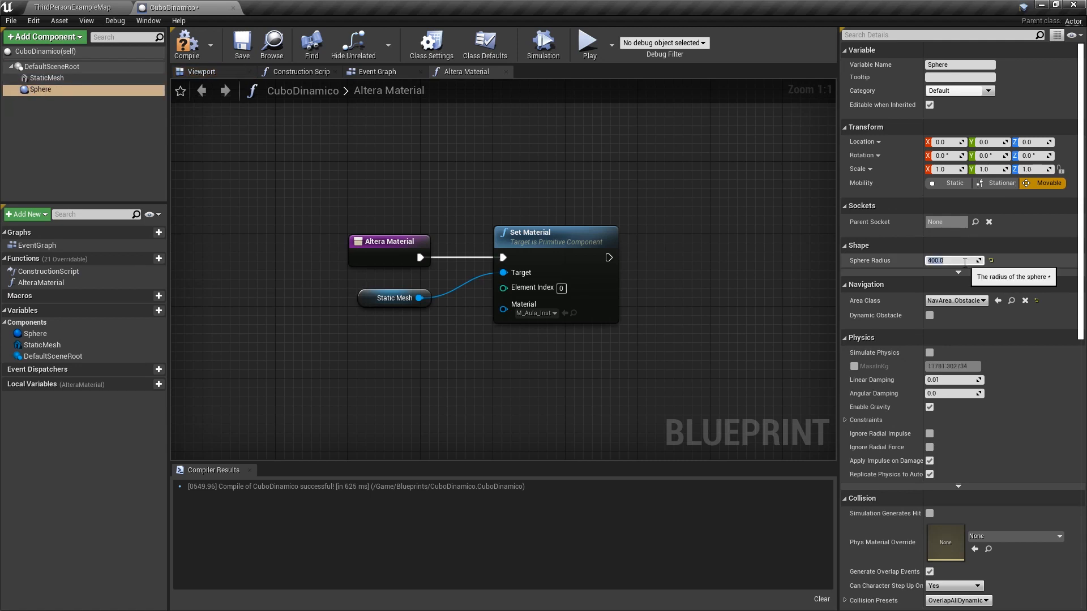
# Step: Centre the collision sphere on the cube at location -100, -100, 100 and set its radius to 300
pyautogui.click(215, 72)
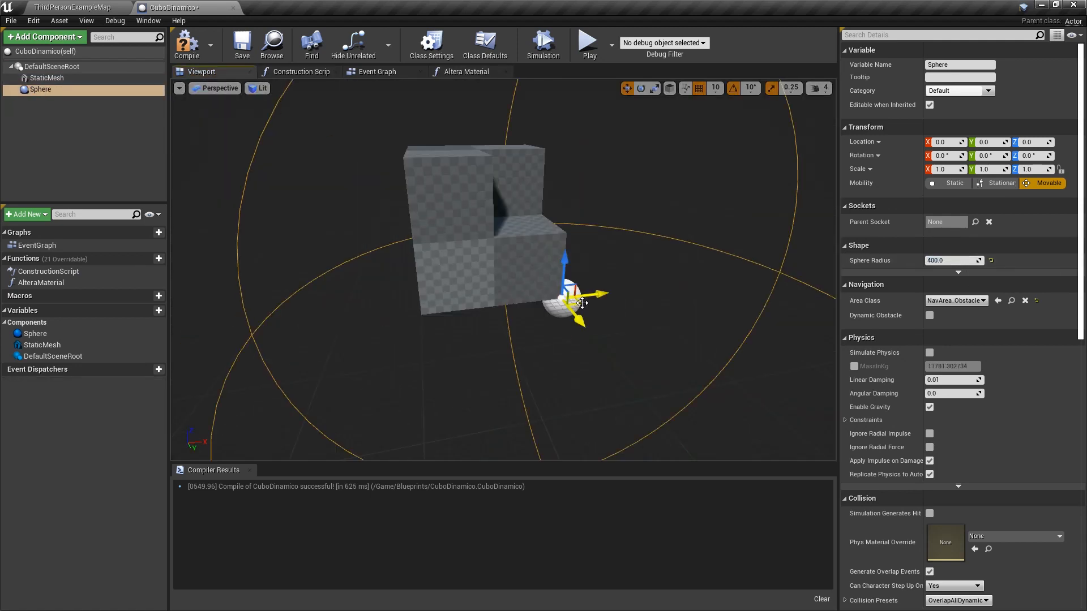
pyautogui.moveTo(612, 267); pyautogui.dragTo(605, 334, button='right')
pyautogui.moveTo(603, 341); pyautogui.dragTo(579, 326)
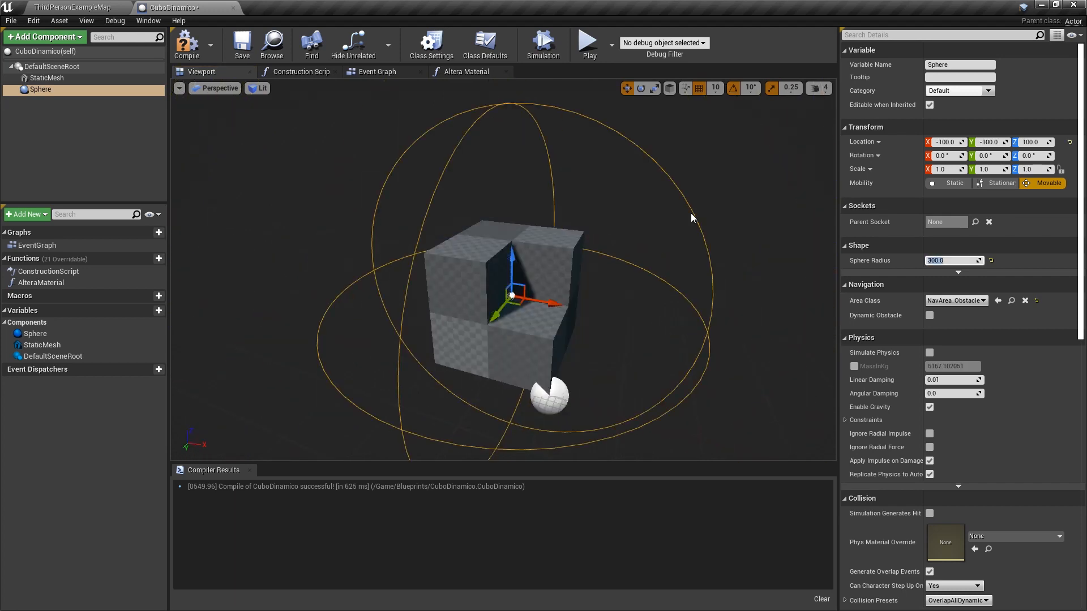
pyautogui.moveTo(691, 213); pyautogui.dragTo(691, 213, button='right')
# Step: Add an On Component Begin Overlap event for the Sphere component to the event graph
pyautogui.scroll(-3, 985, 379)
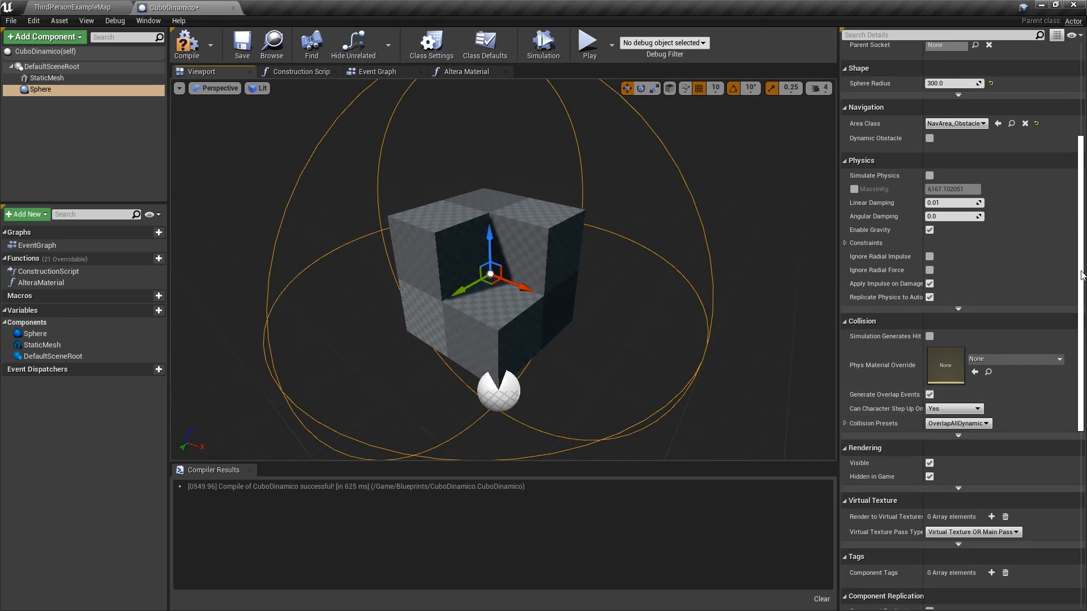
pyautogui.moveTo(1081, 276); pyautogui.dragTo(1081, 444)
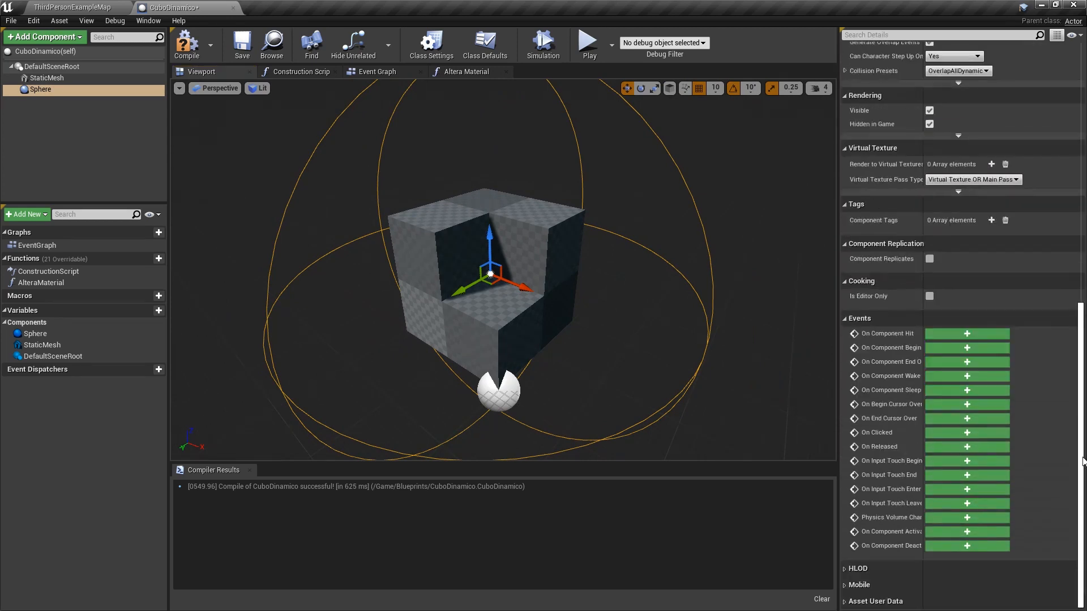
pyautogui.click(949, 349)
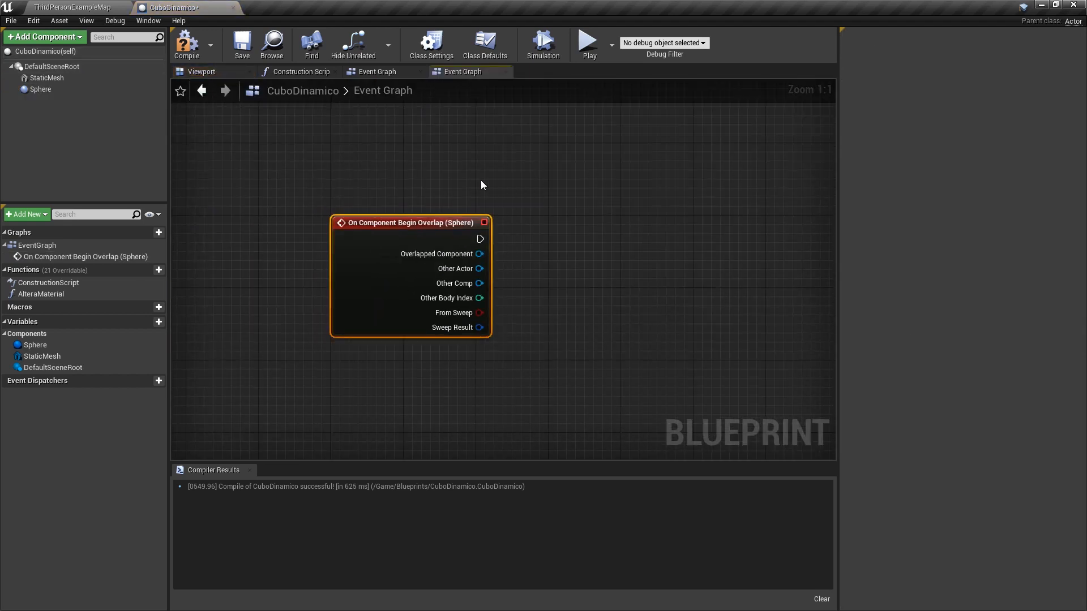
pyautogui.click(384, 149)
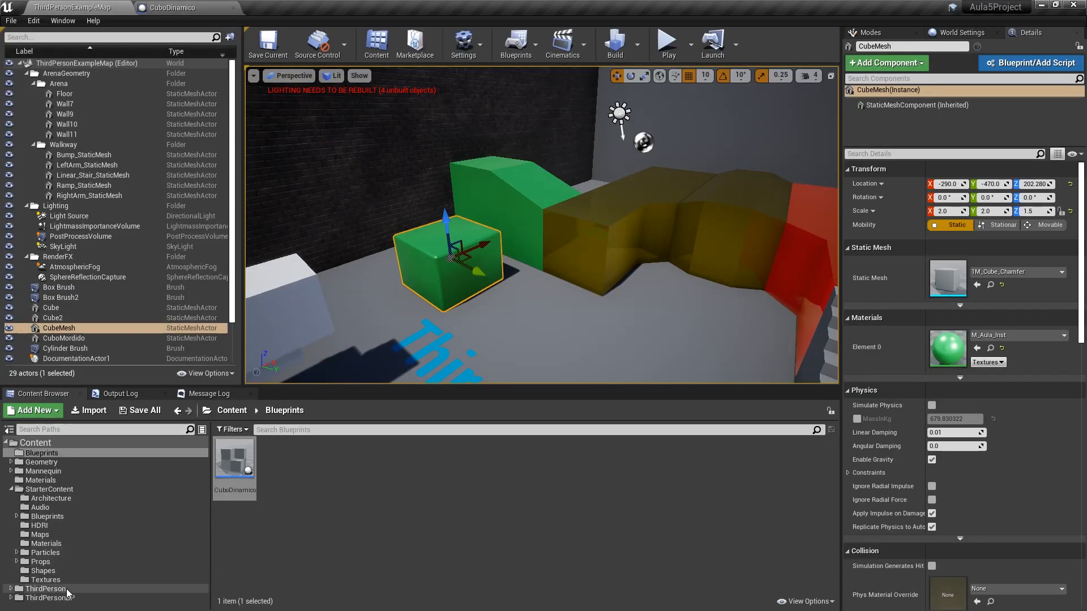
# Step: Open the ThirdPersonCharacter blueprint from the ThirdPersonBP Blueprints folder
pyautogui.click(59, 598)
pyautogui.doubleClick(237, 460)
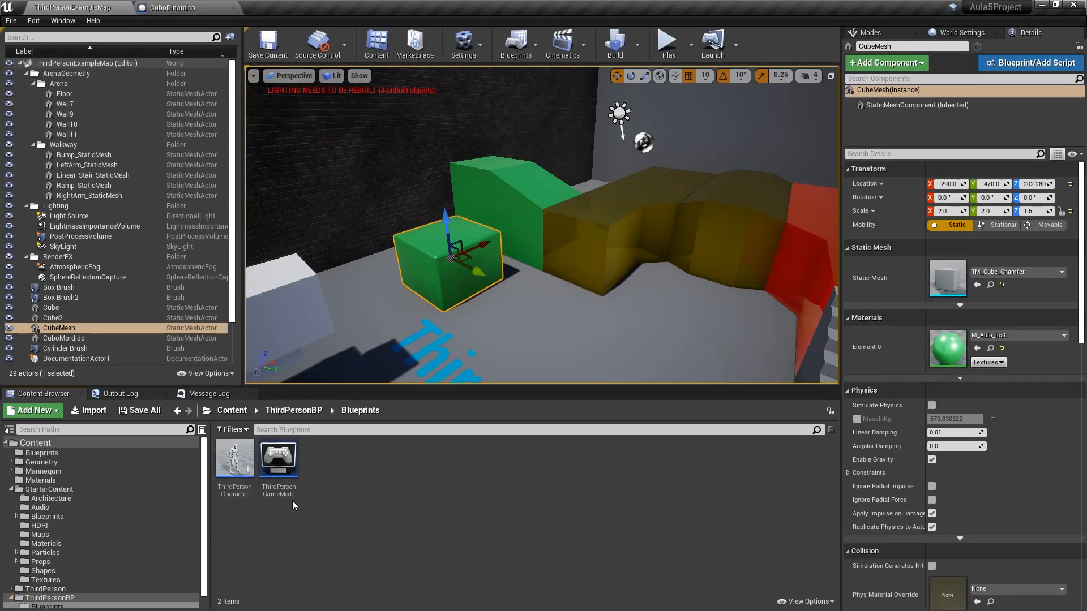
pyautogui.doubleClick(250, 468)
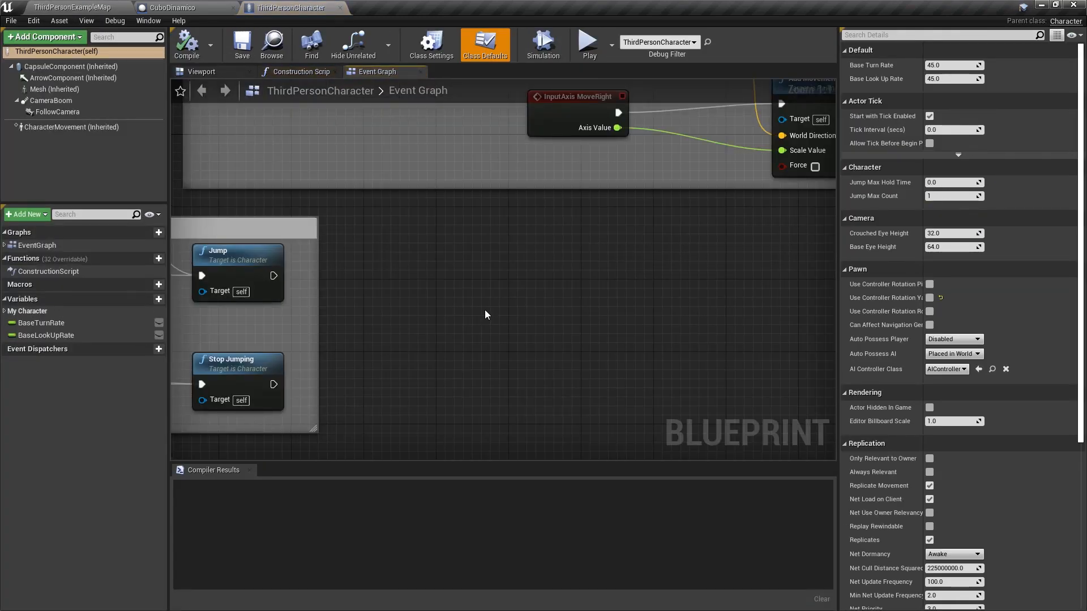
pyautogui.click(209, 6)
pyautogui.click(295, 7)
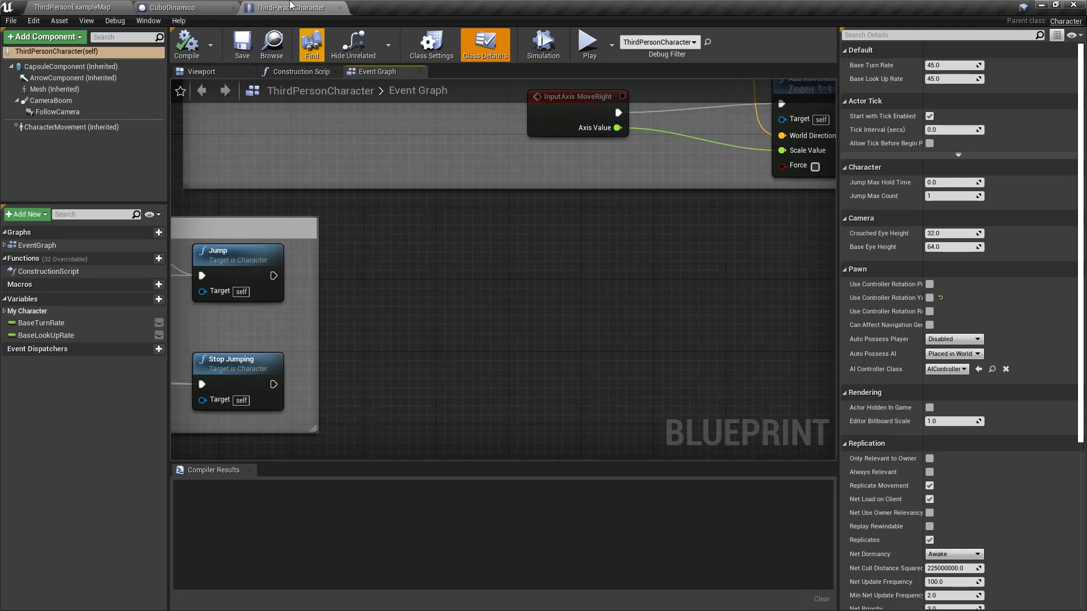
# Step: Create a variable named CuboProximo of type Cubo Dinamico object reference and compile the character blueprint
pyautogui.click(147, 300)
pyautogui.click(955, 78)
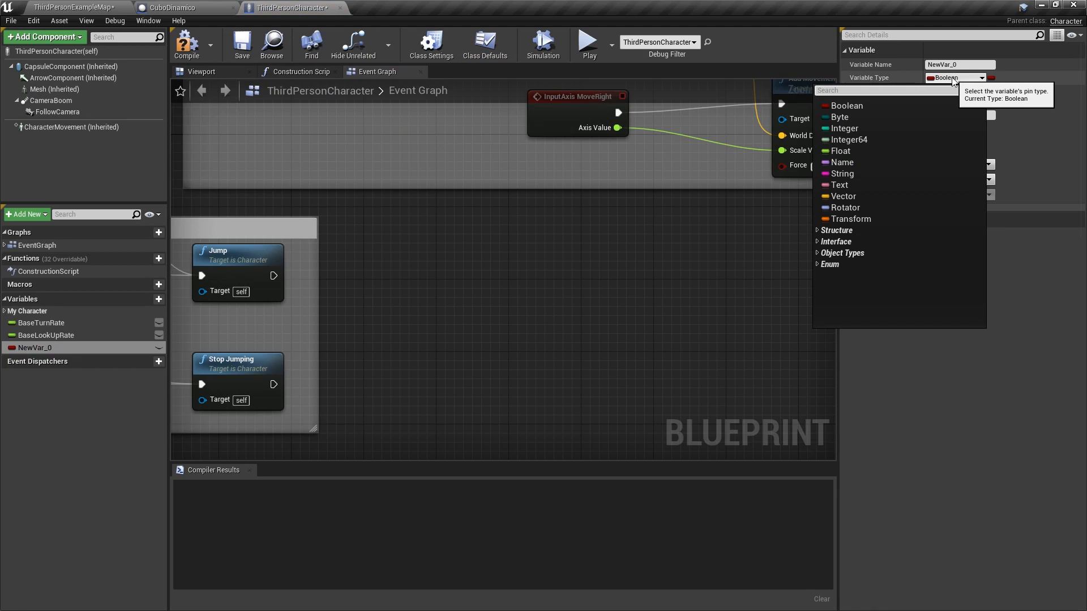
pyautogui.write('cubo')
pyautogui.moveTo(962, 117)
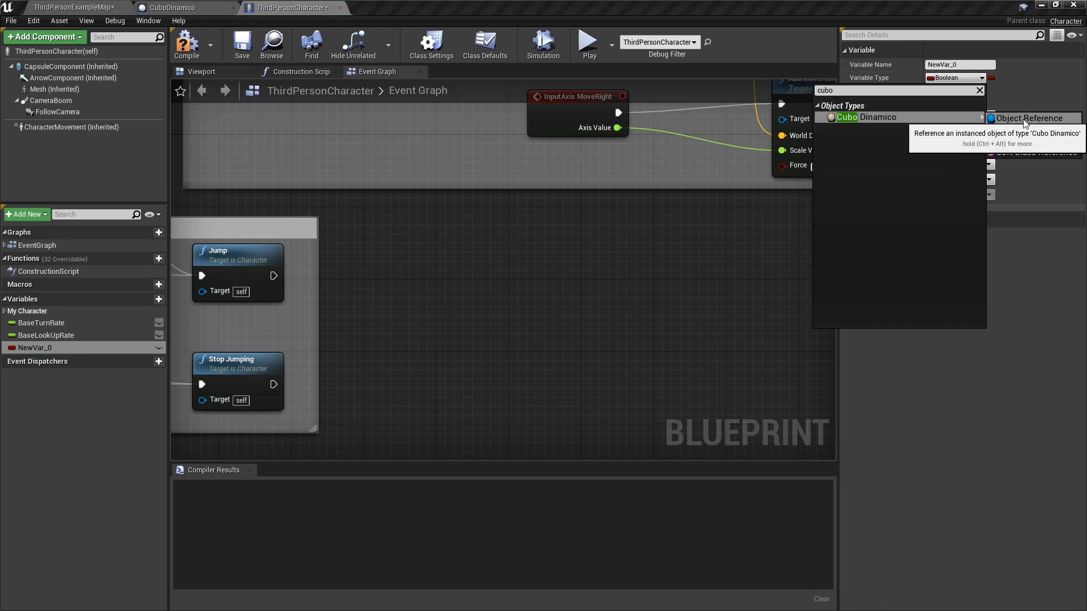
pyautogui.click(1025, 117)
pyautogui.click(932, 65)
pyautogui.write('C')
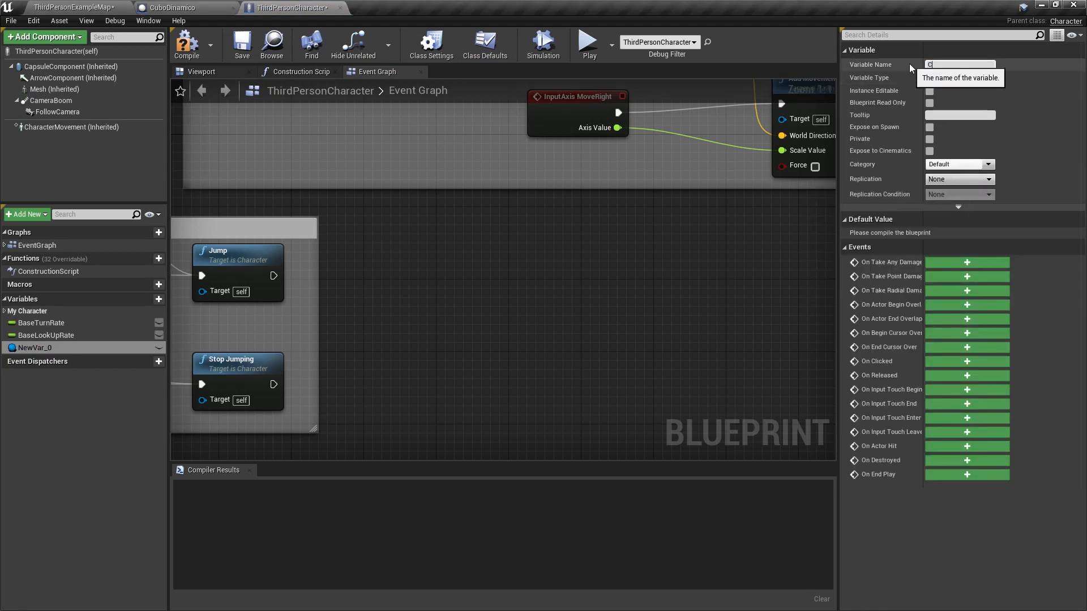
pyautogui.write('uboProximo')
pyautogui.press('Return')
pyautogui.hotkey('ctrl', 's')
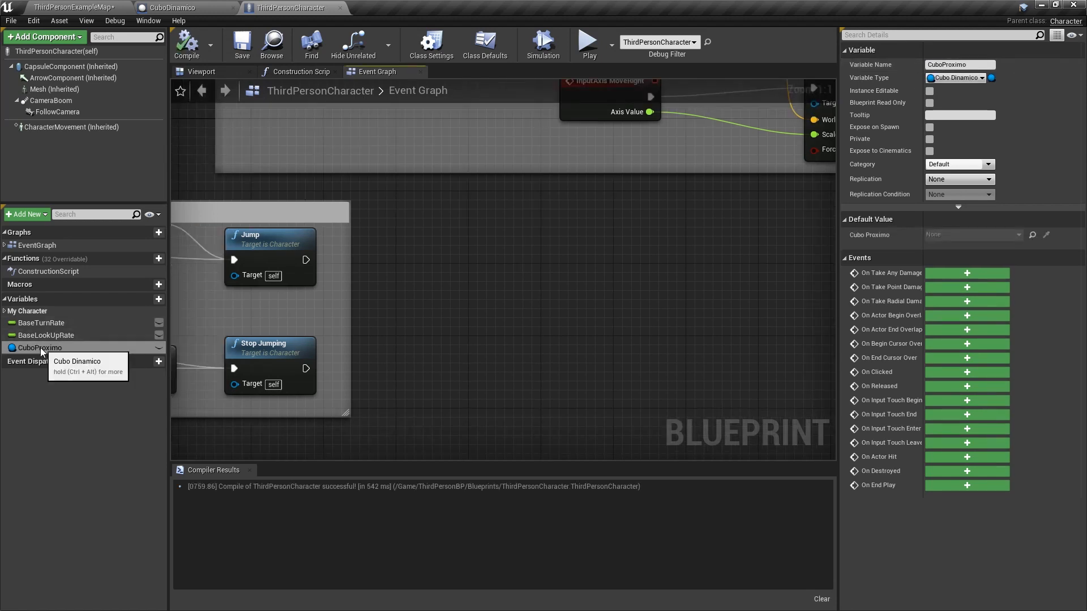
# Step: Place a Get CuboProximo node in the empty area beside the jump nodes of the event graph
pyautogui.moveTo(41, 351); pyautogui.dragTo(363, 296)
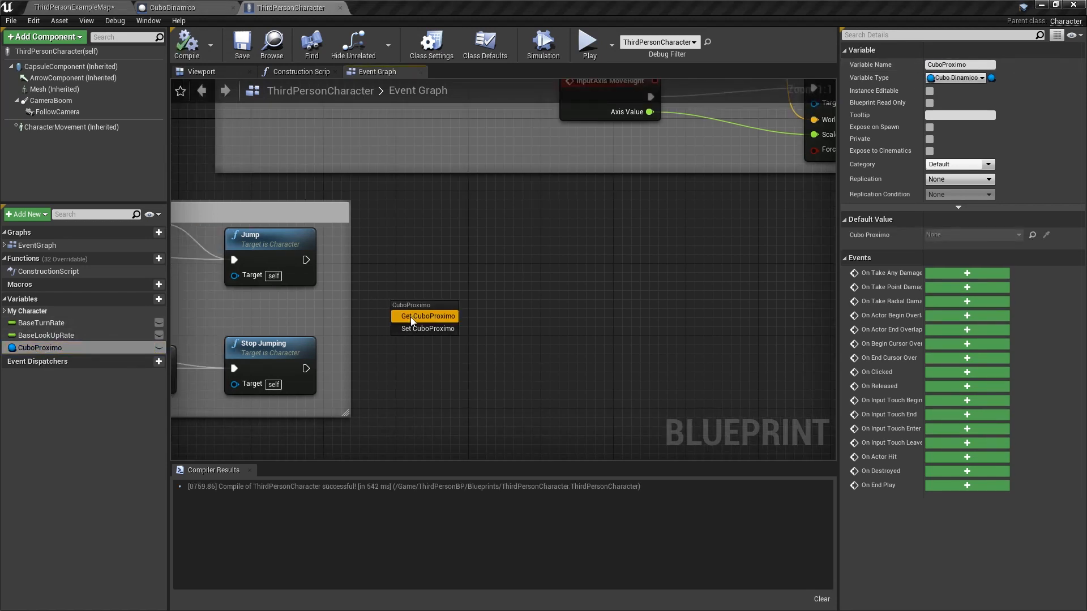
pyautogui.click(410, 317)
pyautogui.moveTo(450, 315); pyautogui.dragTo(586, 300)
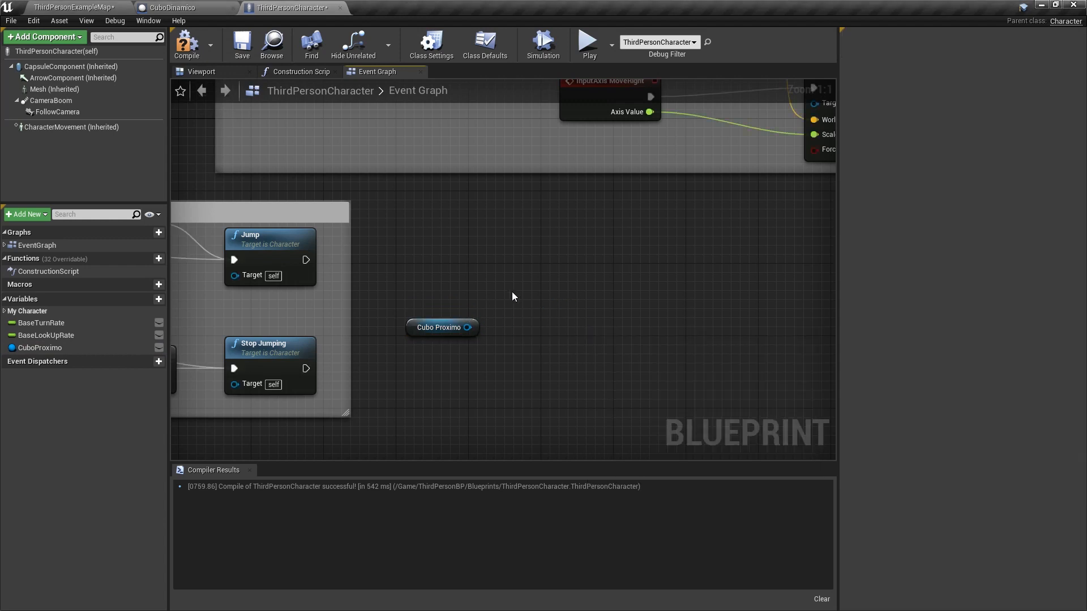
pyautogui.moveTo(378, 354); pyautogui.dragTo(379, 366)
pyautogui.click(446, 275)
pyautogui.moveTo(386, 356); pyautogui.dragTo(387, 357)
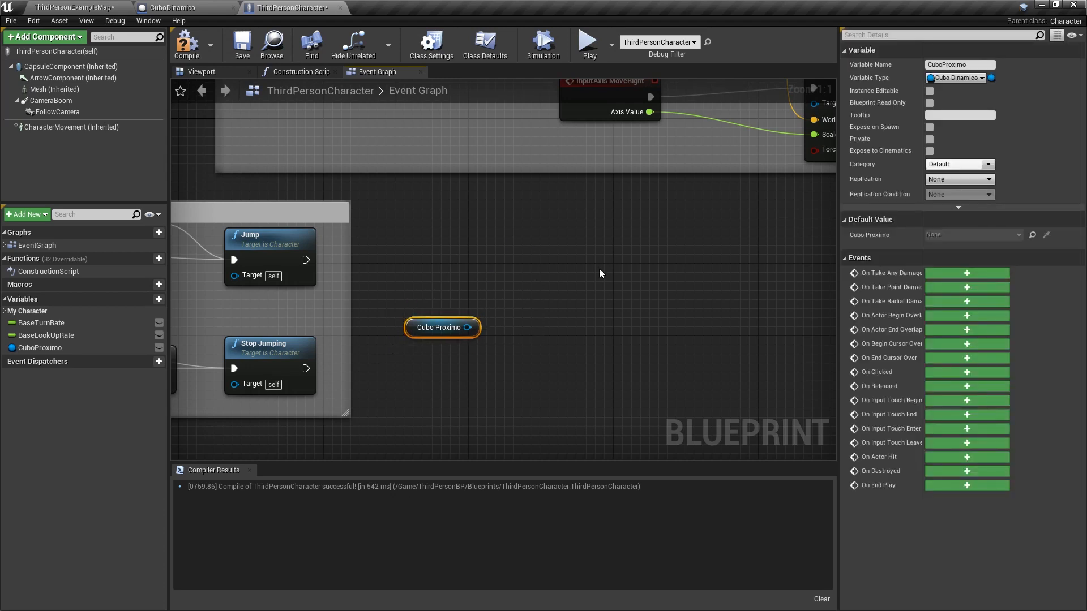
pyautogui.click(403, 290)
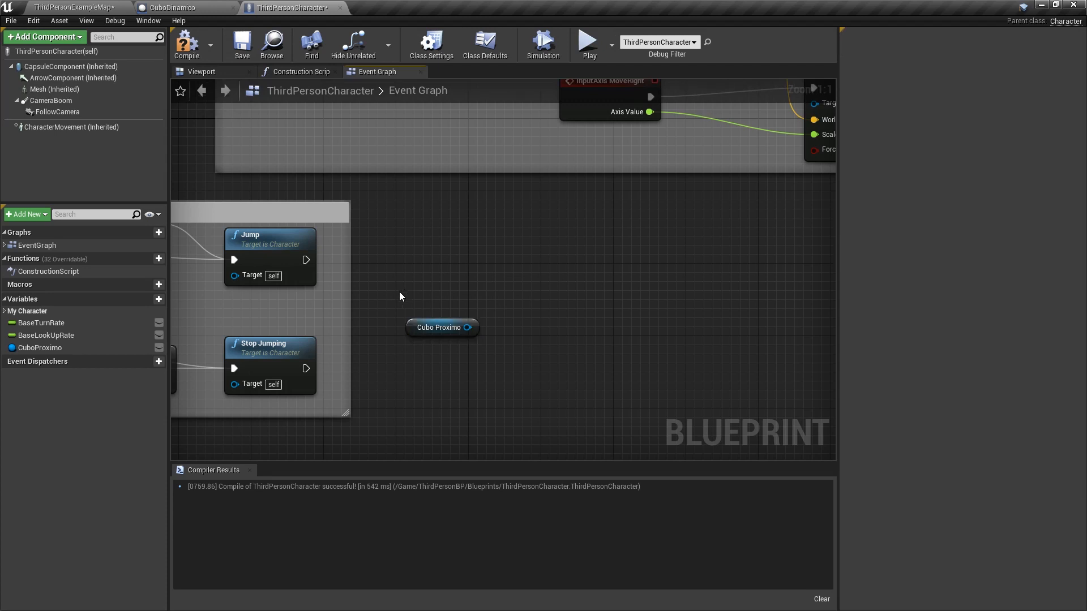
pyautogui.click(45, 350)
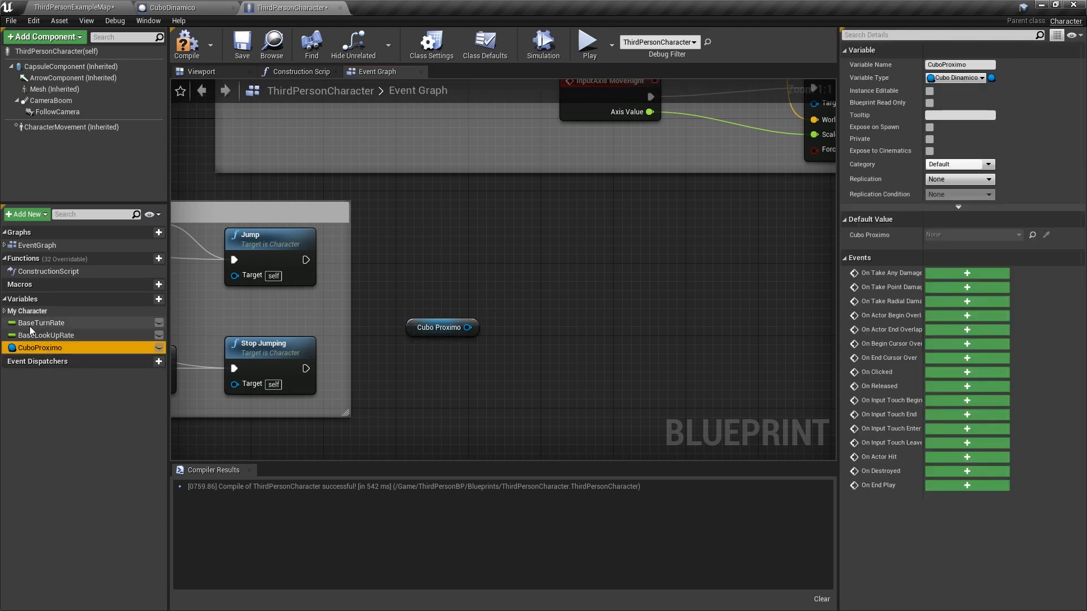
pyautogui.click(472, 278)
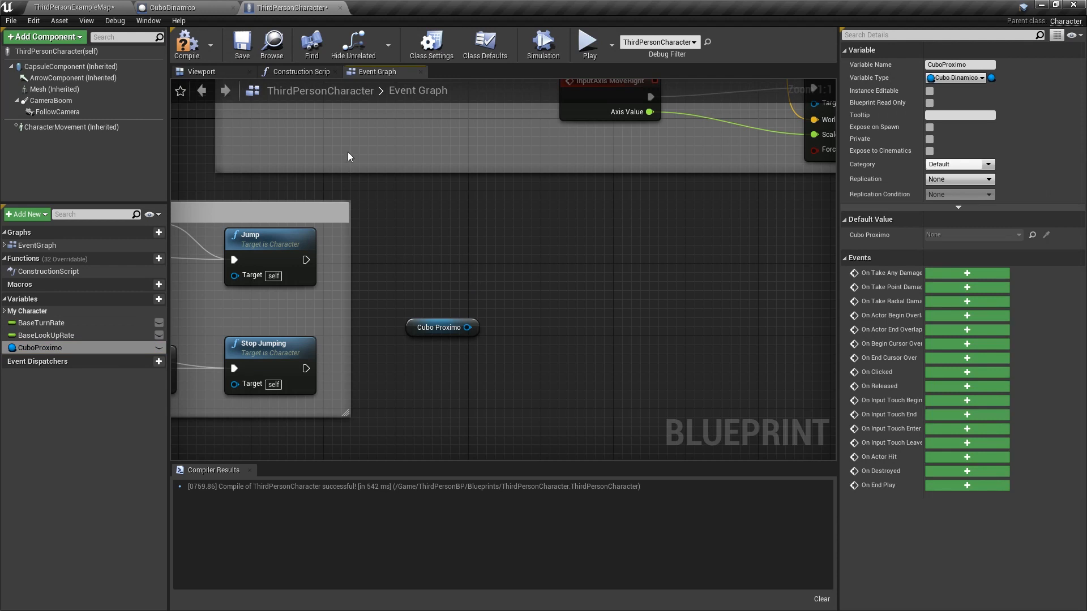
# Step: In the CuboDinamico blueprint, cast the Sphere begin overlap event's Other Actor to ThirdPersonCharacter and link the event's execution to the cast
pyautogui.click(178, 6)
pyautogui.moveTo(283, 174); pyautogui.dragTo(553, 386)
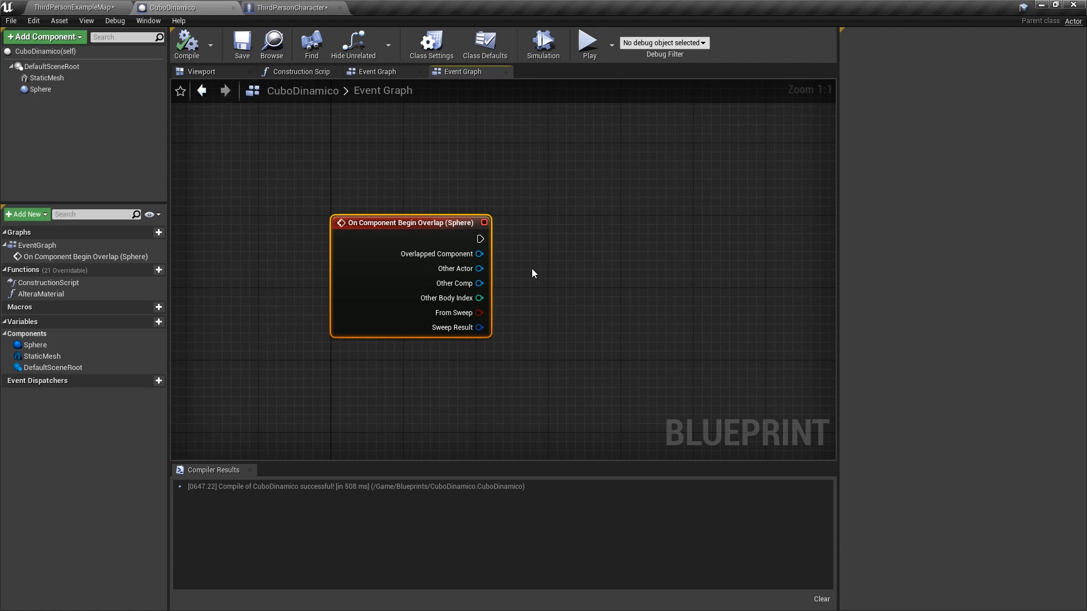
pyautogui.click(532, 268)
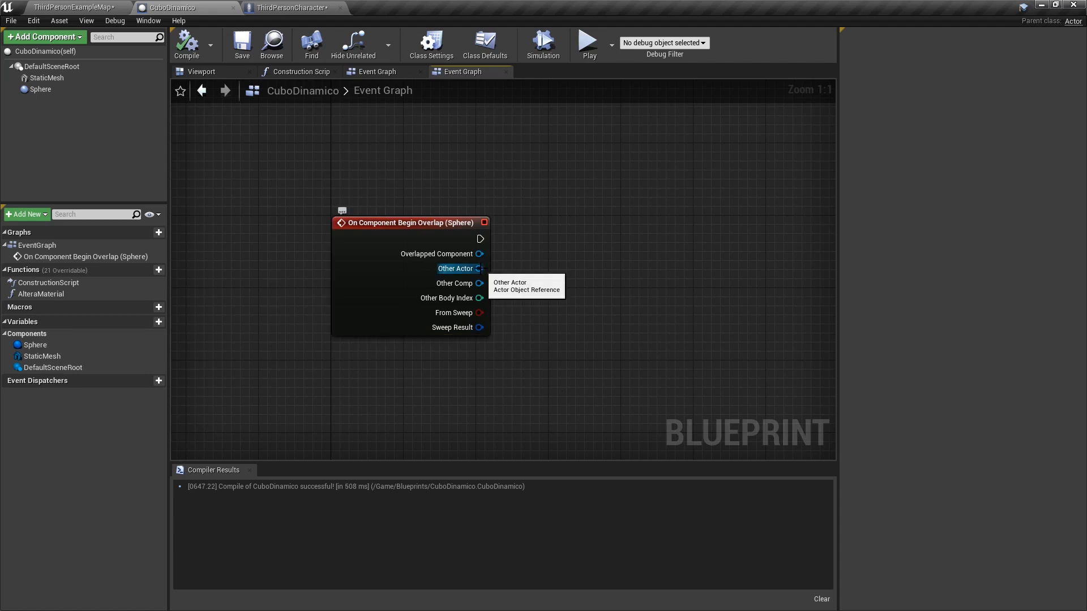
pyautogui.moveTo(479, 269); pyautogui.dragTo(543, 236)
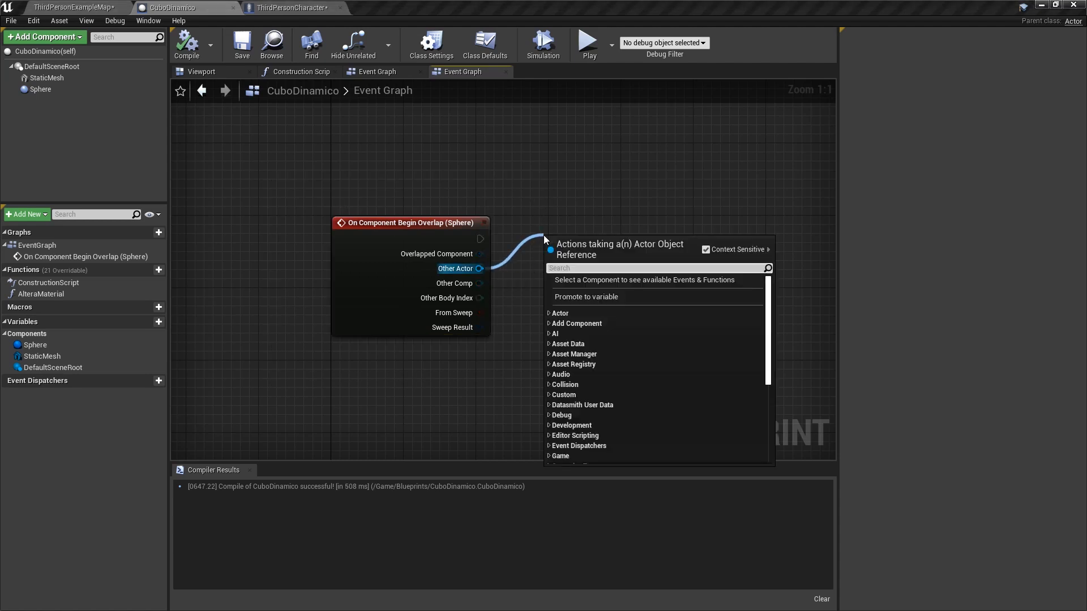
pyautogui.write('cast to')
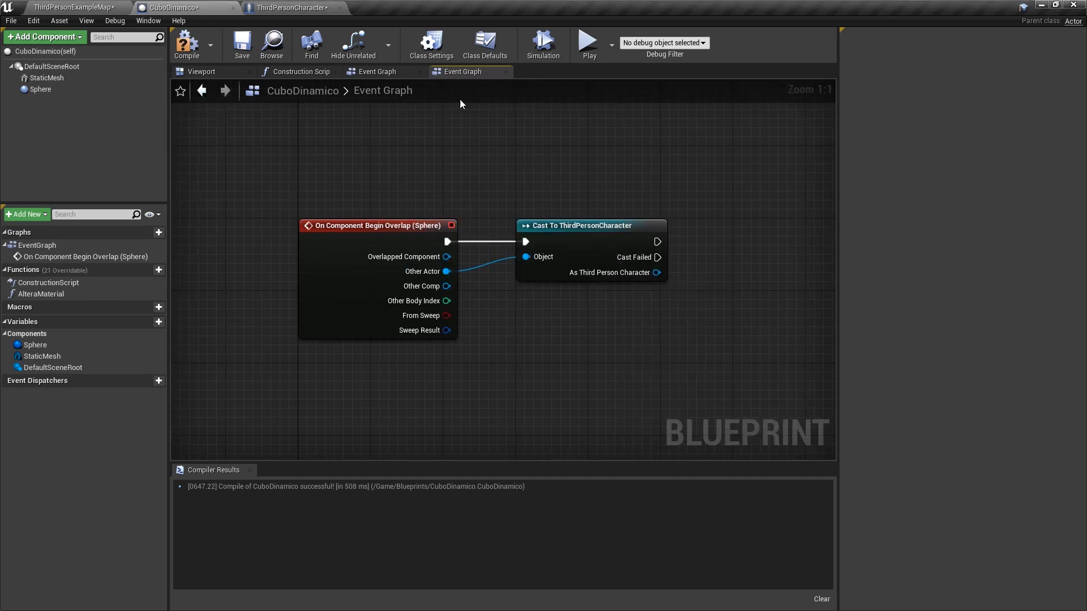
# Step: Examine the begin overlap event with its cast node, and the CuboProximo variable in the ThirdPersonCharacter blueprint
pyautogui.moveTo(552, 169); pyautogui.dragTo(508, 159, button='right')
pyautogui.moveTo(392, 220); pyautogui.dragTo(250, 340)
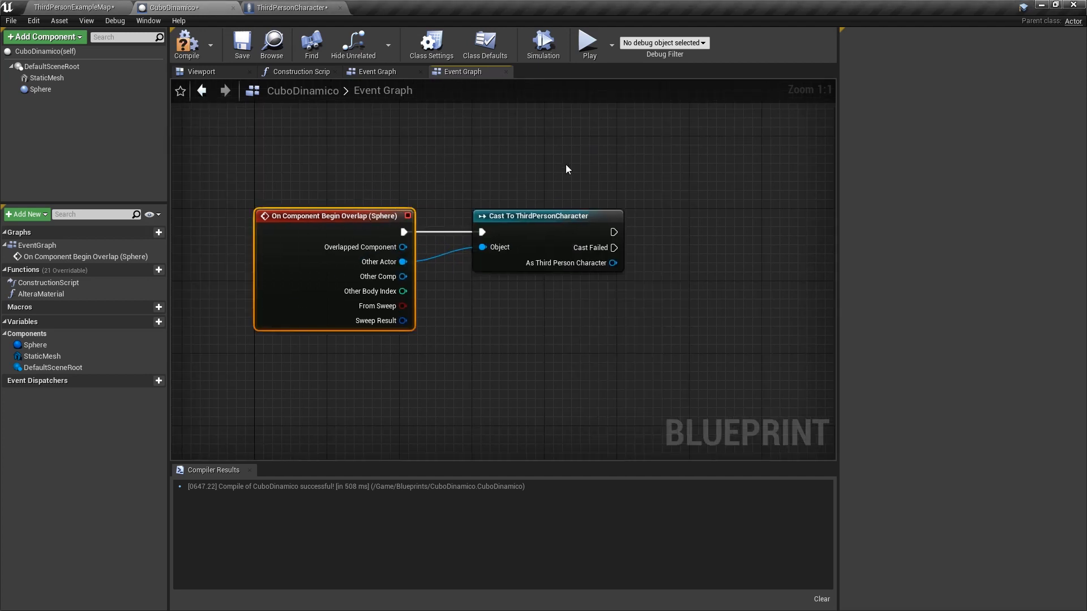
pyautogui.click(566, 164)
pyautogui.moveTo(615, 232); pyautogui.dragTo(687, 315)
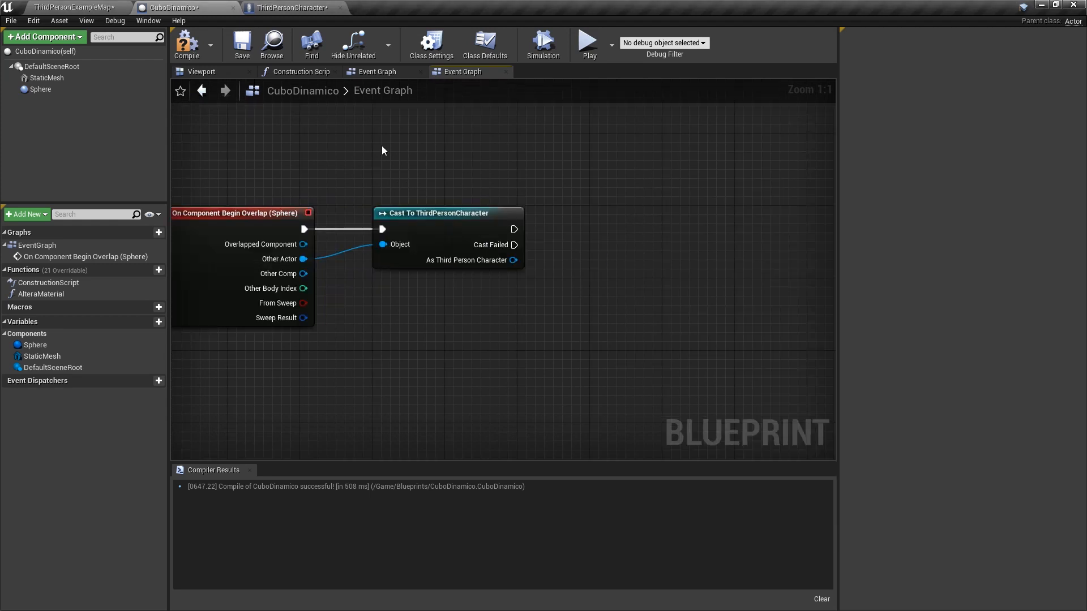
pyautogui.moveTo(332, 148); pyautogui.dragTo(349, 151, button='right')
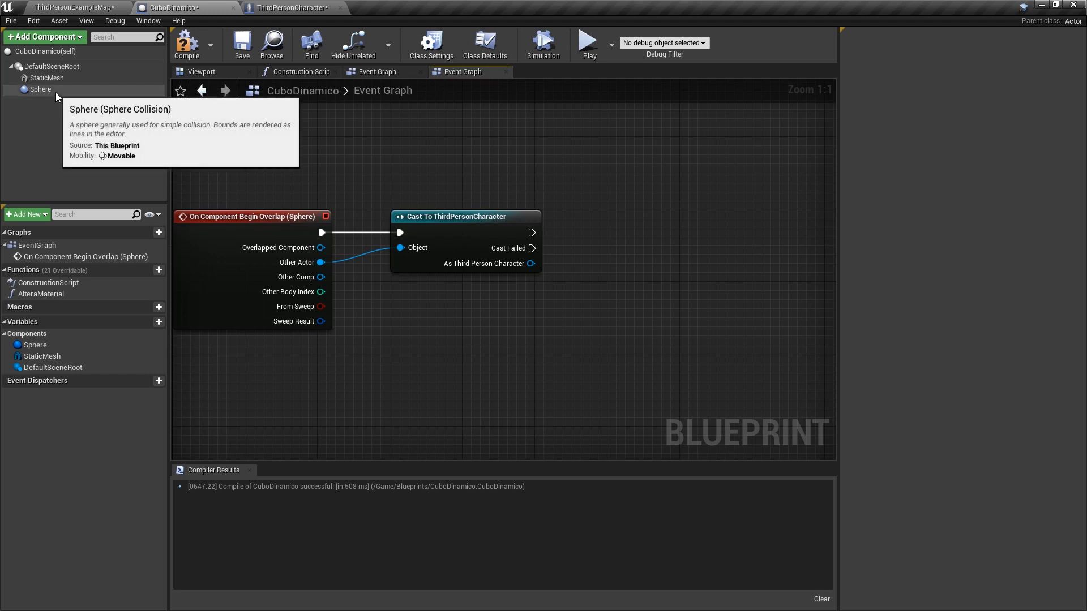
pyautogui.moveTo(55, 93); pyautogui.dragTo(623, 215)
pyautogui.click(515, 356)
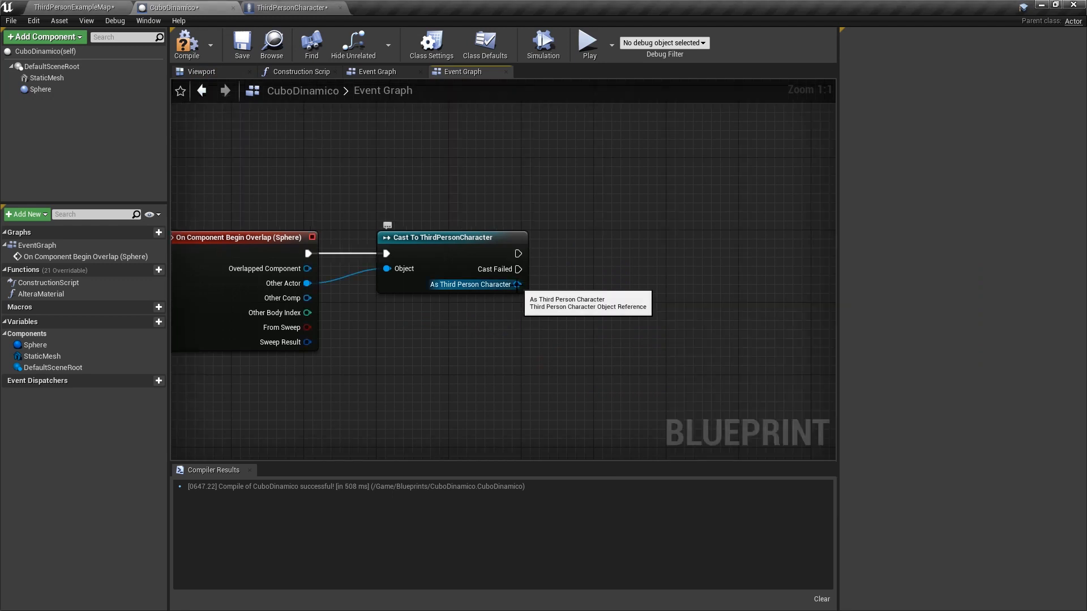
pyautogui.moveTo(518, 285); pyautogui.dragTo(605, 350)
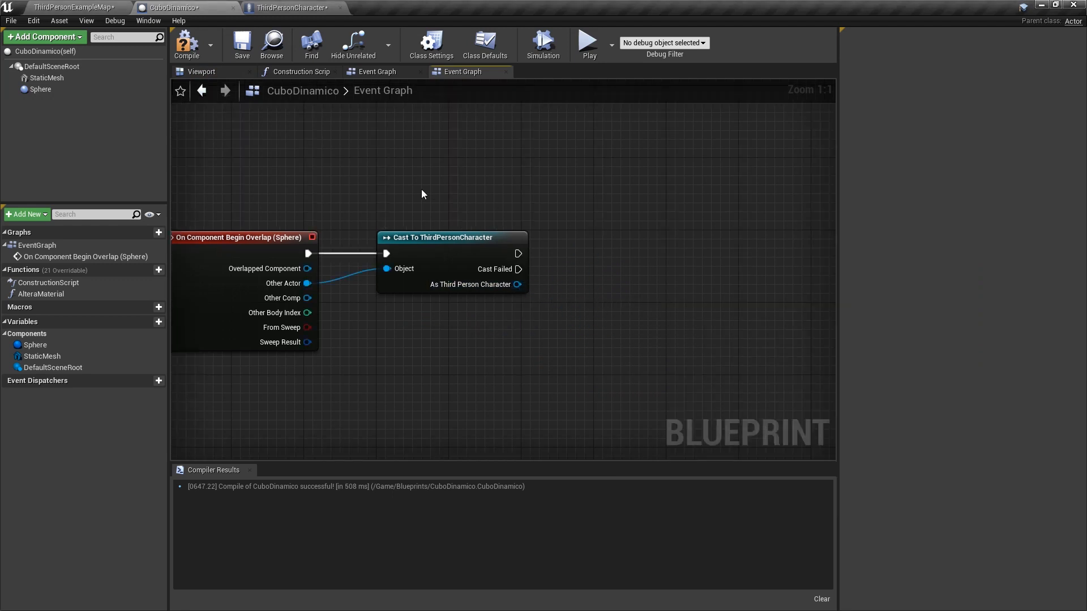
pyautogui.moveTo(422, 189); pyautogui.dragTo(475, 181, button='right')
pyautogui.moveTo(638, 159); pyautogui.dragTo(562, 168, button='right')
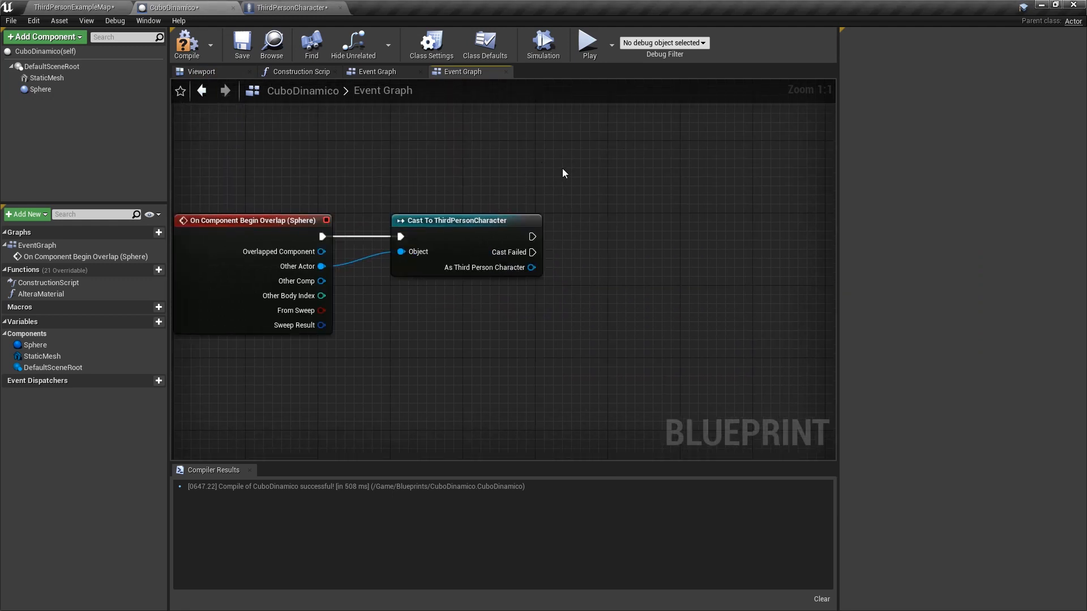
pyautogui.moveTo(466, 167); pyautogui.dragTo(535, 167, button='right')
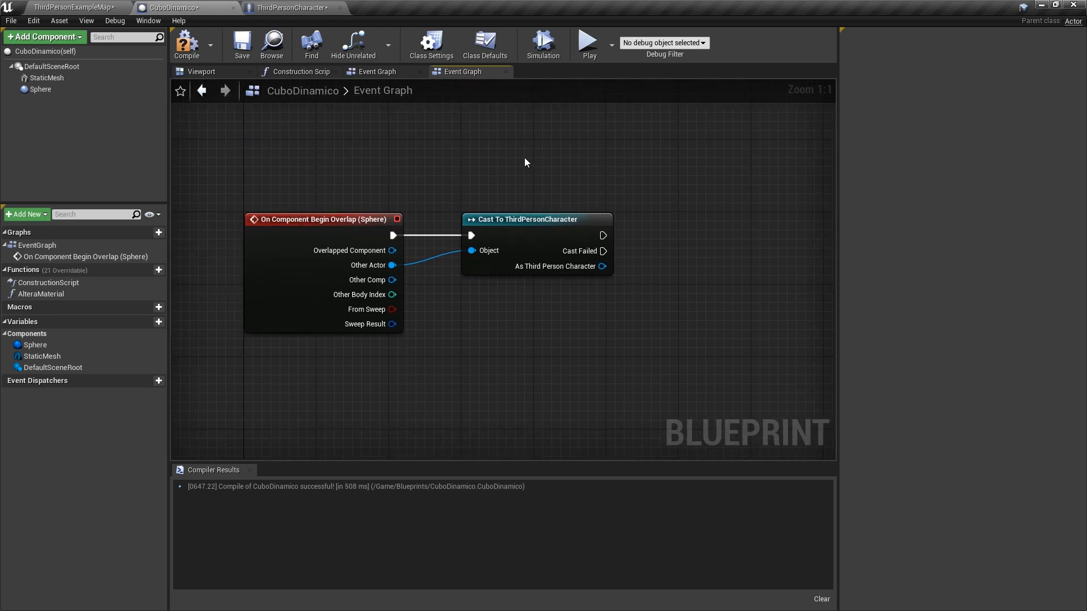
pyautogui.moveTo(432, 175); pyautogui.dragTo(243, 397)
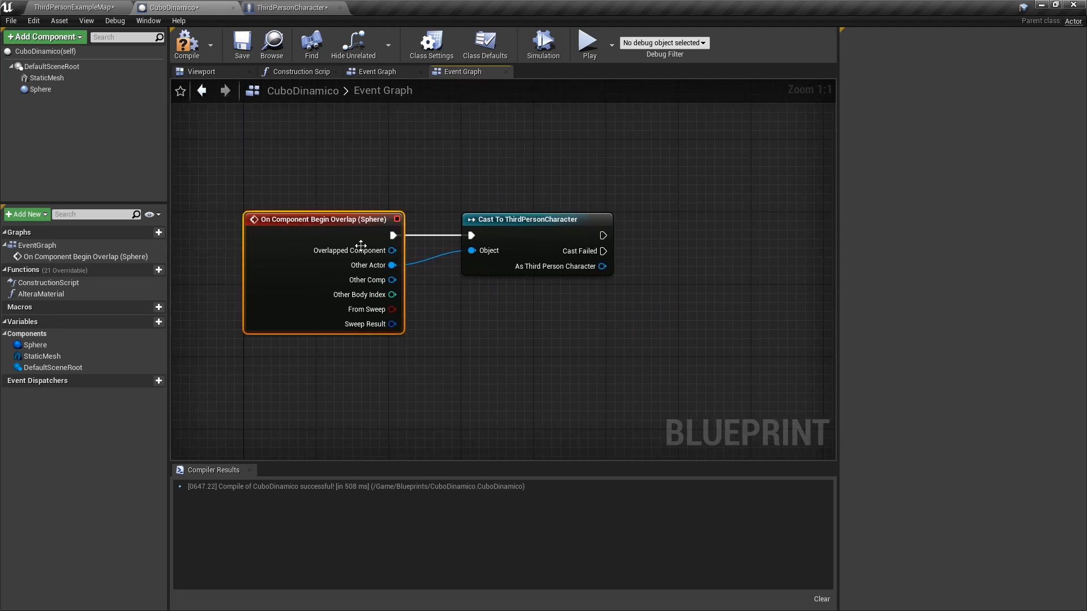
pyautogui.click(543, 172)
pyautogui.moveTo(609, 174); pyautogui.dragTo(460, 175, button='right')
pyautogui.moveTo(453, 267)
pyautogui.mouseDown()
pyautogui.moveTo(513, 249)
pyautogui.moveTo(453, 266)
pyautogui.mouseUp()
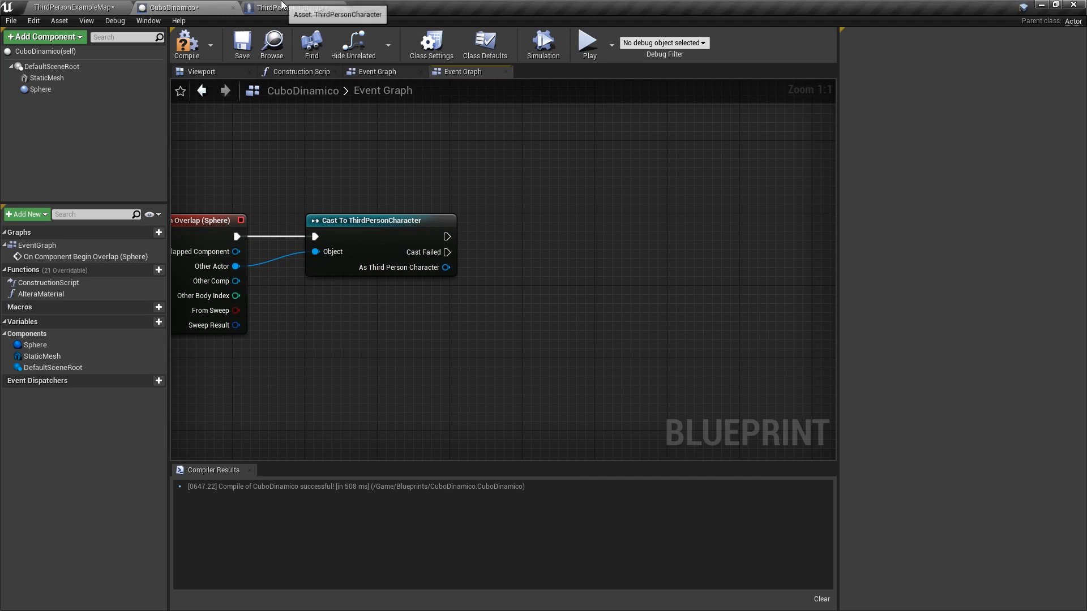
pyautogui.click(291, 8)
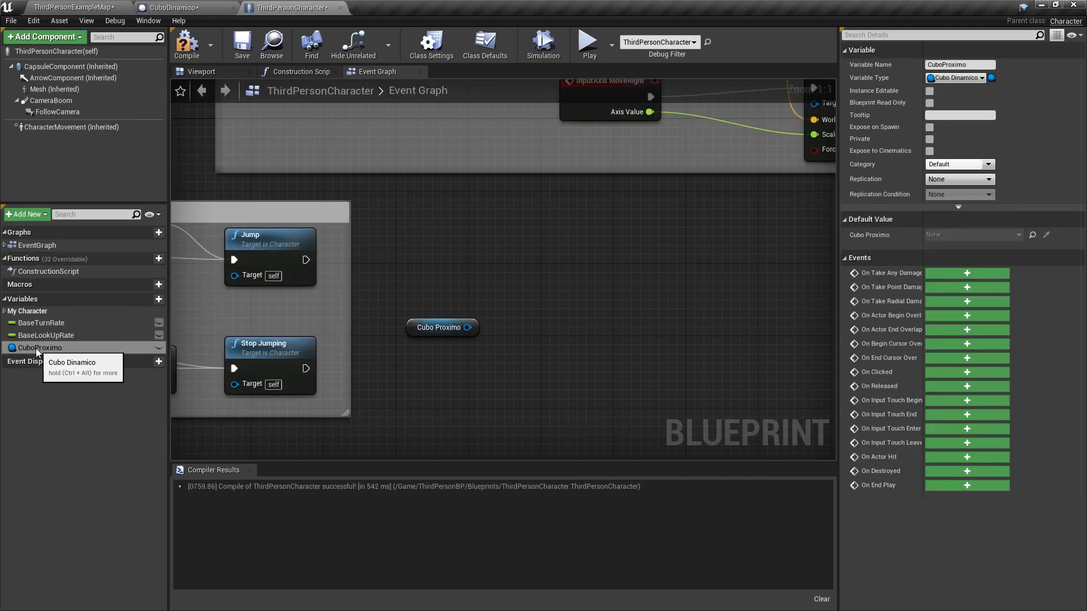
pyautogui.moveTo(491, 312); pyautogui.dragTo(490, 290, button='right')
pyautogui.moveTo(466, 306)
pyautogui.mouseDown()
pyautogui.moveTo(556, 246)
pyautogui.moveTo(541, 346)
pyautogui.moveTo(563, 332)
pyautogui.moveTo(559, 297)
pyautogui.moveTo(466, 306)
pyautogui.mouseUp()
pyautogui.moveTo(378, 270); pyautogui.dragTo(527, 359)
pyautogui.click(489, 240)
# Step: In CuboDinamico, add a Set Cubo Proximo node from the cast's As Third Person Character output and align and wire it after the cast
pyautogui.click(174, 7)
pyautogui.moveTo(461, 262); pyautogui.dragTo(638, 272, button='right')
pyautogui.moveTo(250, 180); pyautogui.dragTo(461, 277)
pyautogui.click(568, 165)
pyautogui.moveTo(609, 247); pyautogui.dragTo(483, 237, button='right')
pyautogui.moveTo(497, 265); pyautogui.dragTo(597, 247)
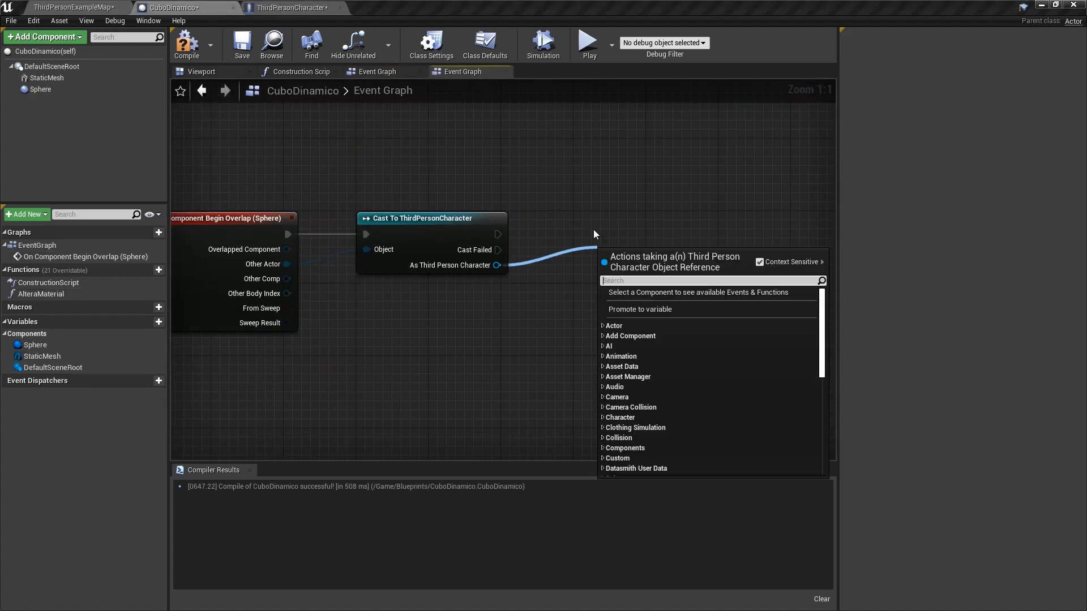
pyautogui.write('set cubo')
pyautogui.press('Return')
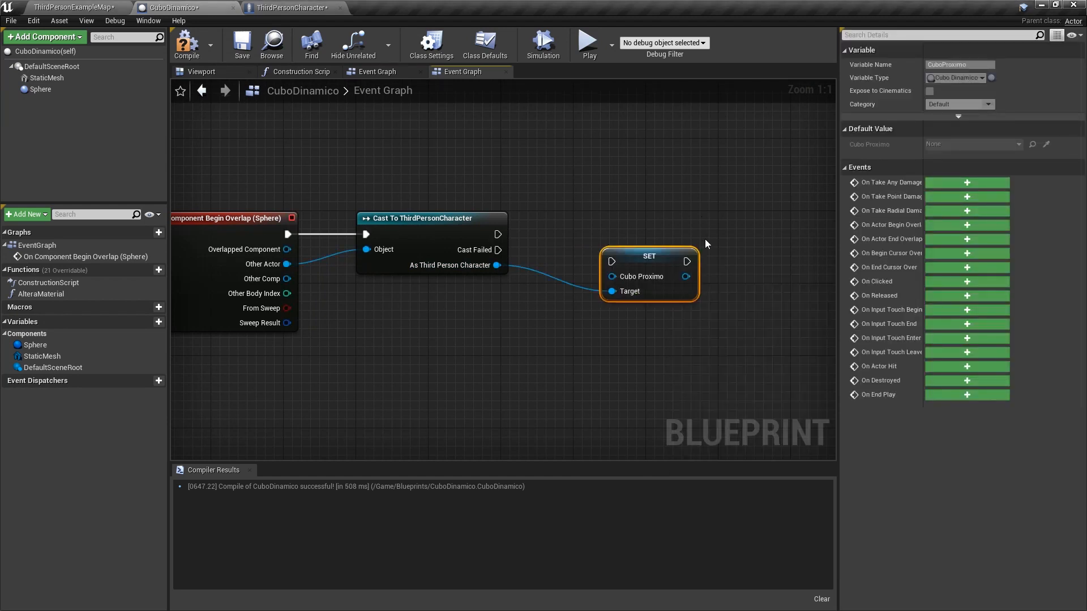
pyautogui.moveTo(629, 256); pyautogui.dragTo(610, 229)
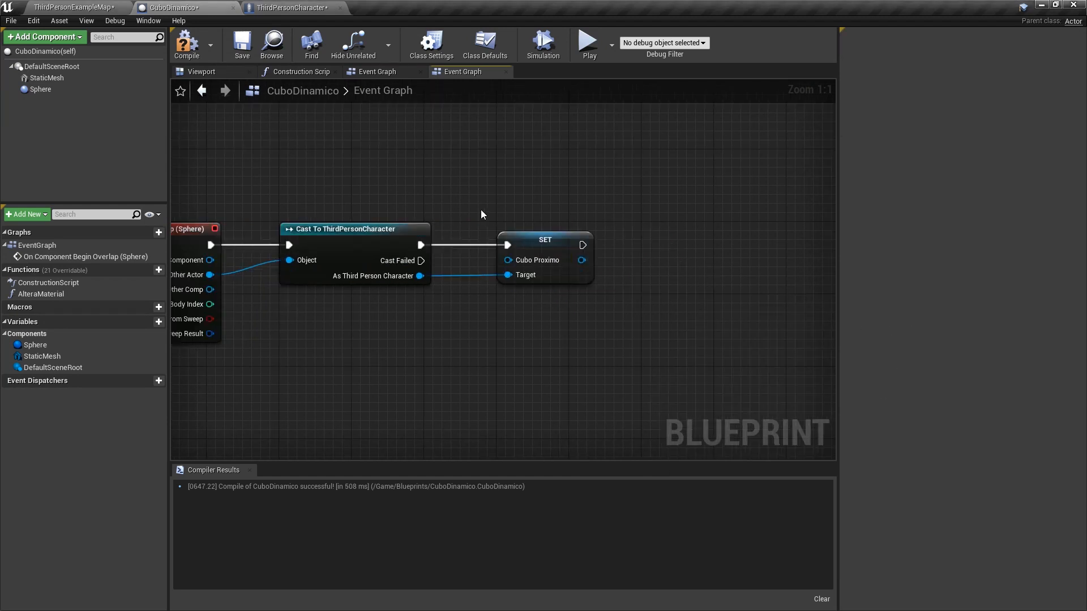
pyautogui.moveTo(476, 205); pyautogui.dragTo(632, 299)
pyautogui.click(583, 198)
pyautogui.moveTo(484, 250); pyautogui.dragTo(611, 276)
pyautogui.click(490, 202)
pyautogui.moveTo(486, 215); pyautogui.dragTo(618, 305)
pyautogui.click(620, 207)
pyautogui.moveTo(459, 191); pyautogui.dragTo(480, 174, button='right')
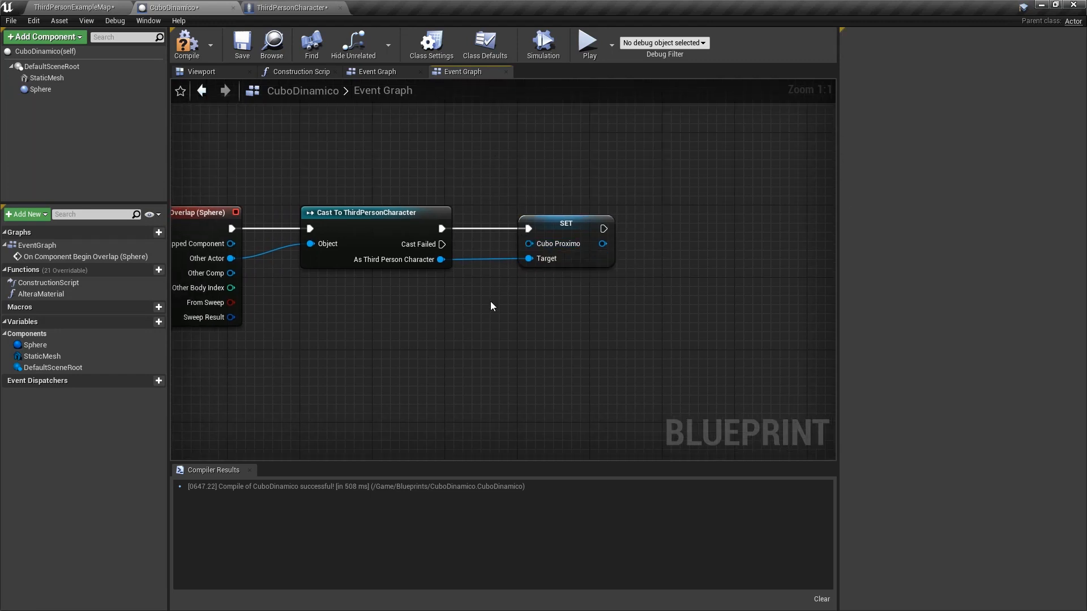
# Step: Add a Self reference node below the cast and connect it to the Cubo Proximo input of the Set node
pyautogui.moveTo(490, 301); pyautogui.dragTo(556, 291, button='right')
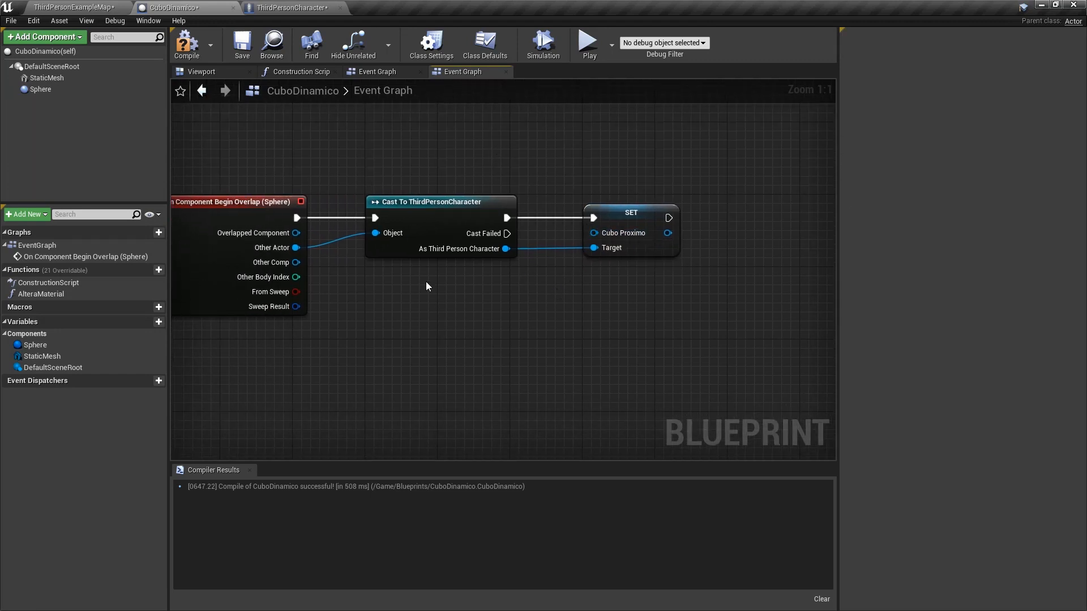
pyautogui.rightClick(449, 282)
pyautogui.write('se')
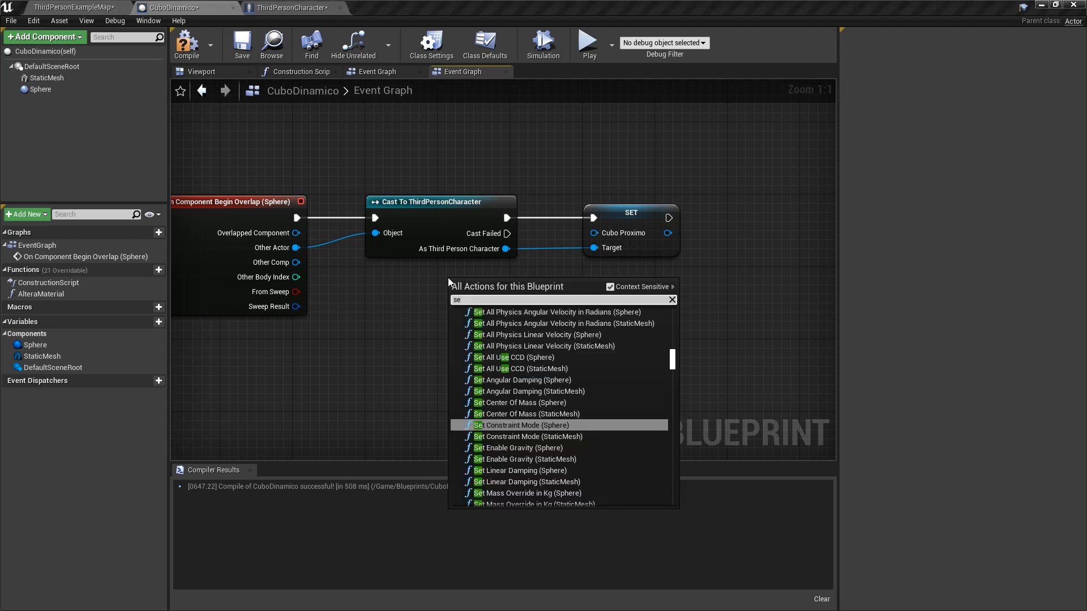
pyautogui.write('lf')
pyautogui.press('Return')
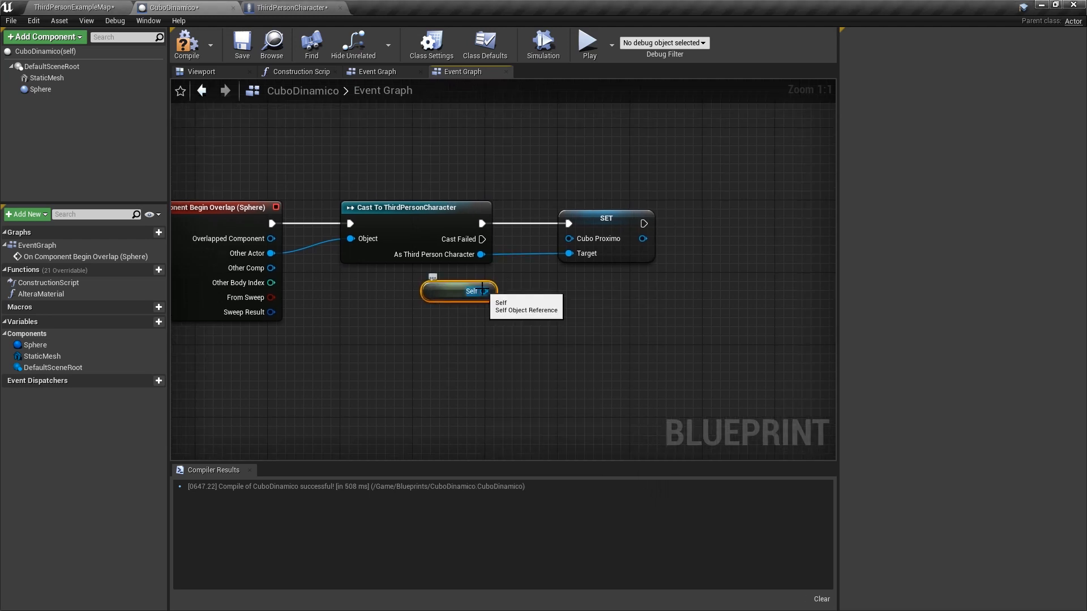
pyautogui.moveTo(484, 291); pyautogui.dragTo(571, 236)
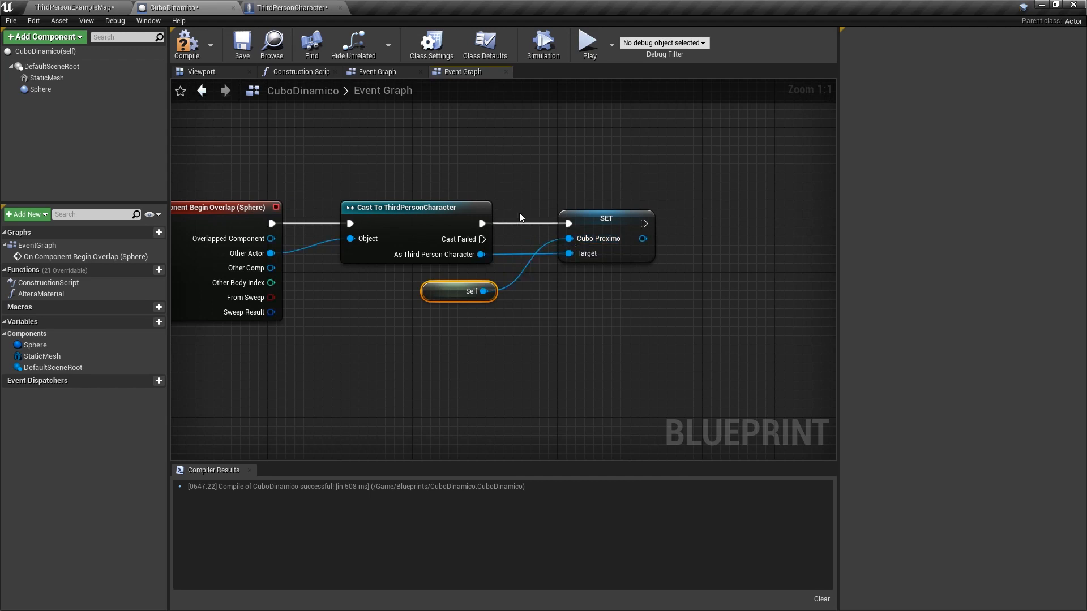
pyautogui.moveTo(455, 147); pyautogui.dragTo(476, 145, button='right')
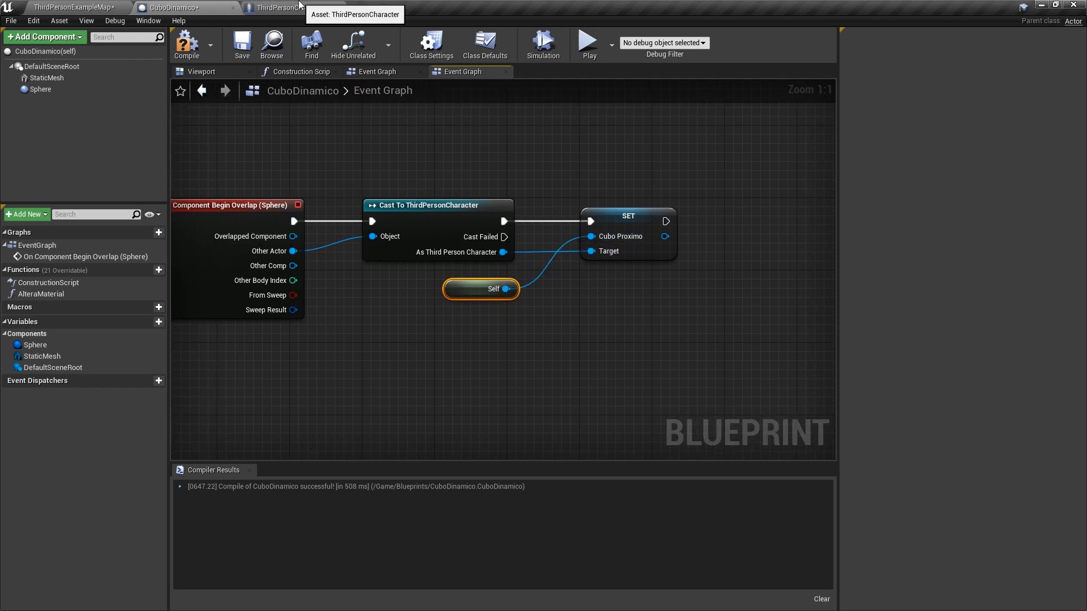
pyautogui.click(299, 7)
pyautogui.click(39, 347)
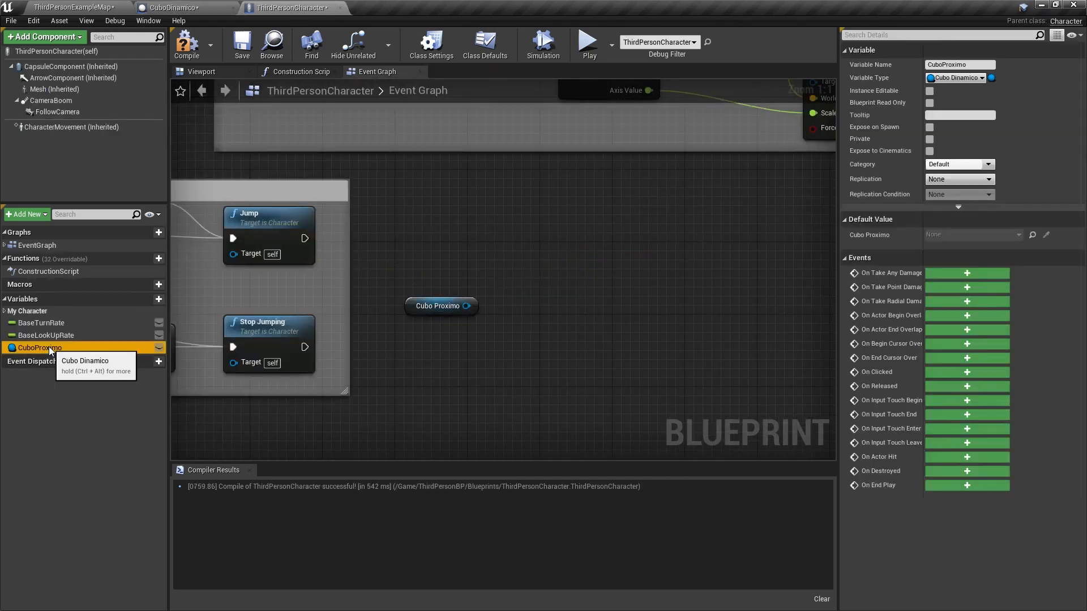
# Step: Add an On Component End Overlap event for the Sphere component in the CuboDinamico event graph
pyautogui.click(164, 6)
pyautogui.scroll(-5, 974, 368)
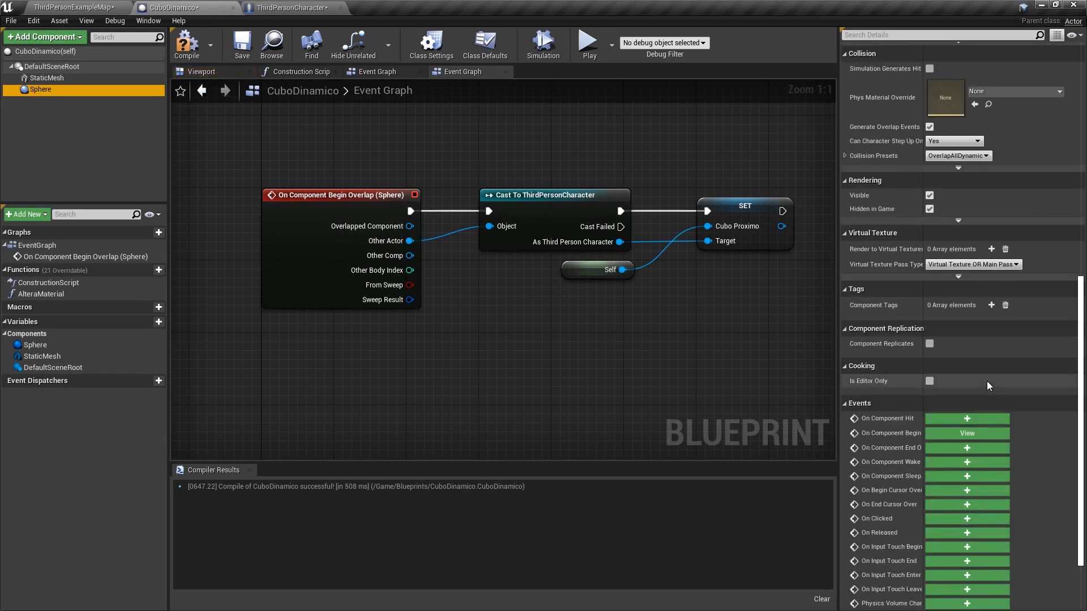
pyautogui.click(931, 446)
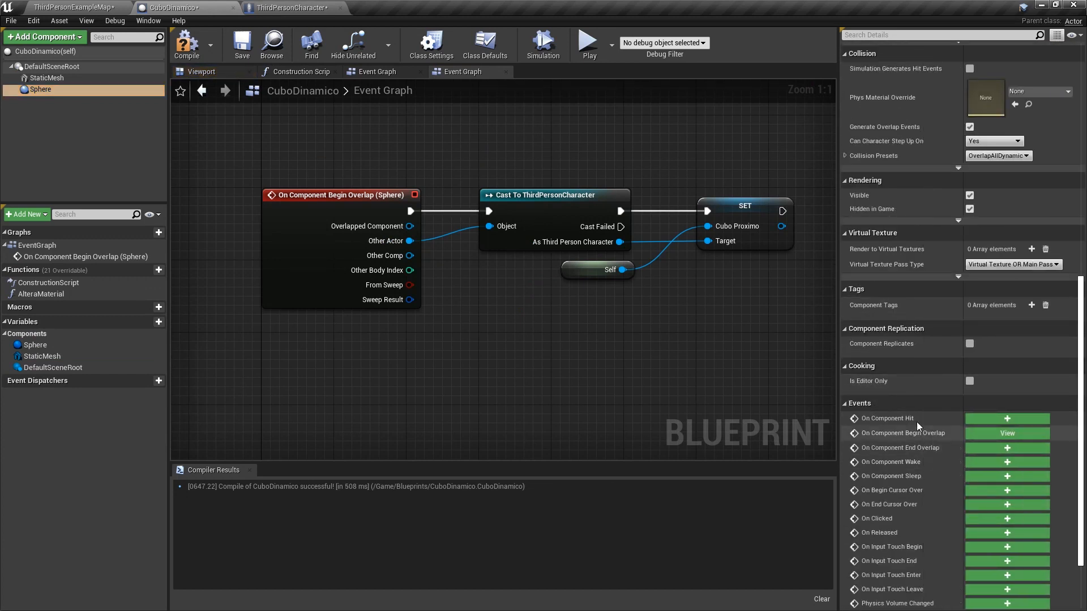
pyautogui.moveTo(376, 253); pyautogui.dragTo(421, 243, button='right')
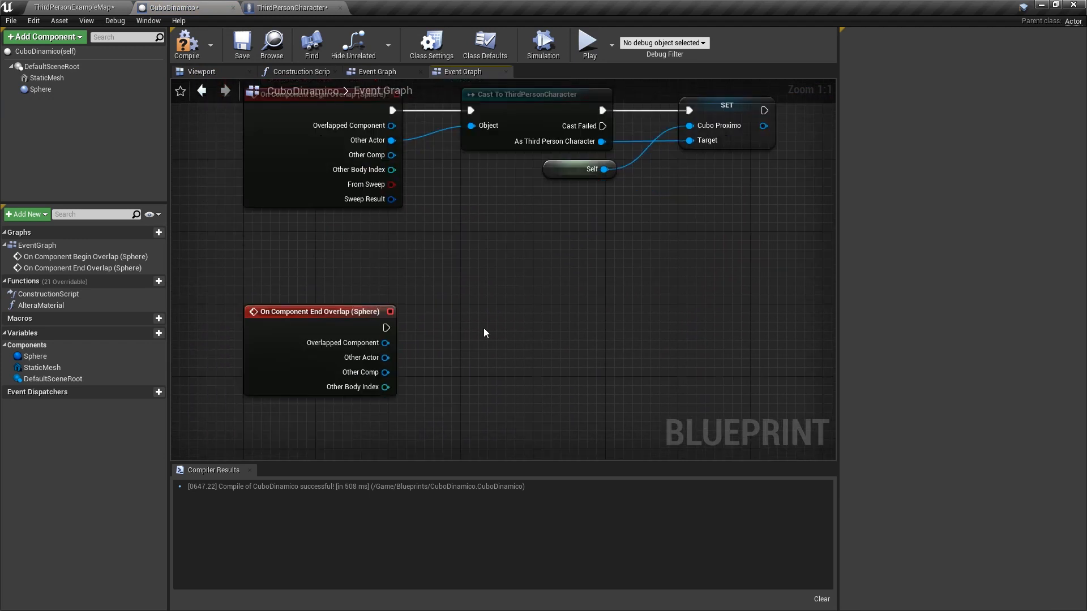
# Step: Paste copies of the cast, Set Cubo Proximo and Self nodes beside the end overlap event and connect Other Actor to the cast's Object
pyautogui.hotkey('ctrl', 'v')
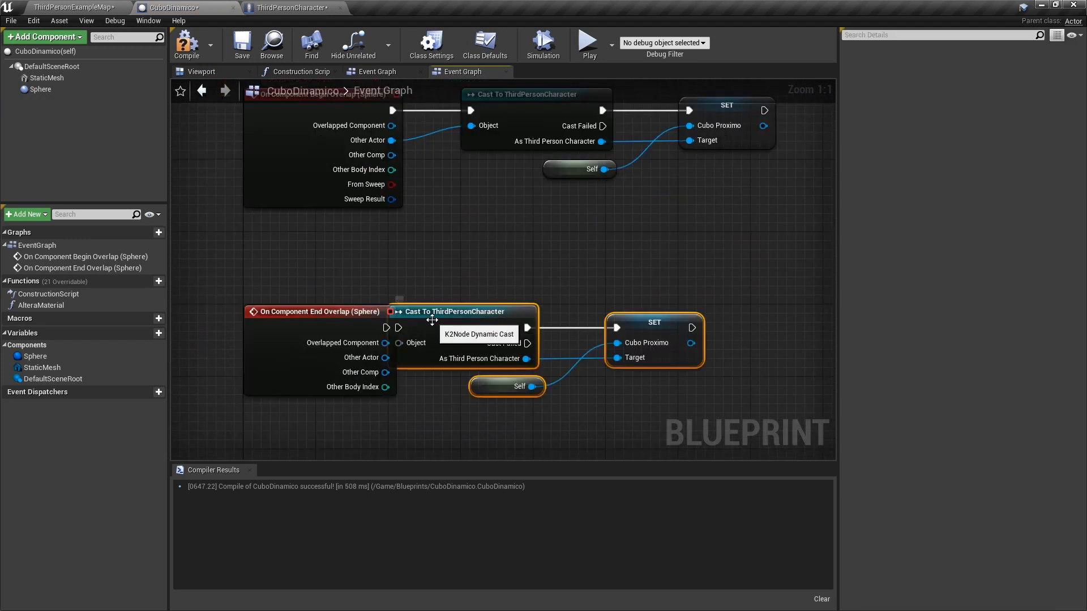
pyautogui.moveTo(434, 317); pyautogui.dragTo(508, 317)
pyautogui.moveTo(385, 358); pyautogui.dragTo(474, 342)
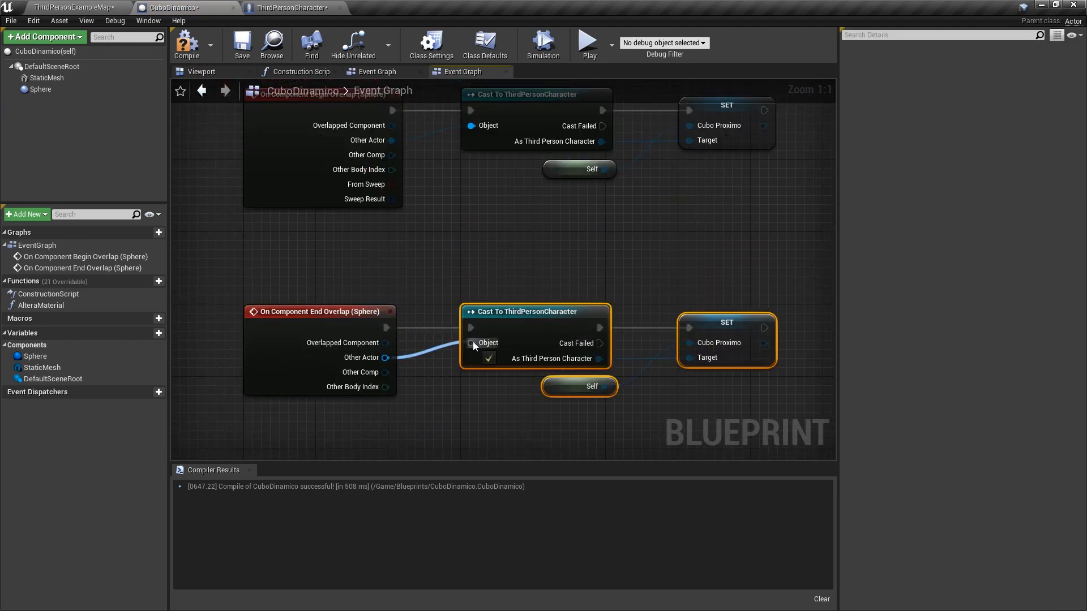
pyautogui.click(515, 276)
pyautogui.moveTo(515, 277); pyautogui.dragTo(434, 261, button='right')
pyautogui.keyDown('ctrl'); pyautogui.moveTo(533, 311); pyautogui.dragTo(501, 393); pyautogui.keyUp('ctrl')
pyautogui.click(407, 351)
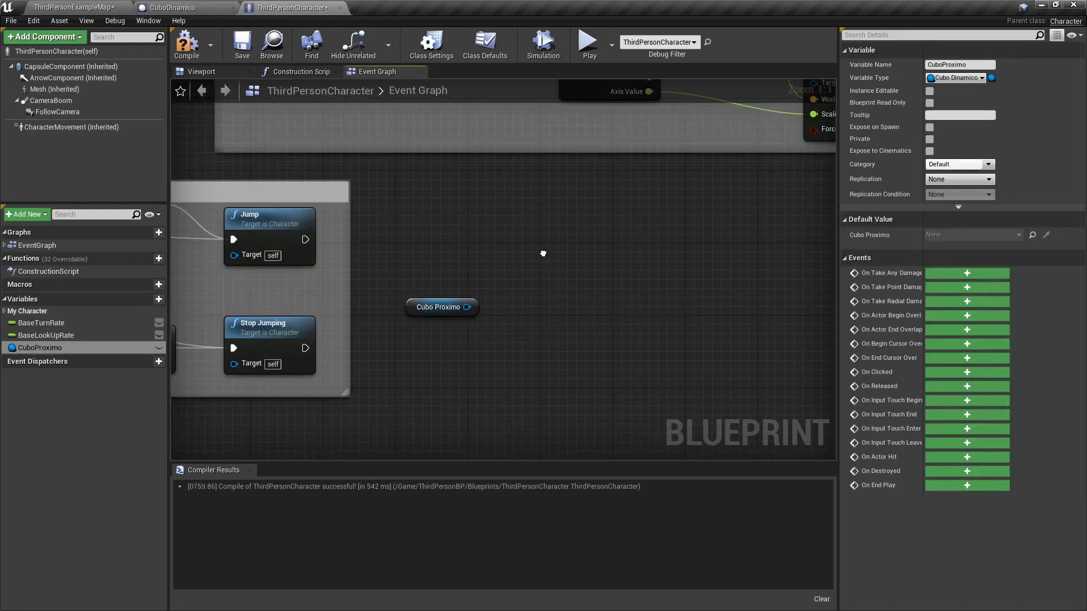
# Step: Add an F keyboard event to the ThirdPersonCharacter event graph and move the Cubo Proximo node below it
pyautogui.rightClick(543, 245)
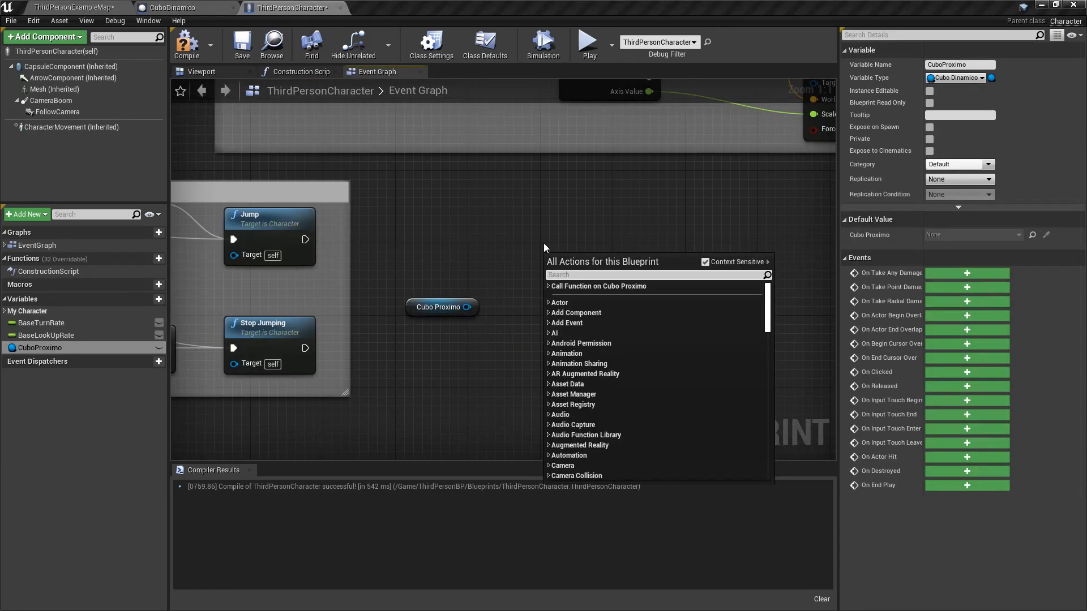
pyautogui.write('input f')
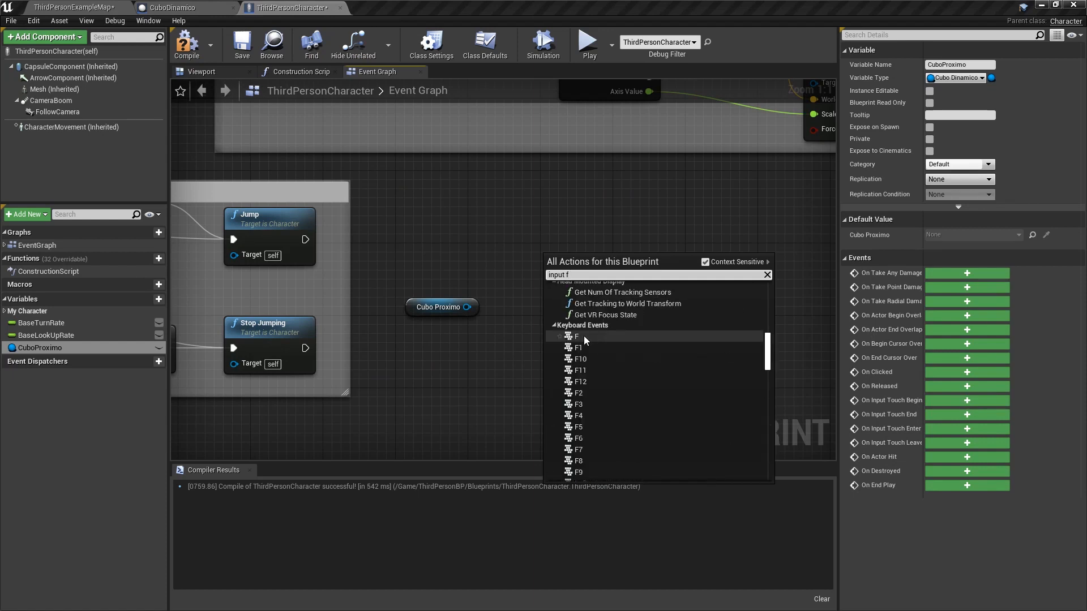
pyautogui.click(584, 338)
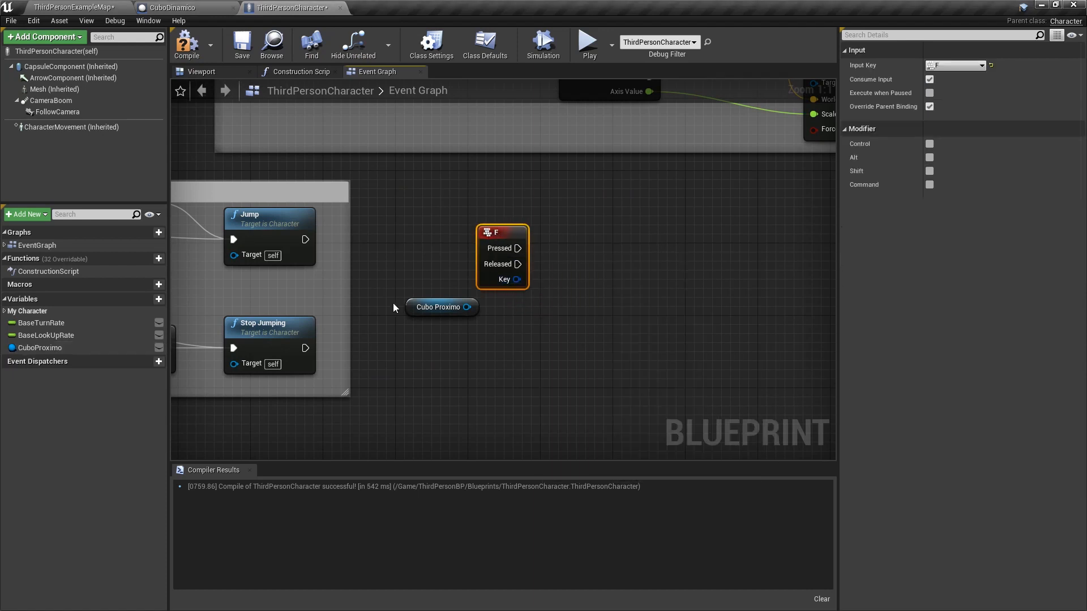
pyautogui.moveTo(417, 304); pyautogui.dragTo(480, 341)
pyautogui.click(493, 326)
pyautogui.moveTo(501, 323); pyautogui.dragTo(407, 303, button='right')
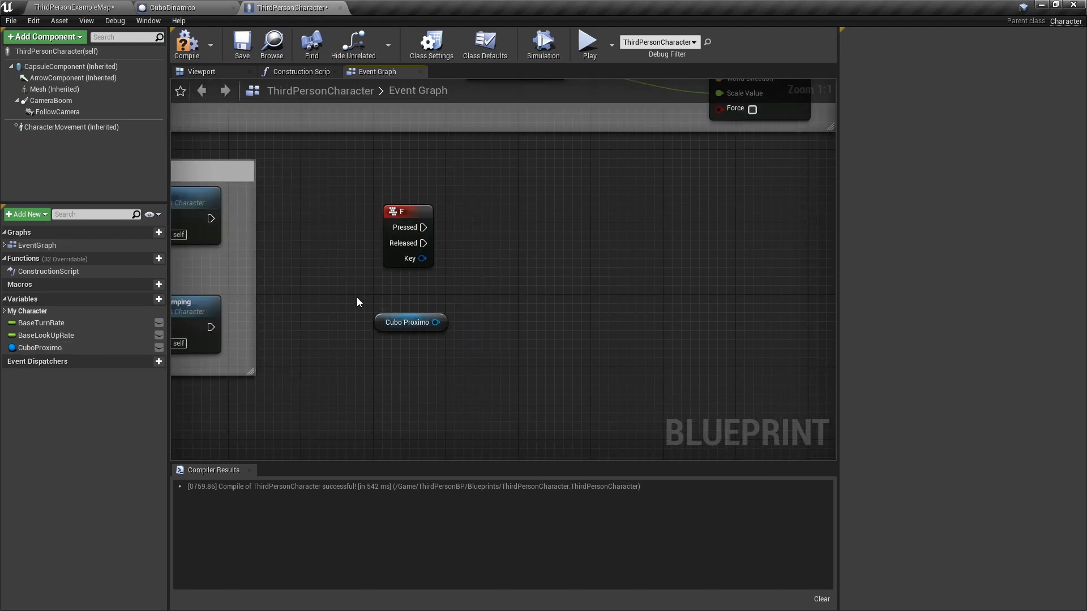
pyautogui.moveTo(350, 292); pyautogui.dragTo(503, 352)
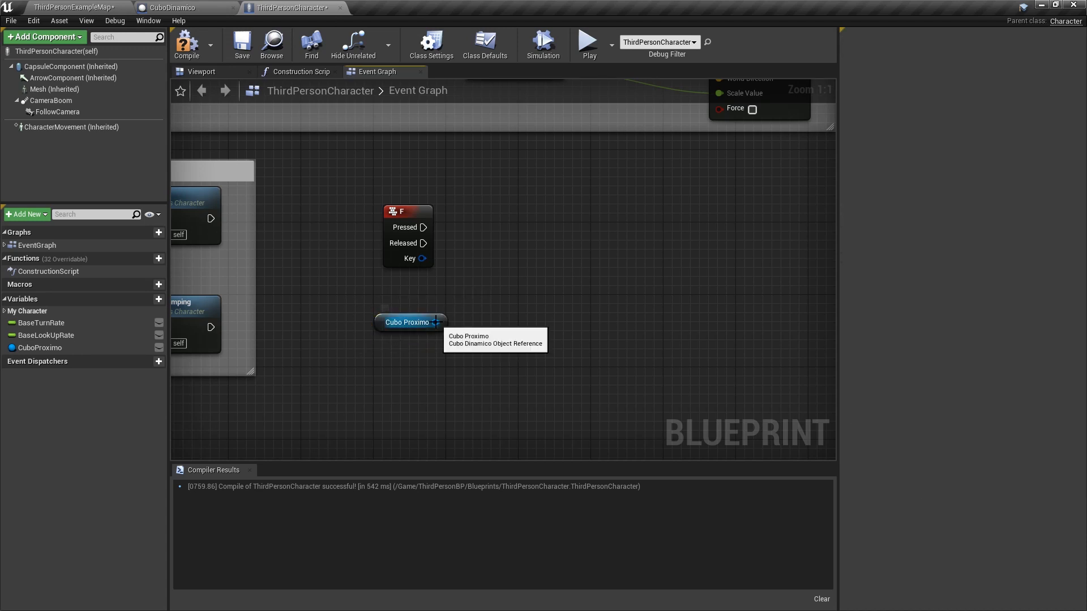
# Step: Add an Is Valid macro node from Cubo Proximo and run it from the F event's Pressed output
pyautogui.moveTo(436, 322); pyautogui.dragTo(511, 249)
pyautogui.write('isvalid')
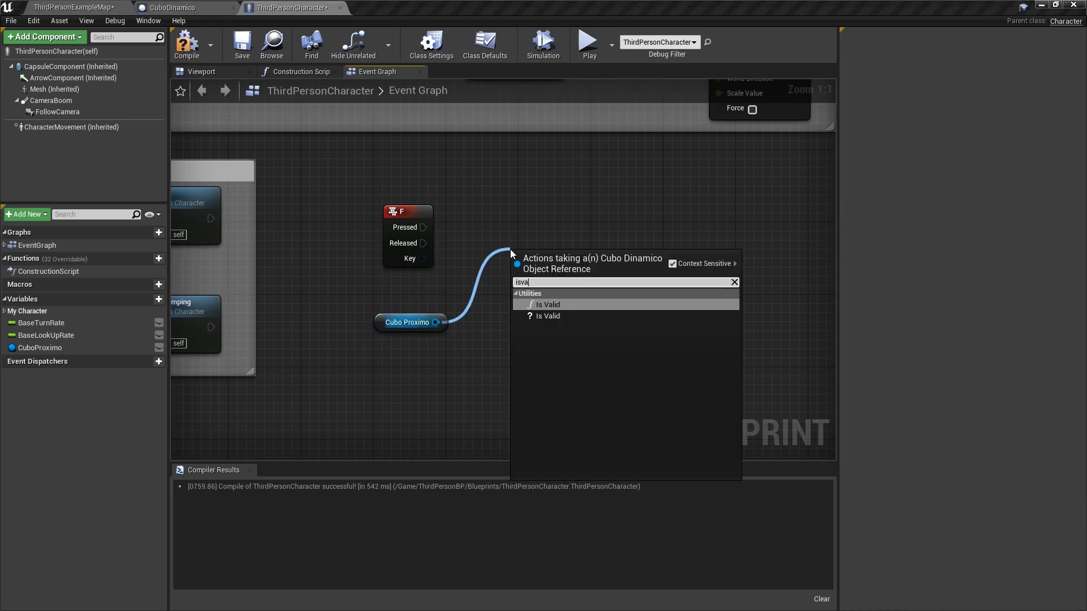
pyautogui.click(549, 314)
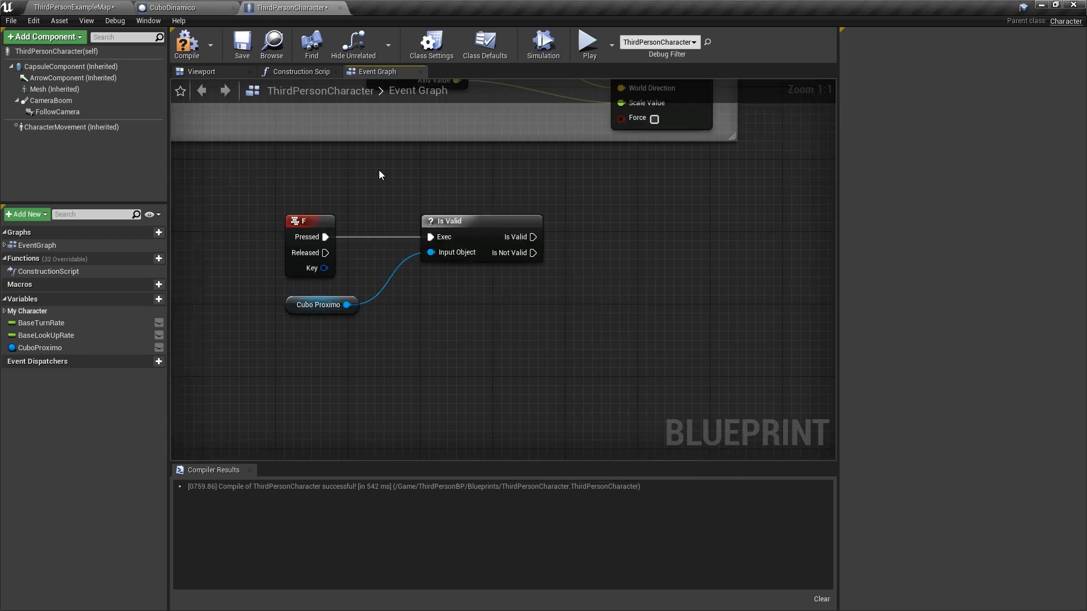
# Step: Examine the F event's Is Valid check and how CuboDinamico's begin overlap event sets Cubo Proximo to Self
pyautogui.moveTo(379, 171); pyautogui.dragTo(584, 289)
pyautogui.click(450, 308)
pyautogui.moveTo(448, 308); pyautogui.dragTo(561, 325, button='right')
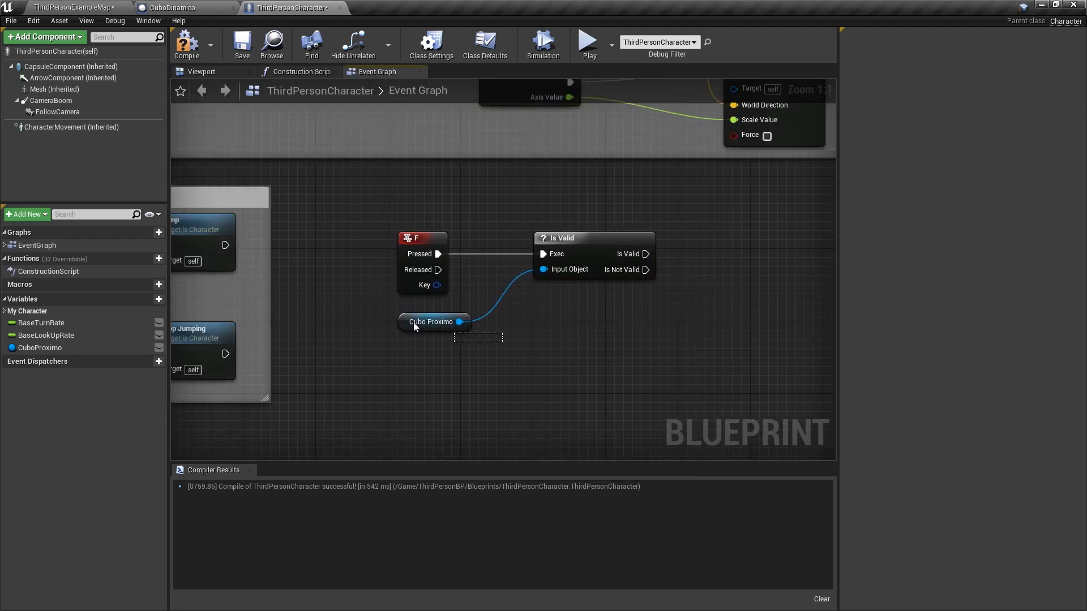
pyautogui.moveTo(414, 322); pyautogui.dragTo(383, 304)
pyautogui.click(524, 301)
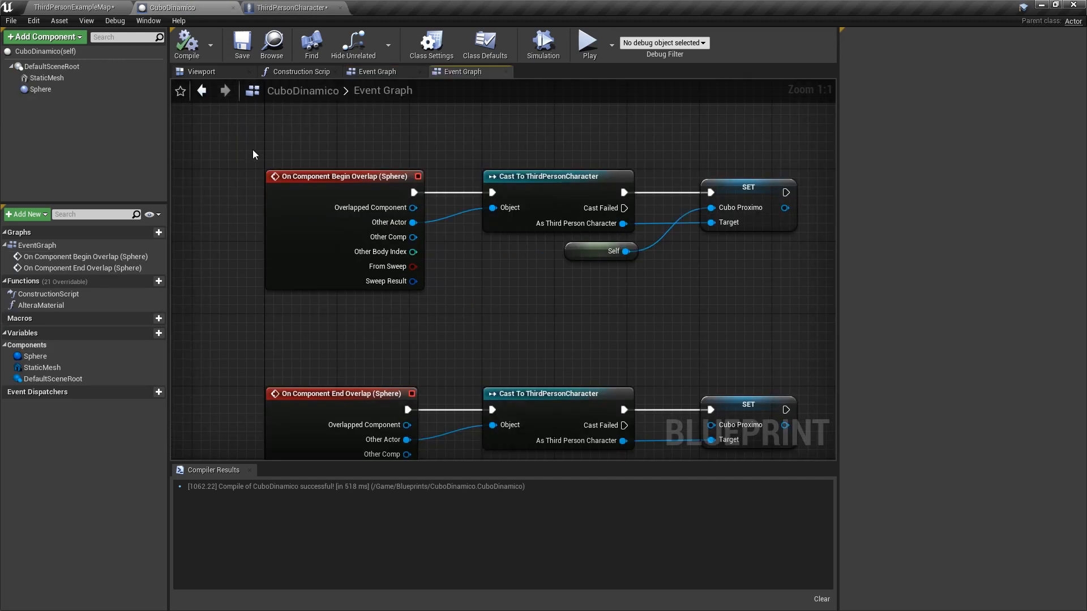
pyautogui.moveTo(230, 148); pyautogui.dragTo(425, 299)
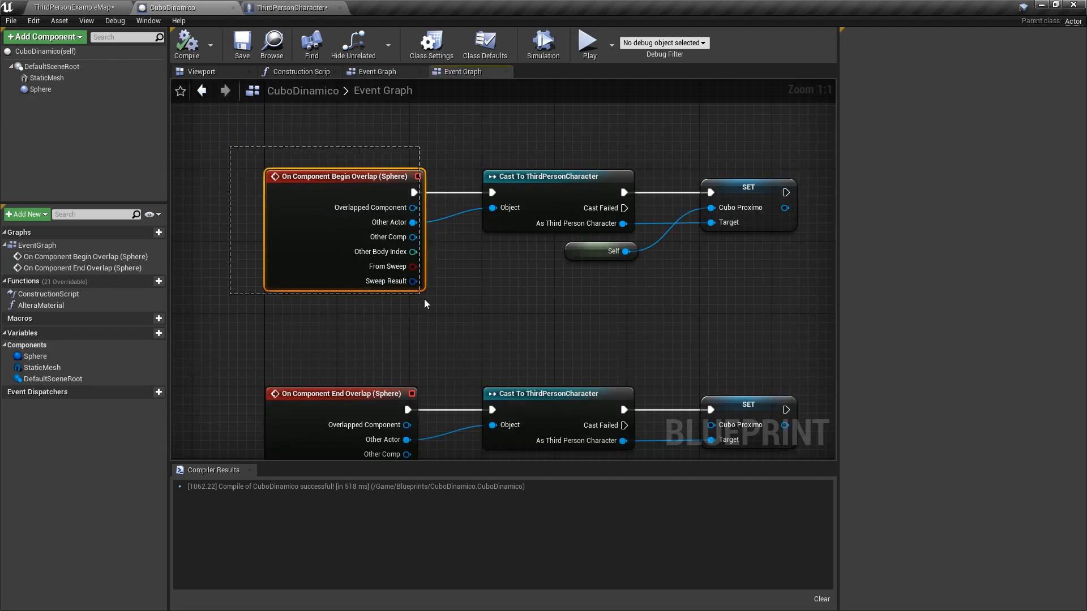
pyautogui.click(274, 123)
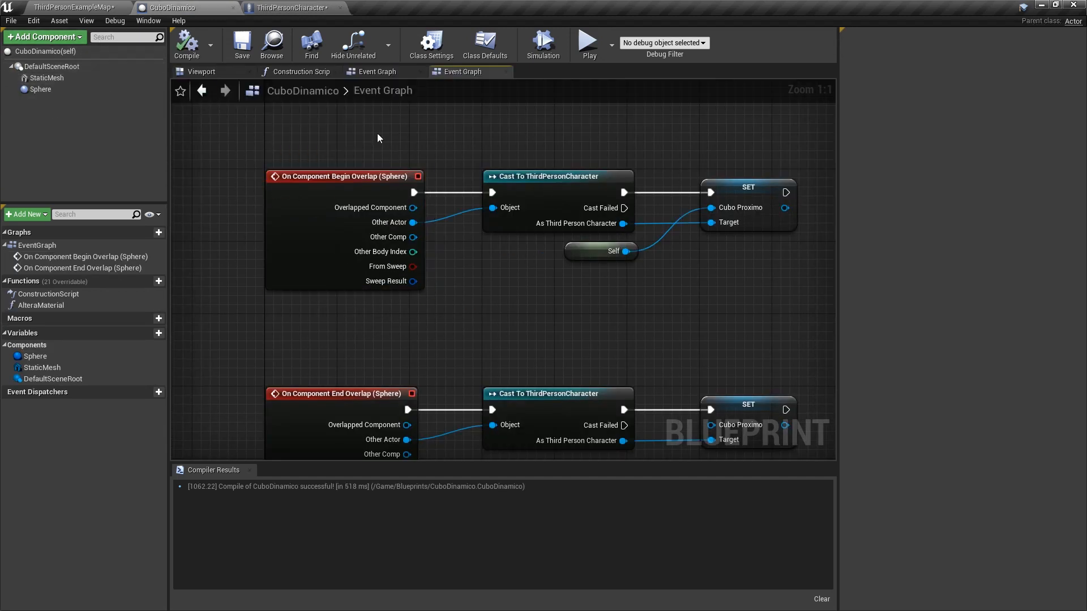
pyautogui.moveTo(439, 141); pyautogui.dragTo(408, 150, button='right')
pyautogui.moveTo(407, 151); pyautogui.dragTo(298, 237)
pyautogui.moveTo(459, 142); pyautogui.dragTo(321, 171, button='right')
pyautogui.click(322, 171)
pyautogui.moveTo(301, 182); pyautogui.dragTo(475, 261)
pyautogui.moveTo(493, 189); pyautogui.dragTo(360, 160, button='right')
pyautogui.moveTo(244, 294); pyautogui.dragTo(355, 263)
pyautogui.moveTo(533, 255); pyautogui.dragTo(368, 159)
pyautogui.moveTo(322, 285); pyautogui.dragTo(507, 259, button='right')
pyautogui.moveTo(706, 256); pyautogui.dragTo(578, 136)
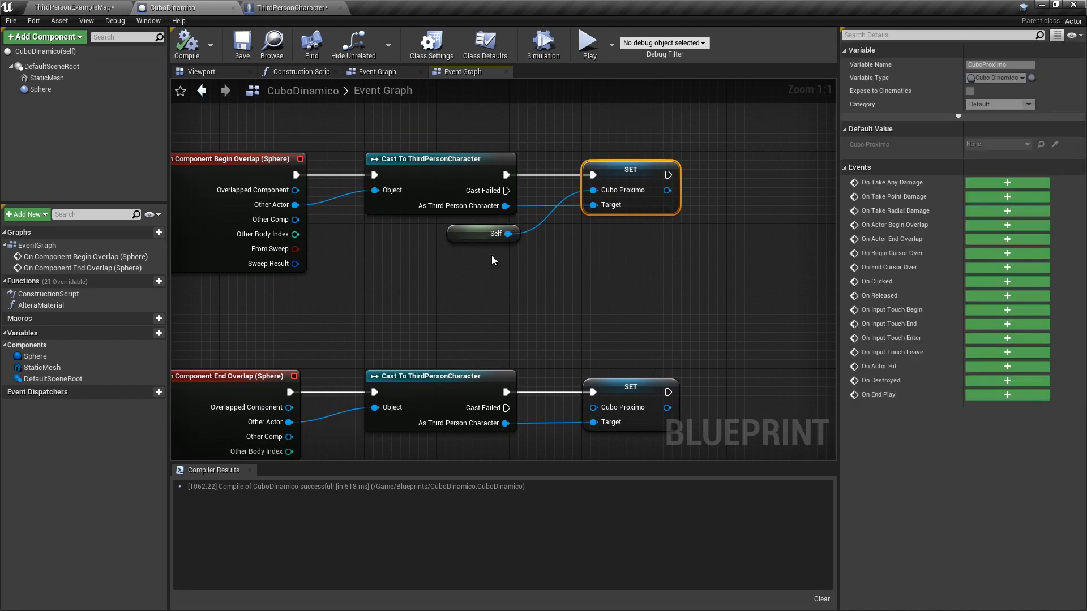
pyautogui.click(291, 8)
pyautogui.moveTo(352, 372); pyautogui.dragTo(518, 308)
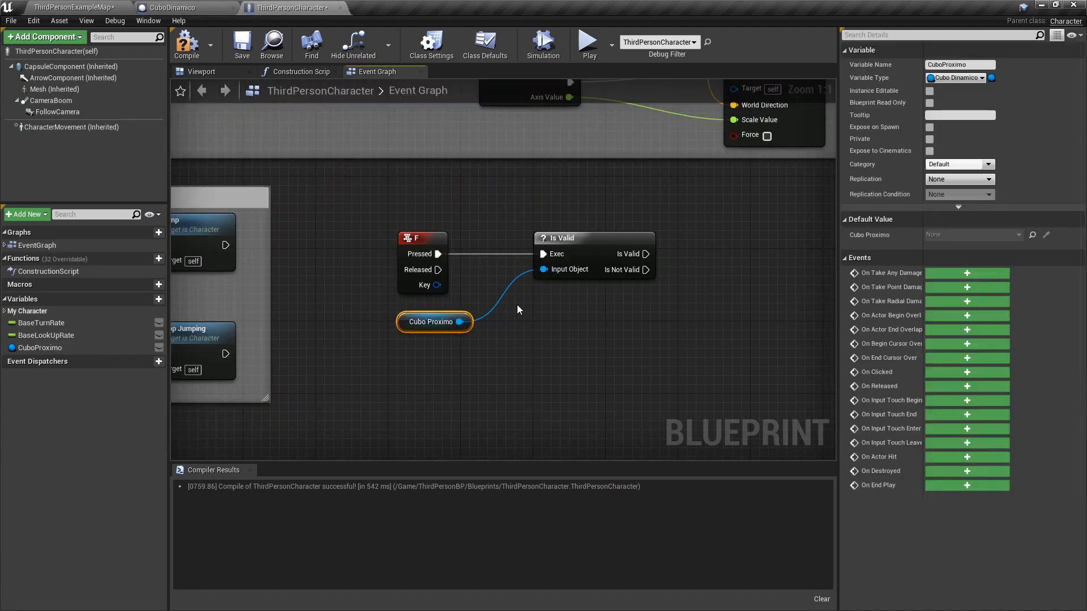
# Step: Examine CuboDinamico's end overlap nodes with the empty Cubo Proximo input and the matching Is Valid check in ThirdPersonCharacter
pyautogui.click(173, 7)
pyautogui.moveTo(249, 417); pyautogui.dragTo(471, 243)
pyautogui.click(471, 243)
pyautogui.moveTo(456, 236); pyautogui.dragTo(346, 222, button='right')
pyautogui.moveTo(381, 390); pyautogui.dragTo(565, 248)
pyautogui.moveTo(599, 235); pyautogui.dragTo(507, 262, button='right')
pyautogui.moveTo(499, 242); pyautogui.dragTo(655, 391)
pyautogui.click(434, 182)
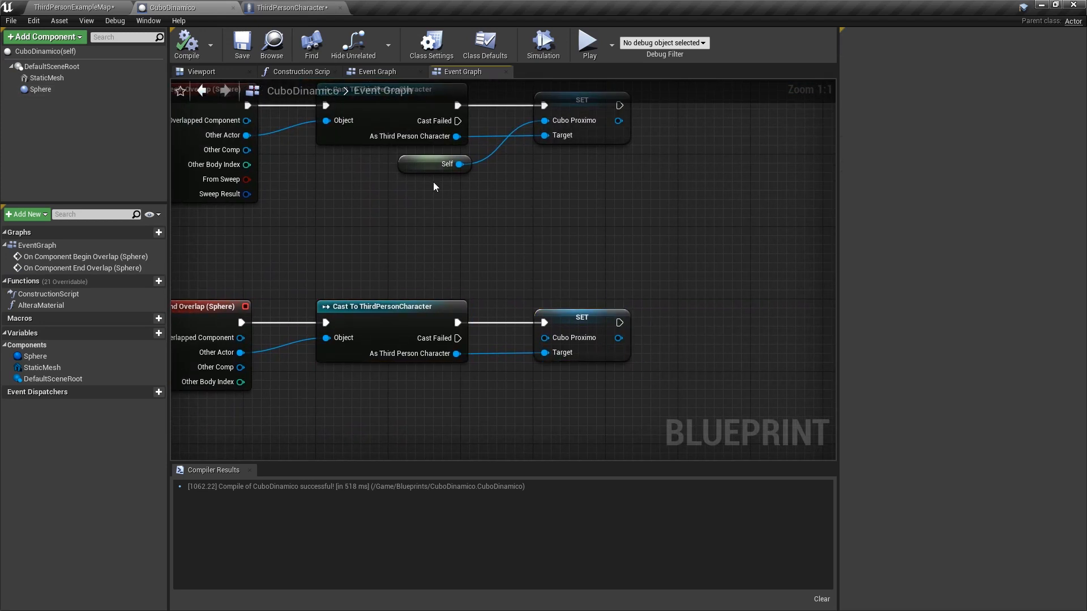
pyautogui.click(297, 8)
pyautogui.moveTo(534, 305); pyautogui.dragTo(670, 223)
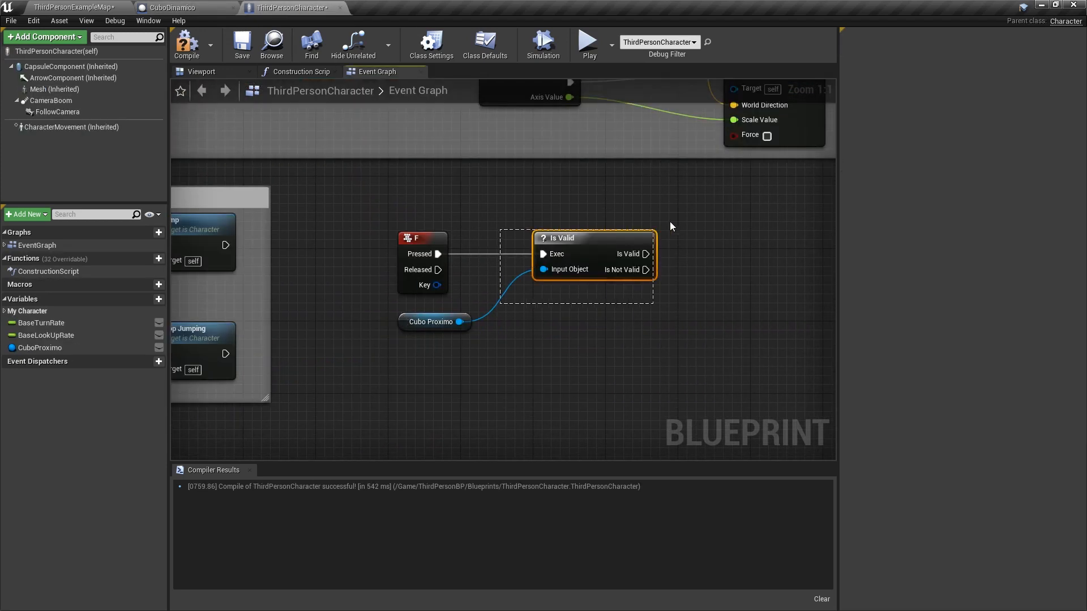
pyautogui.moveTo(346, 349); pyautogui.dragTo(505, 304)
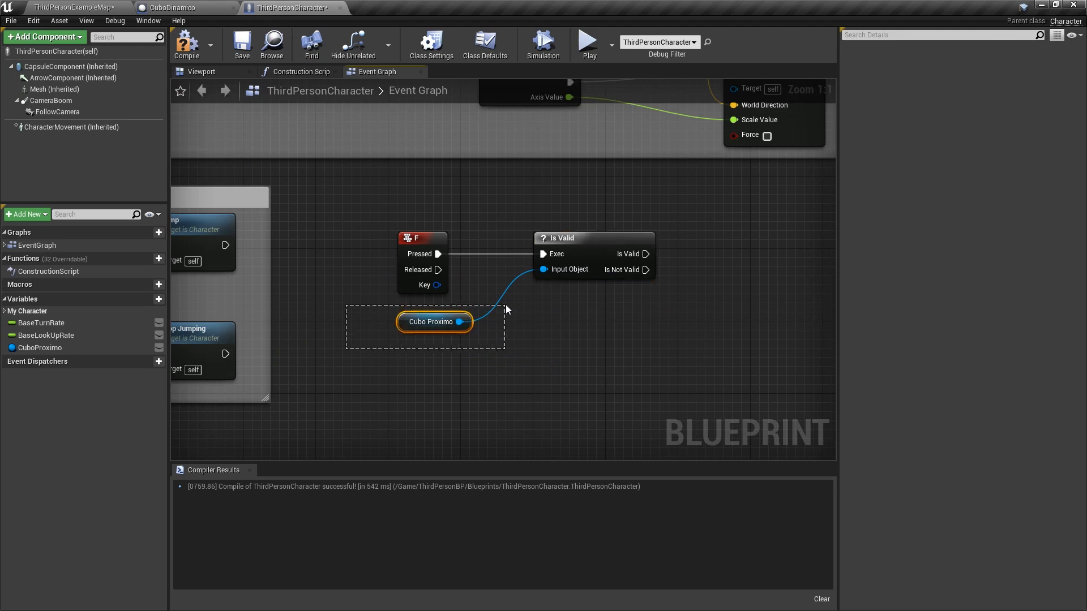
# Step: Add an Altera Material call targeting Cubo Proximo and run it from the macro's Is Valid output
pyautogui.moveTo(532, 324); pyautogui.dragTo(362, 341, button='right')
pyautogui.moveTo(363, 345); pyautogui.dragTo(549, 283)
pyautogui.click(553, 321)
pyautogui.moveTo(580, 221); pyautogui.dragTo(628, 263)
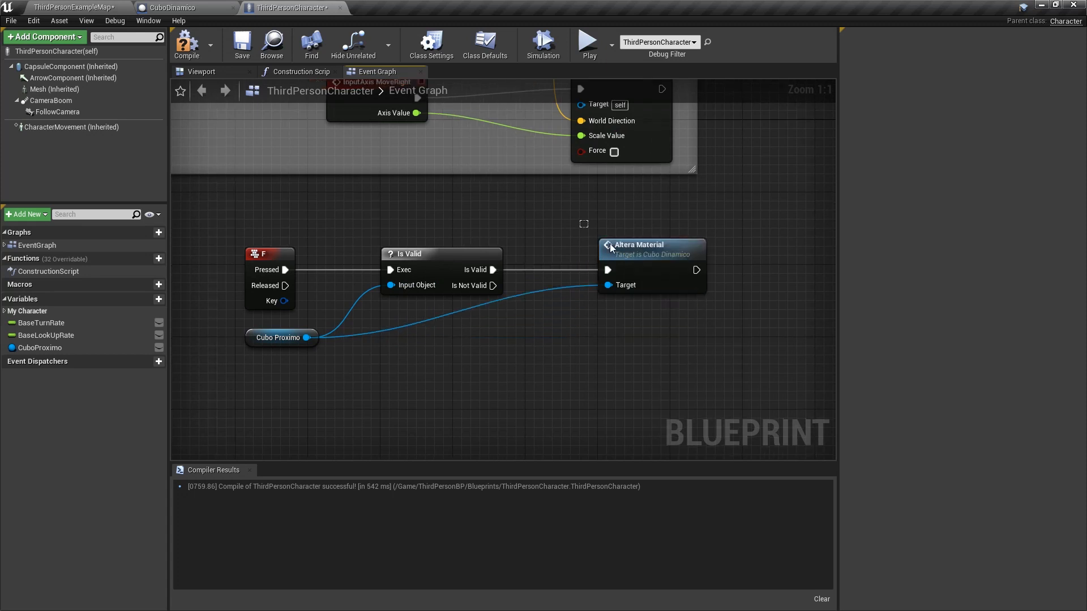
pyautogui.moveTo(349, 367); pyautogui.dragTo(242, 327)
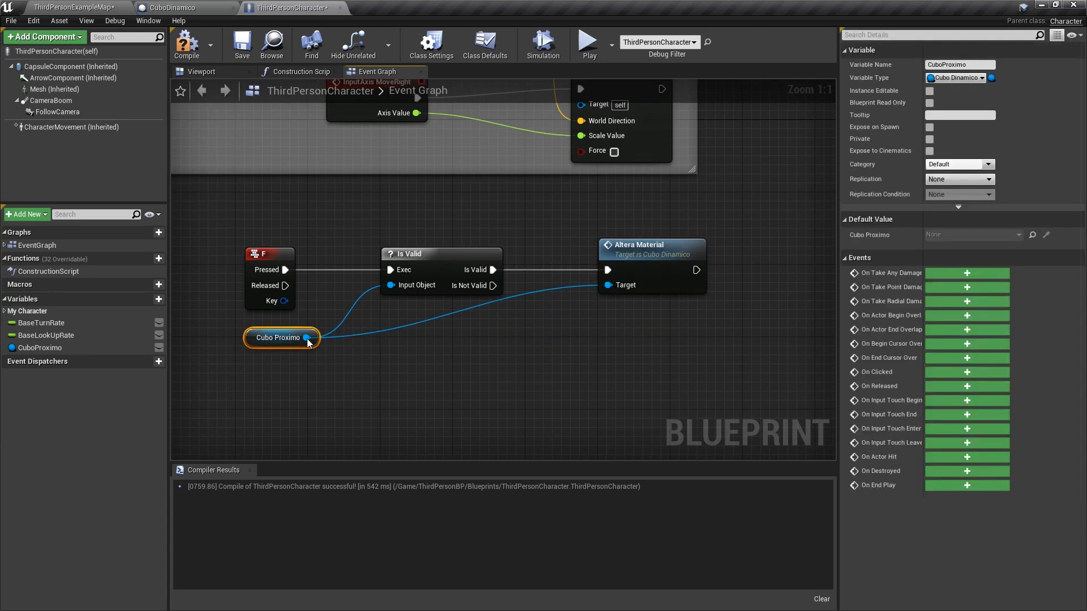
pyautogui.click(338, 344)
pyautogui.moveTo(307, 338); pyautogui.dragTo(608, 285)
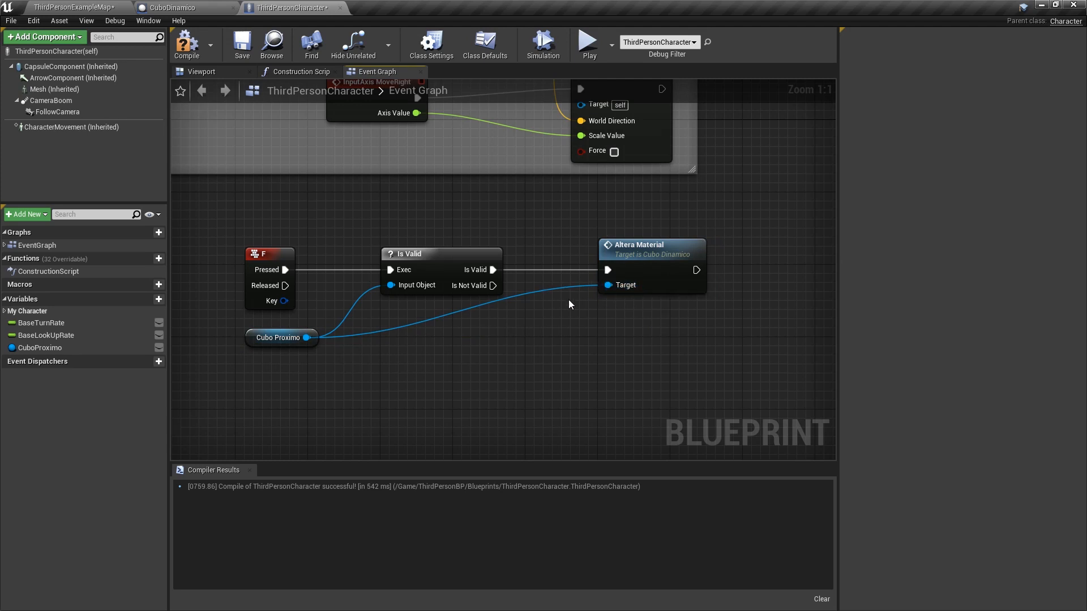
# Step: Try compiling ThirdPersonCharacter with Altera Material's Target disconnected, and reconnect Cubo Proximo to the Target
pyautogui.moveTo(573, 295); pyautogui.dragTo(539, 299, button='right')
pyautogui.keyDown('ctrl'); pyautogui.moveTo(572, 290); pyautogui.dragTo(356, 290); pyautogui.keyUp('ctrl')
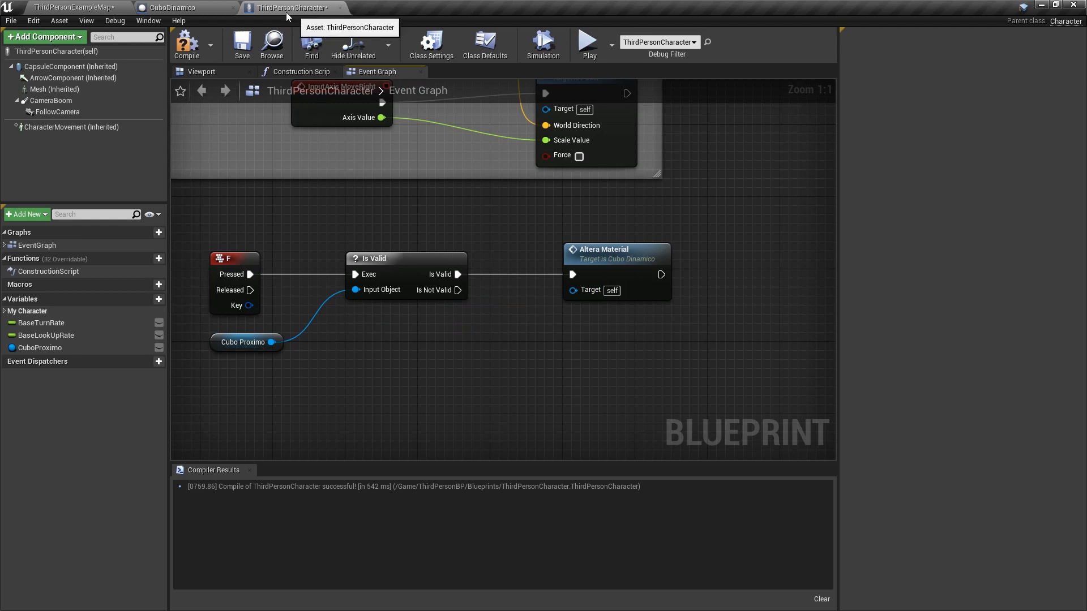
pyautogui.moveTo(533, 216); pyautogui.dragTo(711, 328)
pyautogui.click(518, 233)
pyautogui.moveTo(518, 238); pyautogui.dragTo(487, 216, button='right')
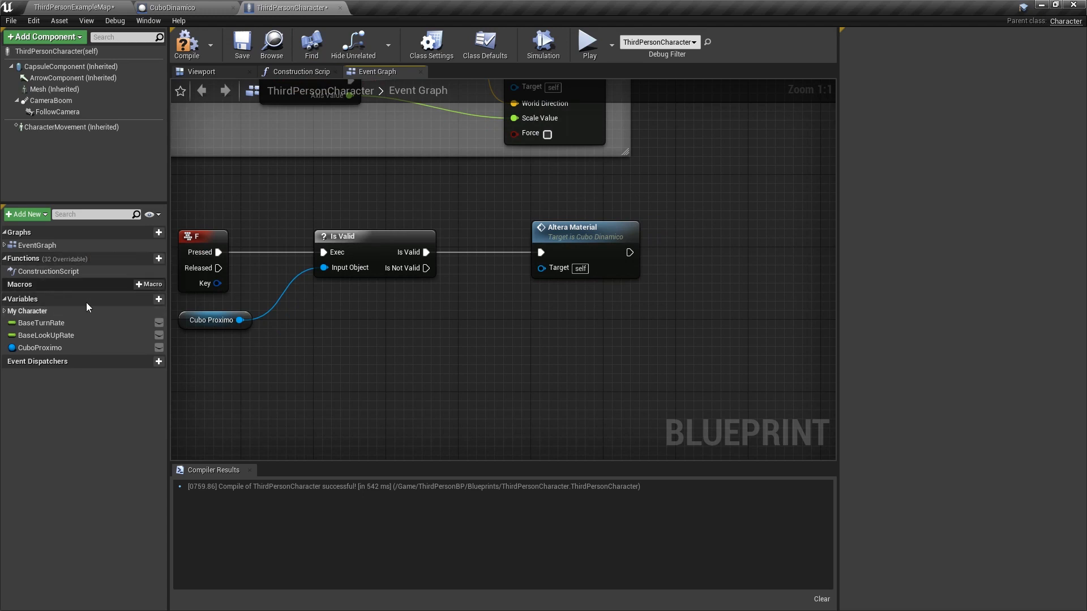
pyautogui.click(552, 224)
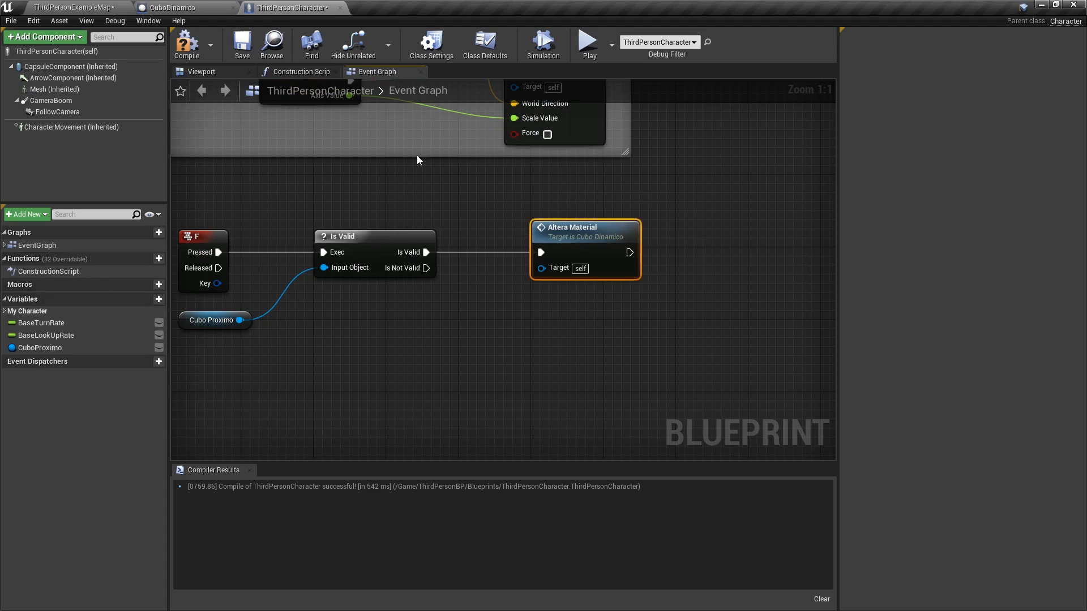
pyautogui.click(187, 45)
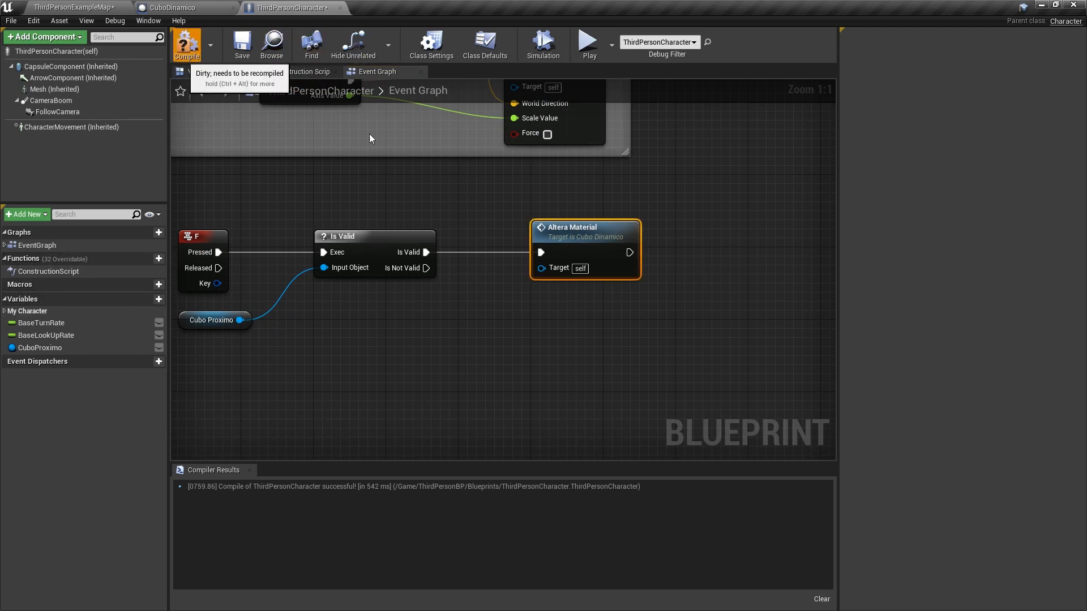
pyautogui.moveTo(328, 334); pyautogui.dragTo(627, 278)
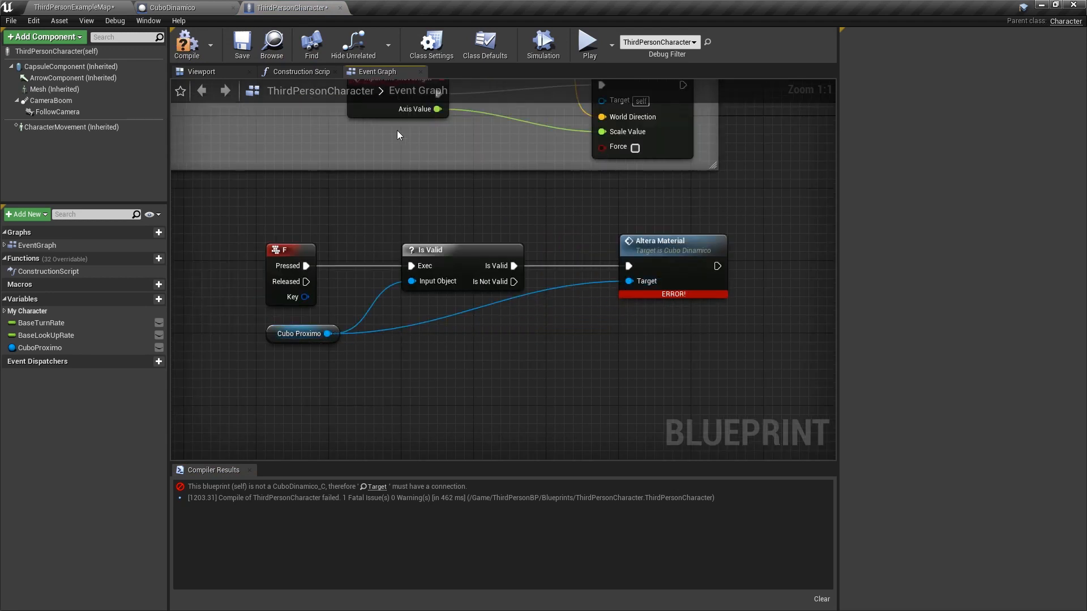
# Step: Examine the Cubo Proximo reference feeding Altera Material and the AlteraMaterial function in the CuboDinamico blueprint
pyautogui.moveTo(252, 379); pyautogui.dragTo(368, 321)
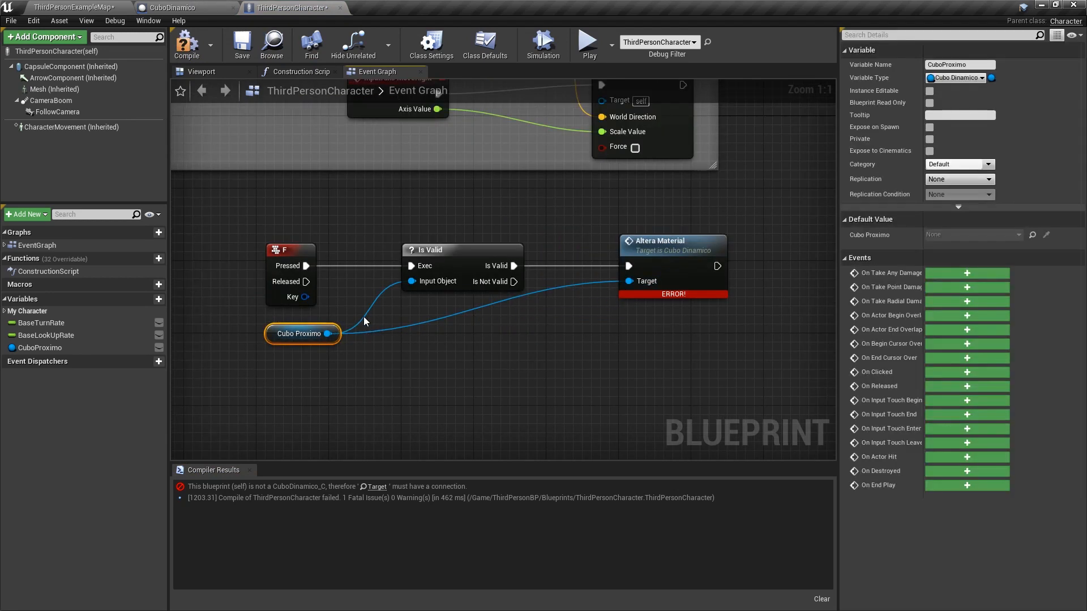
pyautogui.click(168, 7)
pyautogui.click(58, 304)
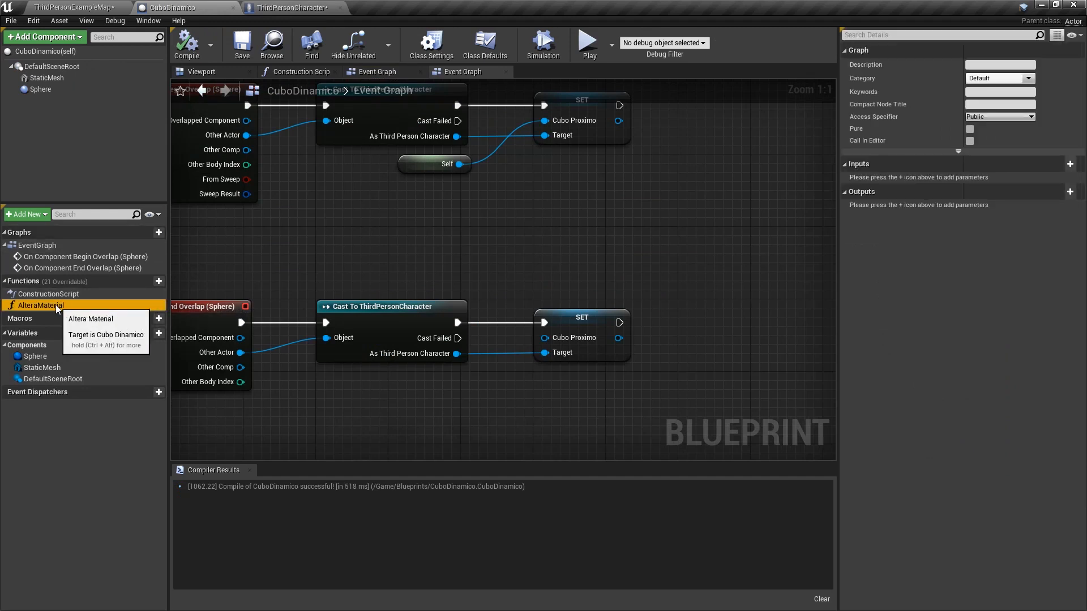
pyautogui.click(292, 7)
pyautogui.click(418, 199)
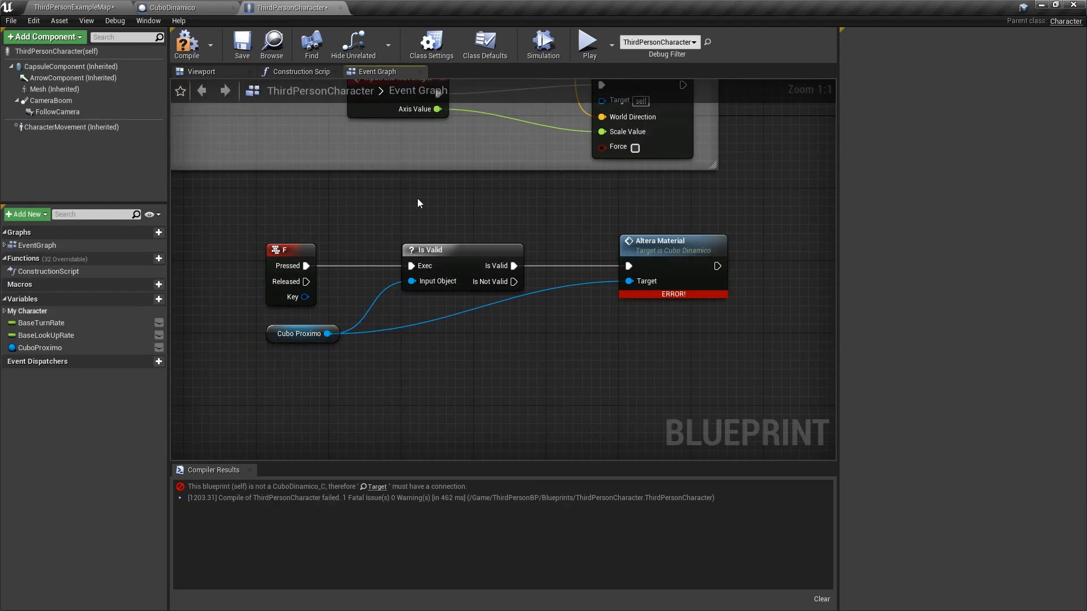
pyautogui.moveTo(572, 184); pyautogui.dragTo(731, 314)
pyautogui.click(630, 216)
pyautogui.moveTo(234, 371); pyautogui.dragTo(380, 317)
pyautogui.click(172, 7)
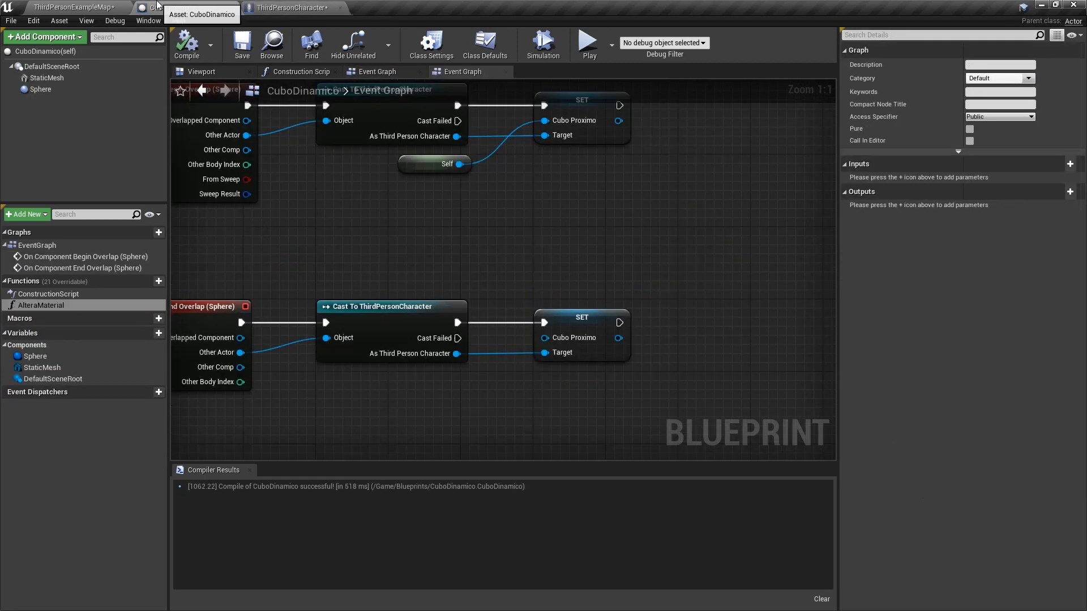
pyautogui.click(266, 7)
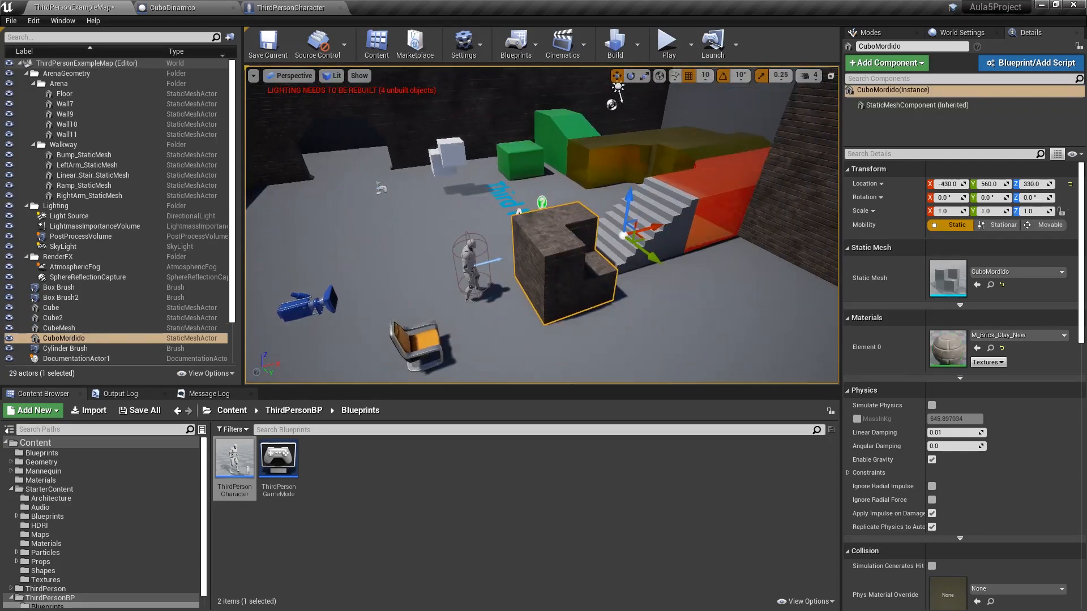
# Step: Delete the CuboMordido actor from the level and place a CuboDinamico from the Blueprints folder near the character
pyautogui.press('Delete')
pyautogui.click(41, 452)
pyautogui.moveTo(234, 462); pyautogui.dragTo(434, 242)
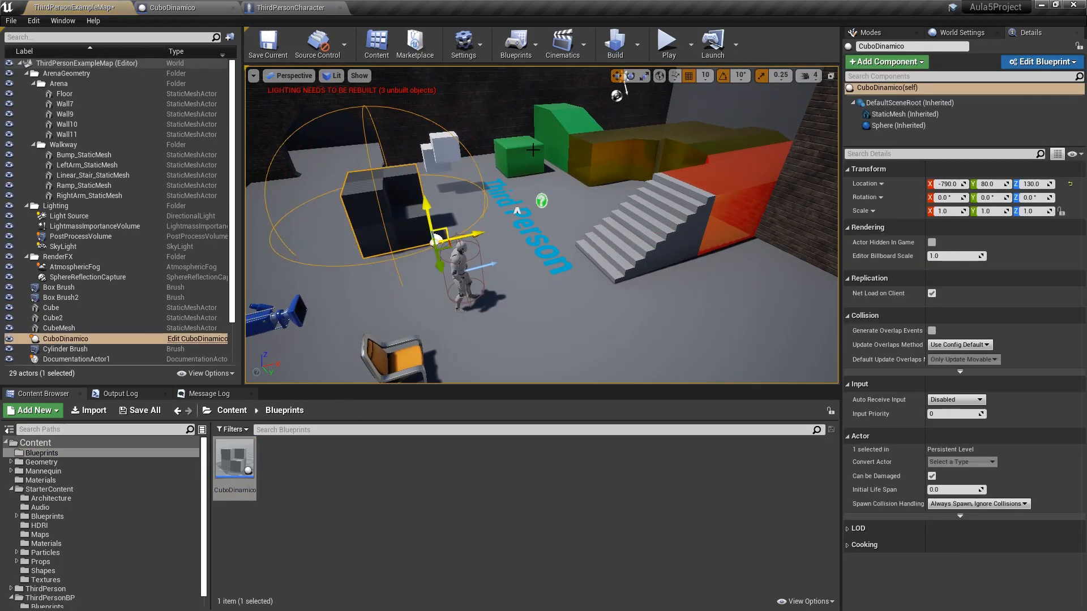
# Step: Play-test the level by walking the character around the placed CuboDinamico, and run the play session again
pyautogui.click(667, 42)
pyautogui.press('w')
pyautogui.press('a')
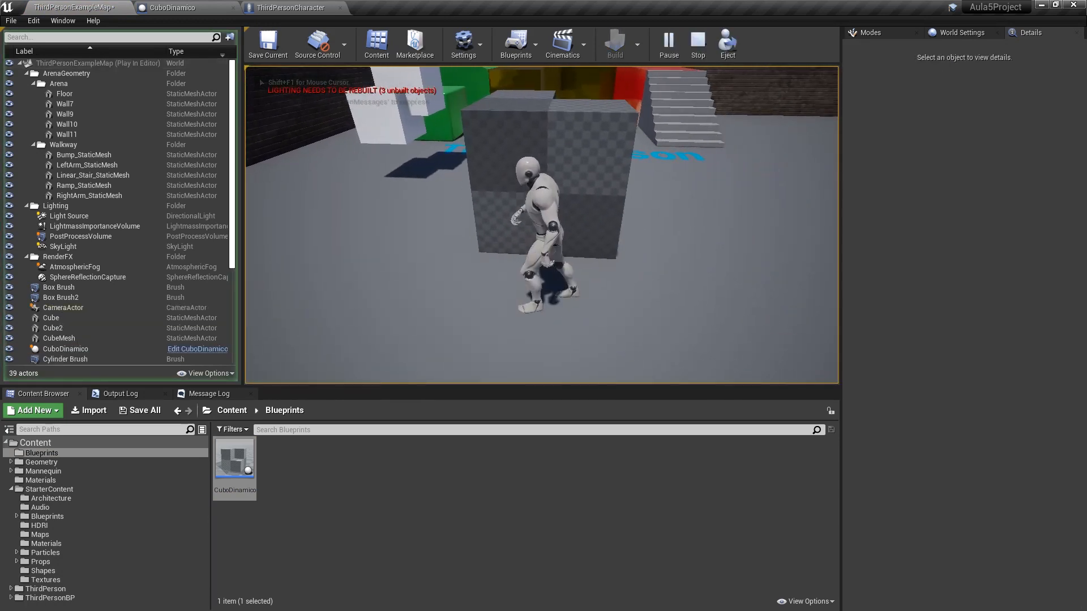
pyautogui.press('w')
pyautogui.press('Escape')
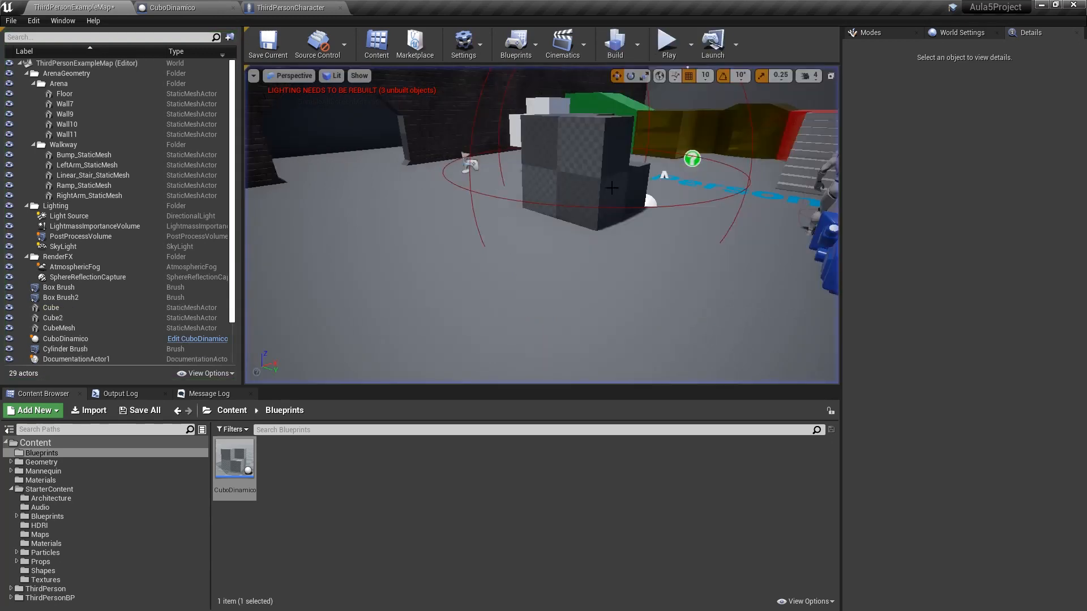
pyautogui.hotkey('alt', 'p')
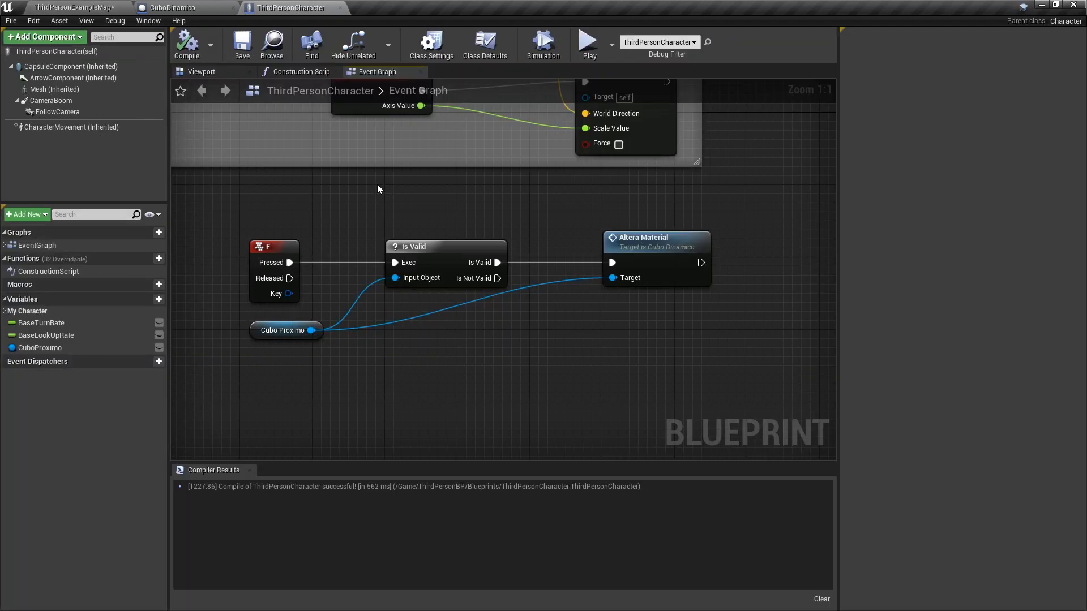
pyautogui.click(91, 6)
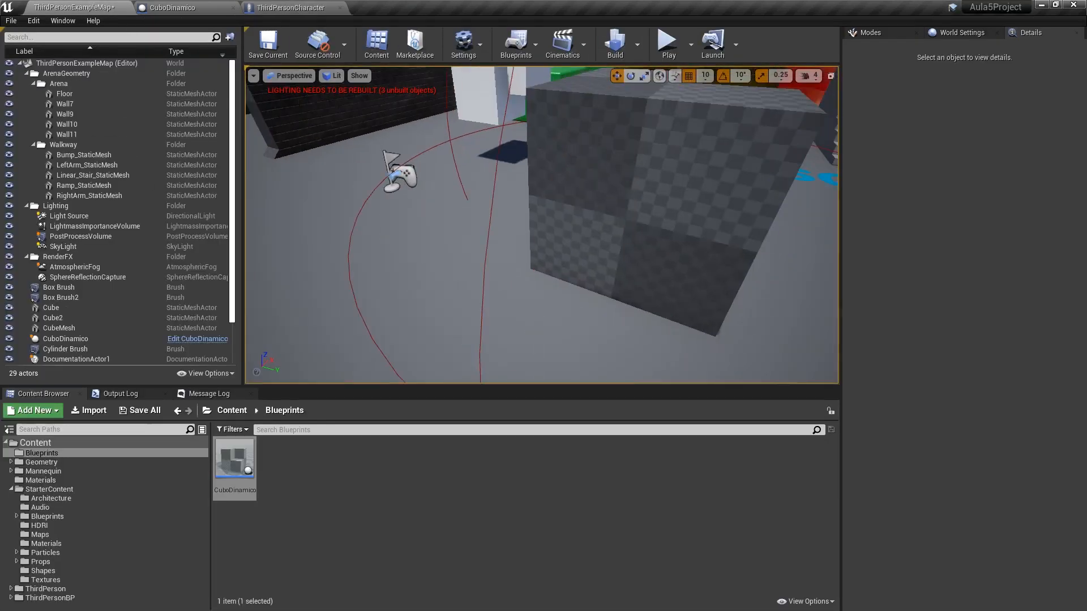
pyautogui.press('s')
pyautogui.moveTo(542, 225); pyautogui.dragTo(442, 199, button='right')
pyautogui.press('w')
pyautogui.press('s')
pyautogui.press('w')
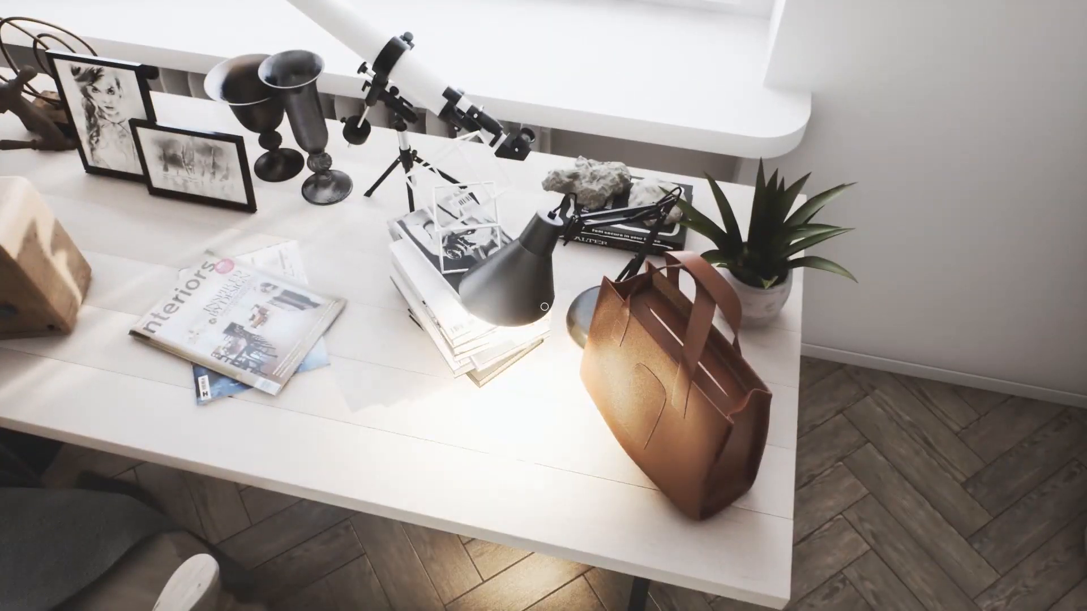
pyautogui.click(545, 306)
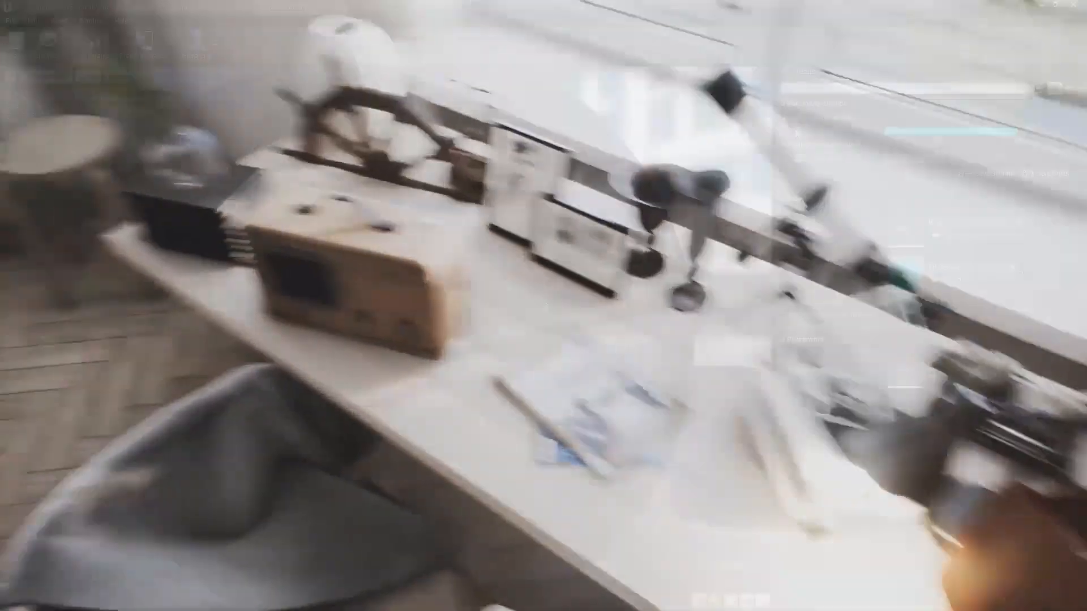